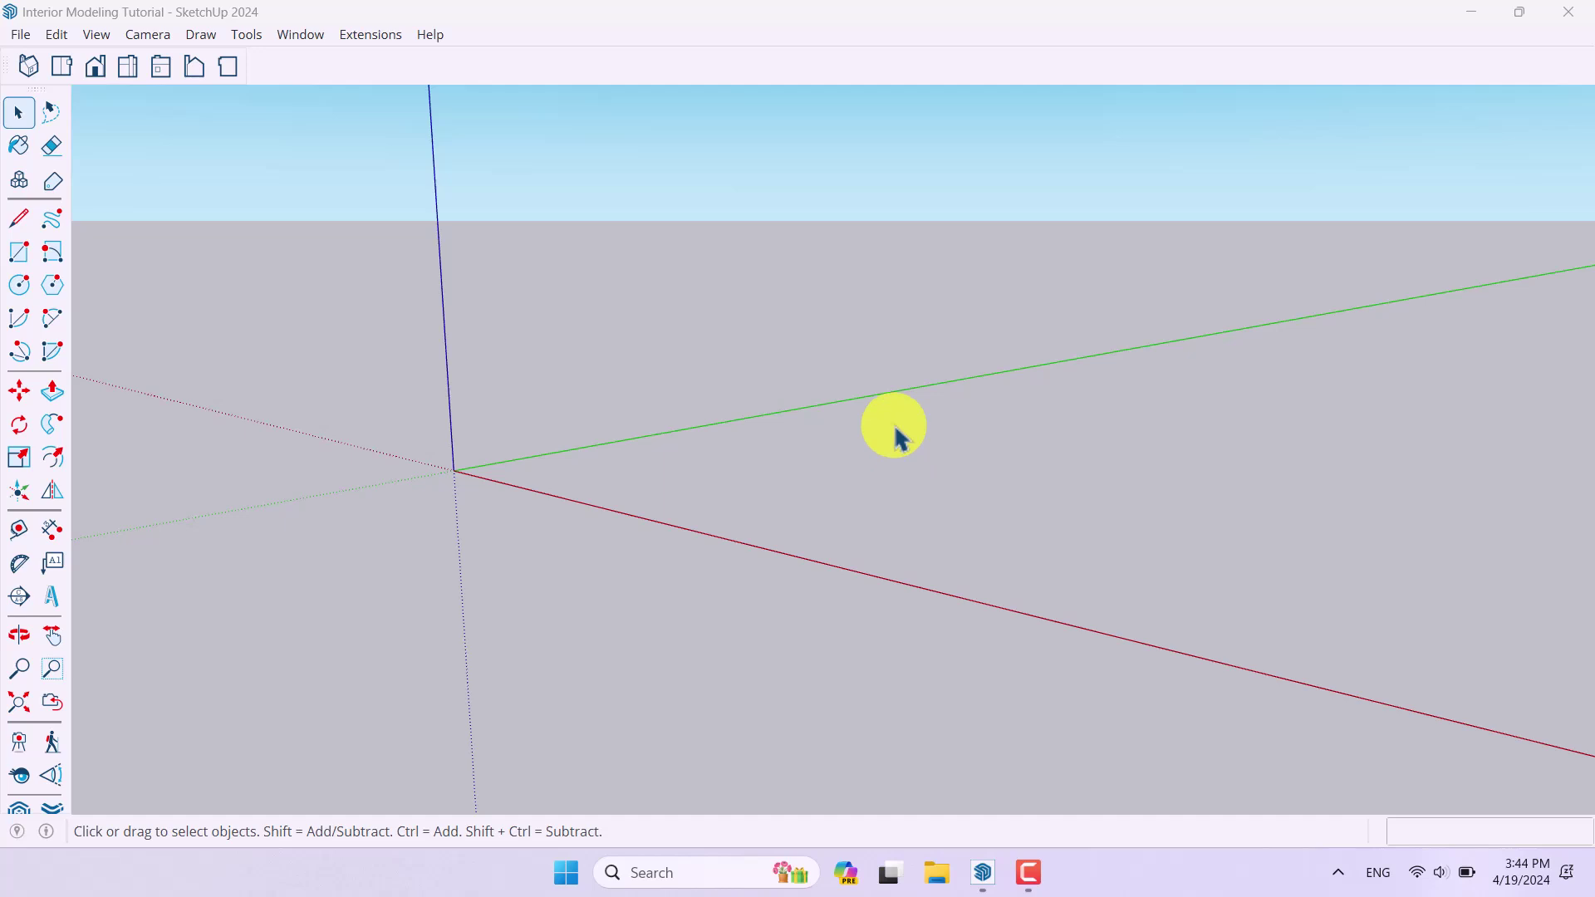
Draw a 400 by 70 rectangle with one corner at the axis origin.
{"action": "middle_click_drag", "start_coordinate": [815, 509], "coordinate": [801, 516]}
{"action": "key", "text": "o"}
{"action": "left_click_drag", "start_coordinate": [520, 734], "coordinate": [839, 397]}
{"action": "middle_click_drag", "start_coordinate": [839, 397], "coordinate": [819, 462]}
{"action": "middle_click_drag", "start_coordinate": [812, 577], "coordinate": [814, 538]}
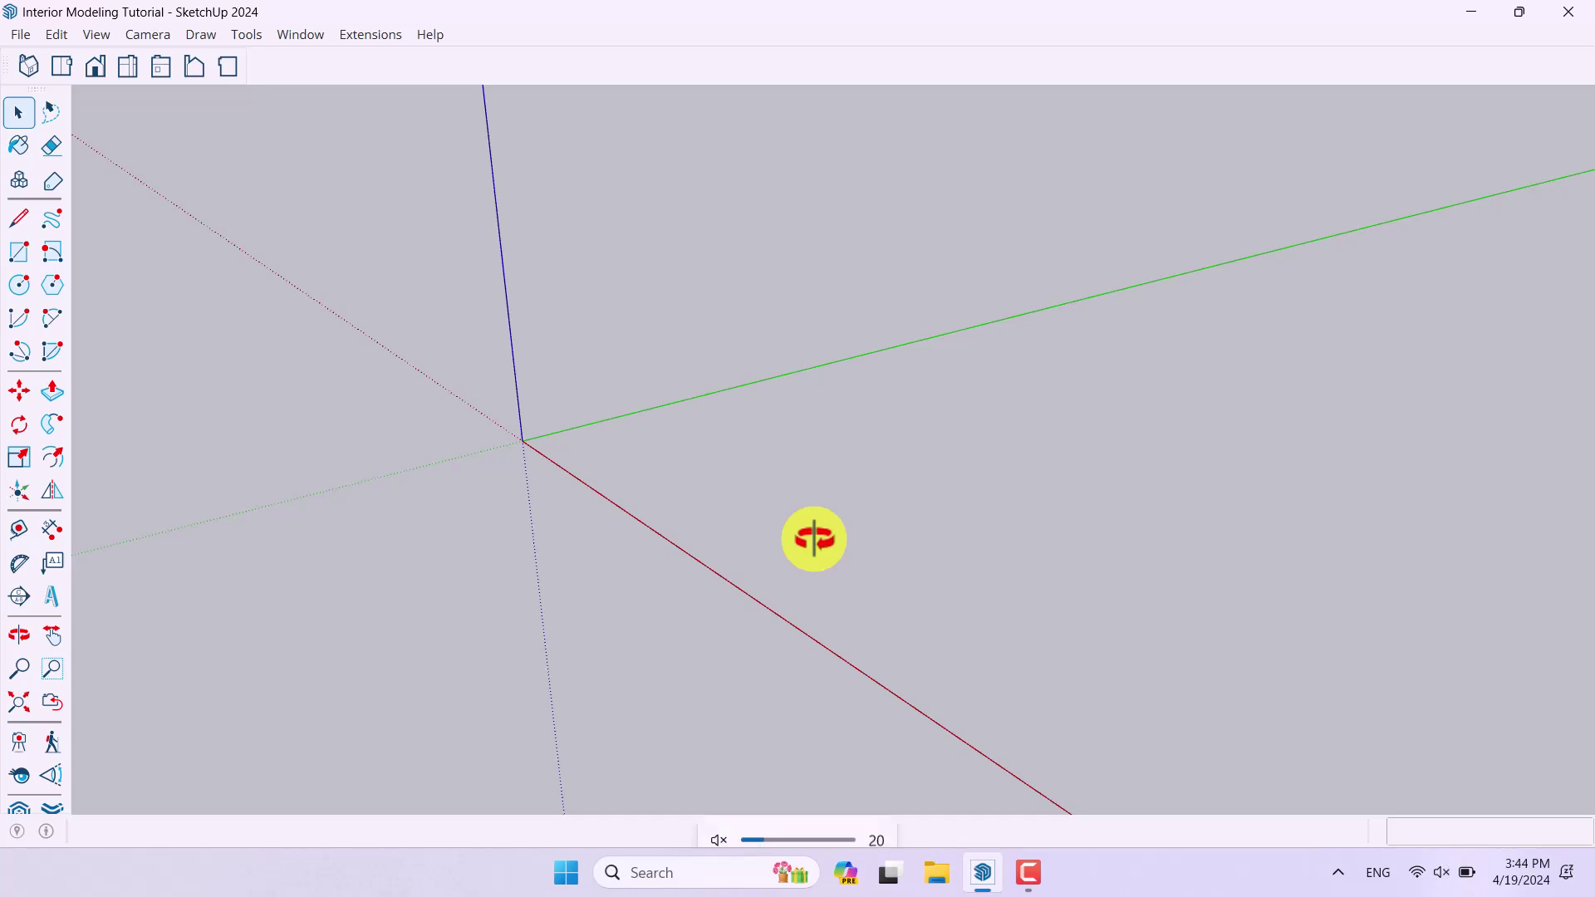
{"action": "key", "text": "XF86AudioLowerVolume"}
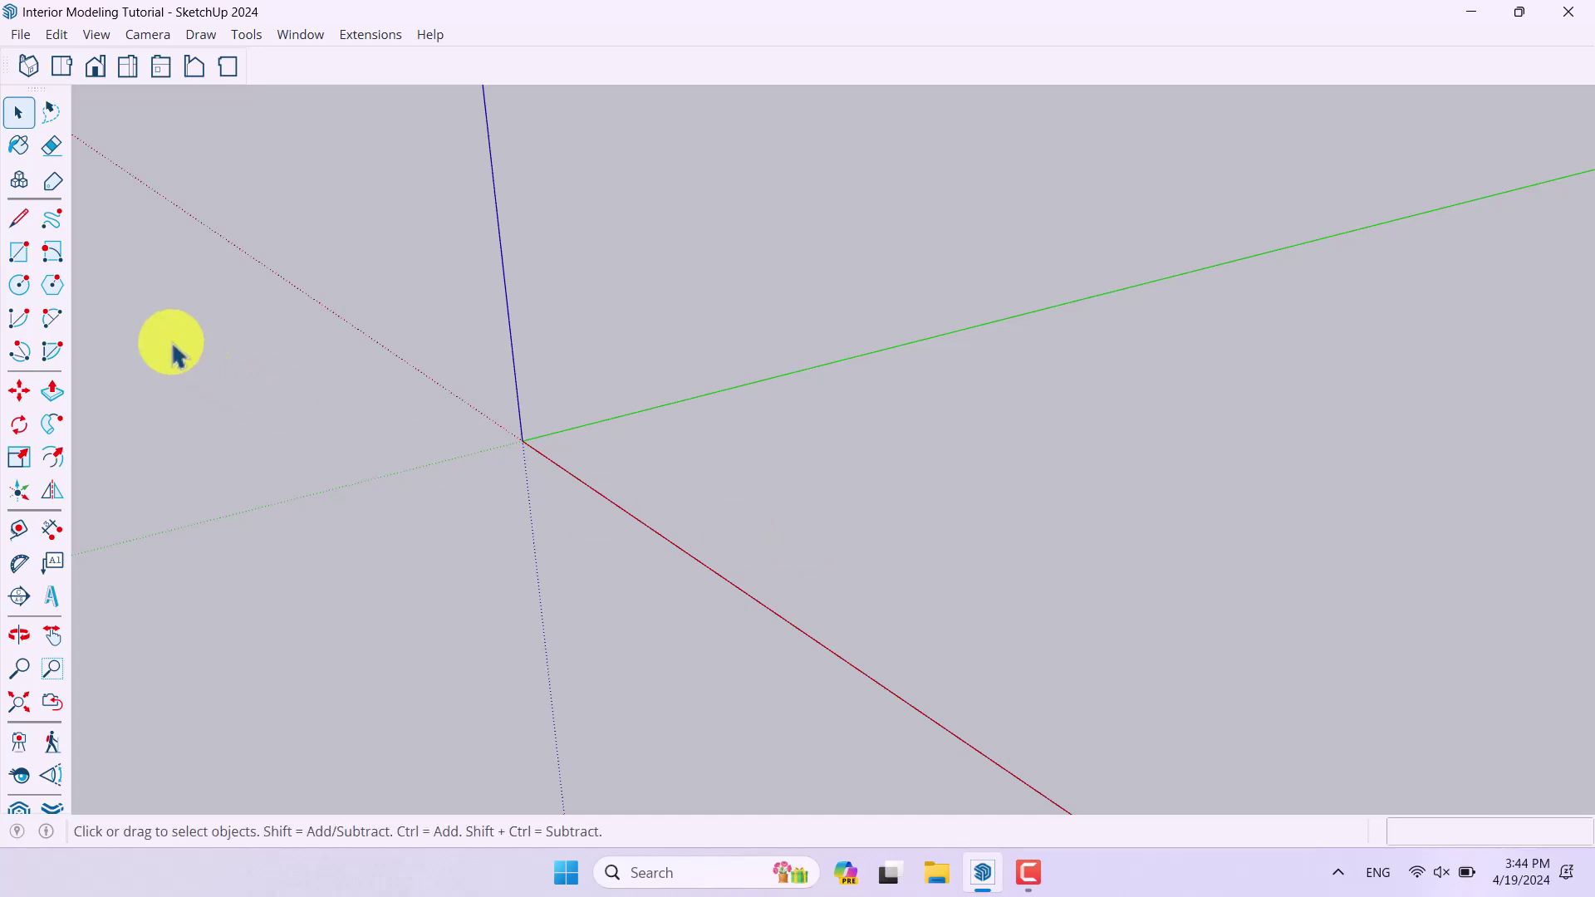
{"action": "left_click", "coordinate": [15, 261]}
{"action": "left_click", "coordinate": [523, 440]}
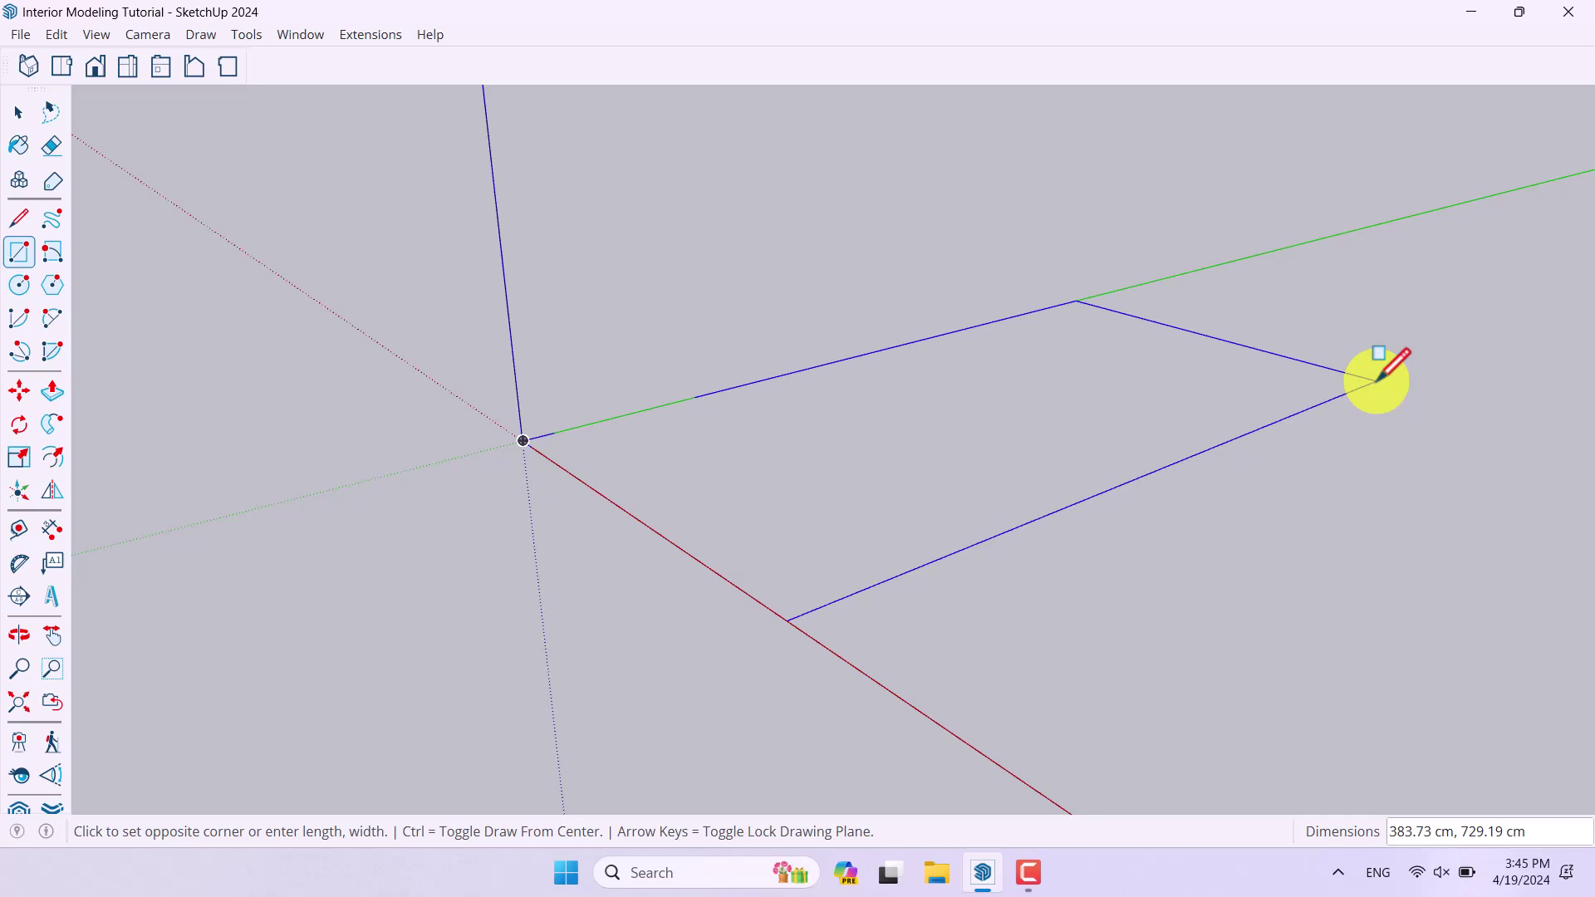
{"action": "type", "text": "400, 700"}
{"action": "key", "text": "Return"}
{"action": "key", "text": "space"}
{"action": "scroll", "coordinate": [800, 473], "scroll_direction": "up", "scroll_amount": 2}
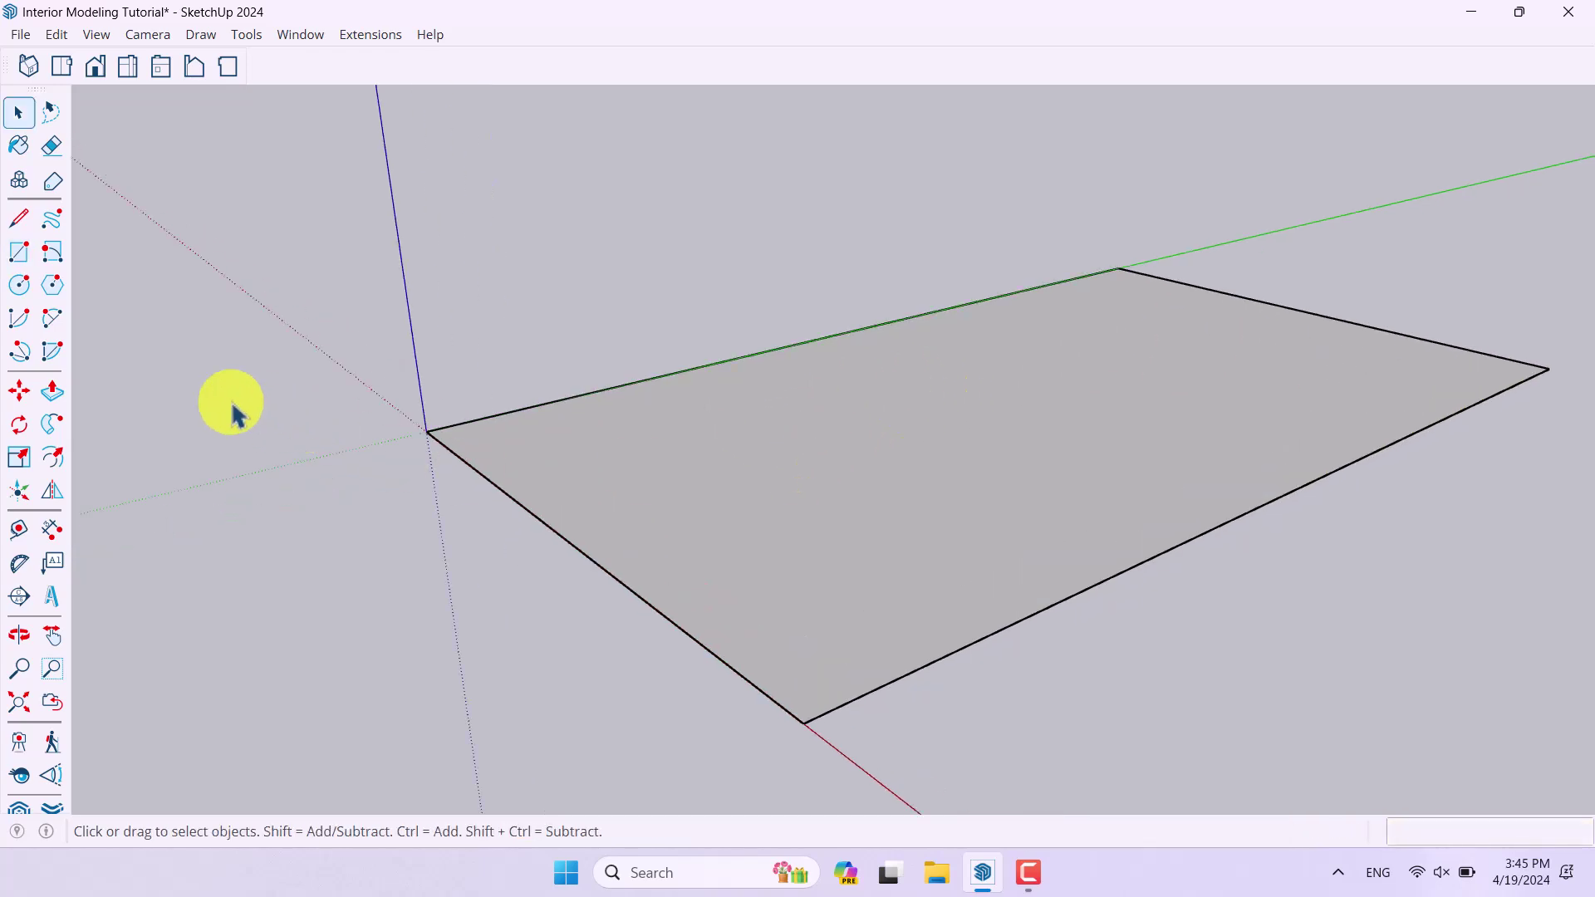
Push/Pull the rectangle up 14 cm into a floor slab.
{"action": "left_click", "coordinate": [58, 391]}
{"action": "left_click", "coordinate": [645, 519]}
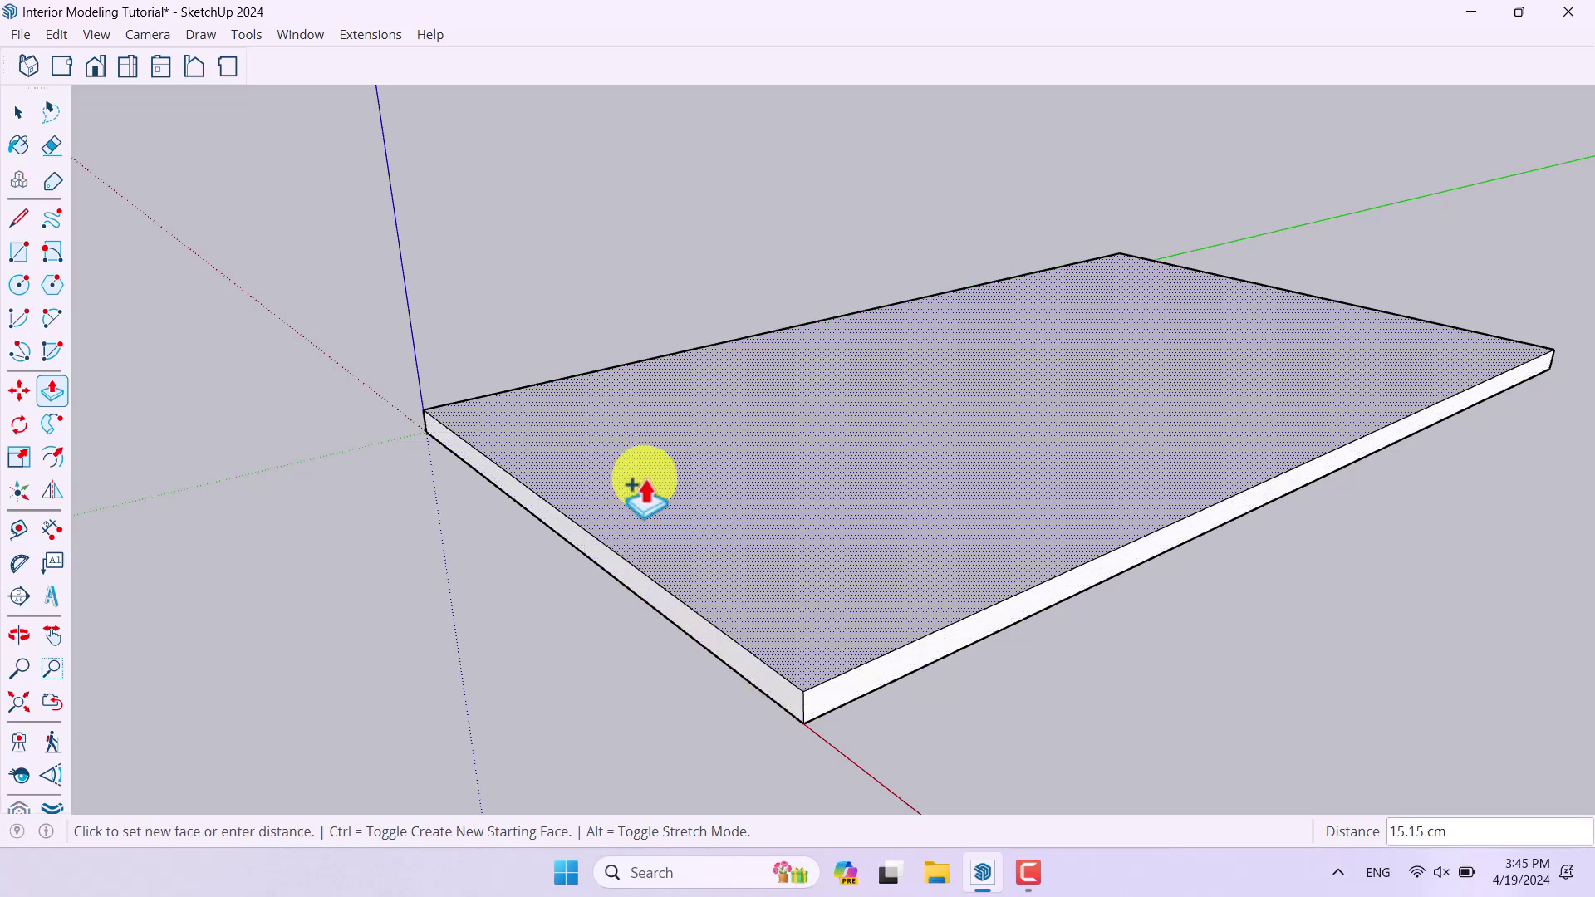
{"action": "key", "text": "Return"}
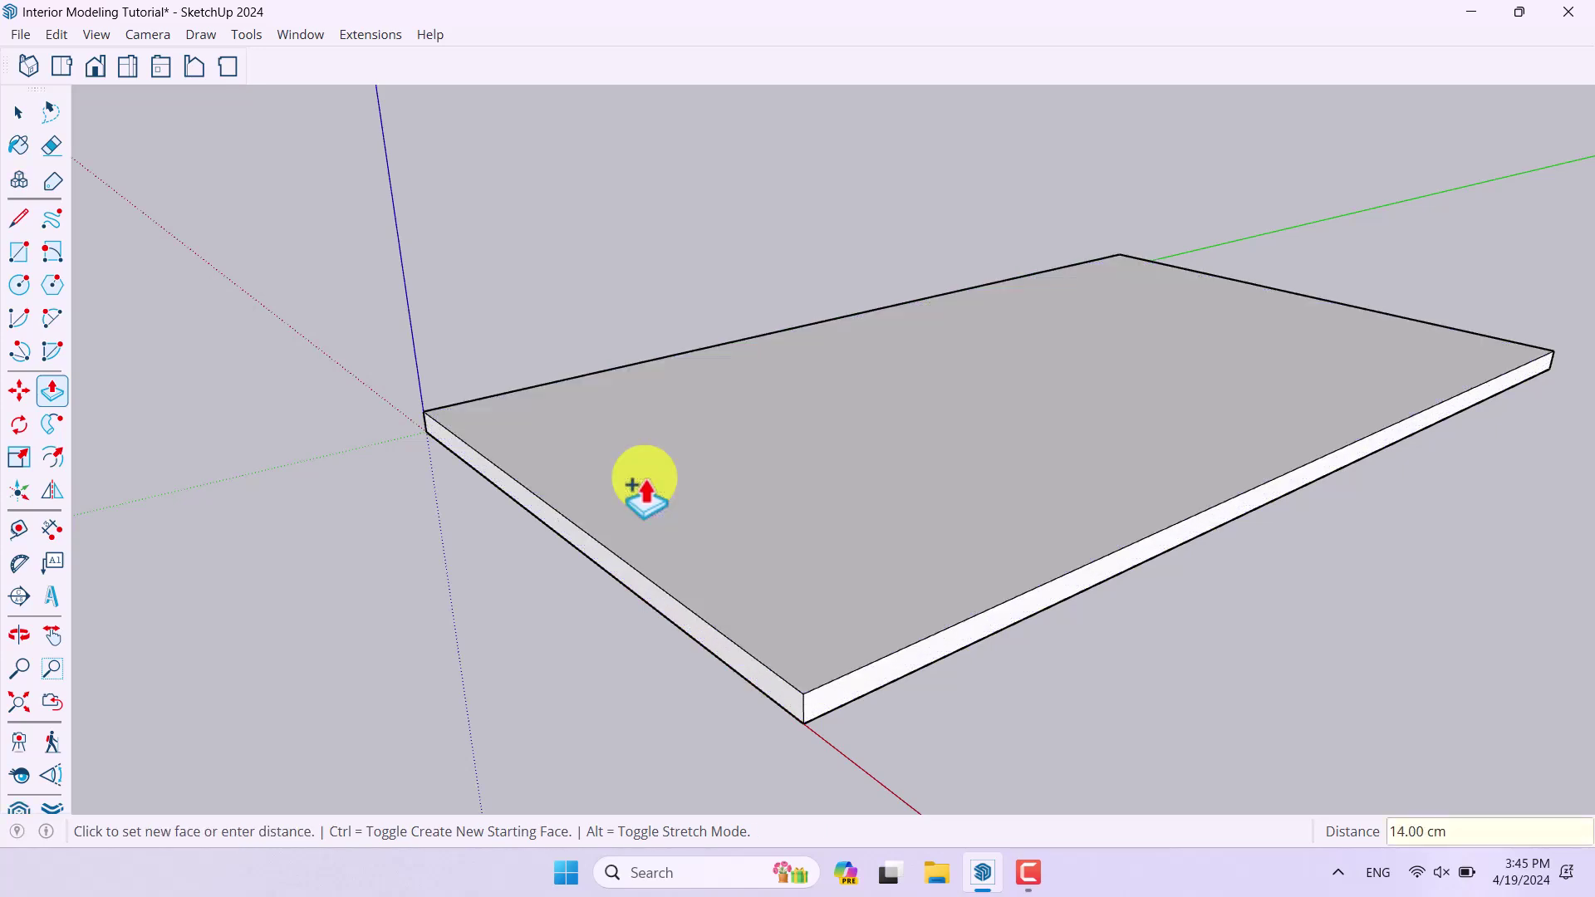
{"action": "key", "text": "space"}
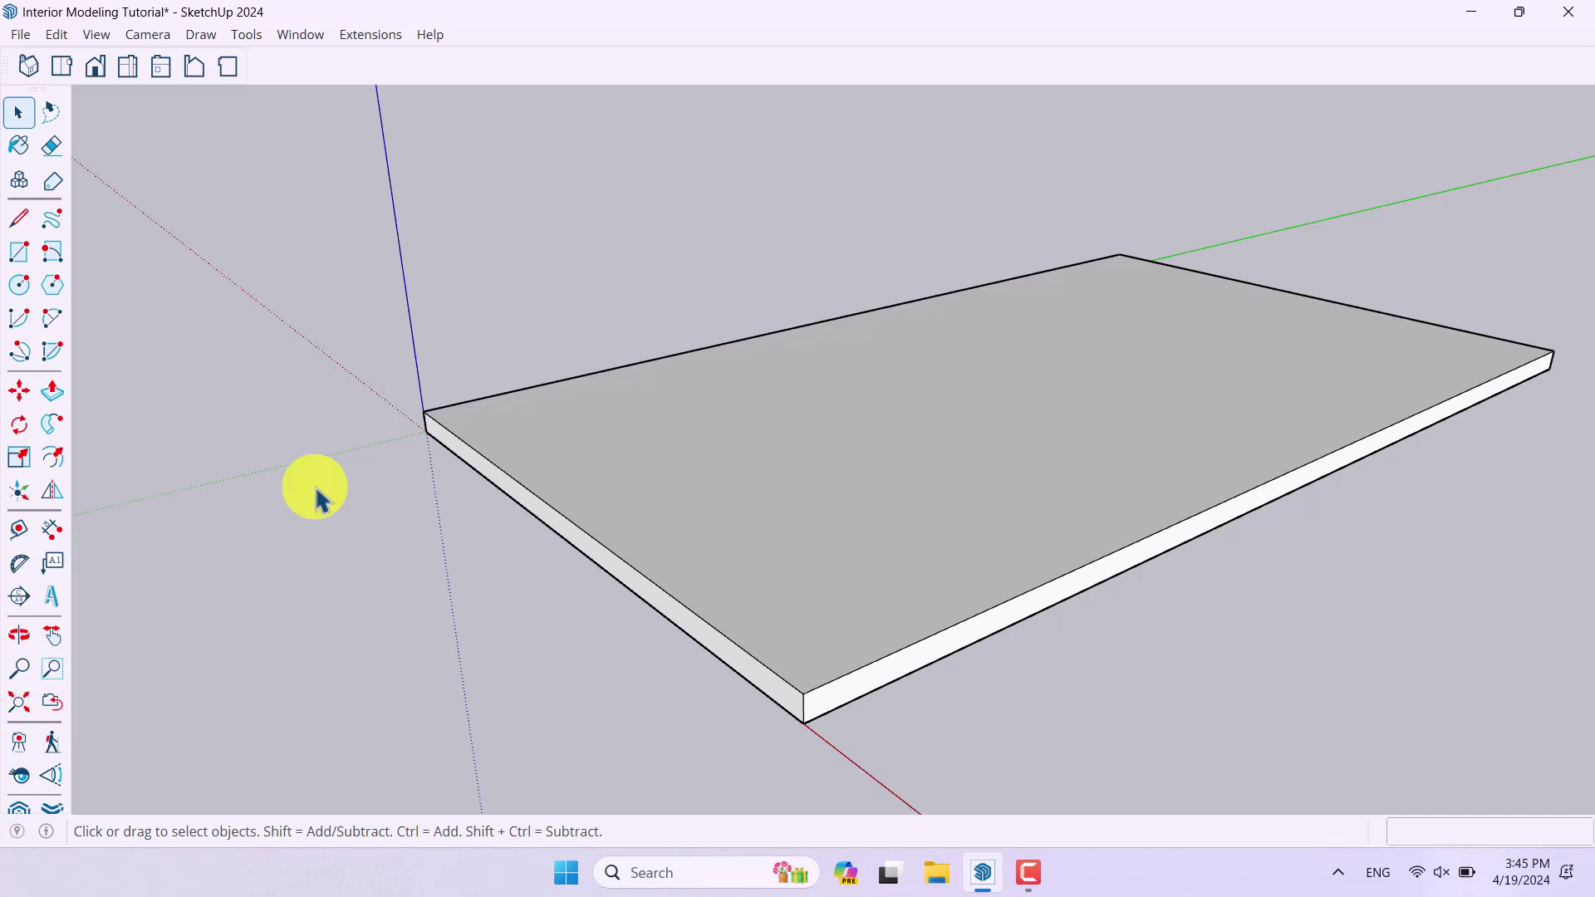
Offset the slab's top face outline 8 cm inward.
{"action": "left_click", "coordinate": [59, 463]}
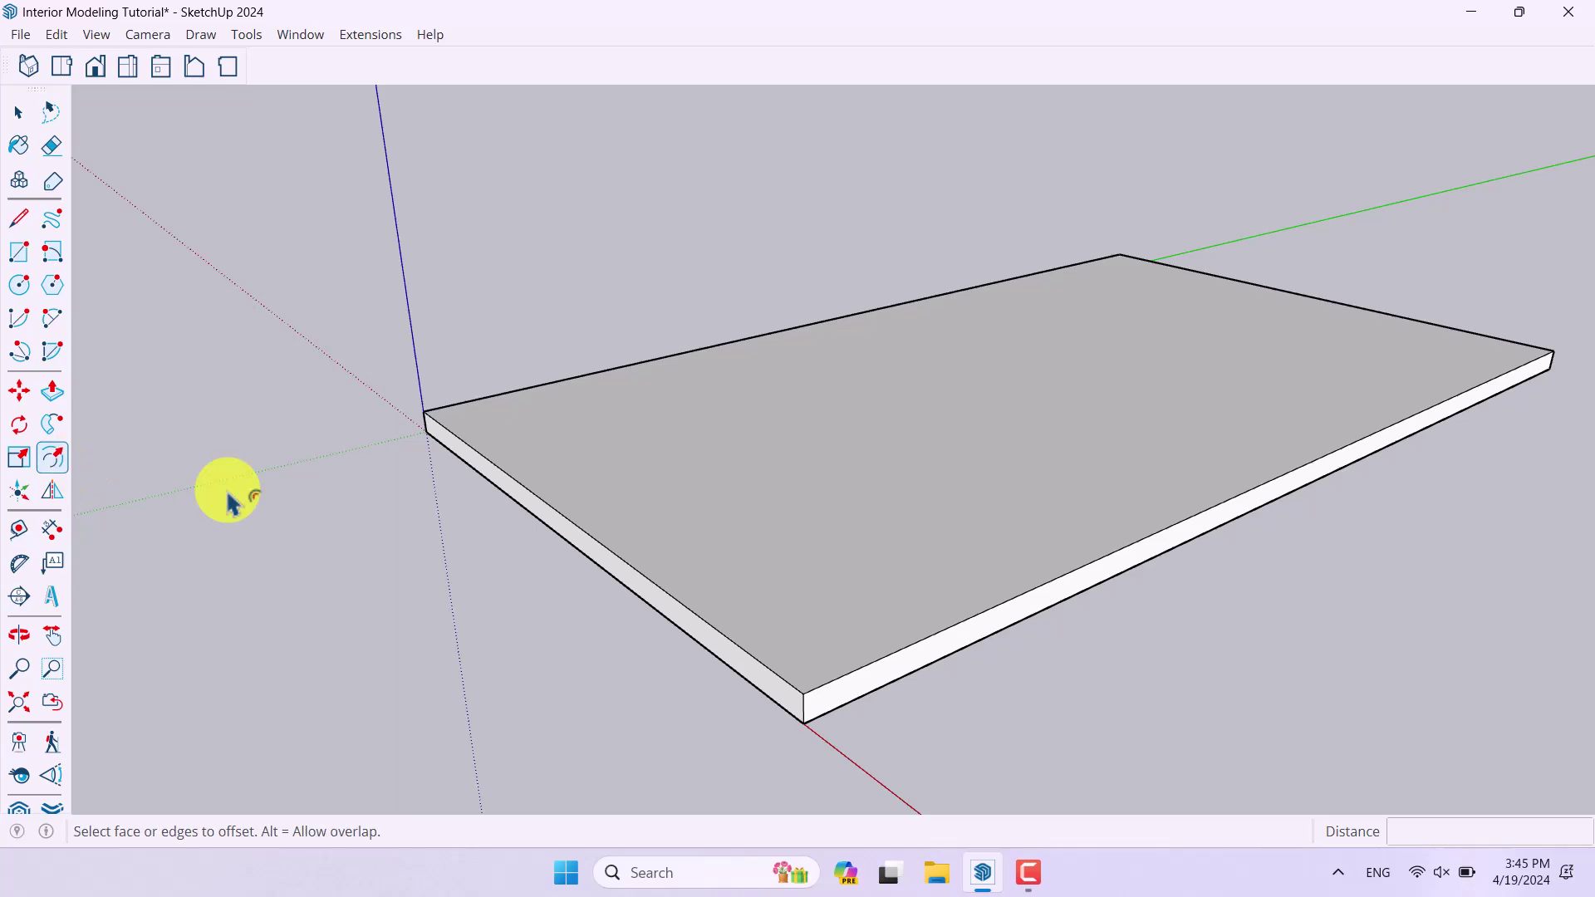
{"action": "left_click", "coordinate": [817, 630]}
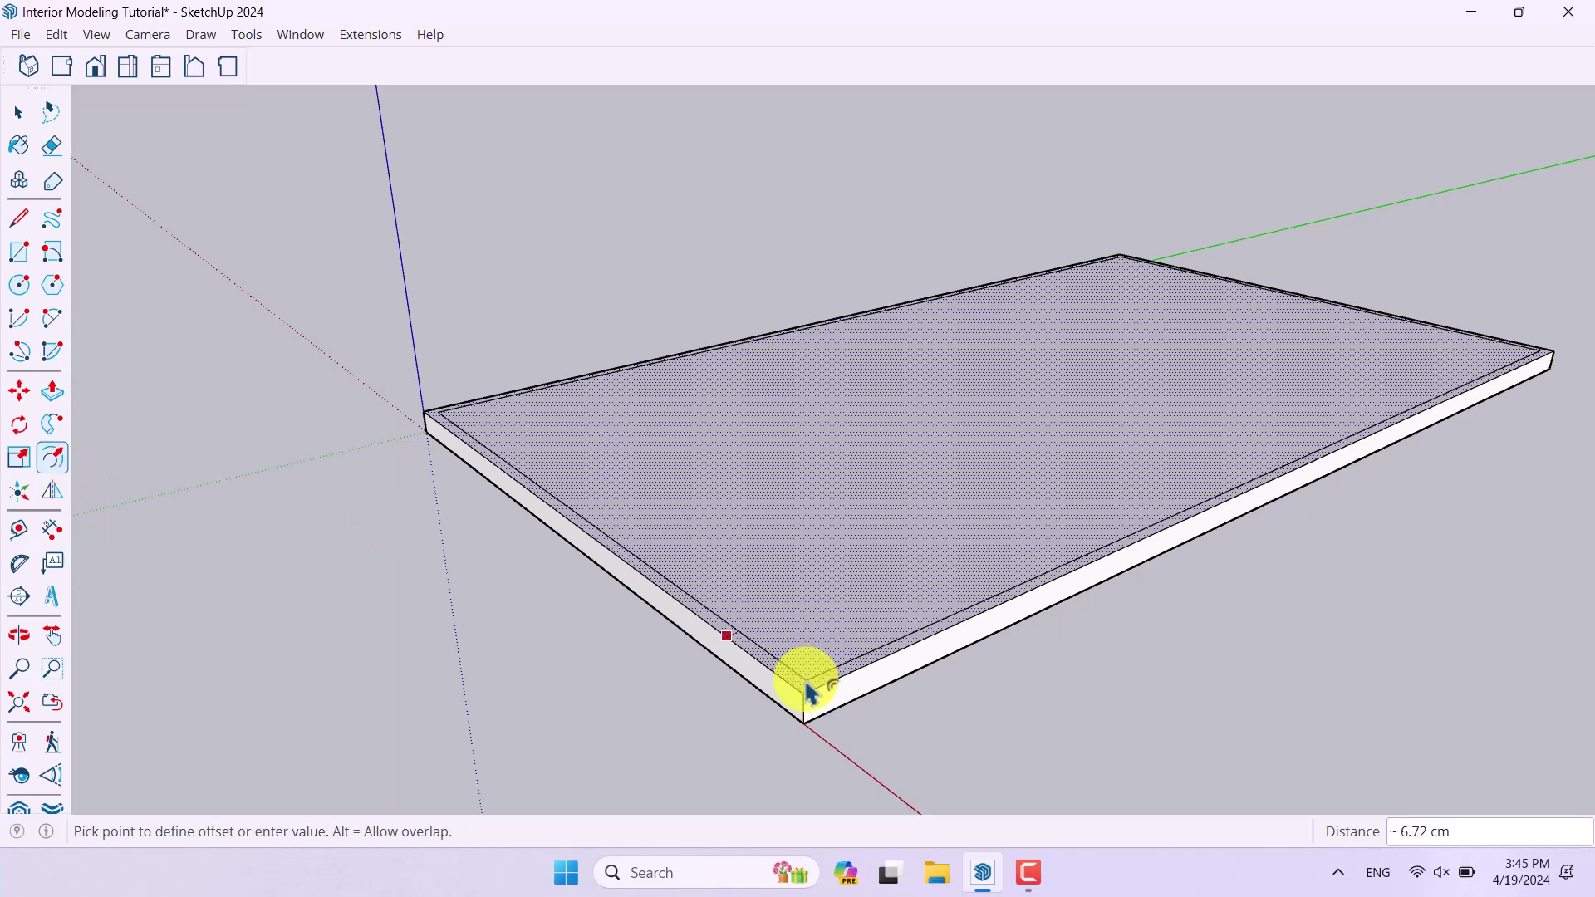
{"action": "type", "text": "8"}
{"action": "key", "text": "Return"}
{"action": "key", "text": "space"}
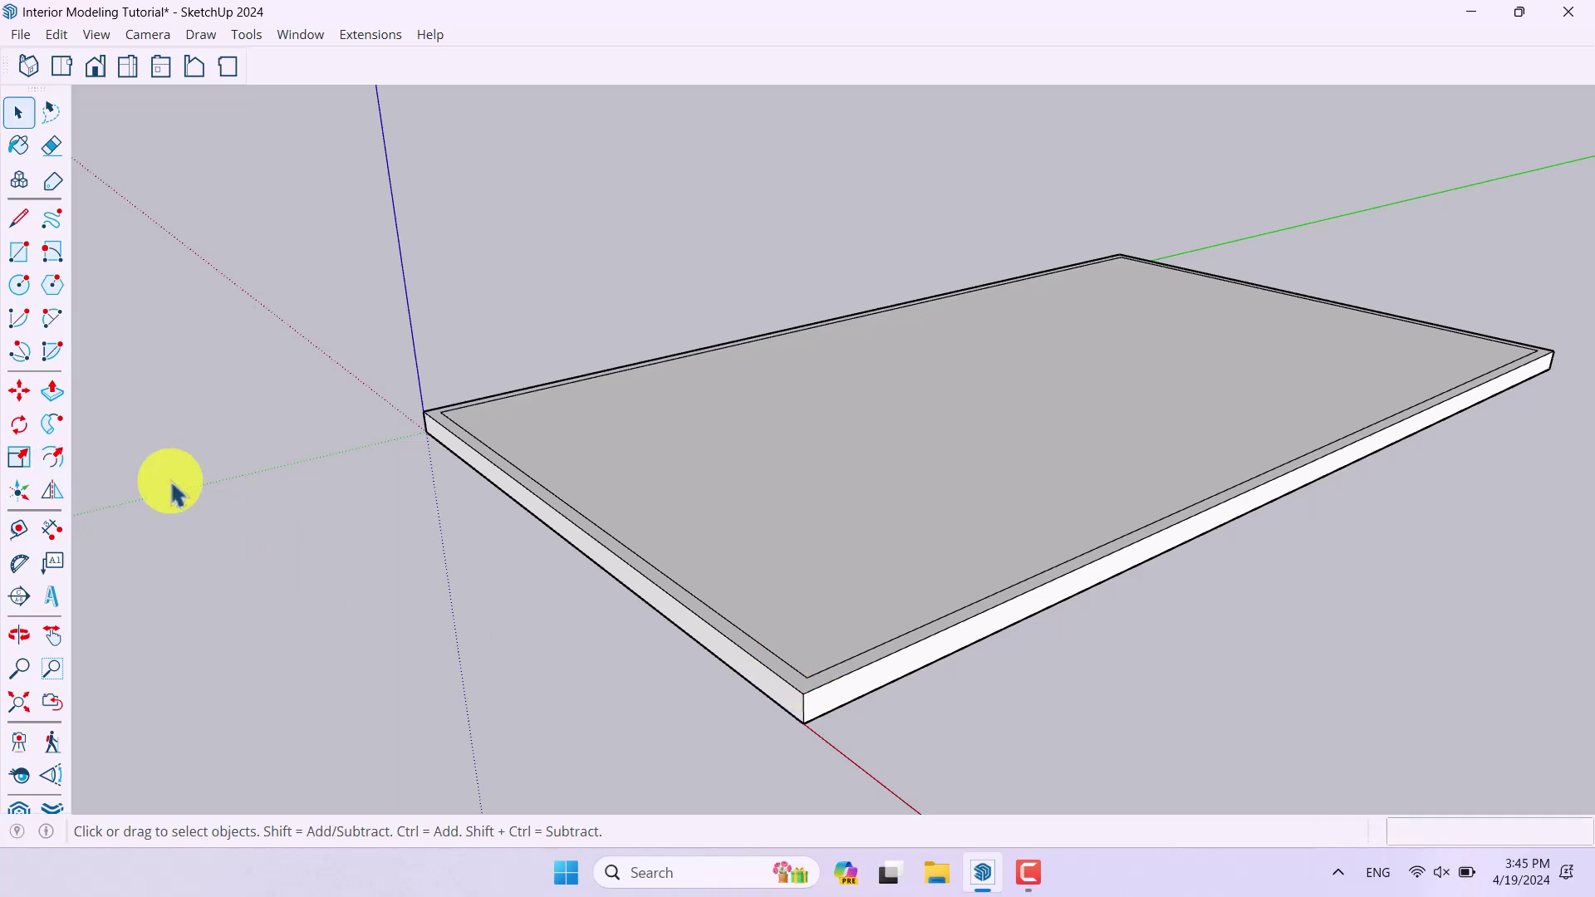
Push/Pull the outer rim up 276 cm into walls.
{"action": "left_click", "coordinate": [51, 390]}
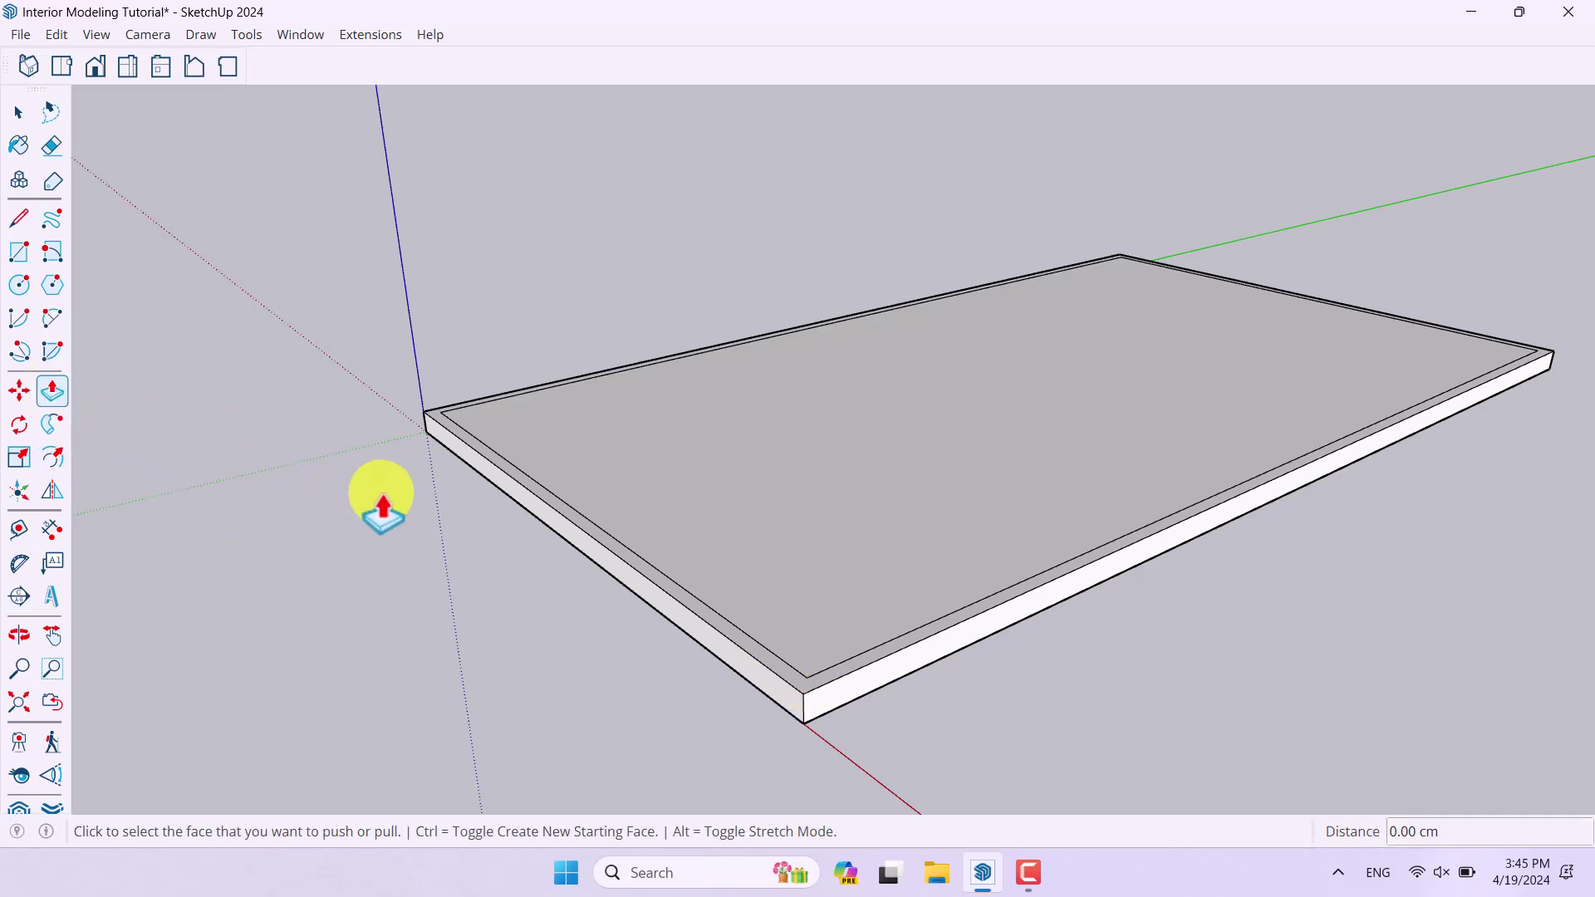
{"action": "left_click", "coordinate": [457, 441]}
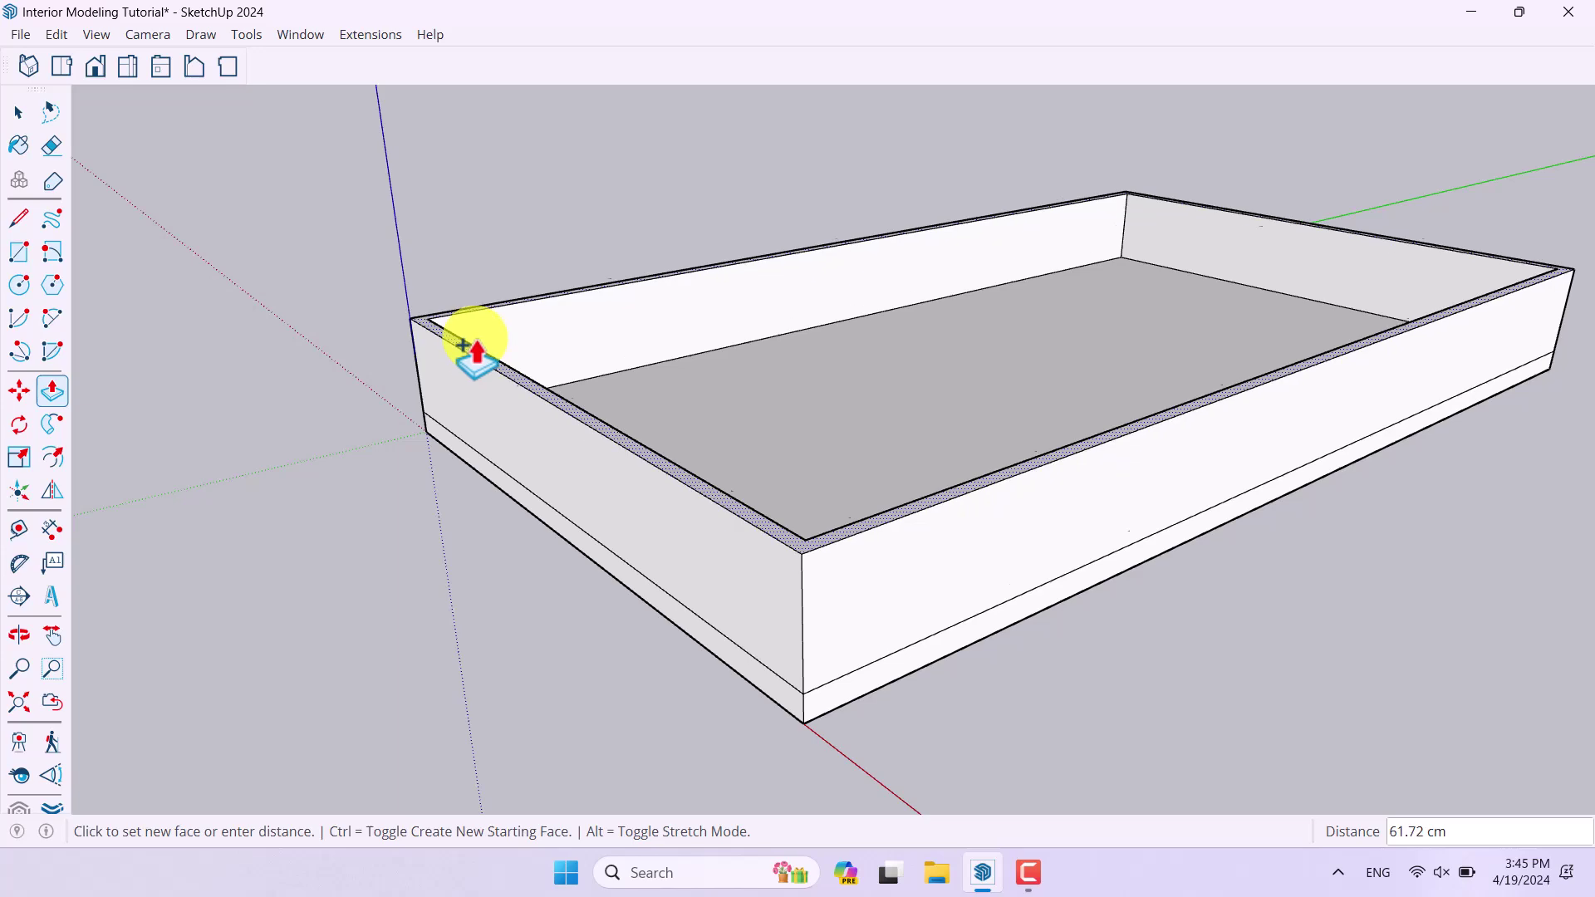
{"action": "middle_click_drag", "start_coordinate": [465, 339], "coordinate": [491, 420]}
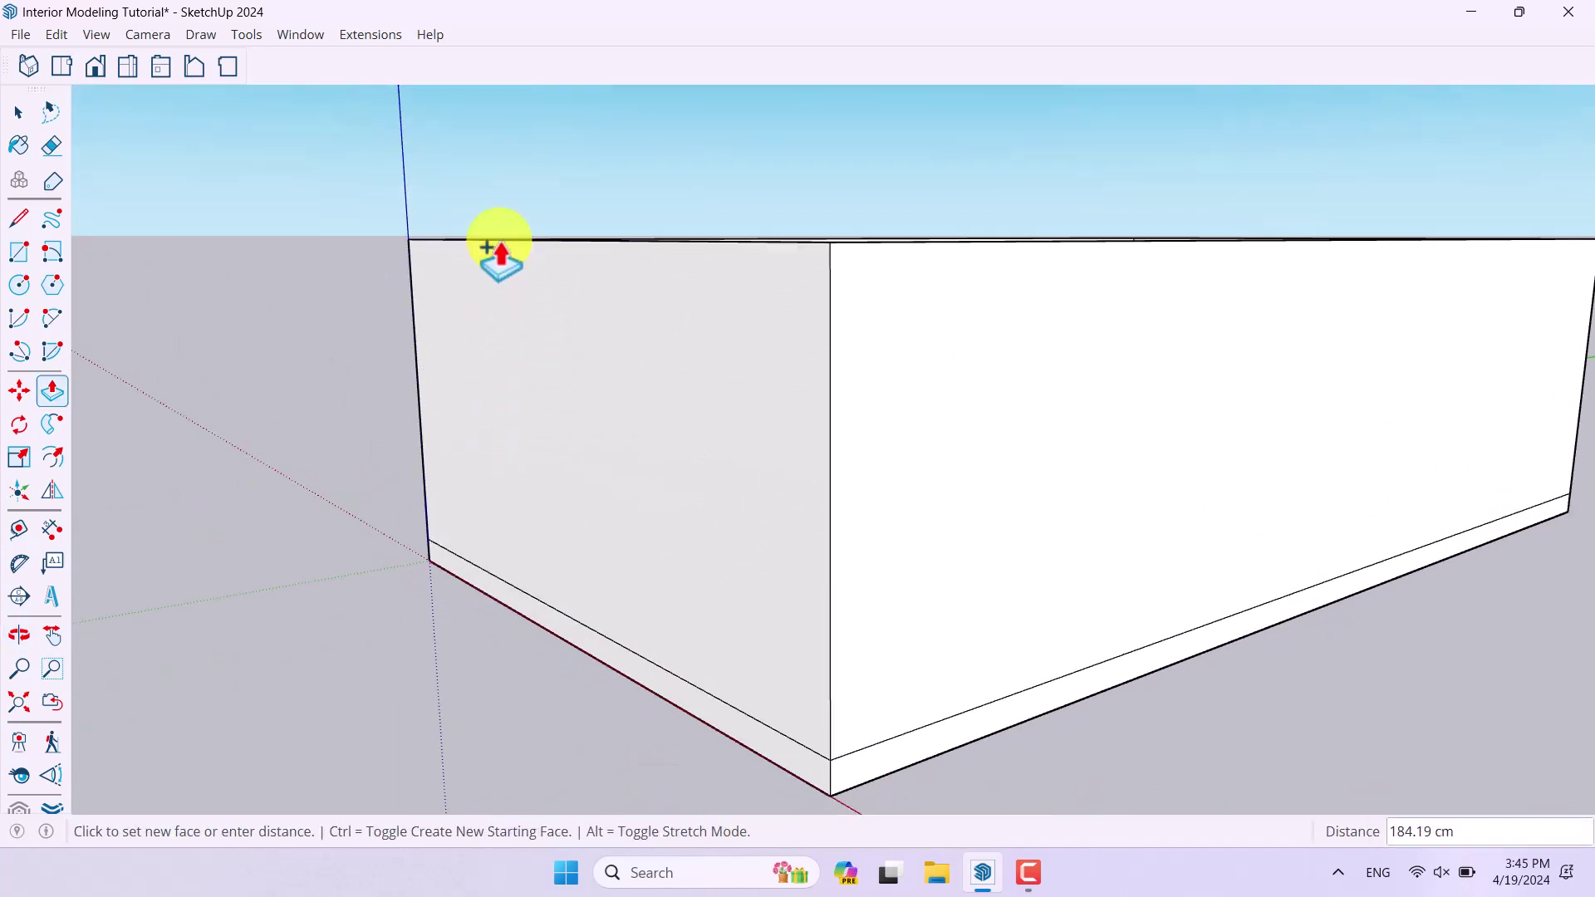
{"action": "type", "text": "276"}
{"action": "key", "text": "Return"}
{"action": "middle_click_drag", "start_coordinate": [499, 250], "coordinate": [847, 474]}
{"action": "key", "text": "space"}
Select the whole box and make it a group from the context menu.
{"action": "triple_click", "coordinate": [880, 474]}
{"action": "scroll", "coordinate": [877, 465], "scroll_direction": "up", "scroll_amount": 5}
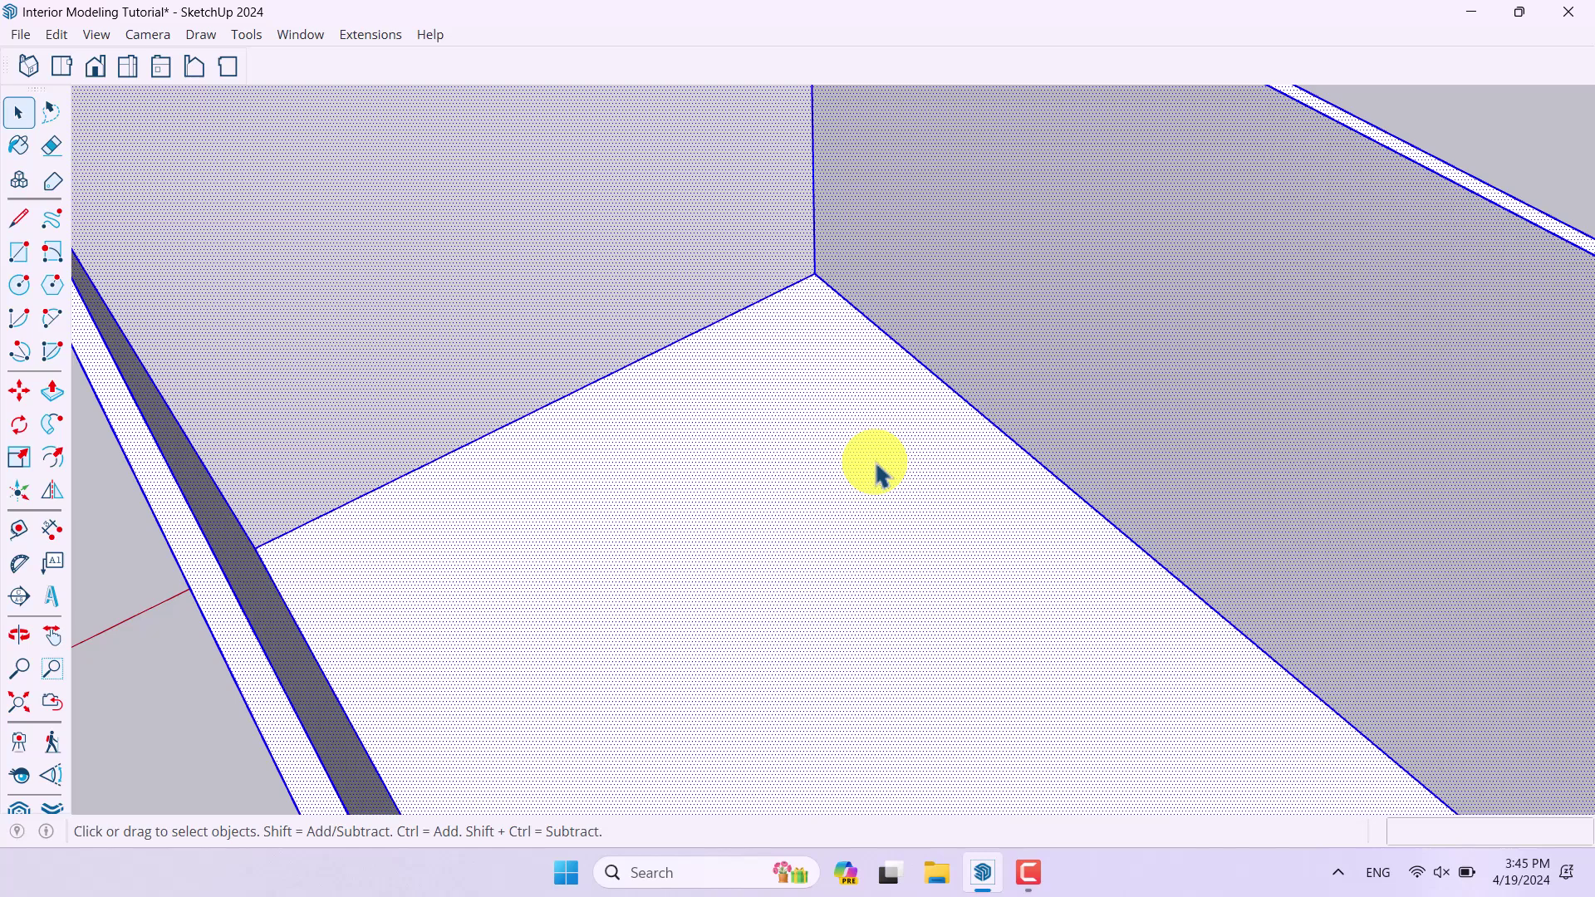
{"action": "right_click", "coordinate": [874, 463]}
{"action": "left_click", "coordinate": [936, 655]}
{"action": "scroll", "coordinate": [997, 499], "scroll_direction": "down", "scroll_amount": 5}
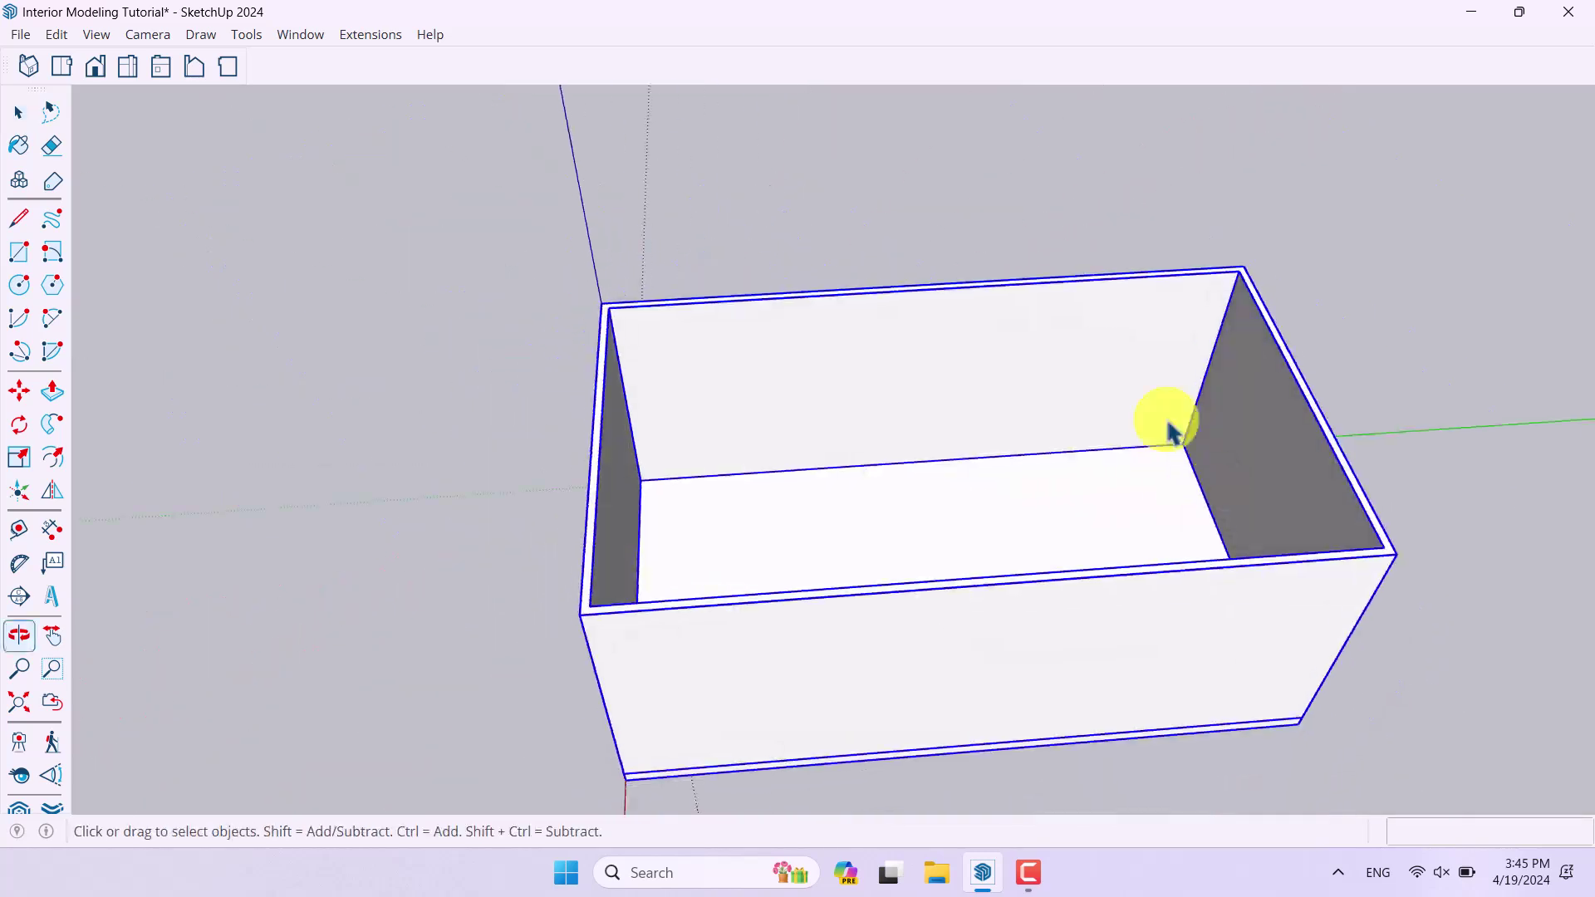
Orbit around the box, reselect all its geometry and group it with Ctrl+G.
{"action": "left_click", "coordinate": [1061, 214]}
{"action": "scroll", "coordinate": [1179, 466], "scroll_direction": "up", "scroll_amount": 4}
{"action": "middle_click_drag", "start_coordinate": [1179, 466], "coordinate": [1221, 498]}
{"action": "scroll", "coordinate": [1163, 474], "scroll_direction": "up", "scroll_amount": 2}
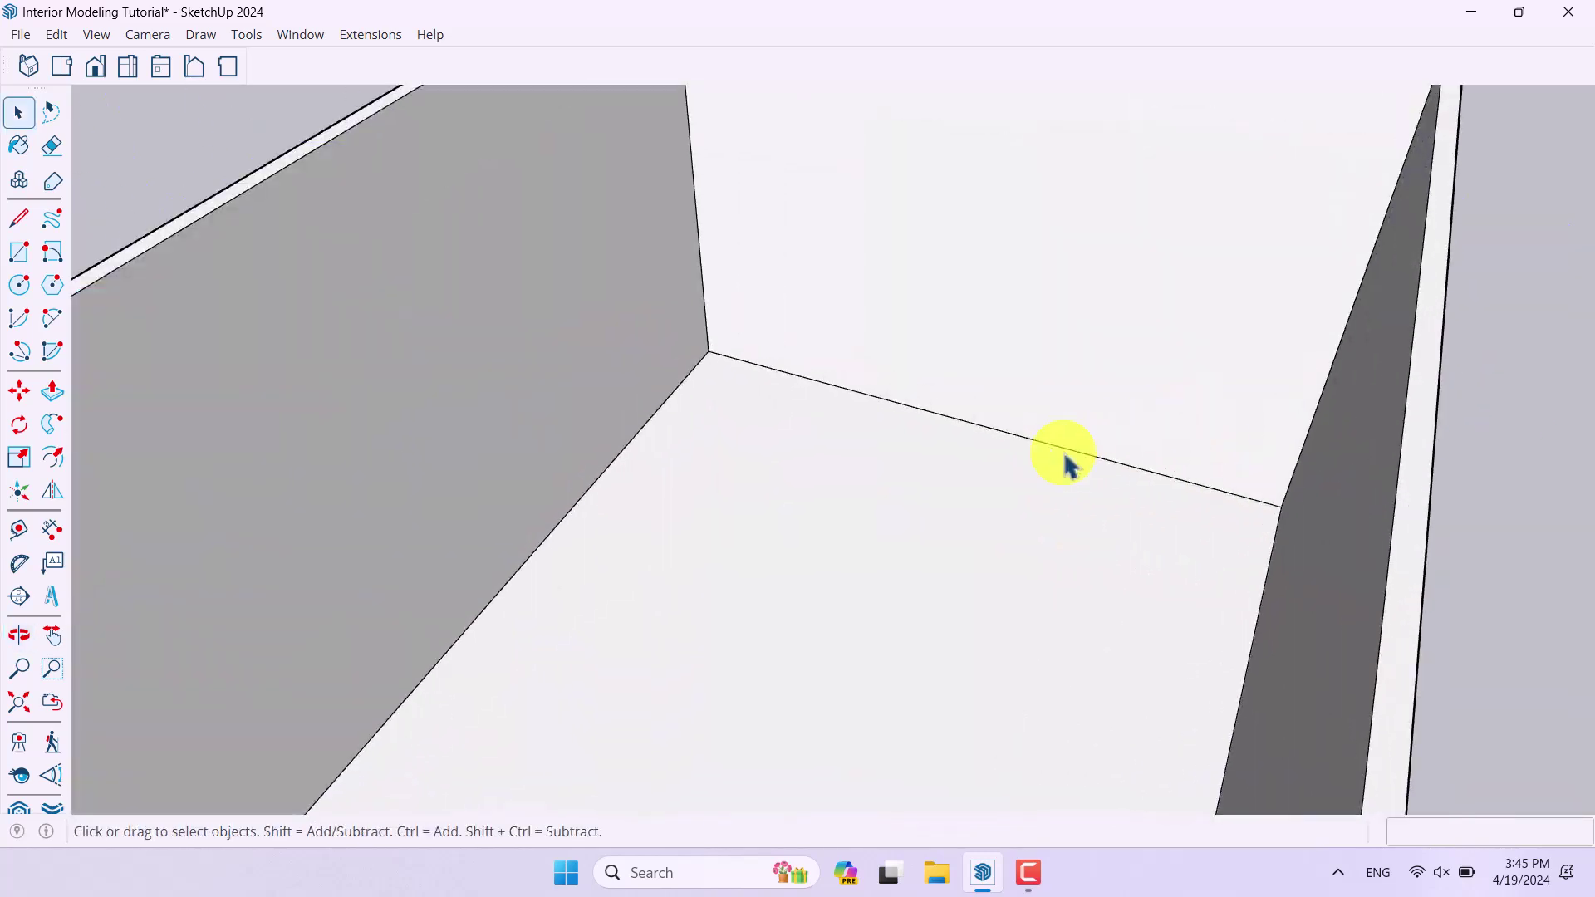
{"action": "scroll", "coordinate": [1179, 379], "scroll_direction": "down", "scroll_amount": 4}
{"action": "middle_click_drag", "start_coordinate": [1188, 386], "coordinate": [345, 474]}
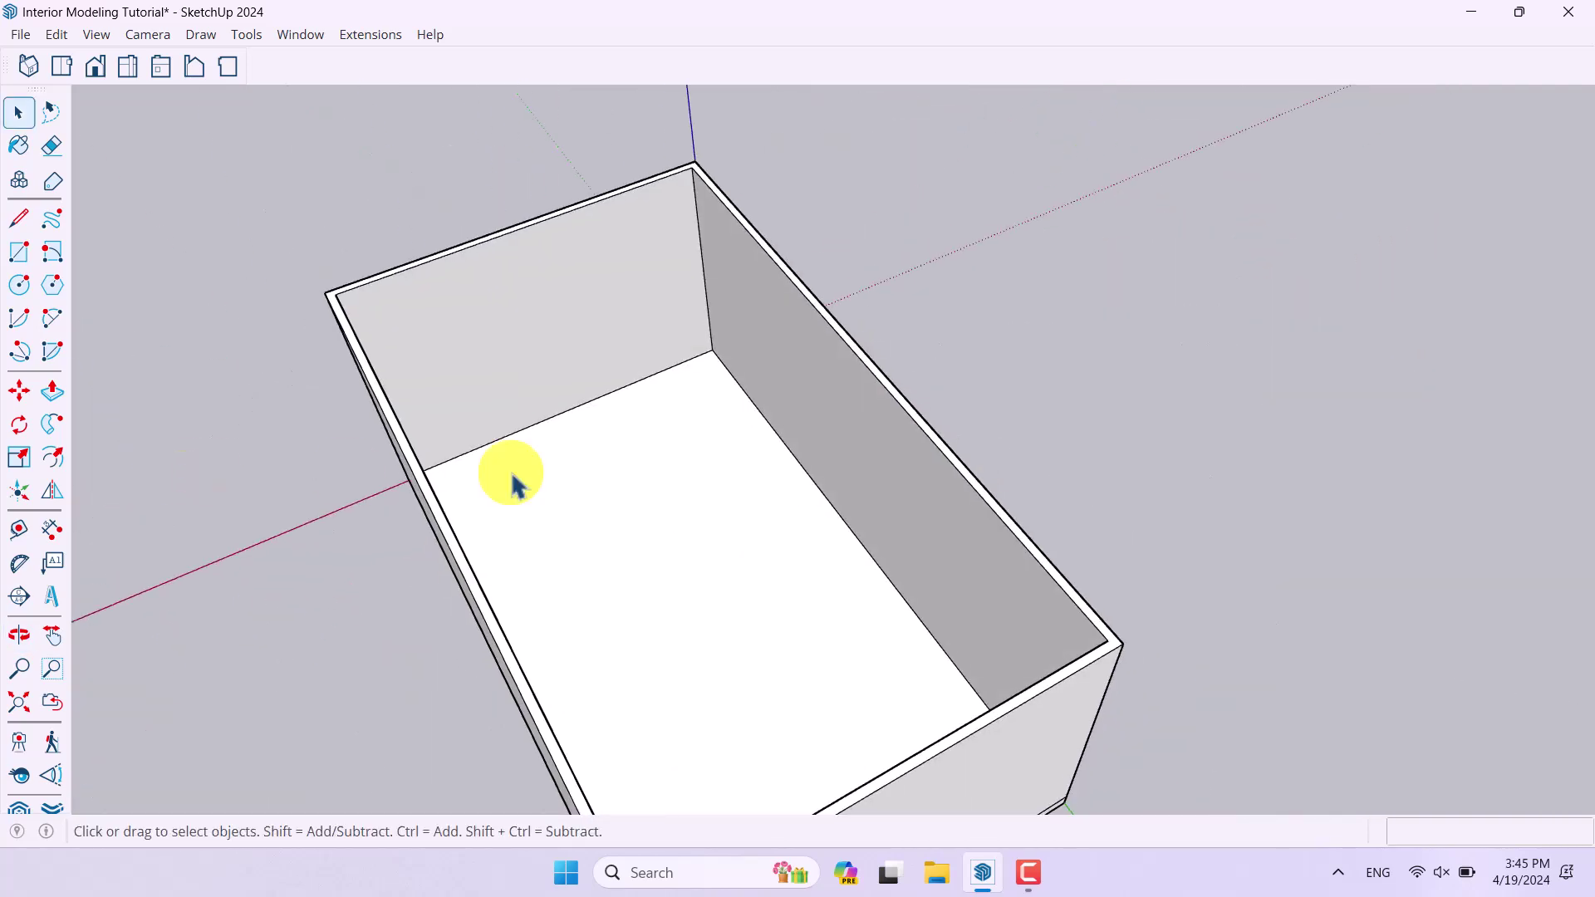
{"action": "scroll", "coordinate": [1108, 292], "scroll_direction": "down", "scroll_amount": 2}
{"action": "triple_click", "coordinate": [814, 460]}
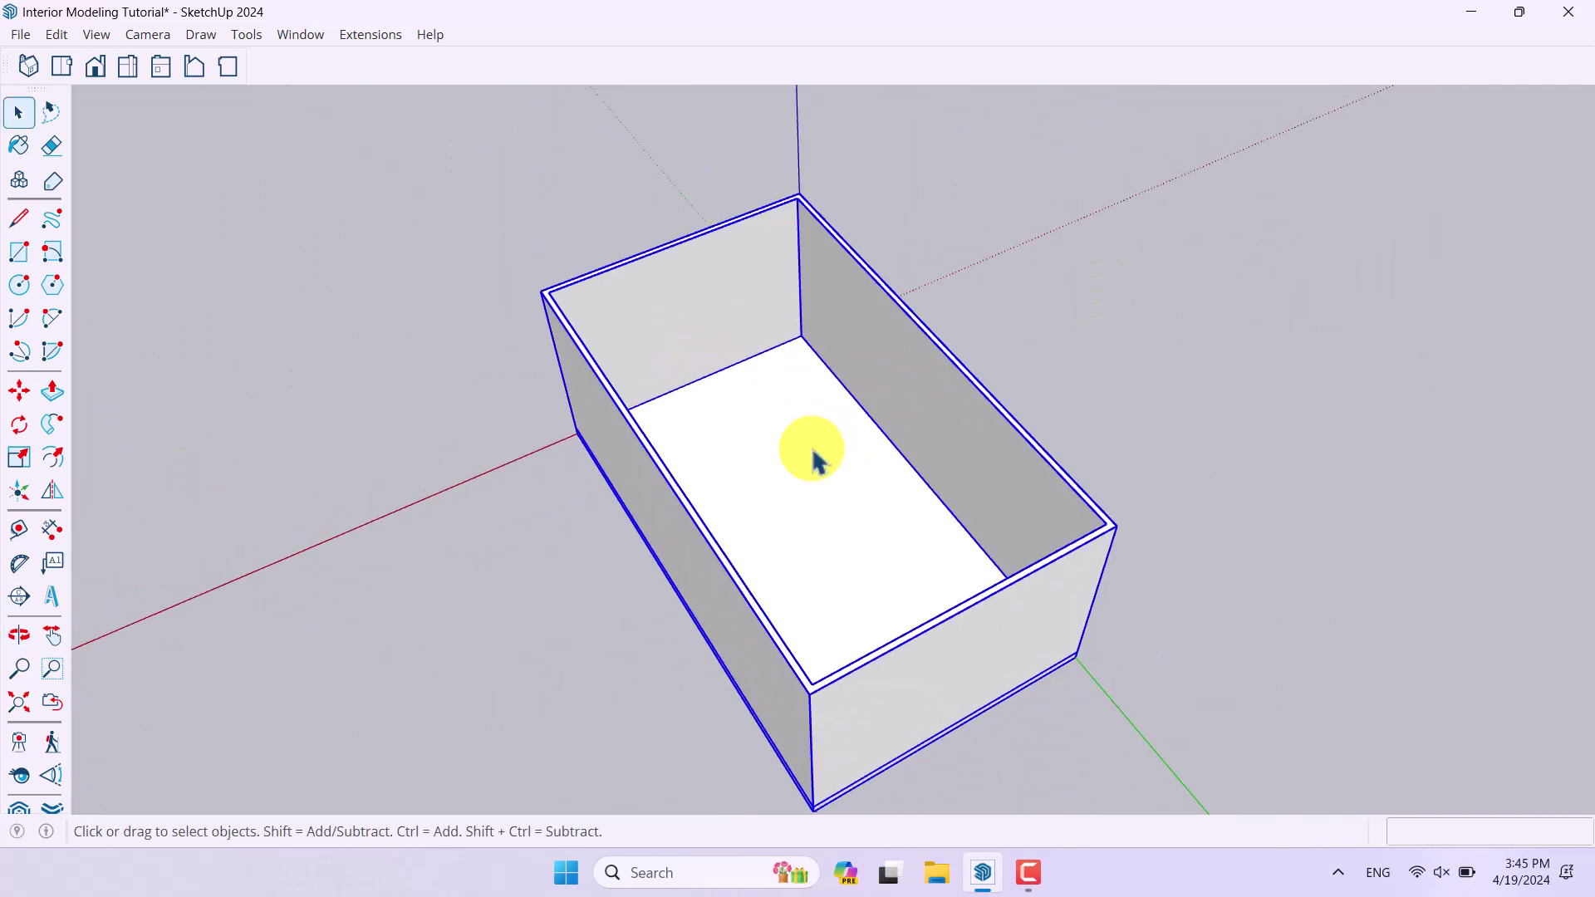
{"action": "key", "text": "ctrl+g"}
{"action": "middle_click_drag", "start_coordinate": [1068, 551], "coordinate": [797, 274]}
{"action": "scroll", "coordinate": [797, 274], "scroll_direction": "up", "scroll_amount": 1}
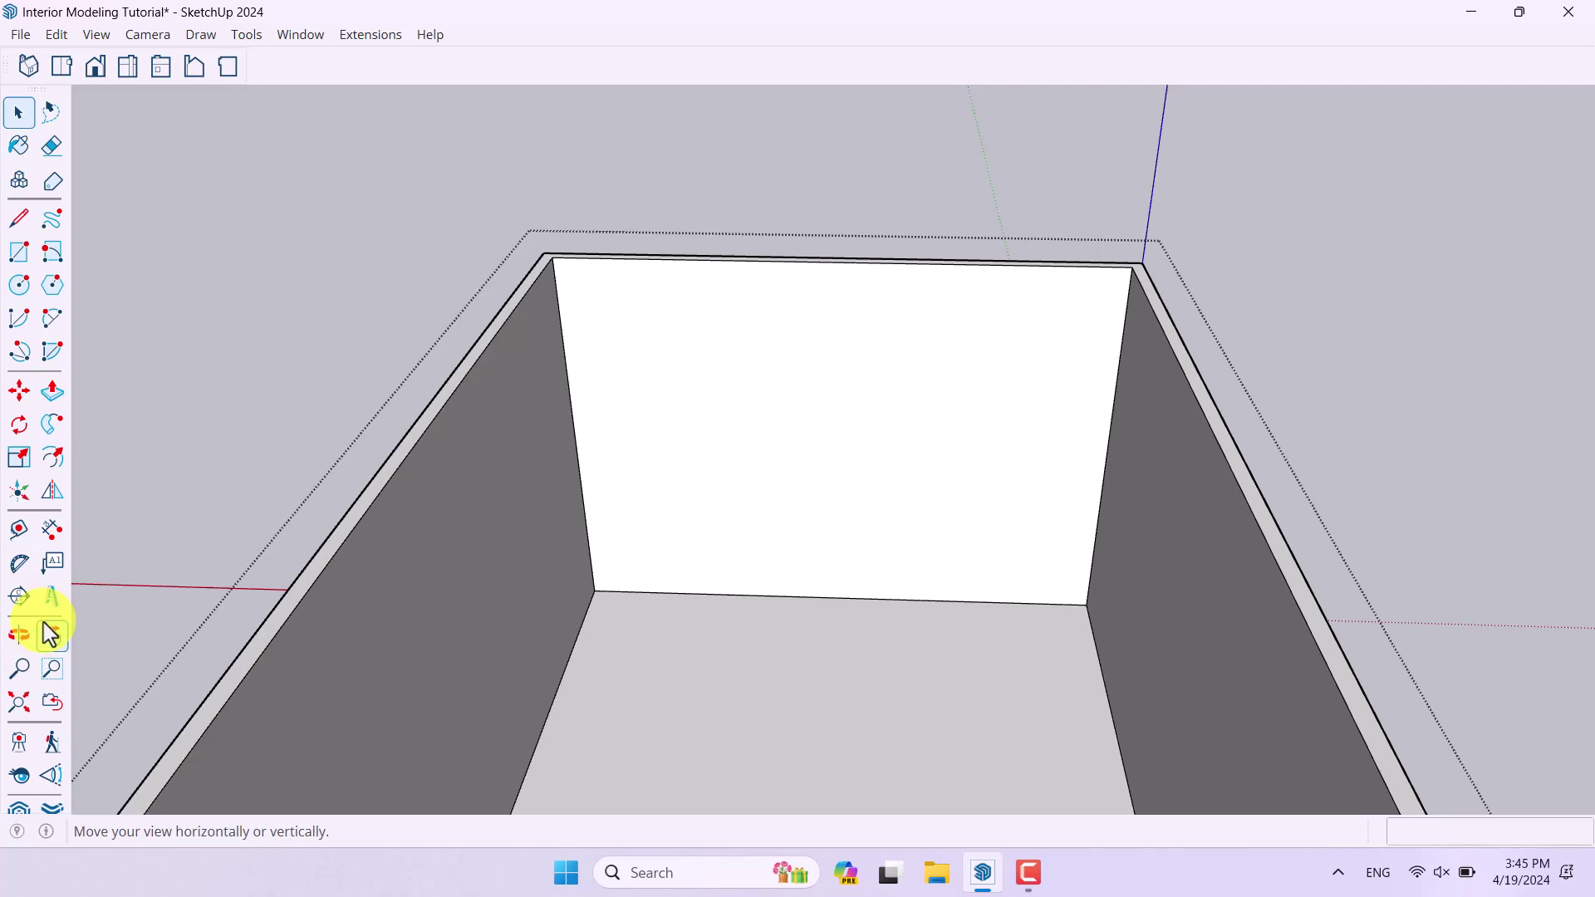
Place vertical guides 60 cm from the left wall edge and 100 cm further right.
{"action": "left_click", "coordinate": [19, 529]}
{"action": "scroll", "coordinate": [748, 390], "scroll_direction": "up", "scroll_amount": 2}
{"action": "left_click", "coordinate": [498, 476]}
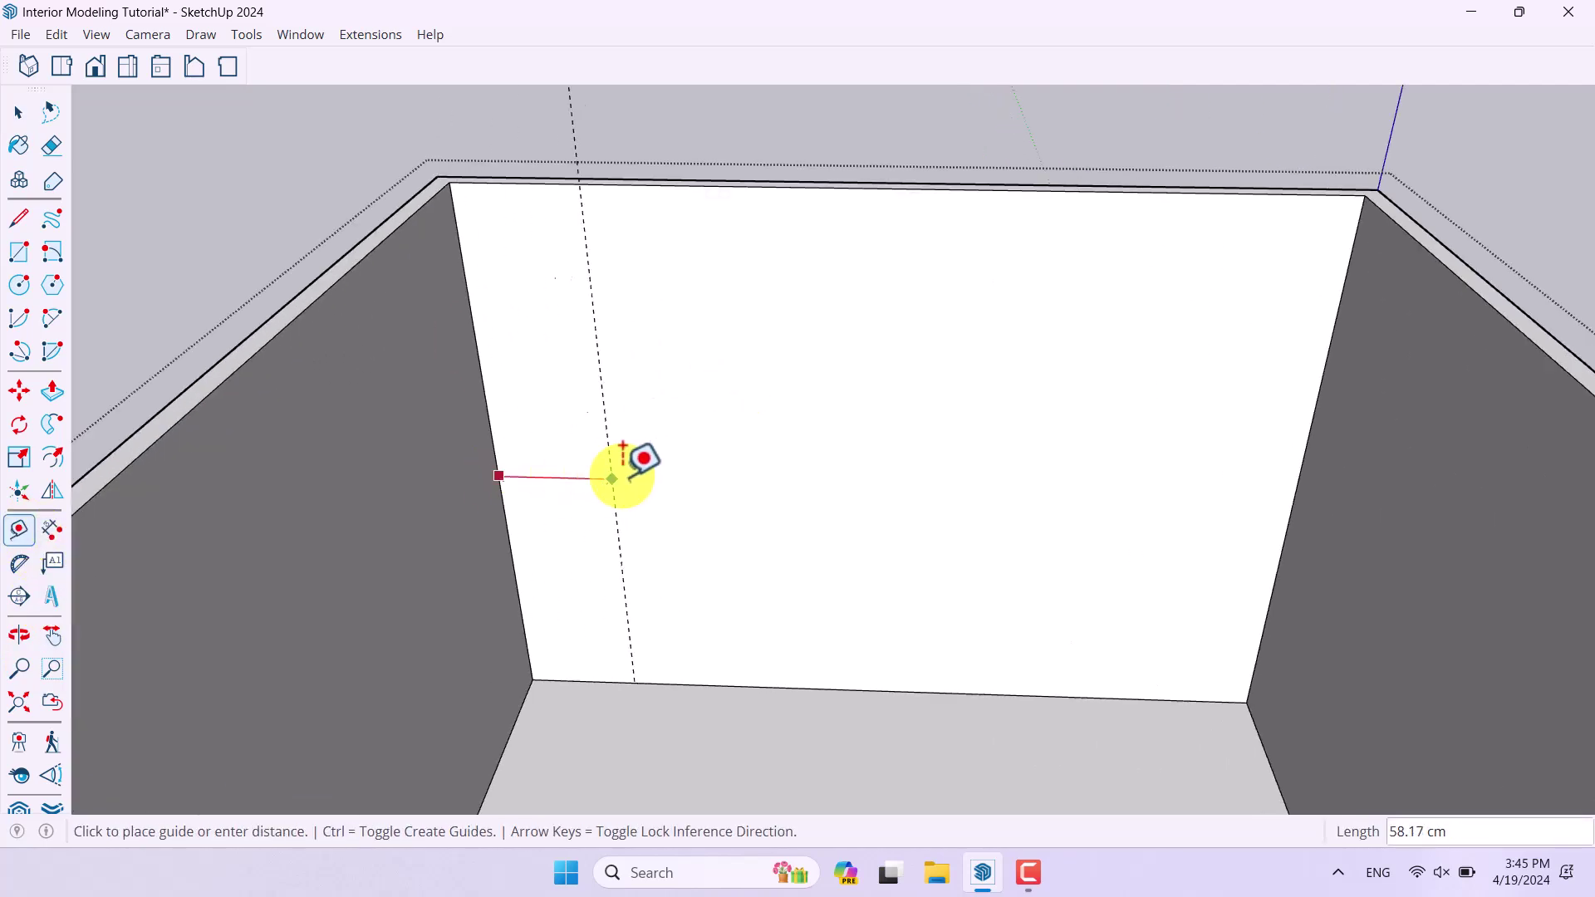
{"action": "type", "text": "60"}
{"action": "key", "text": "Return"}
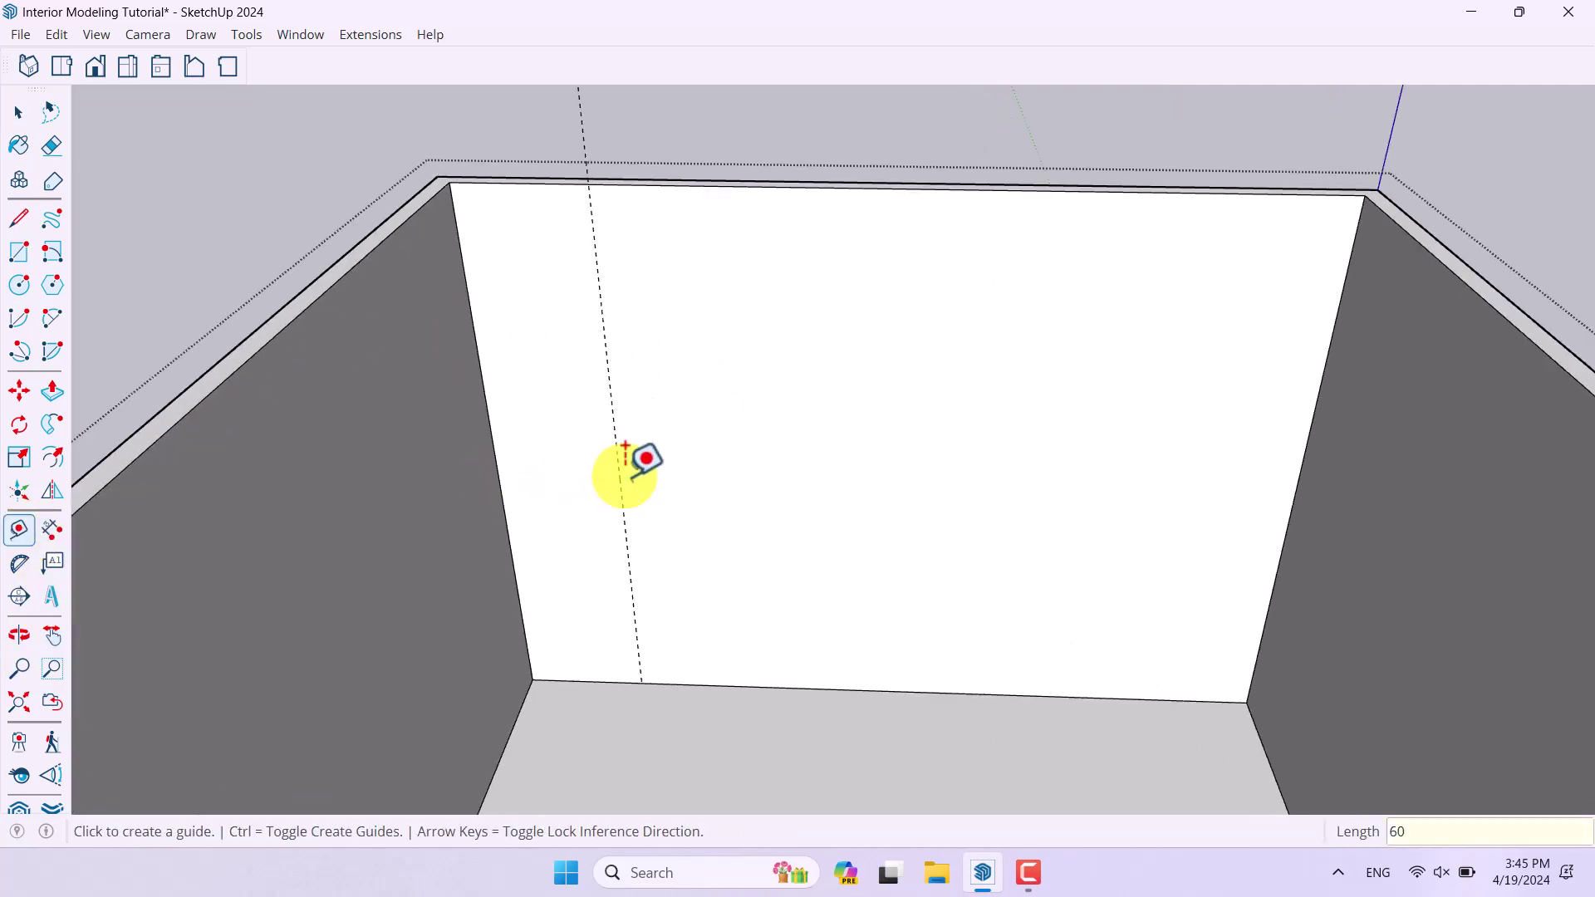
{"action": "left_click", "coordinate": [619, 472]}
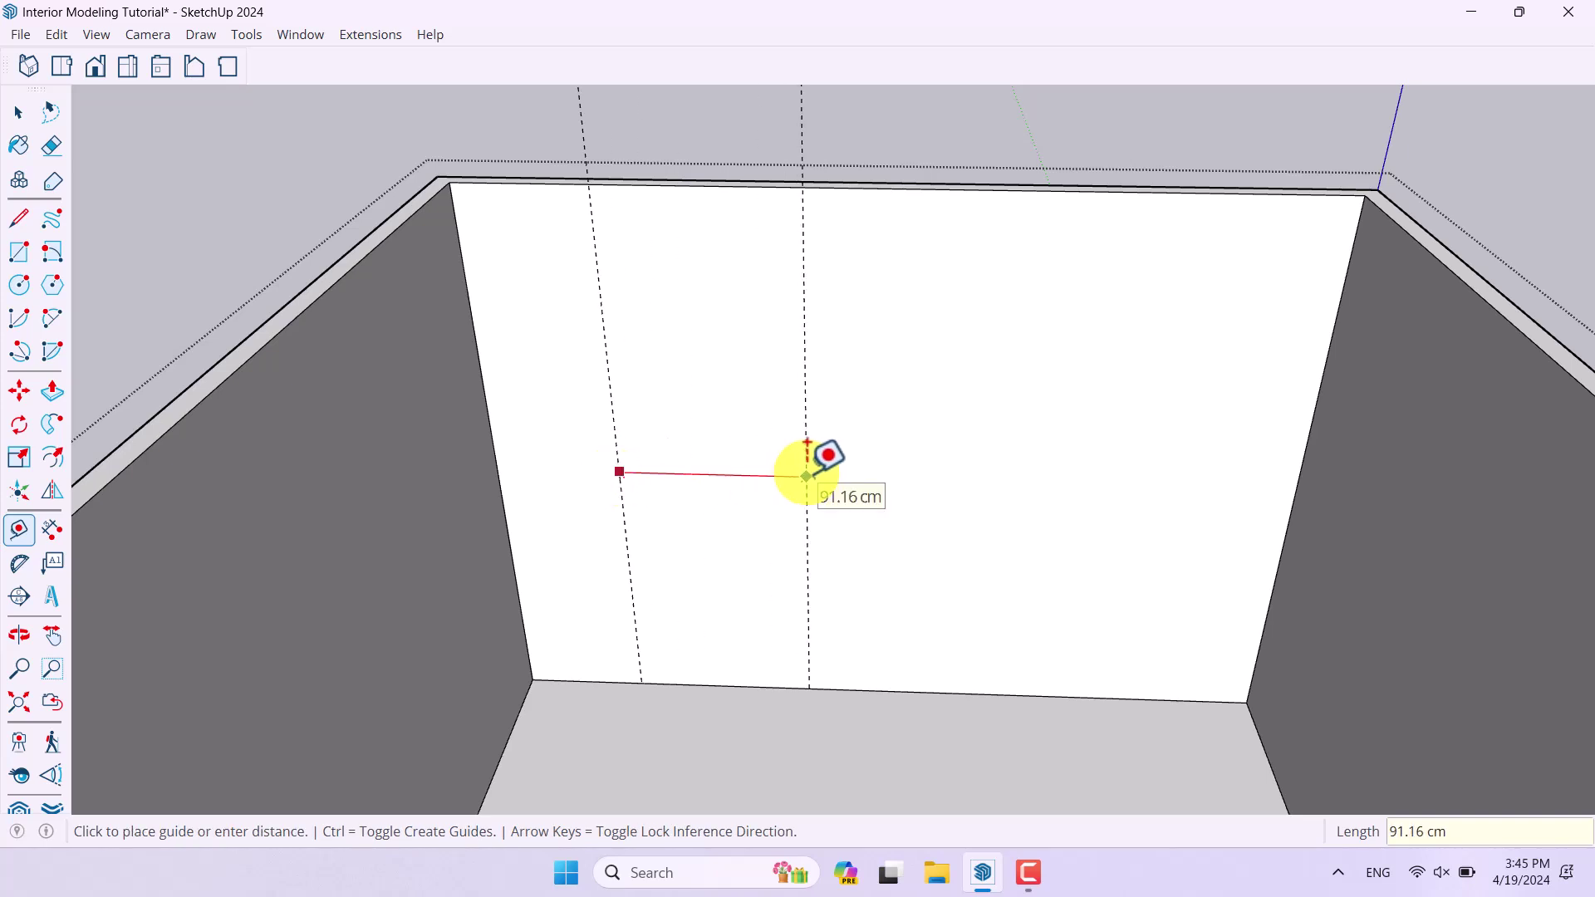
{"action": "type", "text": "100"}
{"action": "key", "text": "Return"}
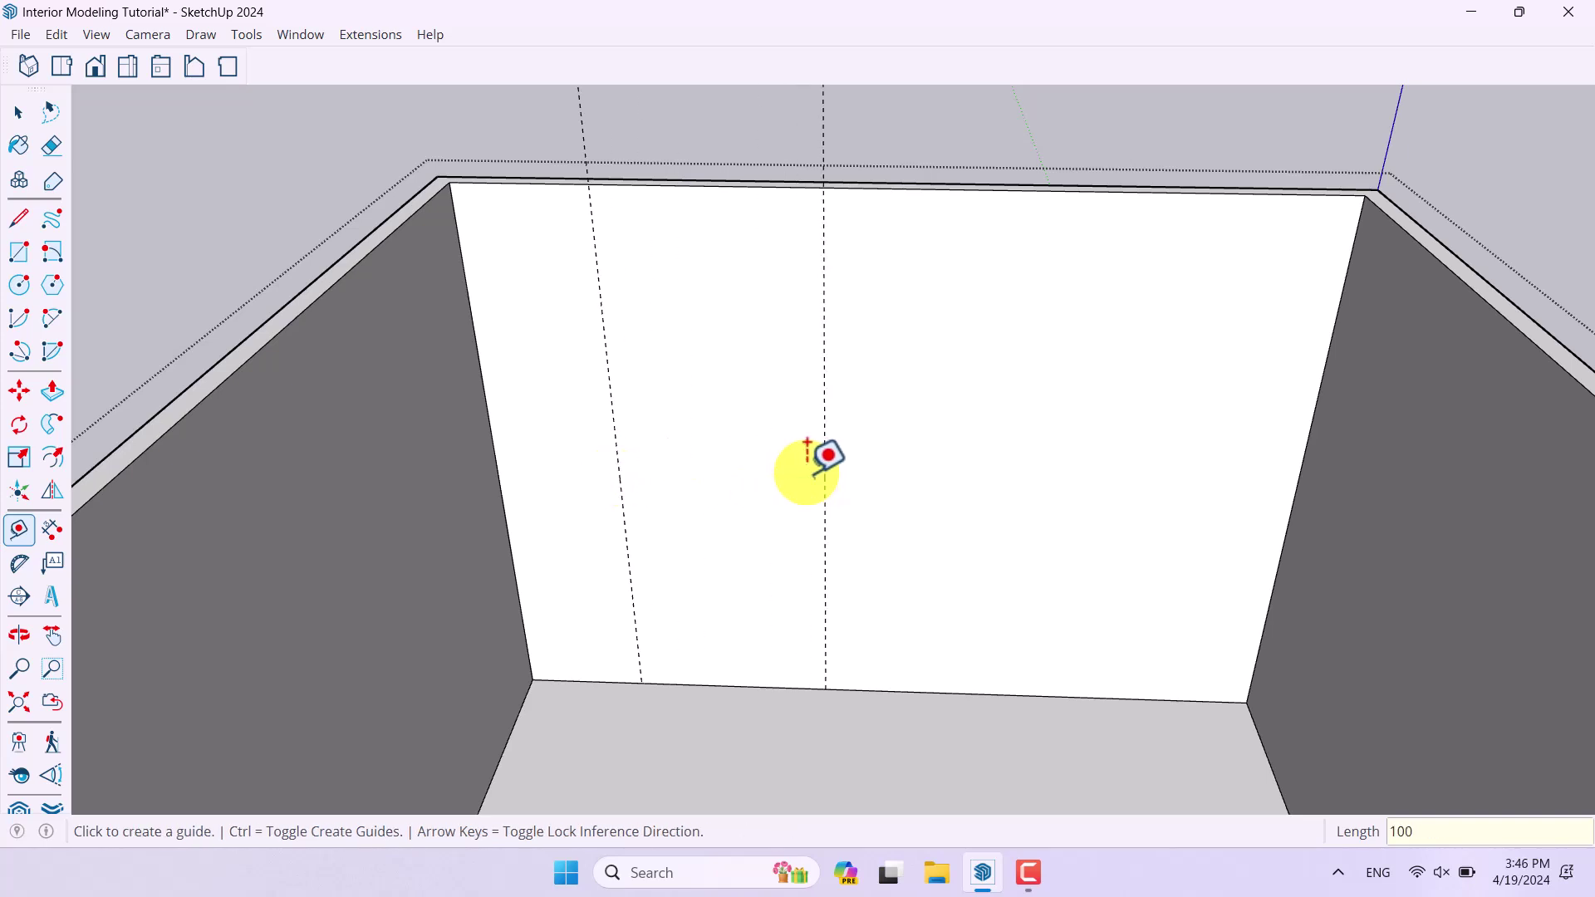
Place a horizontal guide 220 cm above the floor.
{"action": "left_click", "coordinate": [885, 690]}
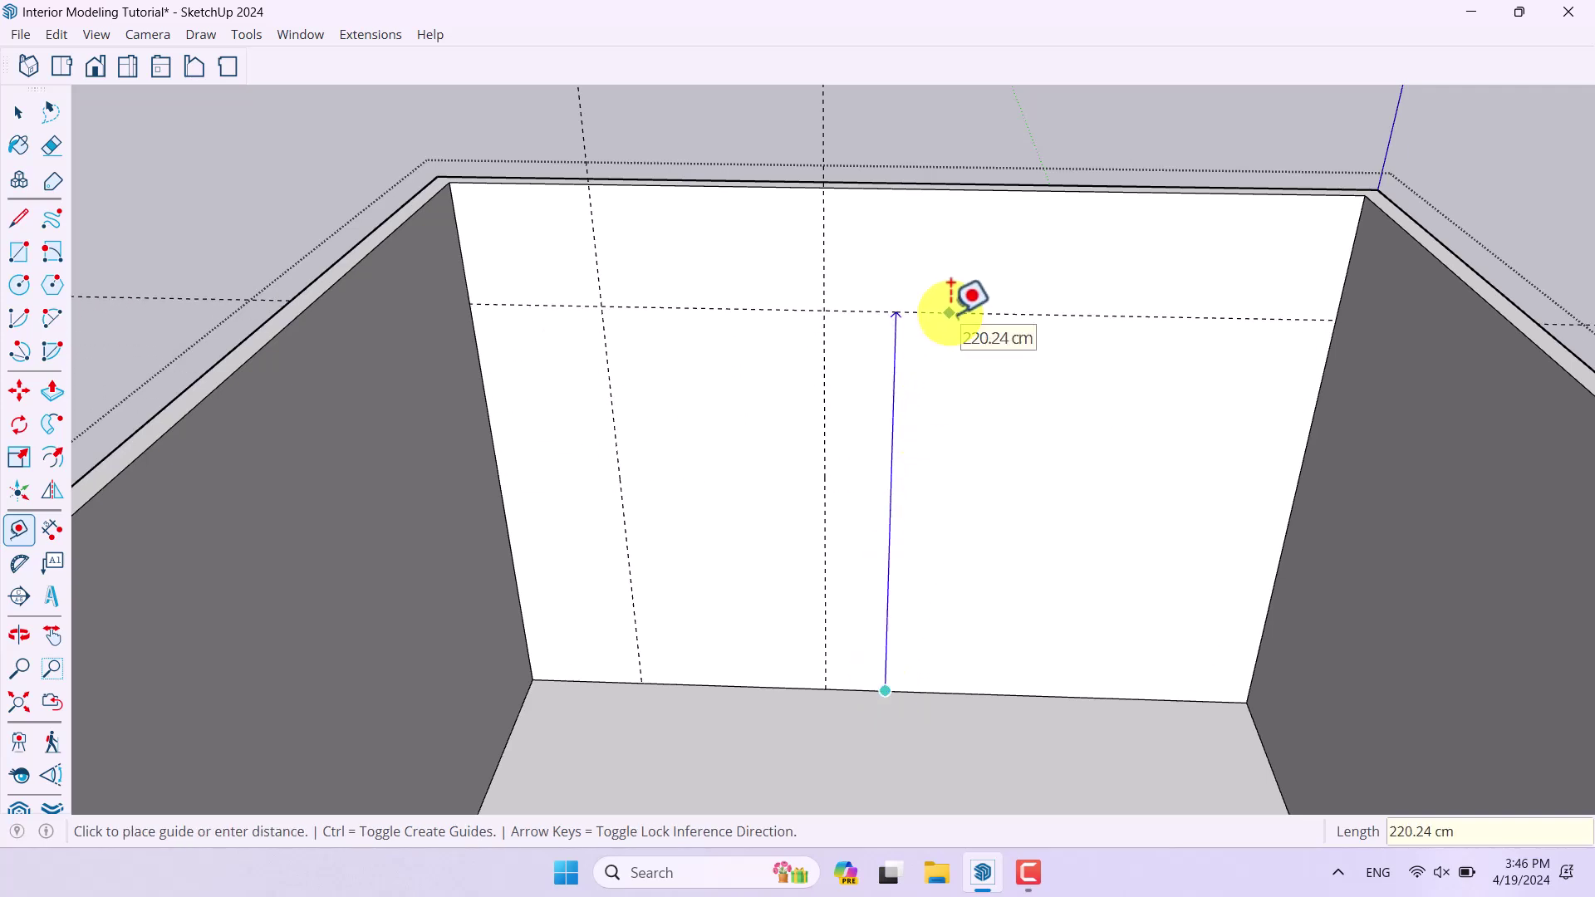
{"action": "type", "text": "20"}
{"action": "key", "text": "Return"}
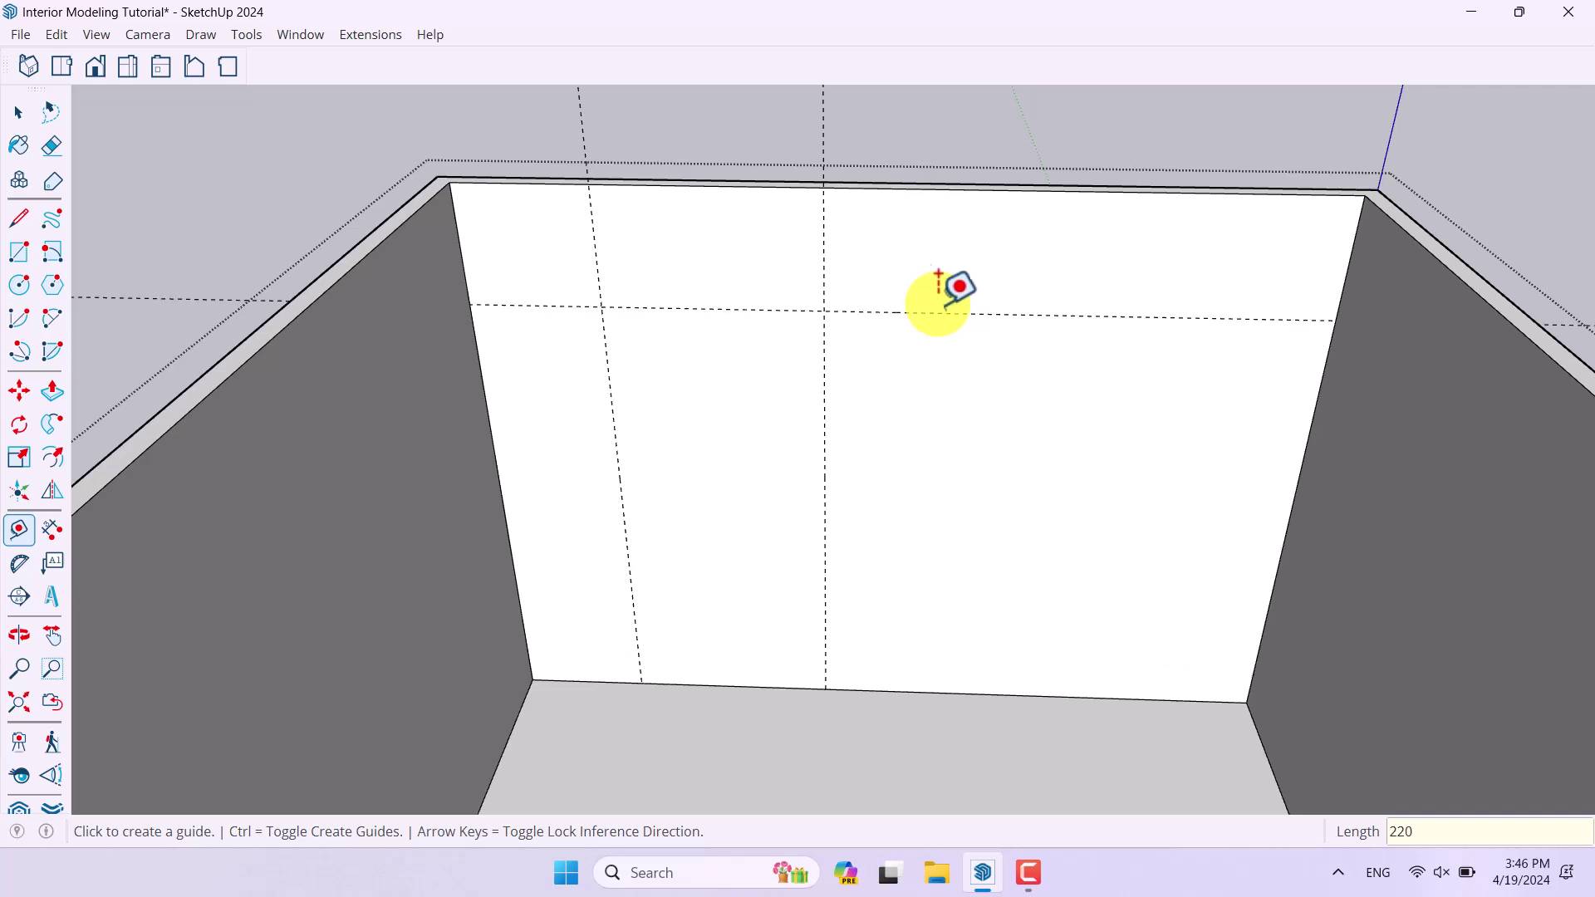
{"action": "left_click", "coordinate": [18, 252]}
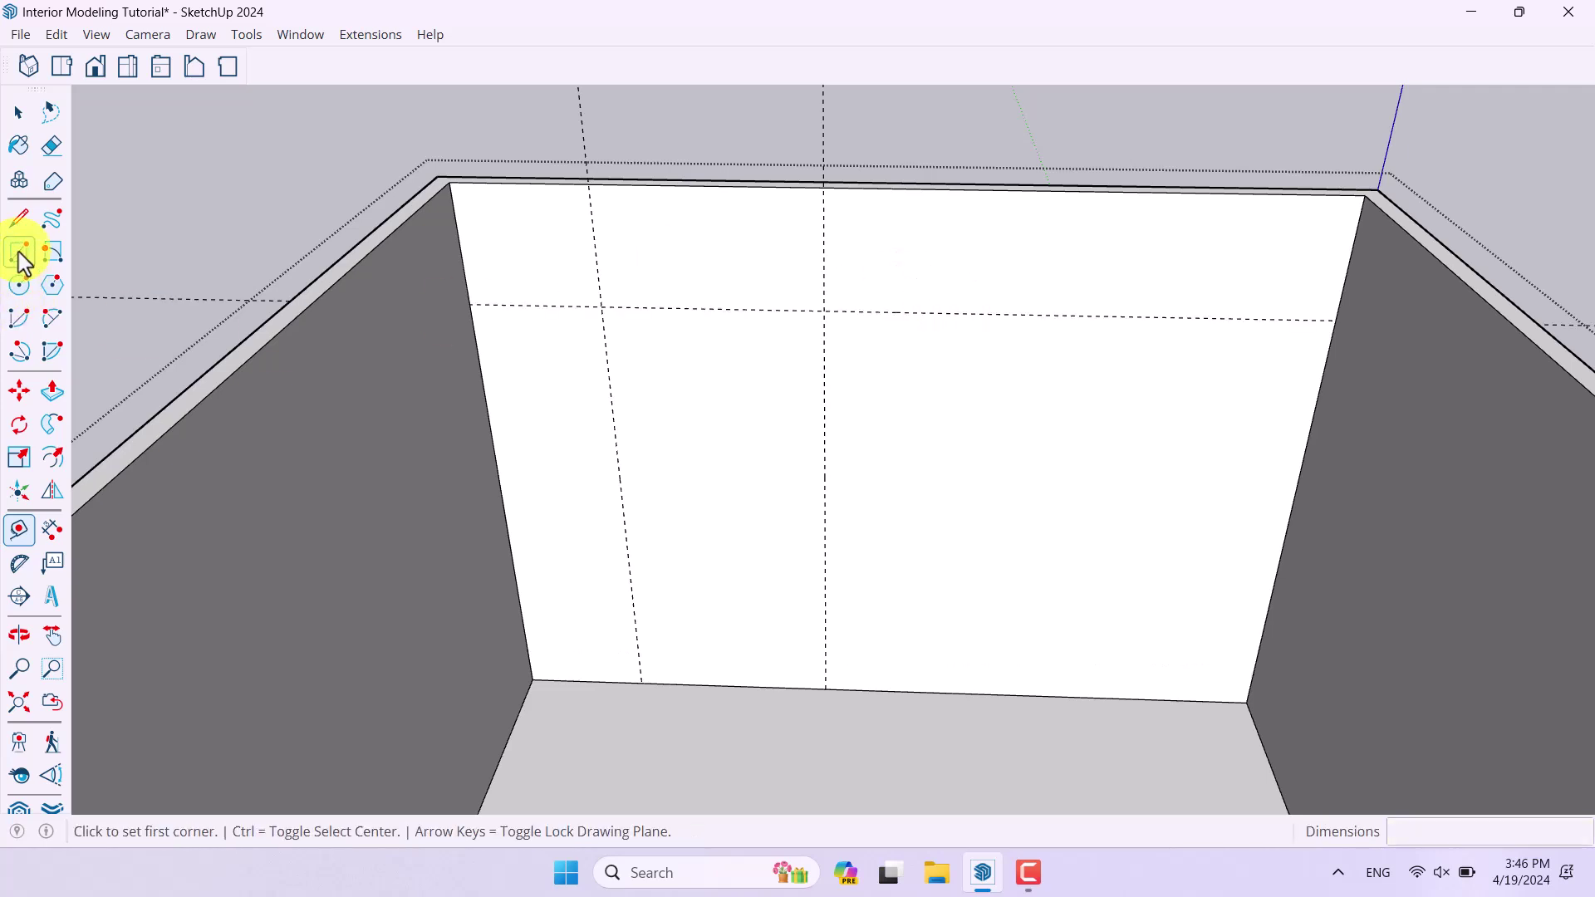
Draw a 100 by 220 cm door rectangle on the back wall and push it 8 cm through.
{"action": "left_click", "coordinate": [641, 680]}
{"action": "left_click", "coordinate": [824, 310]}
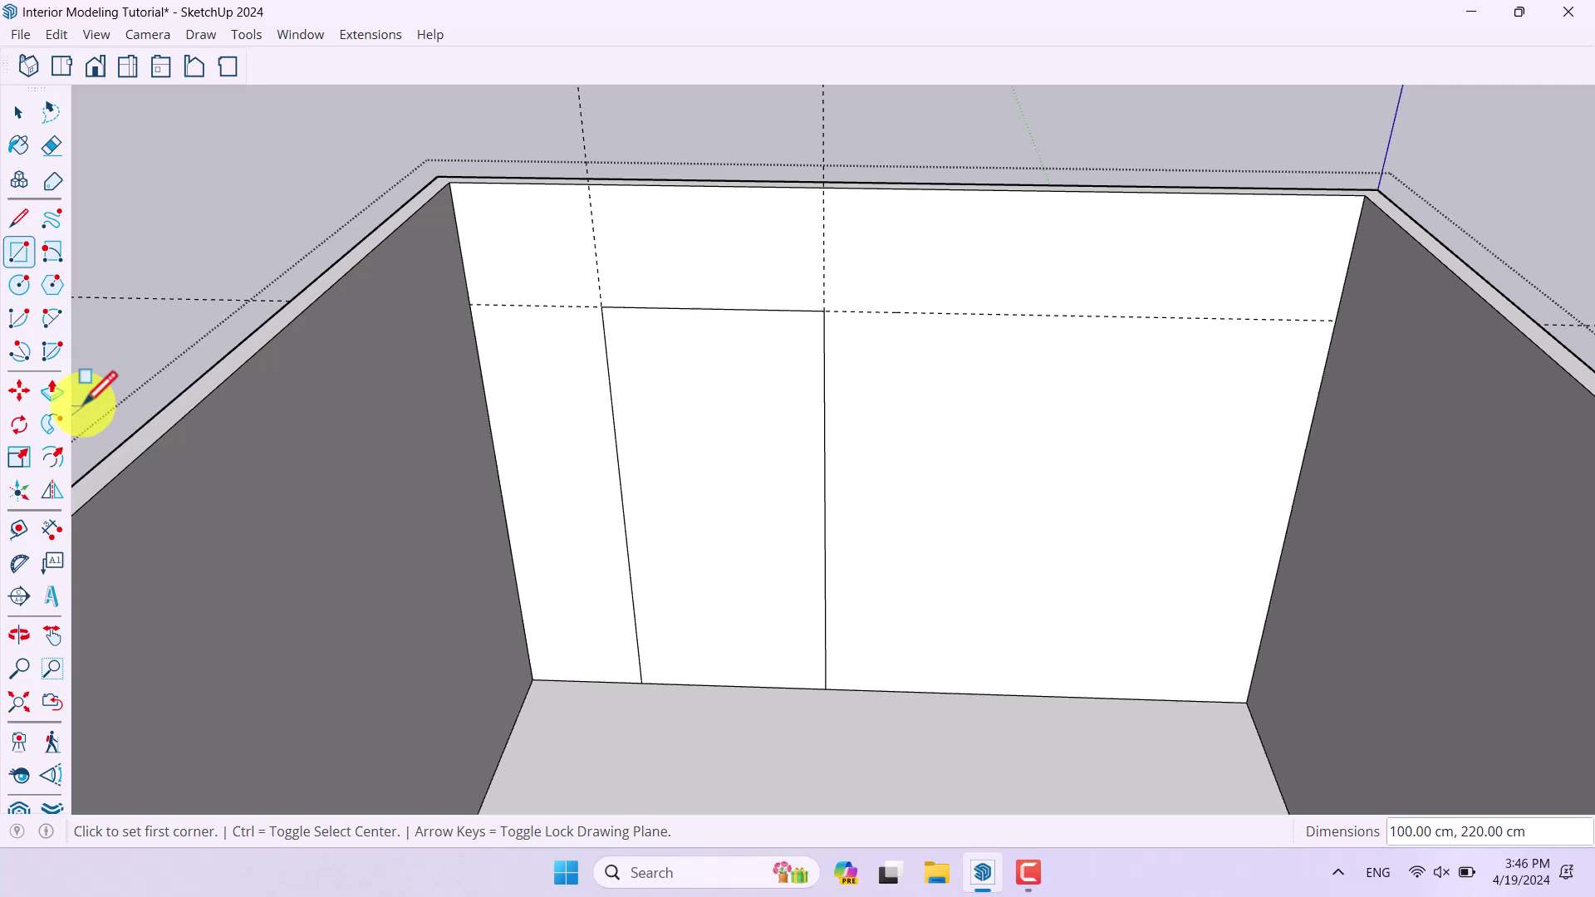
{"action": "left_click", "coordinate": [52, 390]}
{"action": "left_click", "coordinate": [667, 511]}
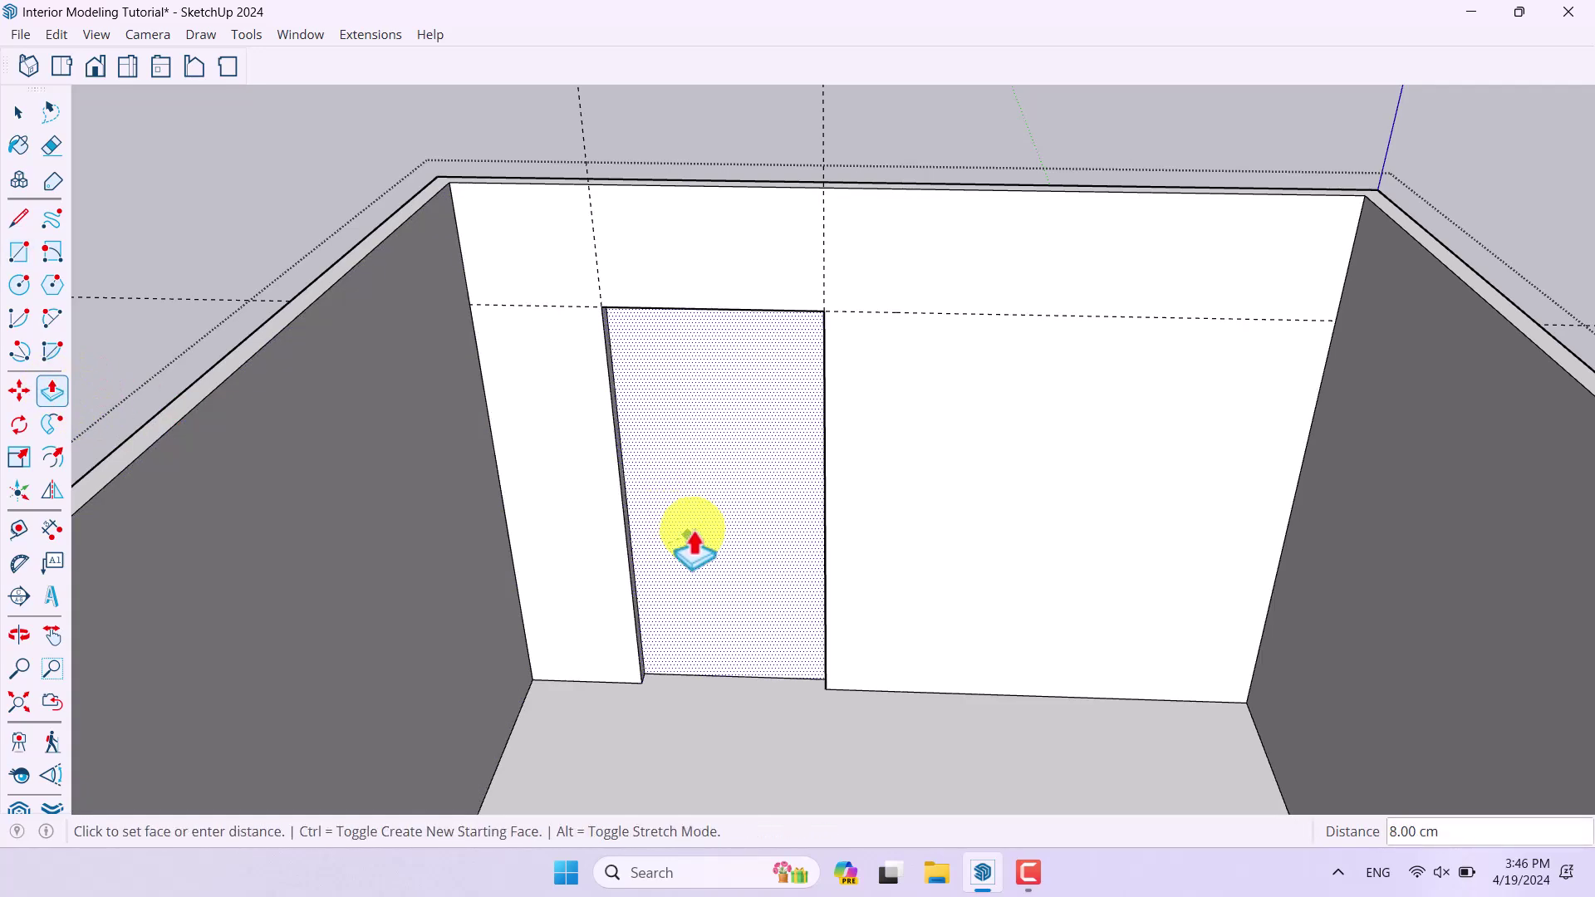
{"action": "left_click", "coordinate": [728, 482]}
{"action": "scroll", "coordinate": [733, 517], "scroll_direction": "down", "scroll_amount": 3}
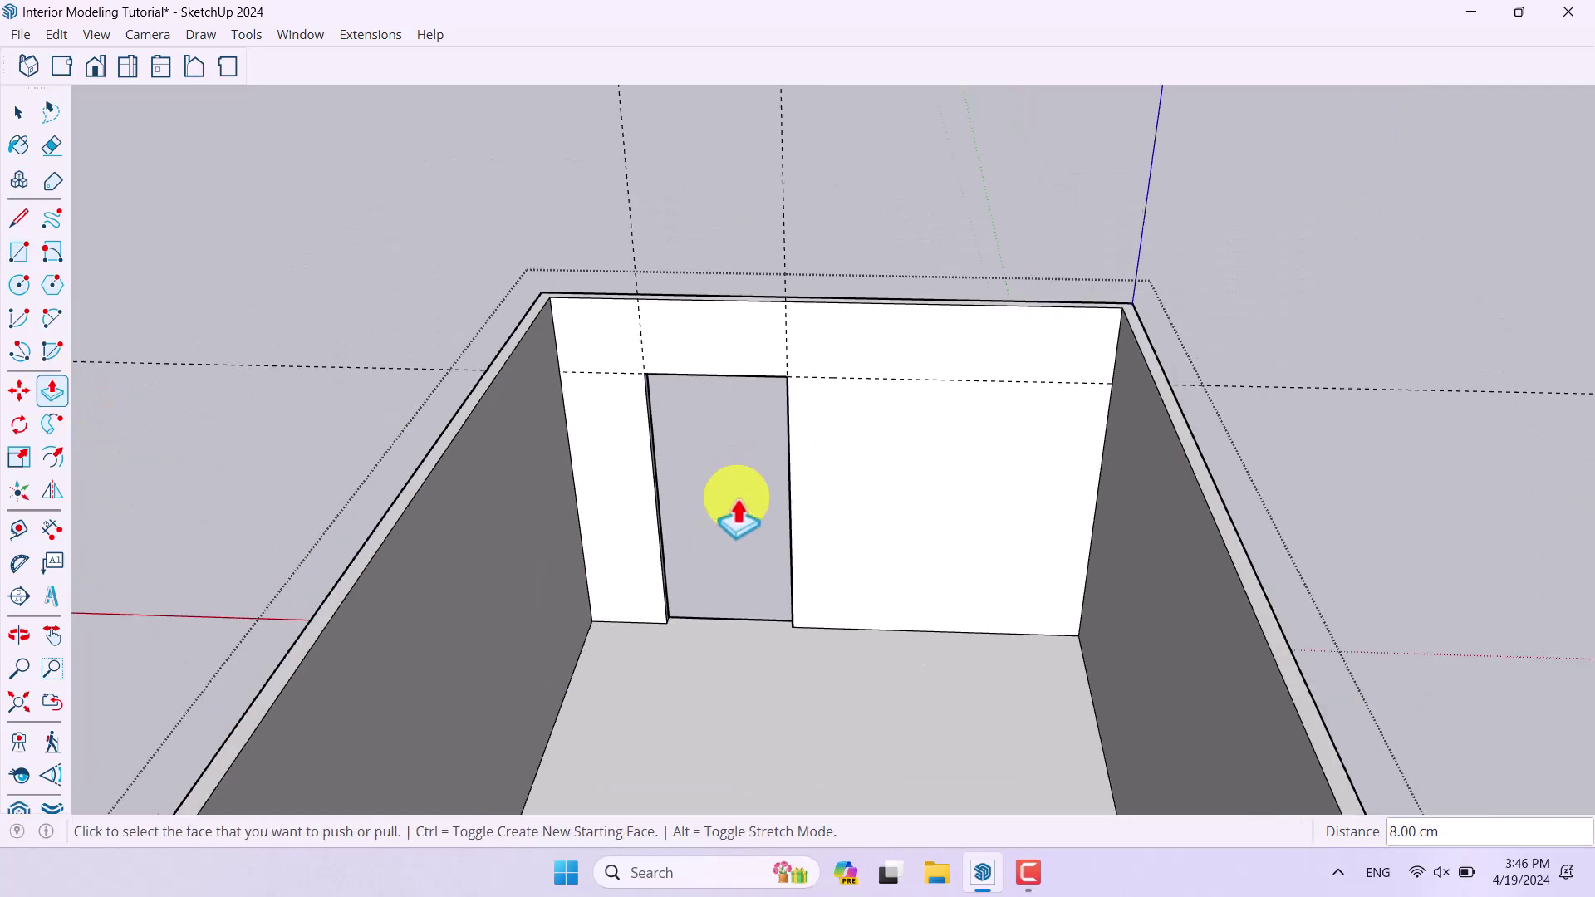
Orbit around the room to inspect the new doorway.
{"action": "middle_click_drag", "start_coordinate": [734, 517], "coordinate": [819, 207]}
{"action": "key", "text": "space"}
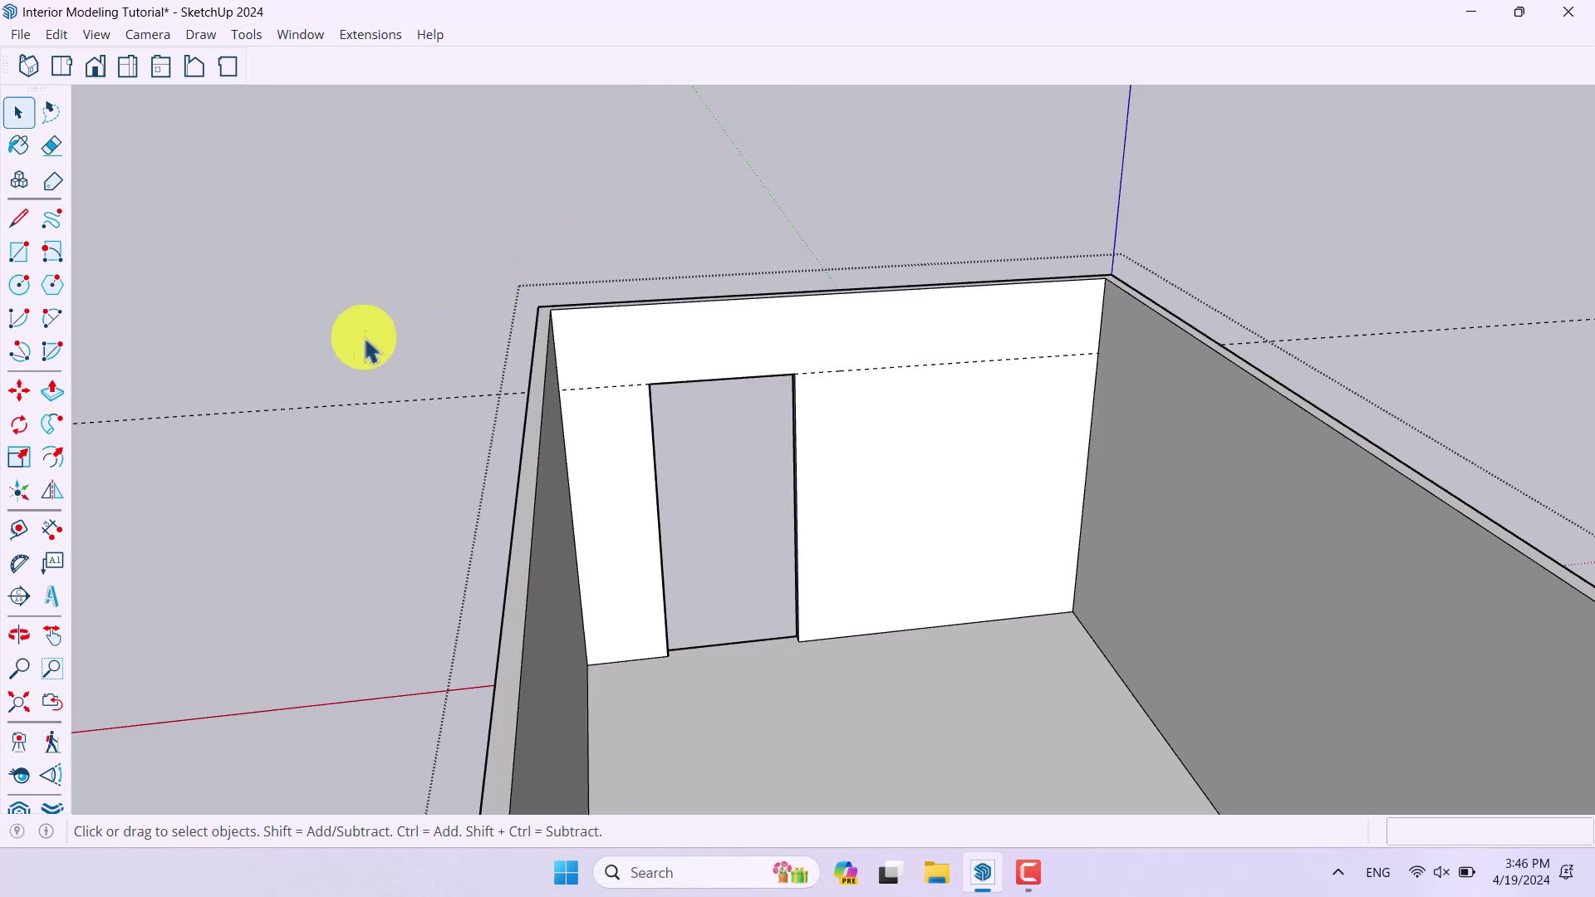
{"action": "middle_click_drag", "start_coordinate": [310, 463], "coordinate": [1036, 235]}
{"action": "scroll", "coordinate": [840, 378], "scroll_direction": "down", "scroll_amount": 3}
{"action": "scroll", "coordinate": [818, 366], "scroll_direction": "up", "scroll_amount": 4}
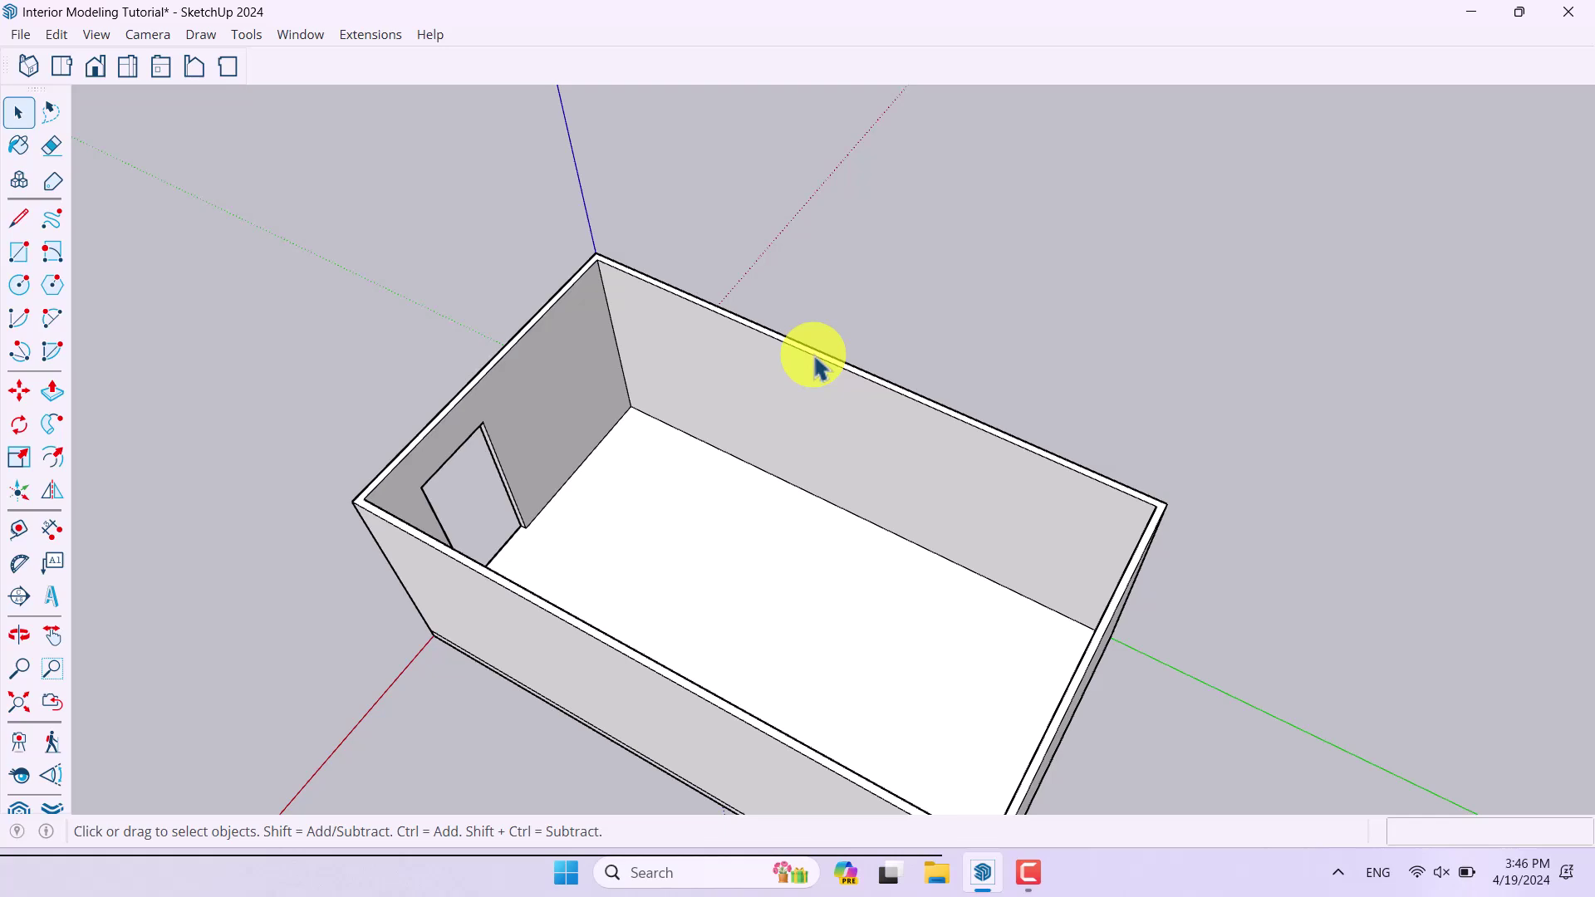
{"action": "scroll", "coordinate": [758, 571], "scroll_direction": "up", "scroll_amount": 4}
{"action": "scroll", "coordinate": [758, 574], "scroll_direction": "down", "scroll_amount": 2}
{"action": "scroll", "coordinate": [759, 577], "scroll_direction": "down", "scroll_amount": 3}
{"action": "middle_click_drag", "start_coordinate": [758, 577], "coordinate": [886, 648]}
{"action": "scroll", "coordinate": [887, 648], "scroll_direction": "up", "scroll_amount": 5}
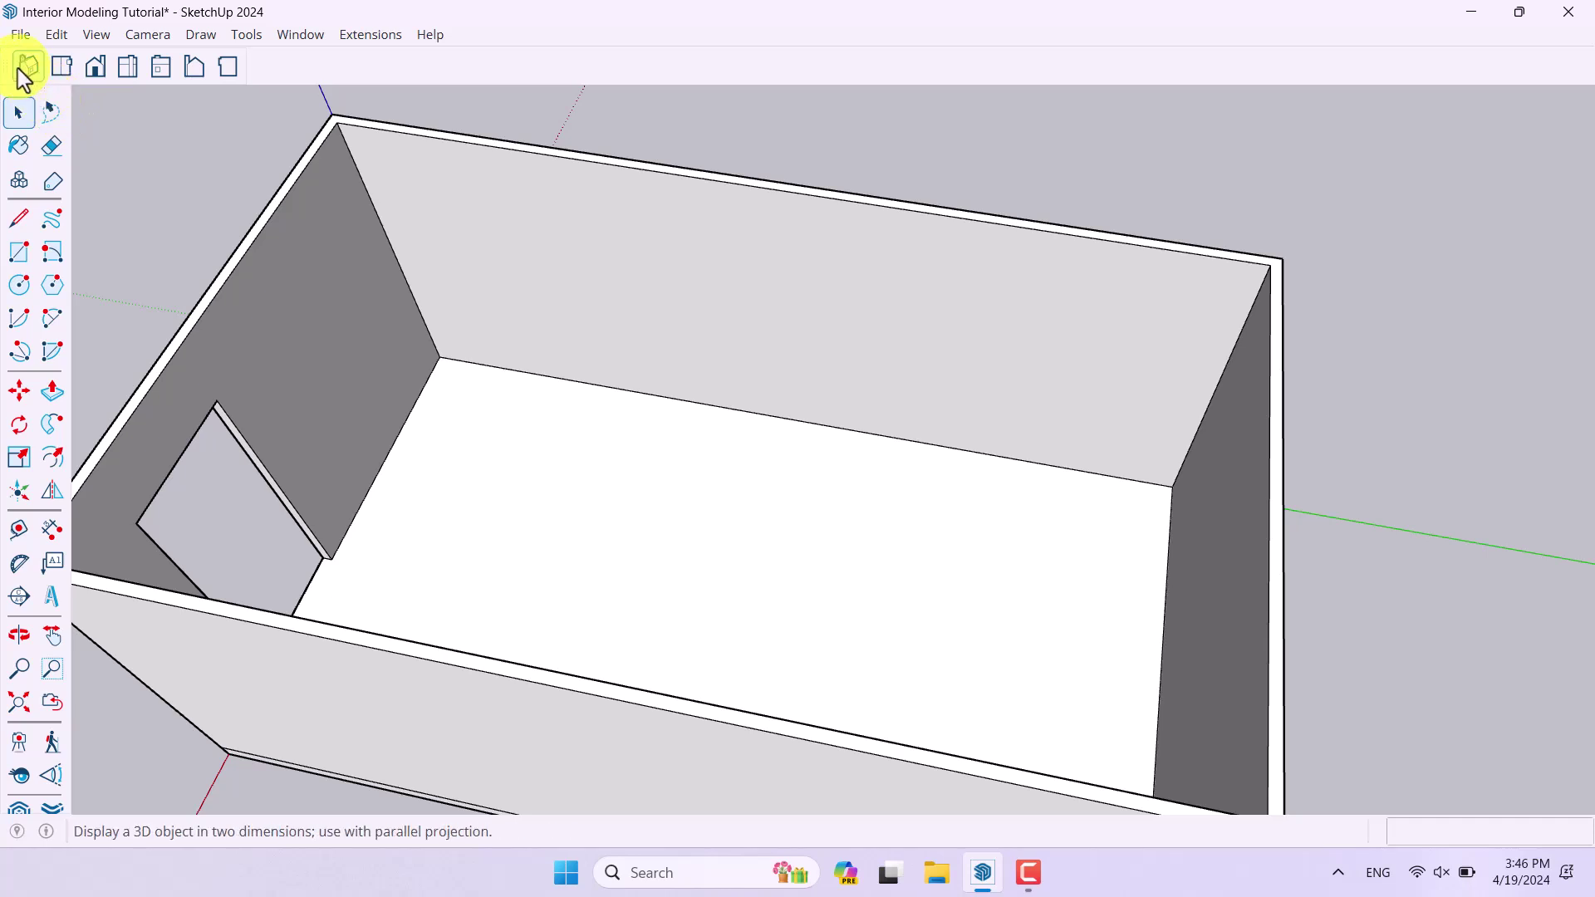
Undock and close the Views toolbar, and undock the drawing tools toolbar.
{"action": "left_click_drag", "start_coordinate": [10, 64], "coordinate": [555, 134]}
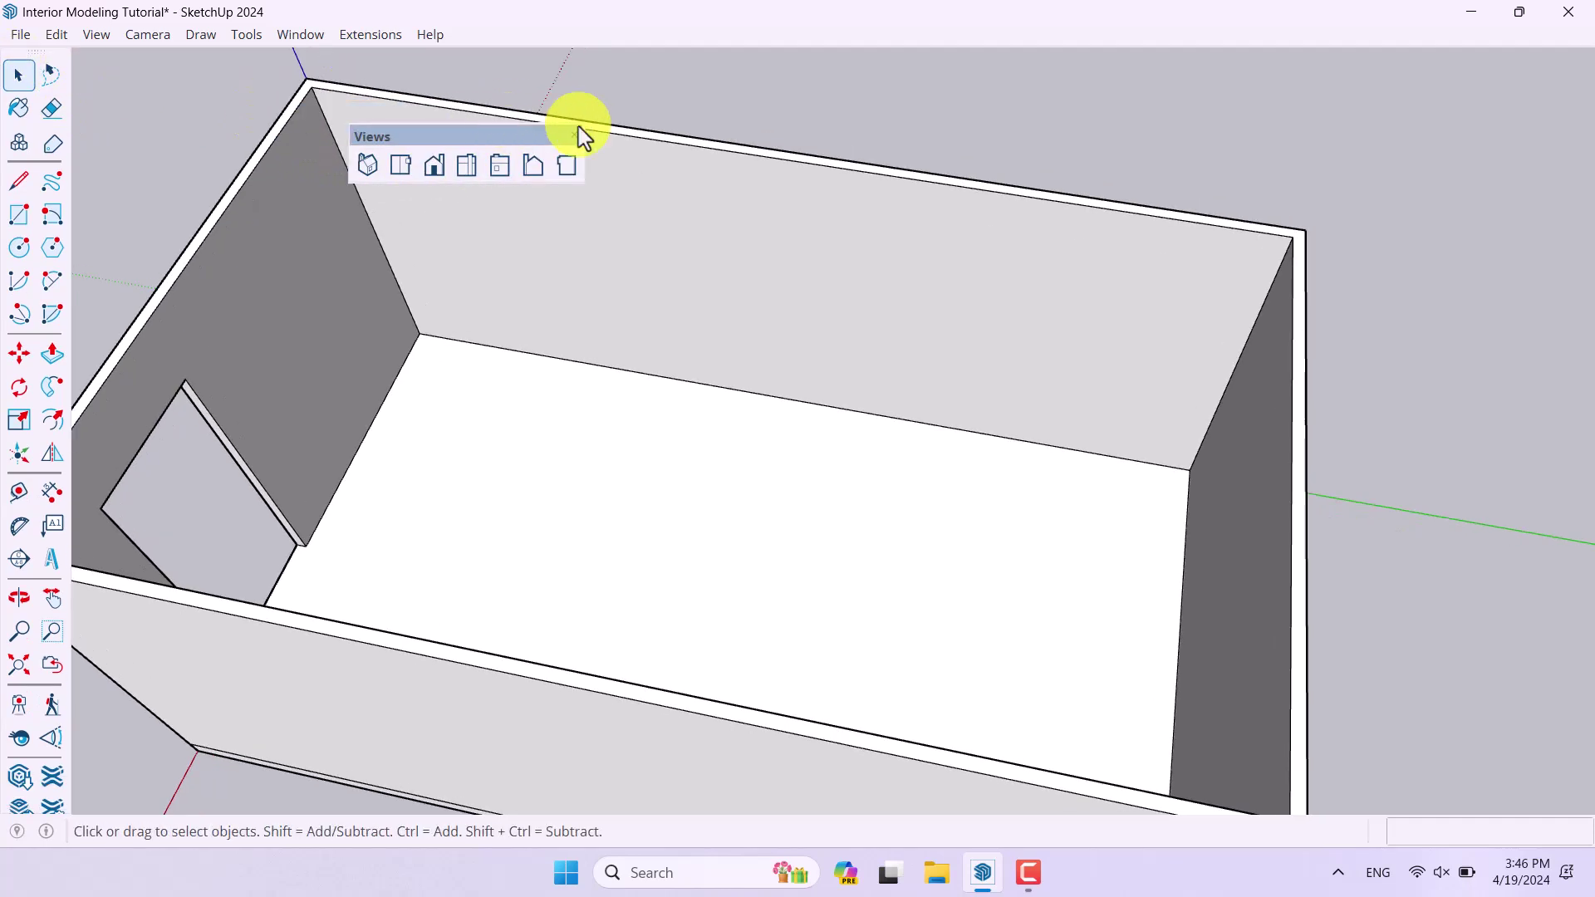
{"action": "left_click", "coordinate": [574, 135]}
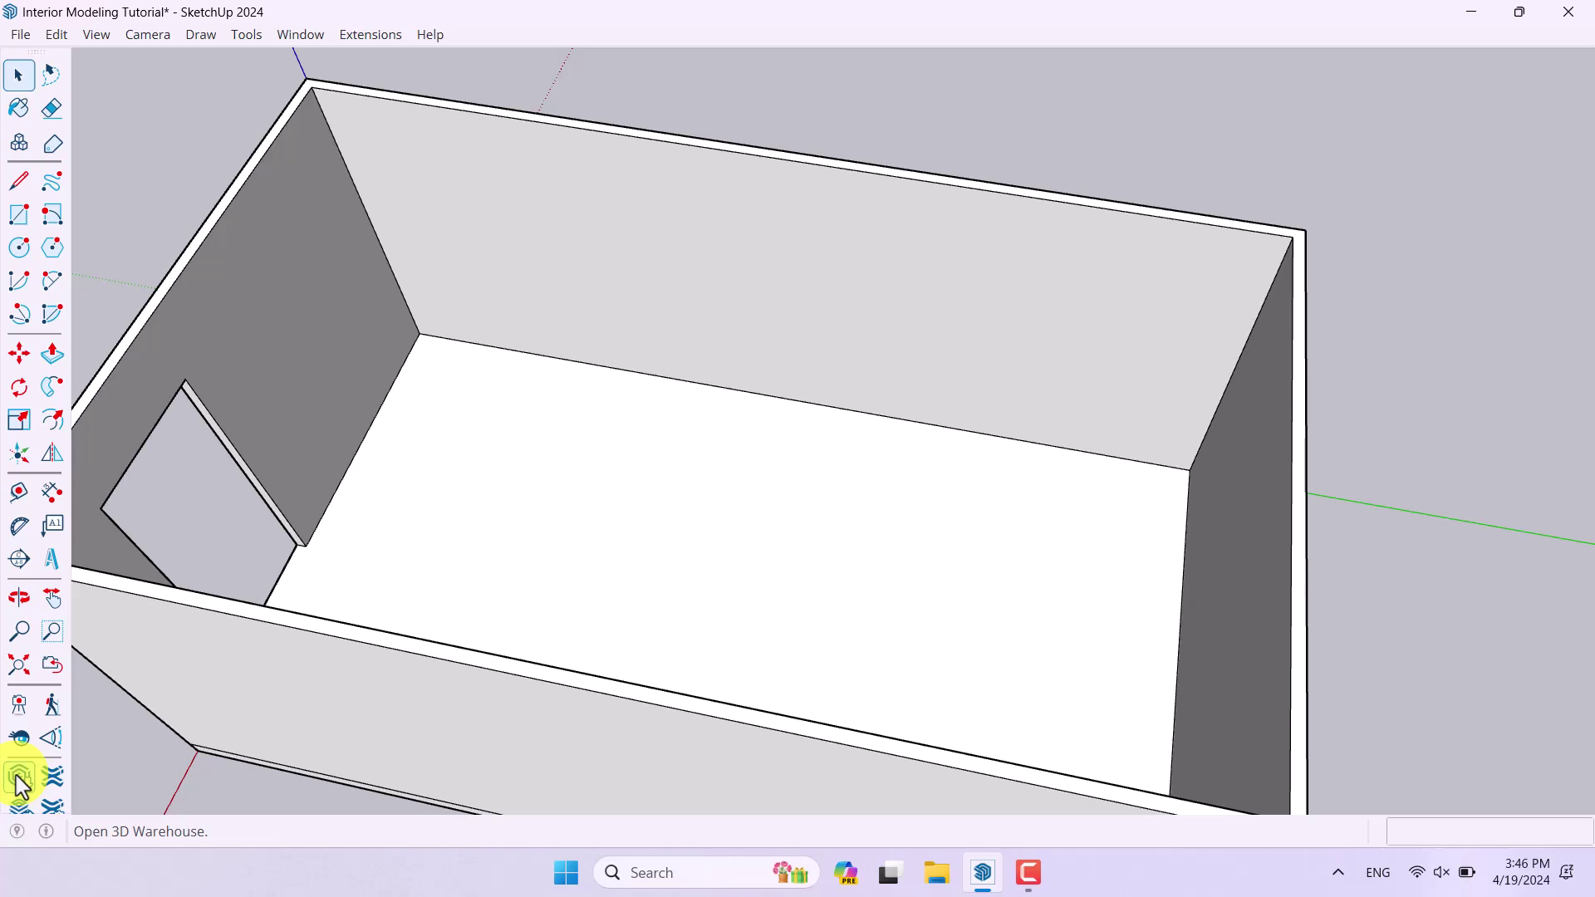
{"action": "mouse_move", "coordinate": [30, 59]}
{"action": "left_mouse_down"}
{"action": "mouse_move", "coordinate": [237, 108]}
{"action": "mouse_move", "coordinate": [221, 78]}
{"action": "mouse_move", "coordinate": [6, 61]}
{"action": "left_mouse_up"}
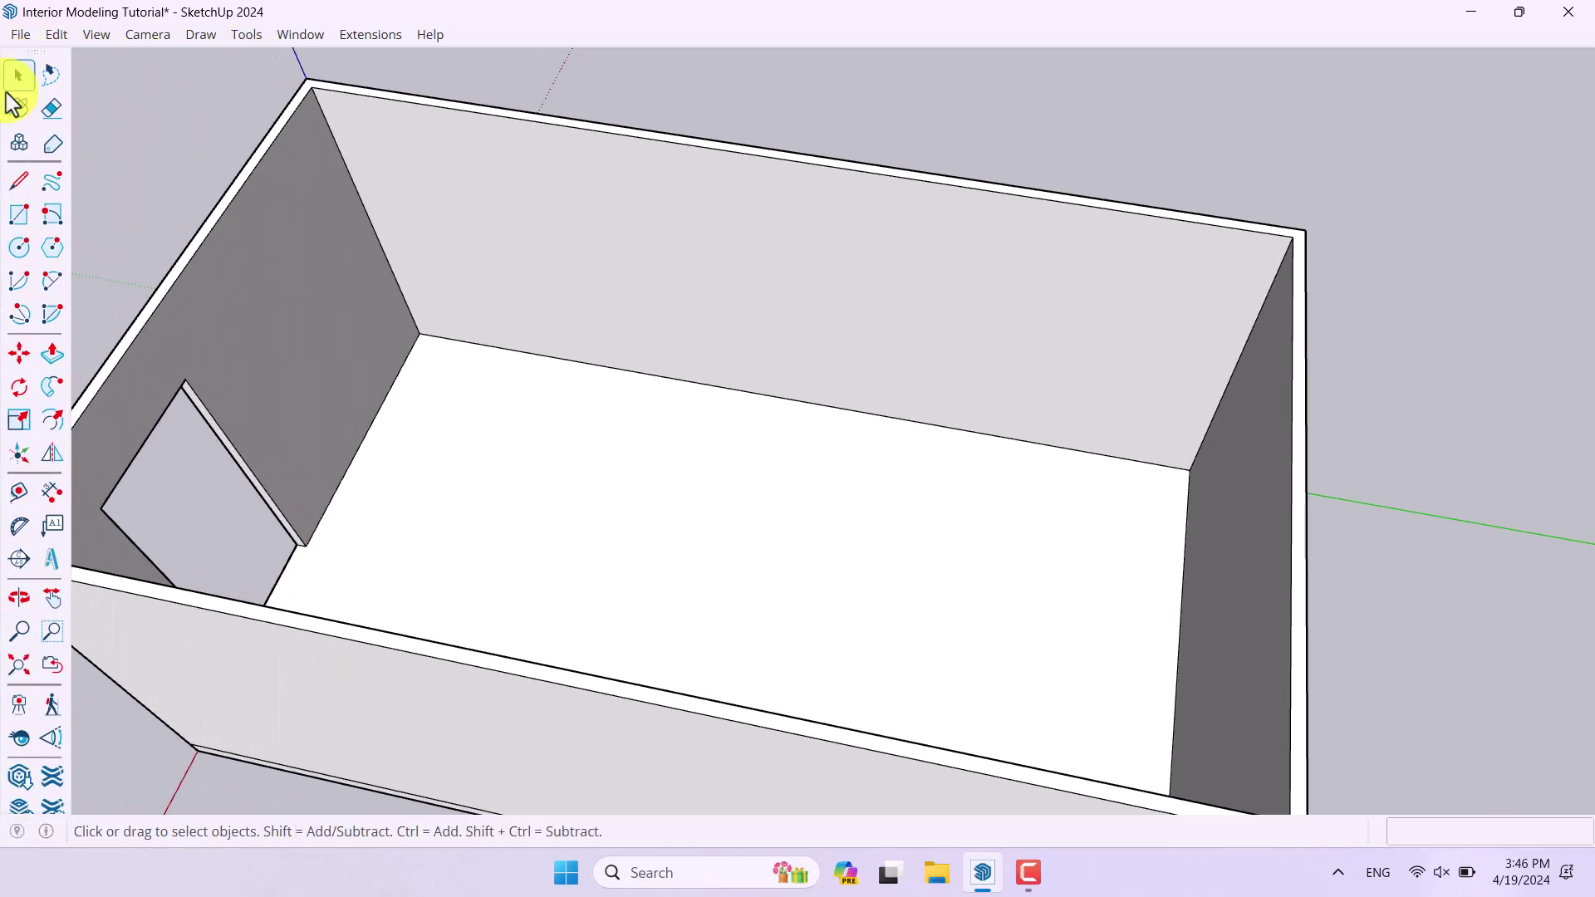
Open 3D Warehouse and search for 'Furniture Set'.
{"action": "left_click", "coordinate": [15, 794]}
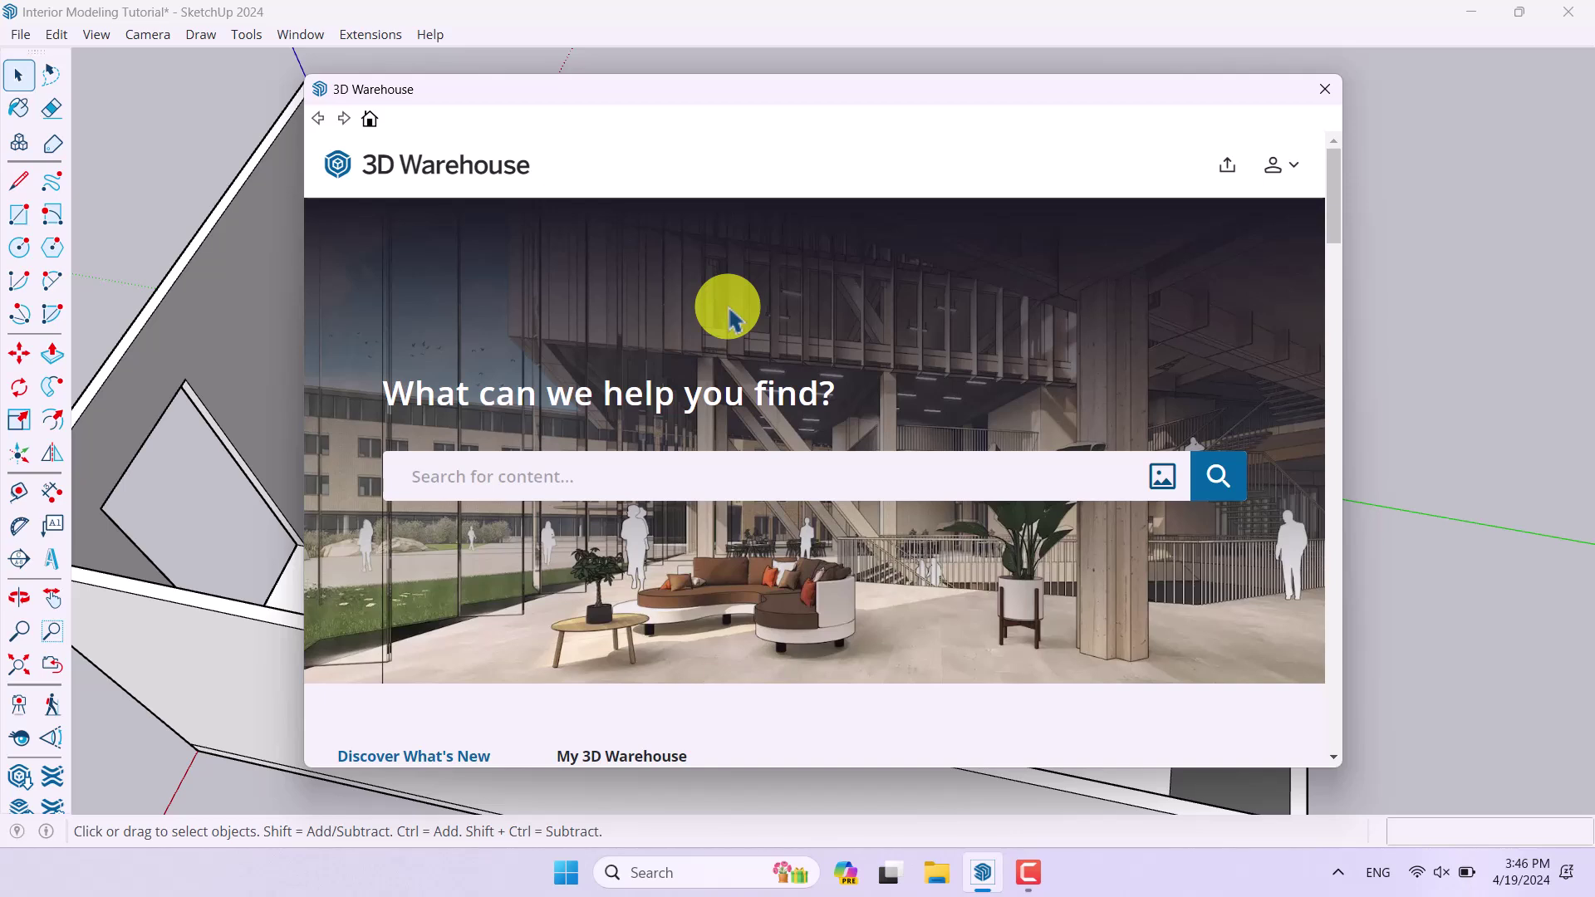
{"action": "left_click", "coordinate": [657, 476]}
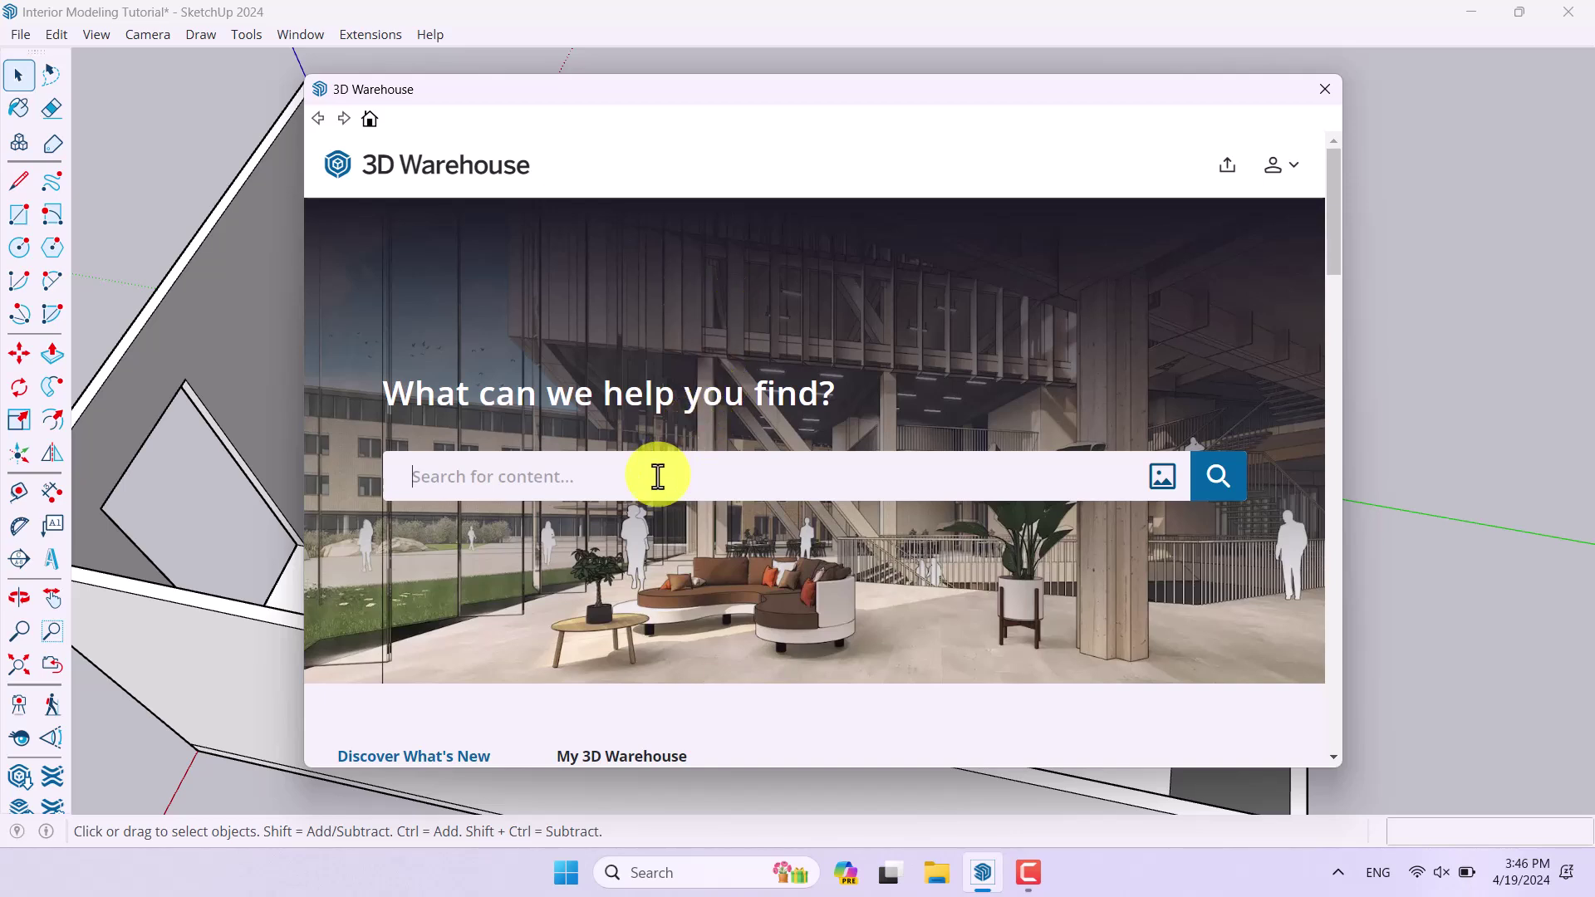
{"action": "type", "text": "Living Room"}
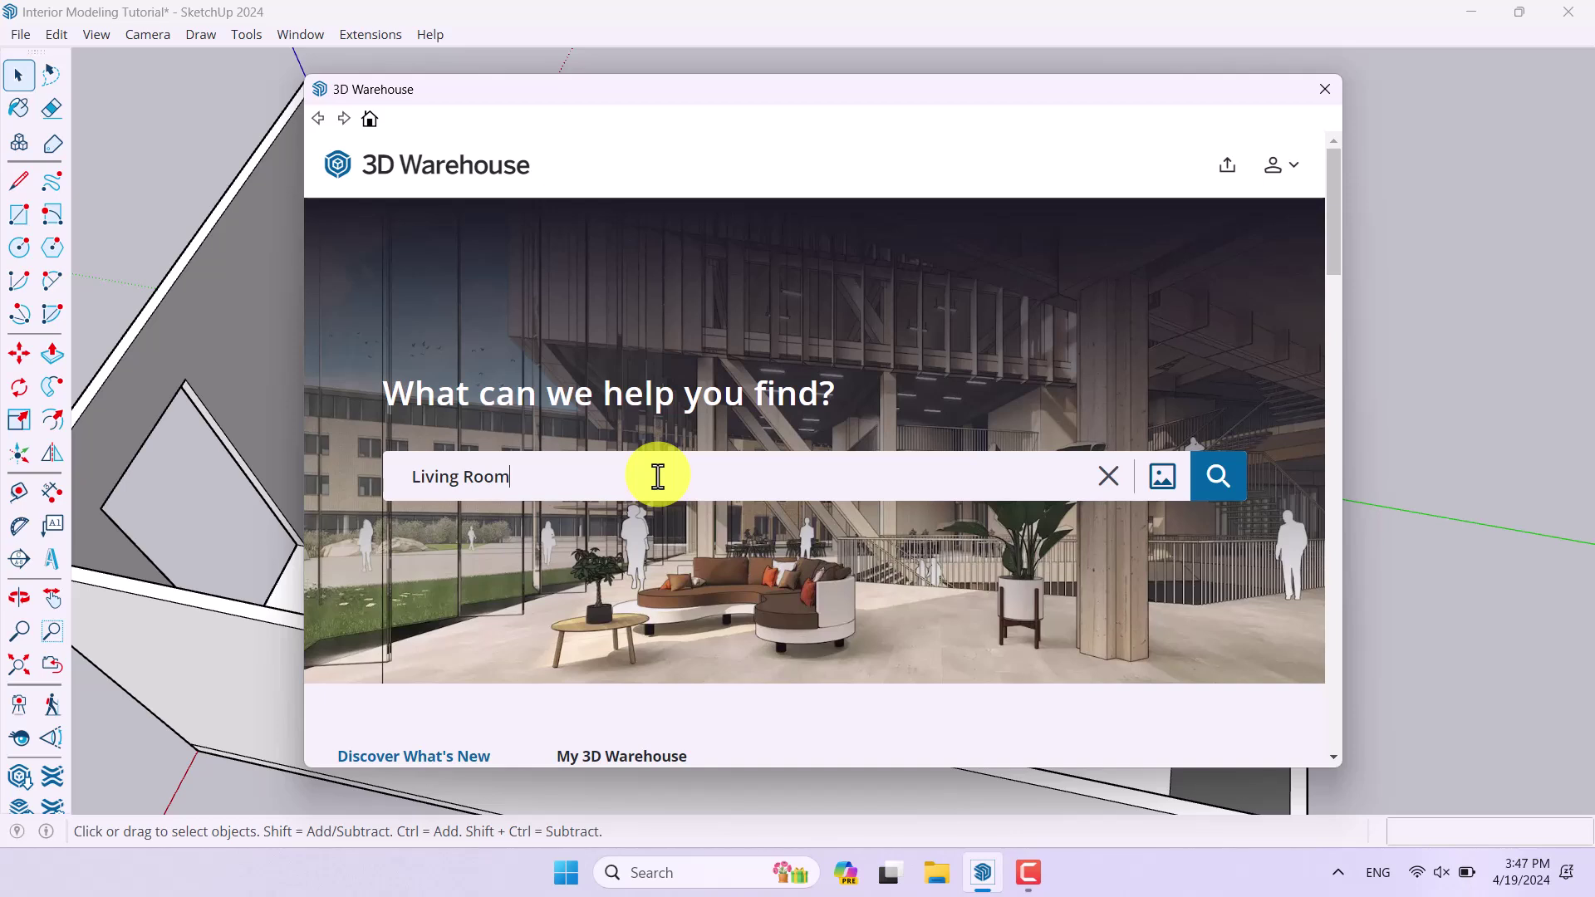
{"action": "type", "text": "Furni"}
{"action": "type", "text": "tur"}
{"action": "key", "text": "BackSpace"}
{"action": "key", "text": "BackSpace"}
{"action": "key", "text": "BackSpace"}
{"action": "key", "text": "BackSpace"}
{"action": "key", "text": "BackSpace"}
{"action": "key", "text": "BackSpace"}
{"action": "key", "text": "BackSpace"}
{"action": "key", "text": "BackSpace"}
{"action": "key", "text": "BackSpace"}
{"action": "key", "text": "BackSpace"}
{"action": "key", "text": "BackSpace"}
{"action": "key", "text": "BackSpace"}
{"action": "key", "text": "BackSpace"}
{"action": "key", "text": "BackSpace"}
{"action": "key", "text": "BackSpace"}
{"action": "key", "text": "BackSpace"}
{"action": "key", "text": "BackSpace"}
{"action": "key", "text": "BackSpace"}
{"action": "key", "text": "BackSpace"}
{"action": "key", "text": "BackSpace"}
{"action": "type", "text": "Furniture Set"}
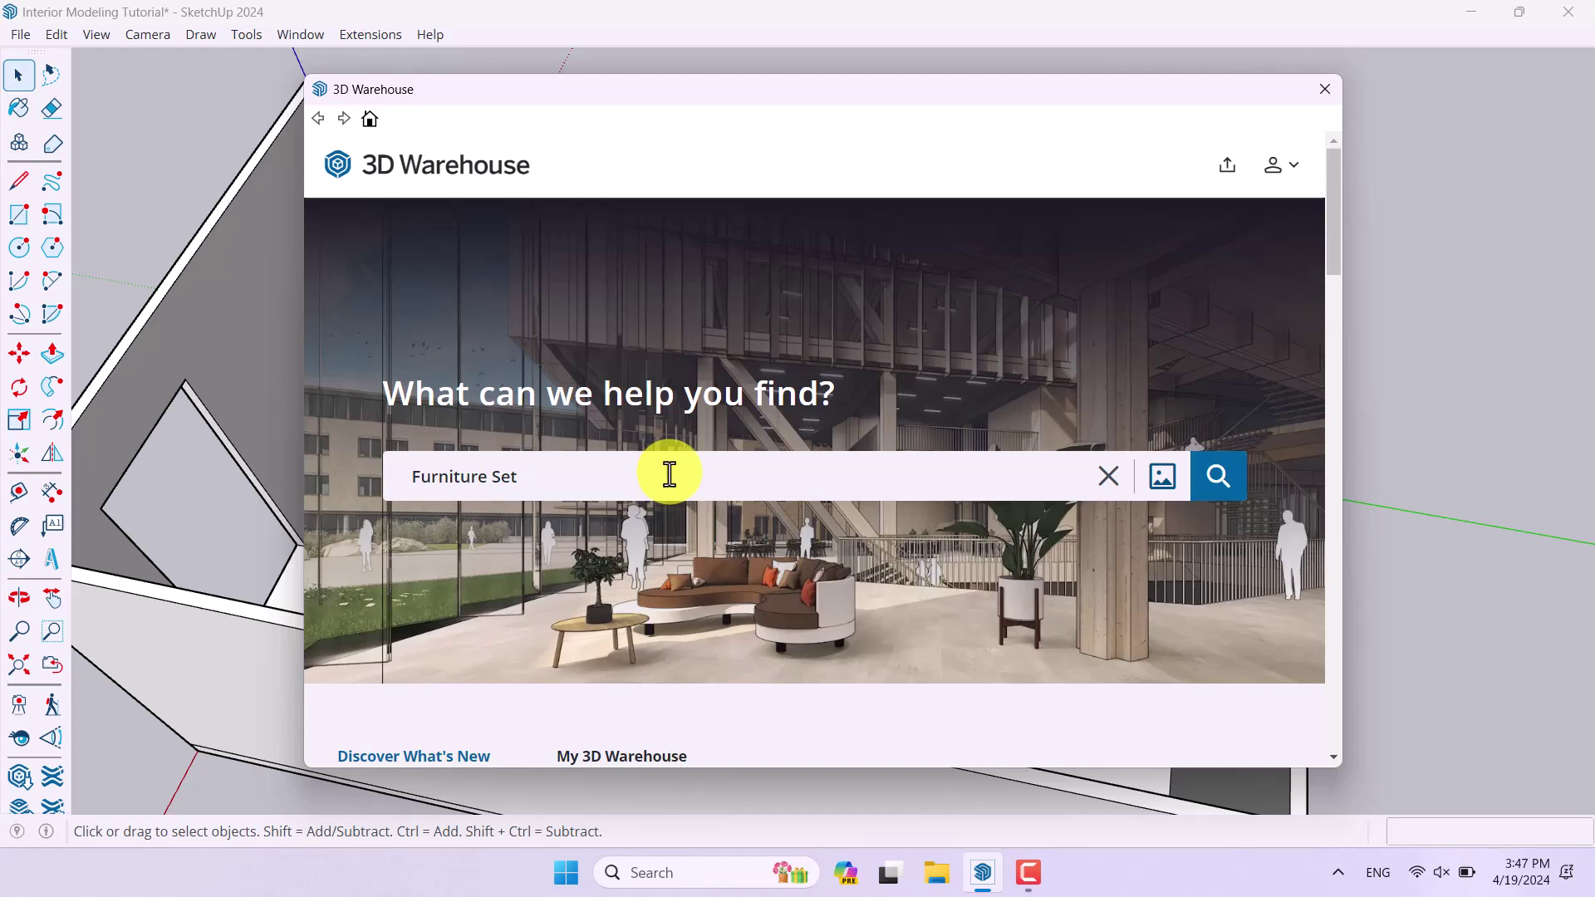
{"action": "left_click", "coordinate": [1224, 479]}
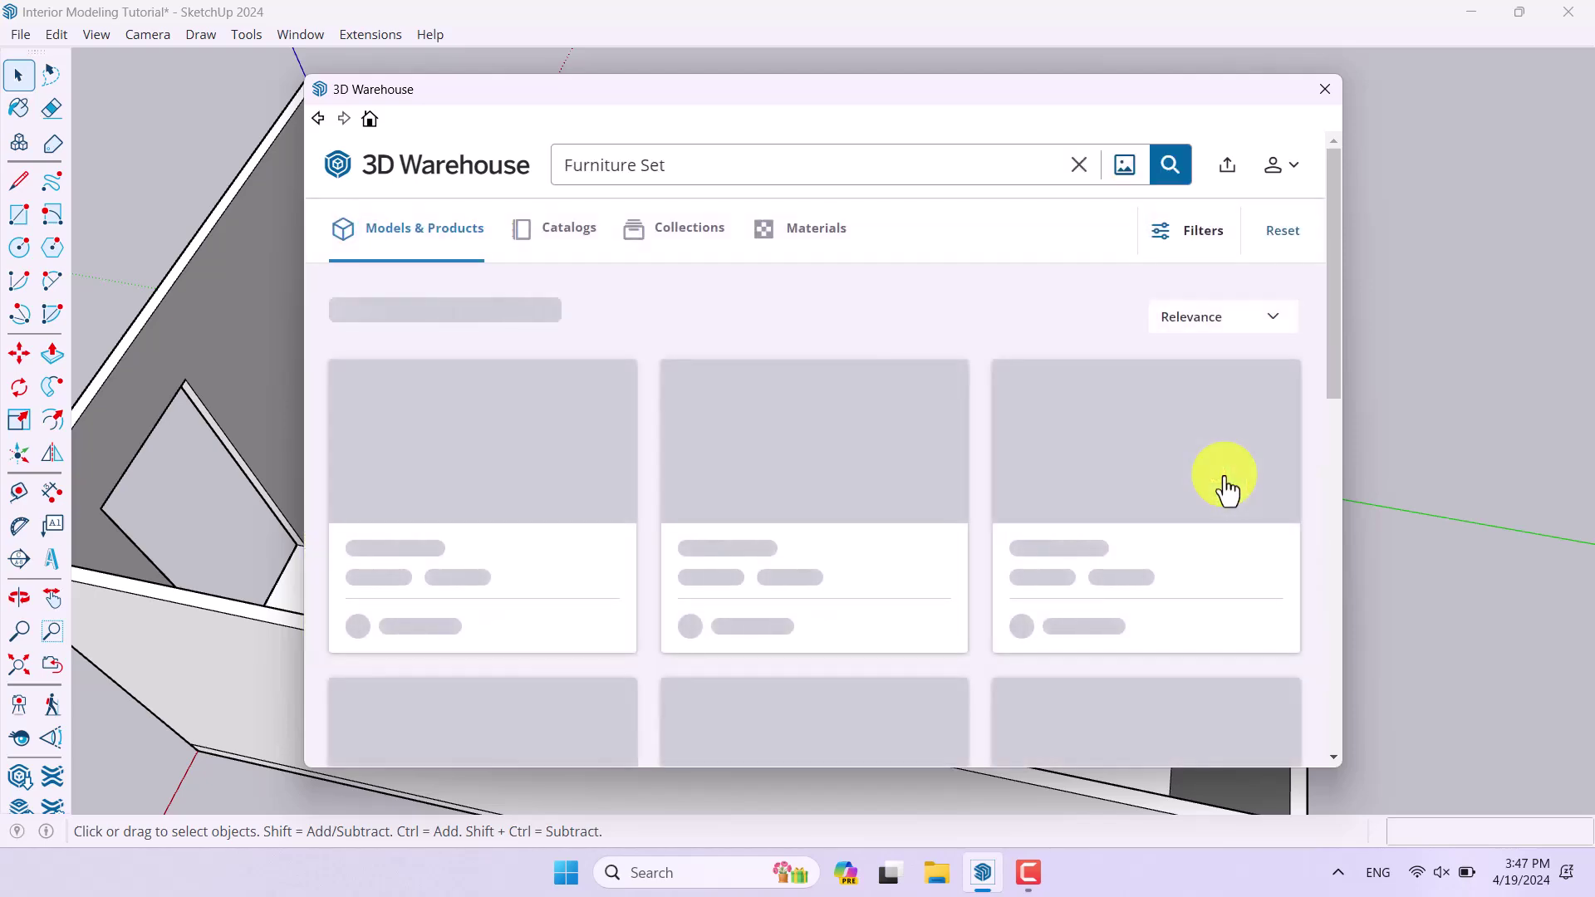
Limit the search results to the Models & Products tab.
{"action": "scroll", "coordinate": [1226, 490], "scroll_direction": "down", "scroll_amount": 5}
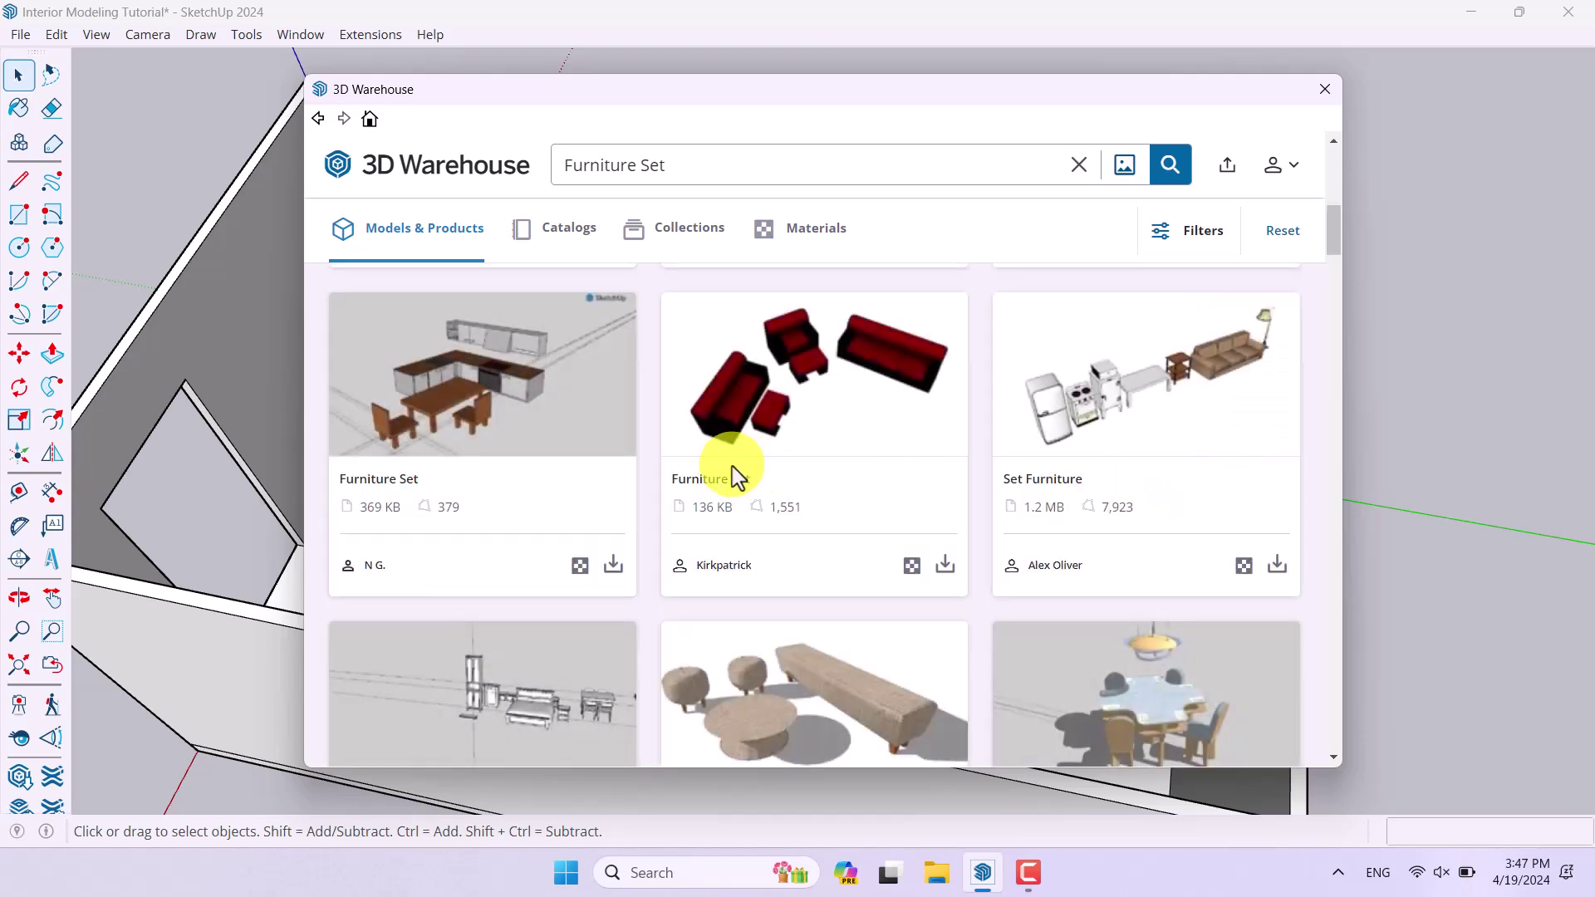
{"action": "scroll", "coordinate": [791, 565], "scroll_direction": "down", "scroll_amount": 1}
{"action": "scroll", "coordinate": [791, 568], "scroll_direction": "up", "scroll_amount": 2}
{"action": "left_click", "coordinate": [395, 251]}
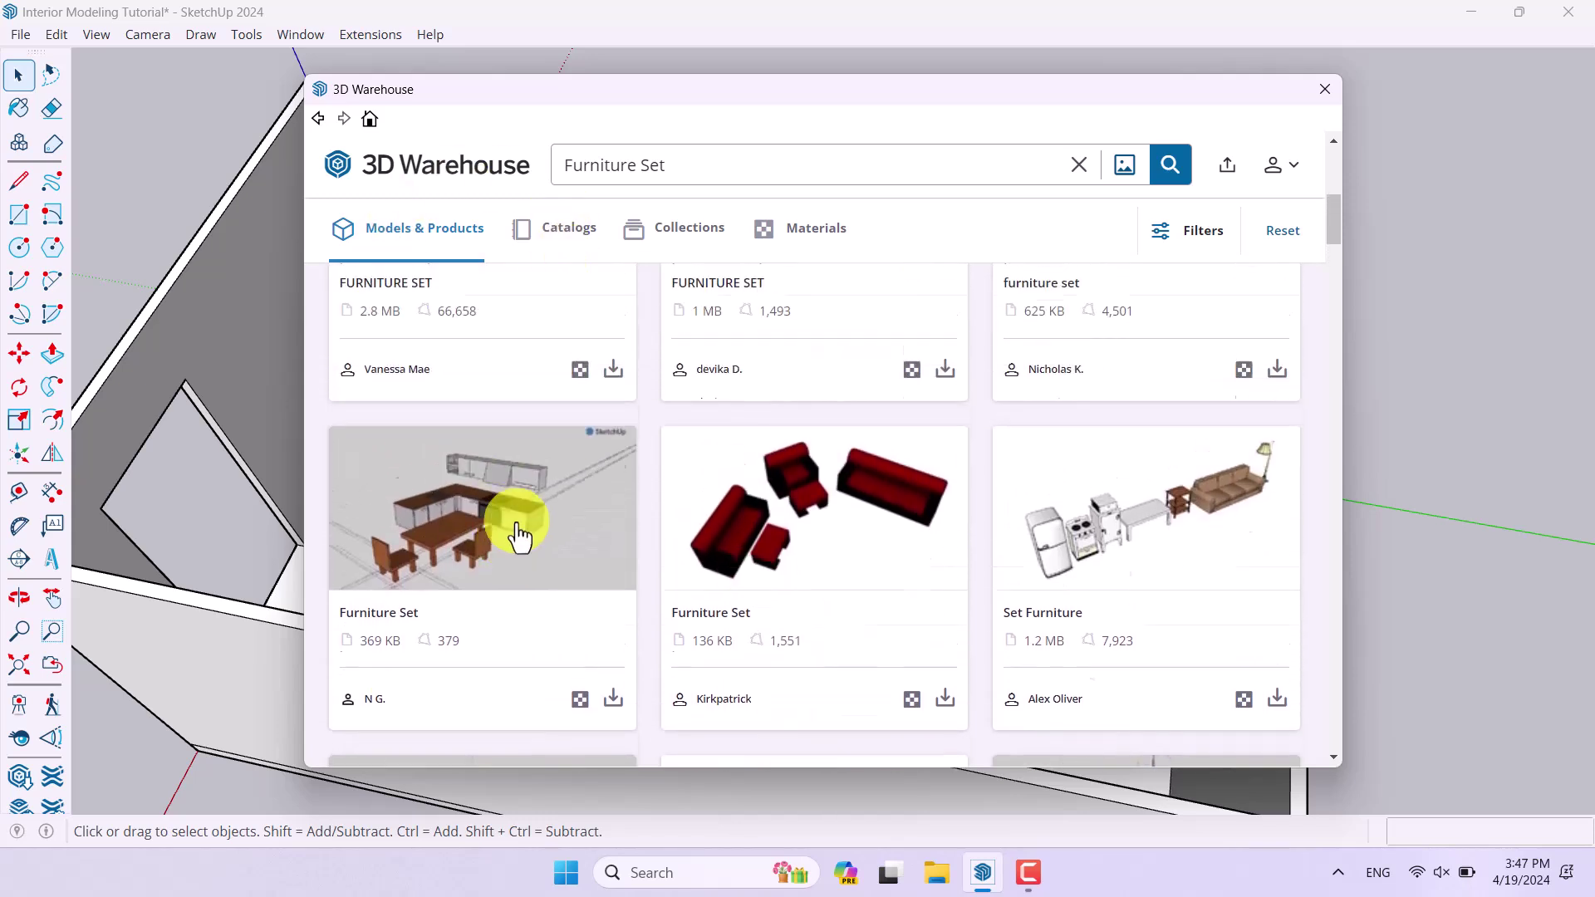
{"action": "scroll", "coordinate": [706, 403], "scroll_direction": "down", "scroll_amount": 1}
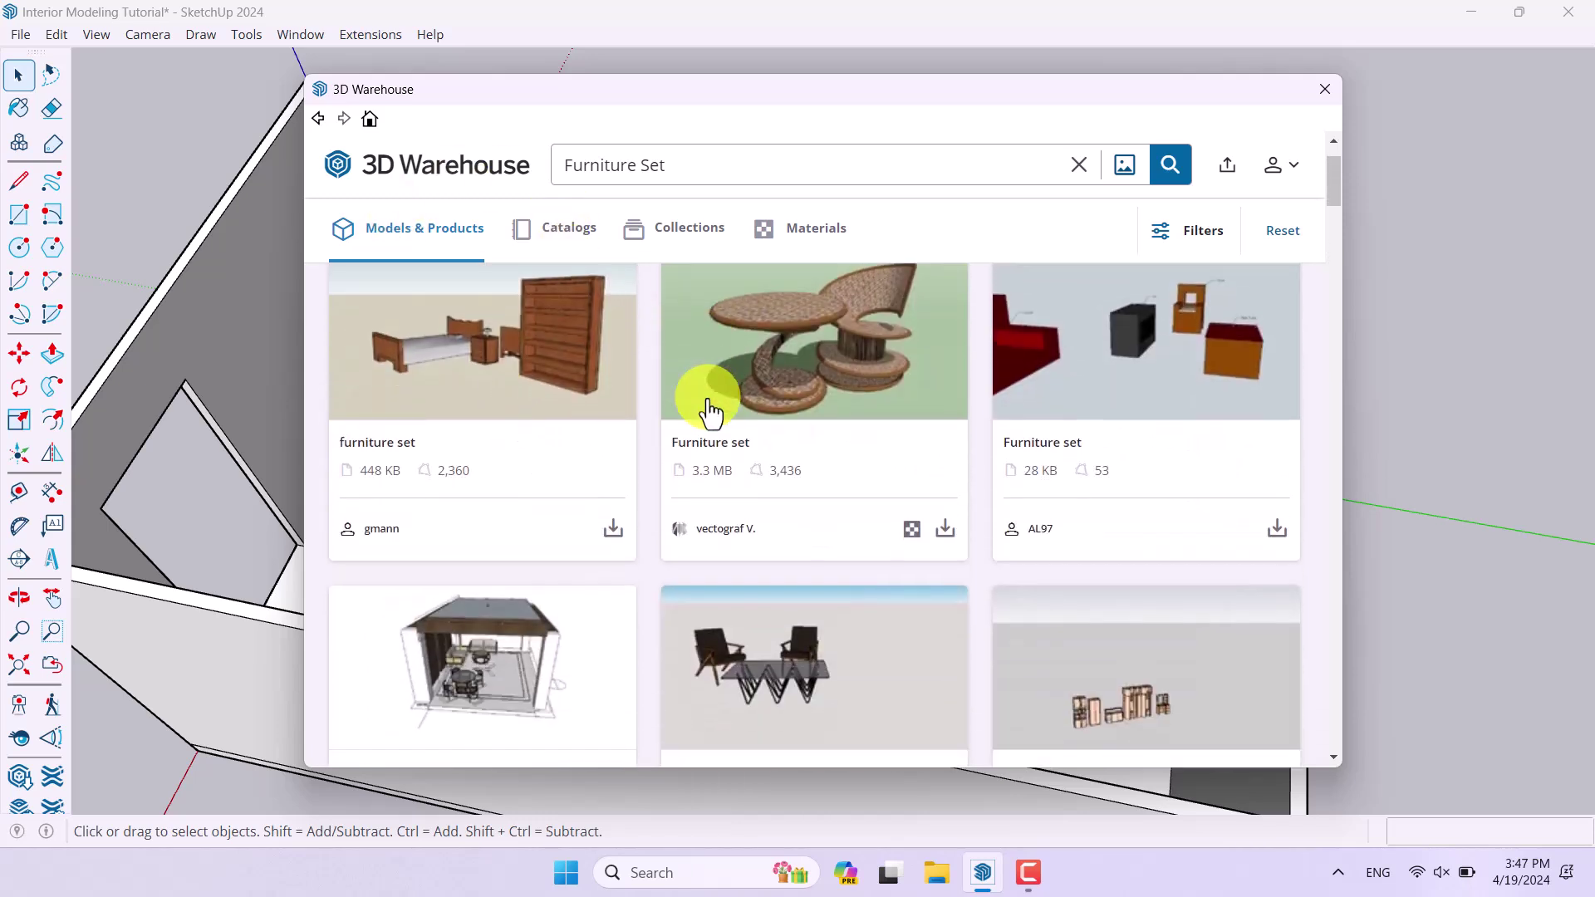
{"action": "scroll", "coordinate": [710, 407], "scroll_direction": "up", "scroll_amount": 1}
Filter the Furniture Set results to a 10 MB – 25 MB file size, leaving 285 models.
{"action": "left_click", "coordinate": [1196, 249]}
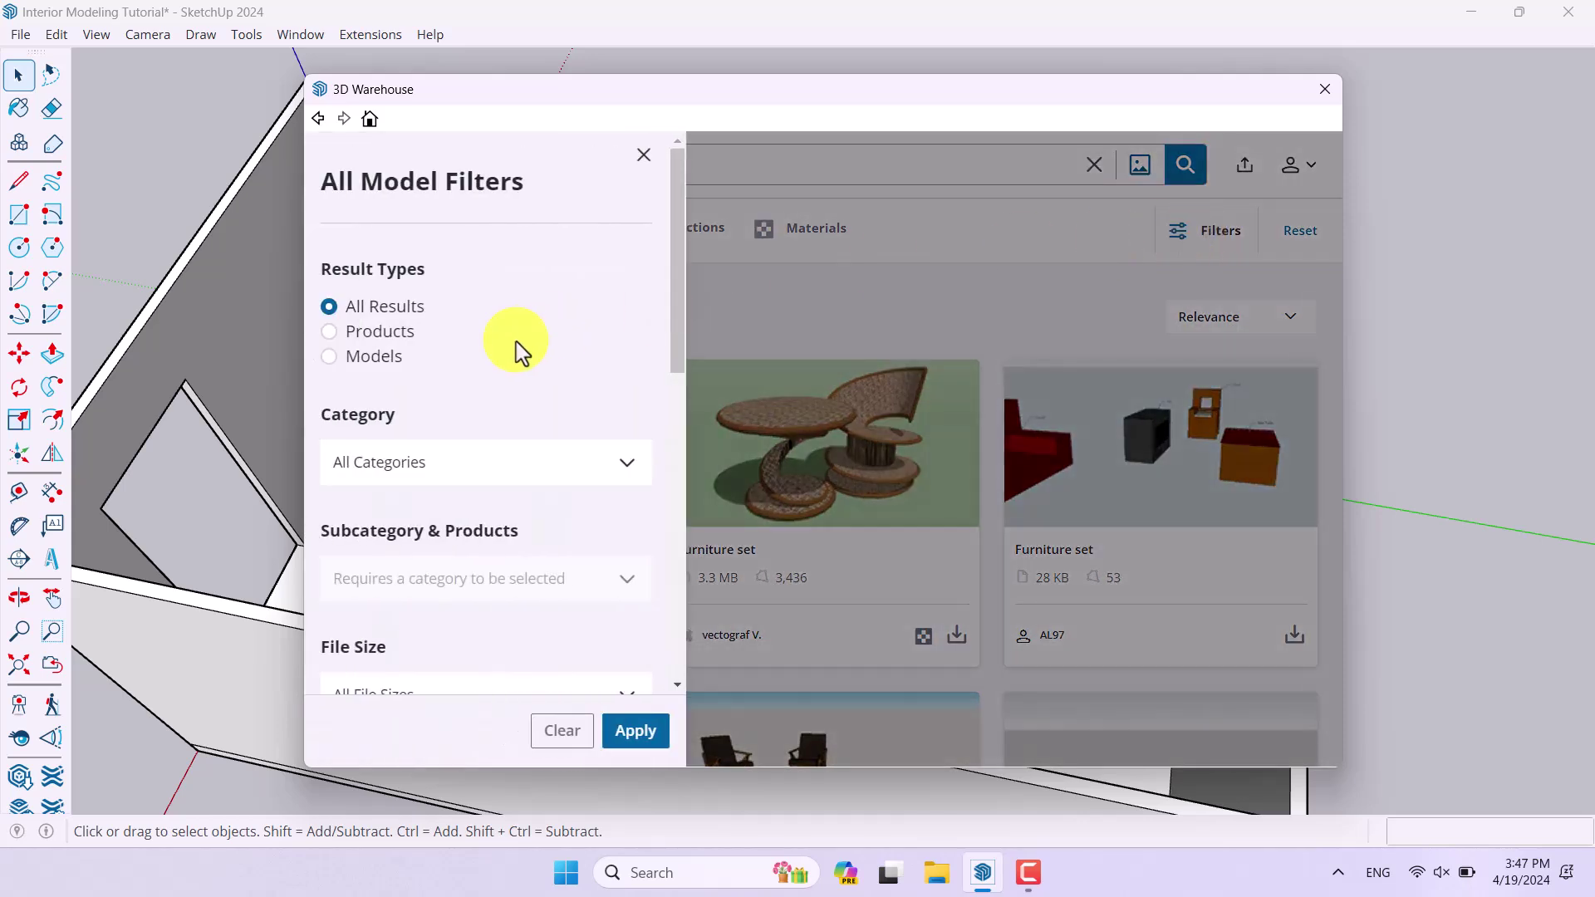
{"action": "scroll", "coordinate": [456, 484], "scroll_direction": "down", "scroll_amount": 2}
{"action": "scroll", "coordinate": [455, 485], "scroll_direction": "down", "scroll_amount": 5}
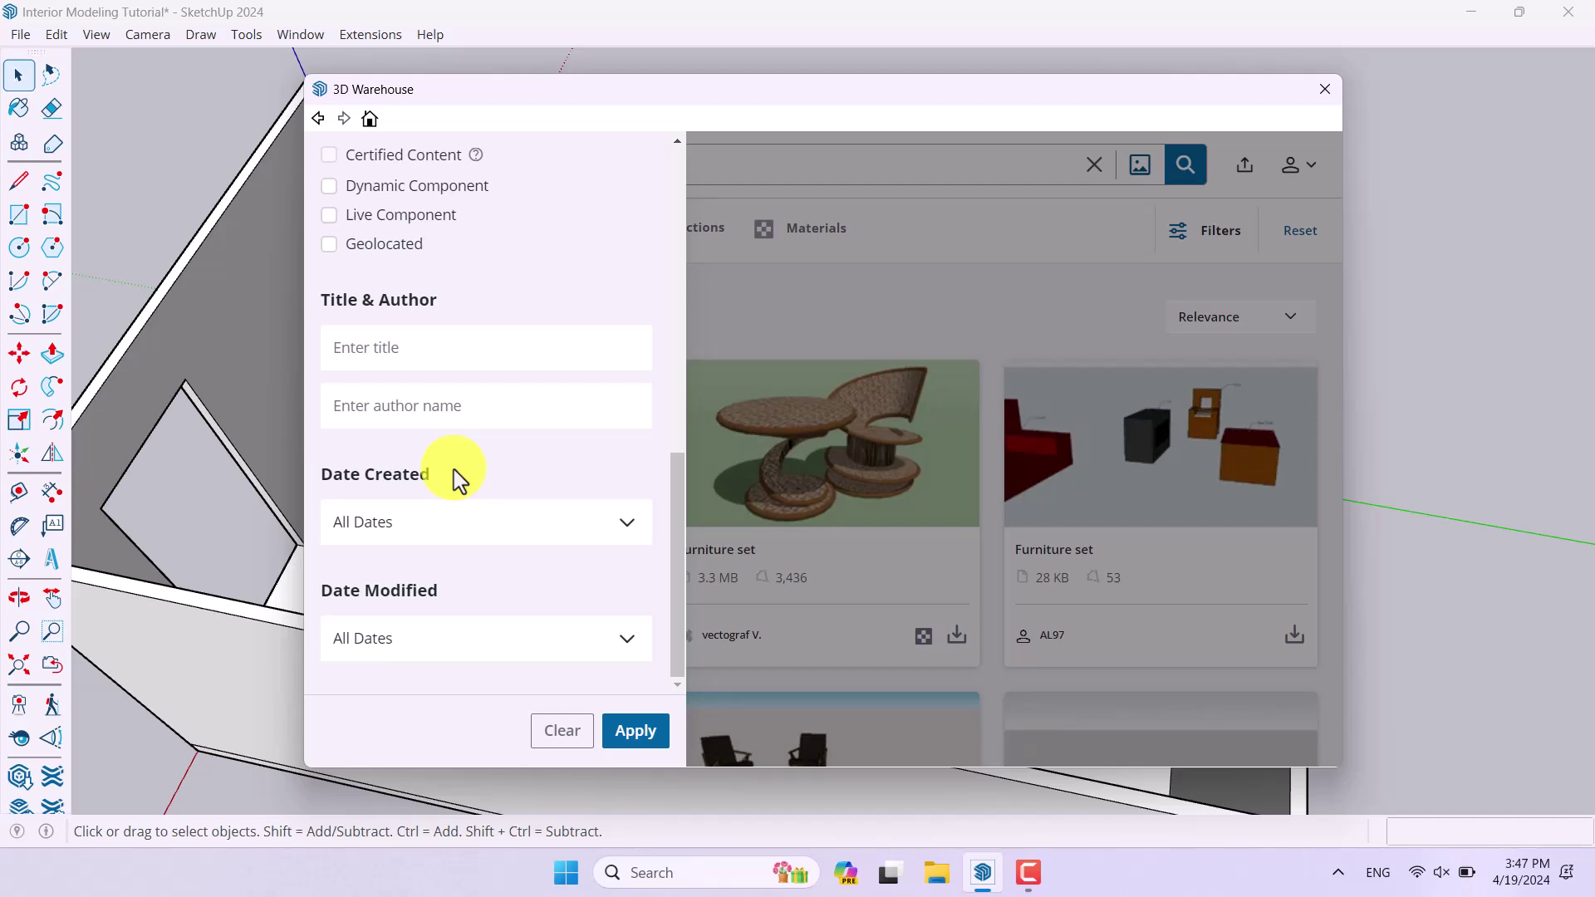
{"action": "scroll", "coordinate": [461, 580], "scroll_direction": "up", "scroll_amount": 5}
{"action": "scroll", "coordinate": [461, 580], "scroll_direction": "up", "scroll_amount": 1}
{"action": "left_click", "coordinate": [407, 587]}
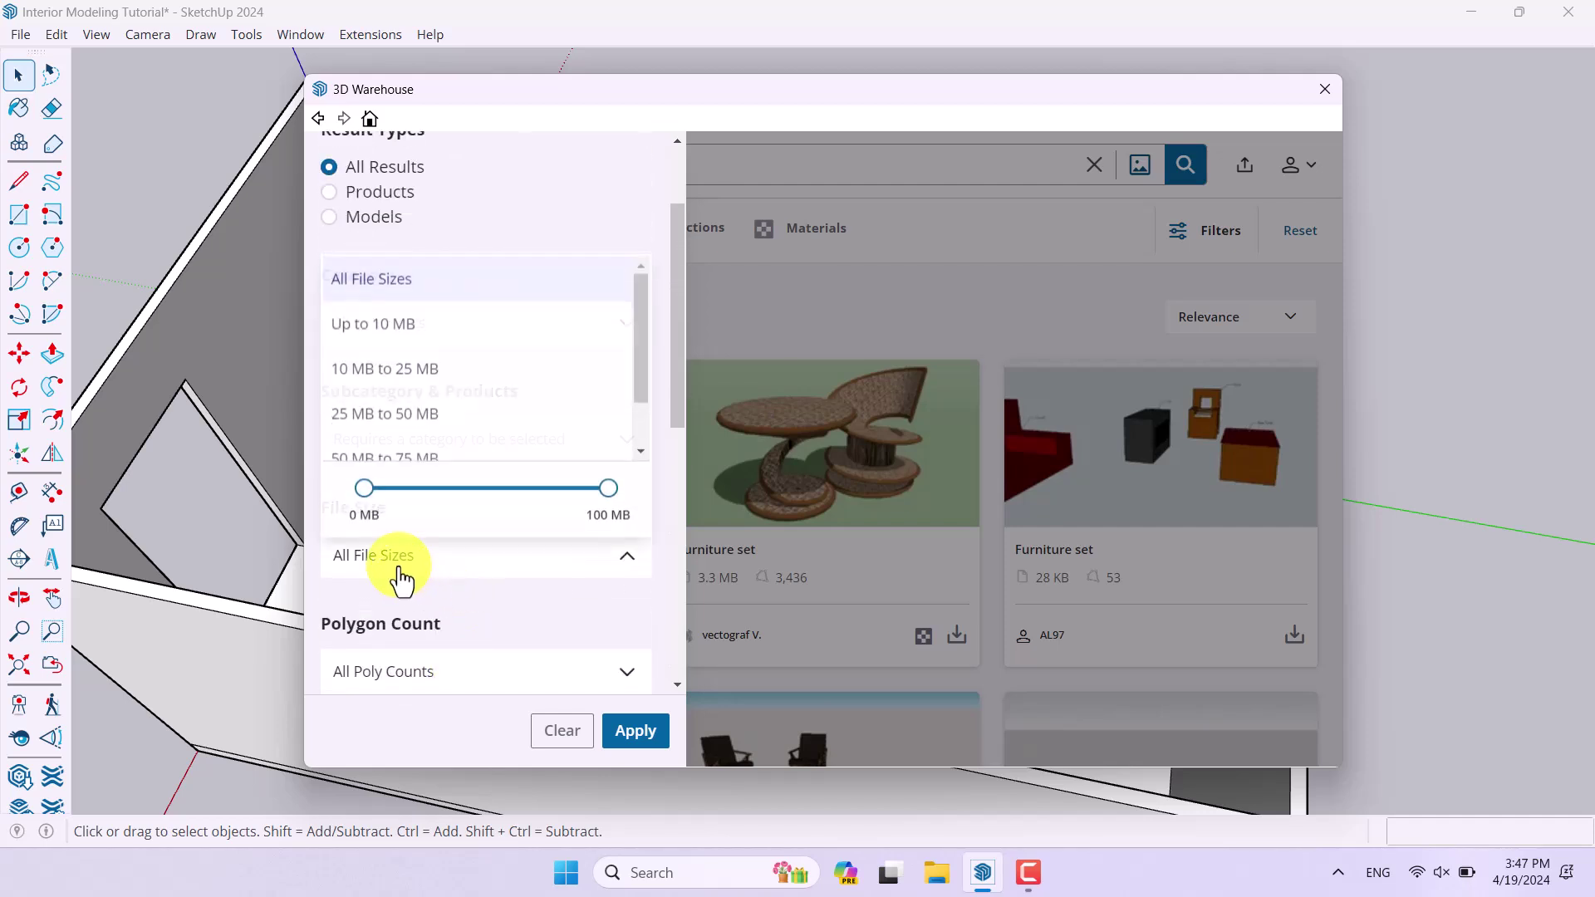
{"action": "scroll", "coordinate": [462, 338], "scroll_direction": "down", "scroll_amount": 1}
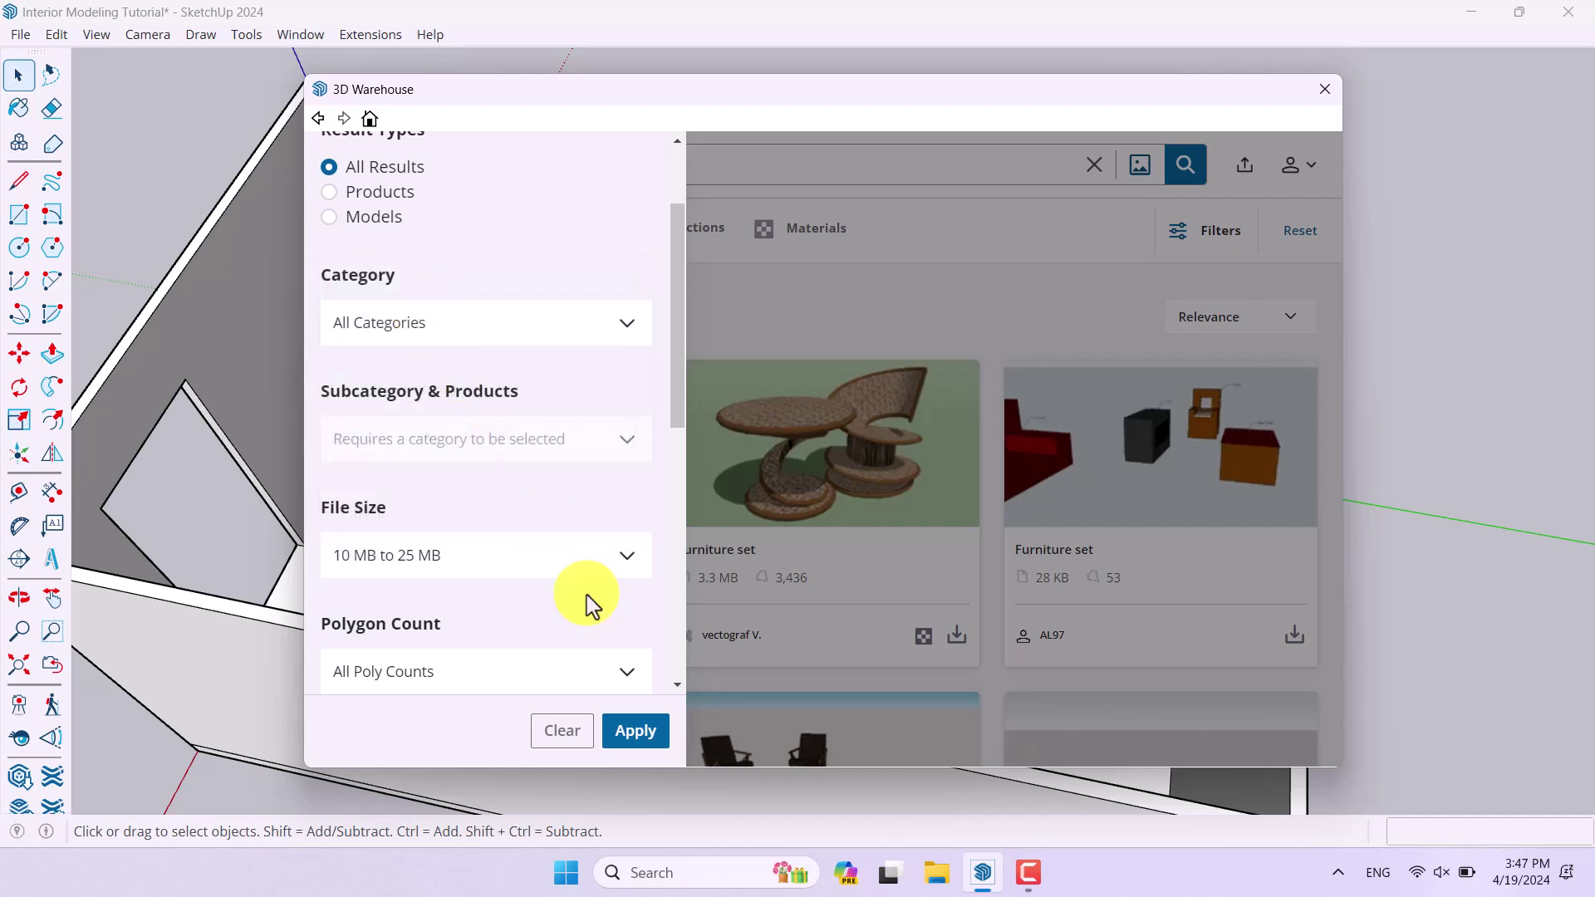
{"action": "left_click", "coordinate": [622, 736]}
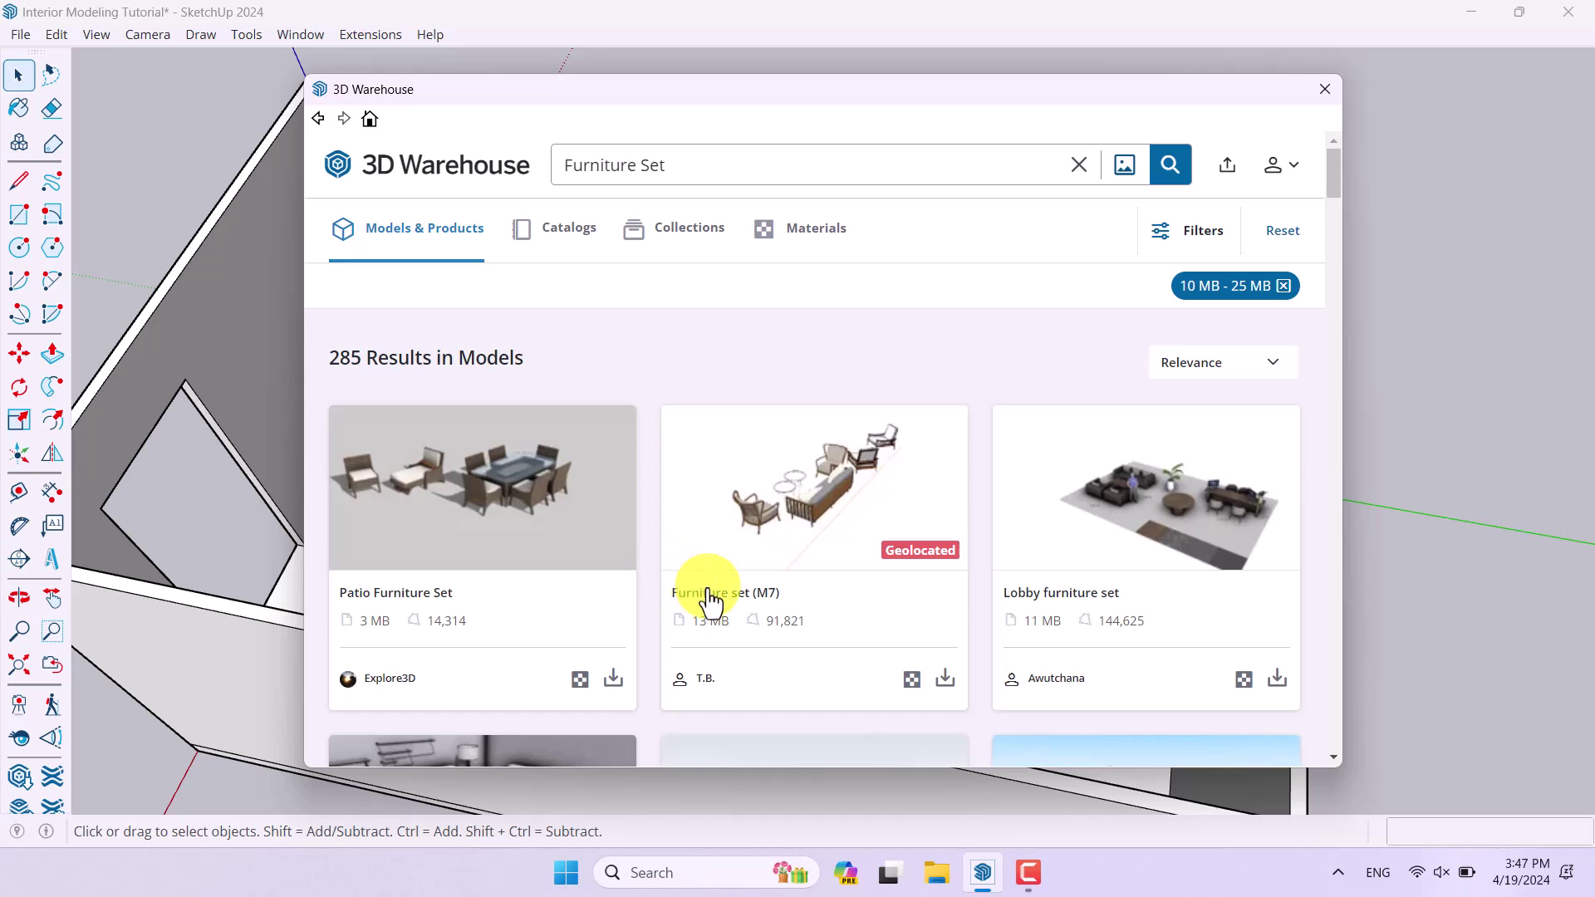
Scroll to the 'set bed kids - table furniture' model and download it.
{"action": "scroll", "coordinate": [733, 574], "scroll_direction": "down", "scroll_amount": 1}
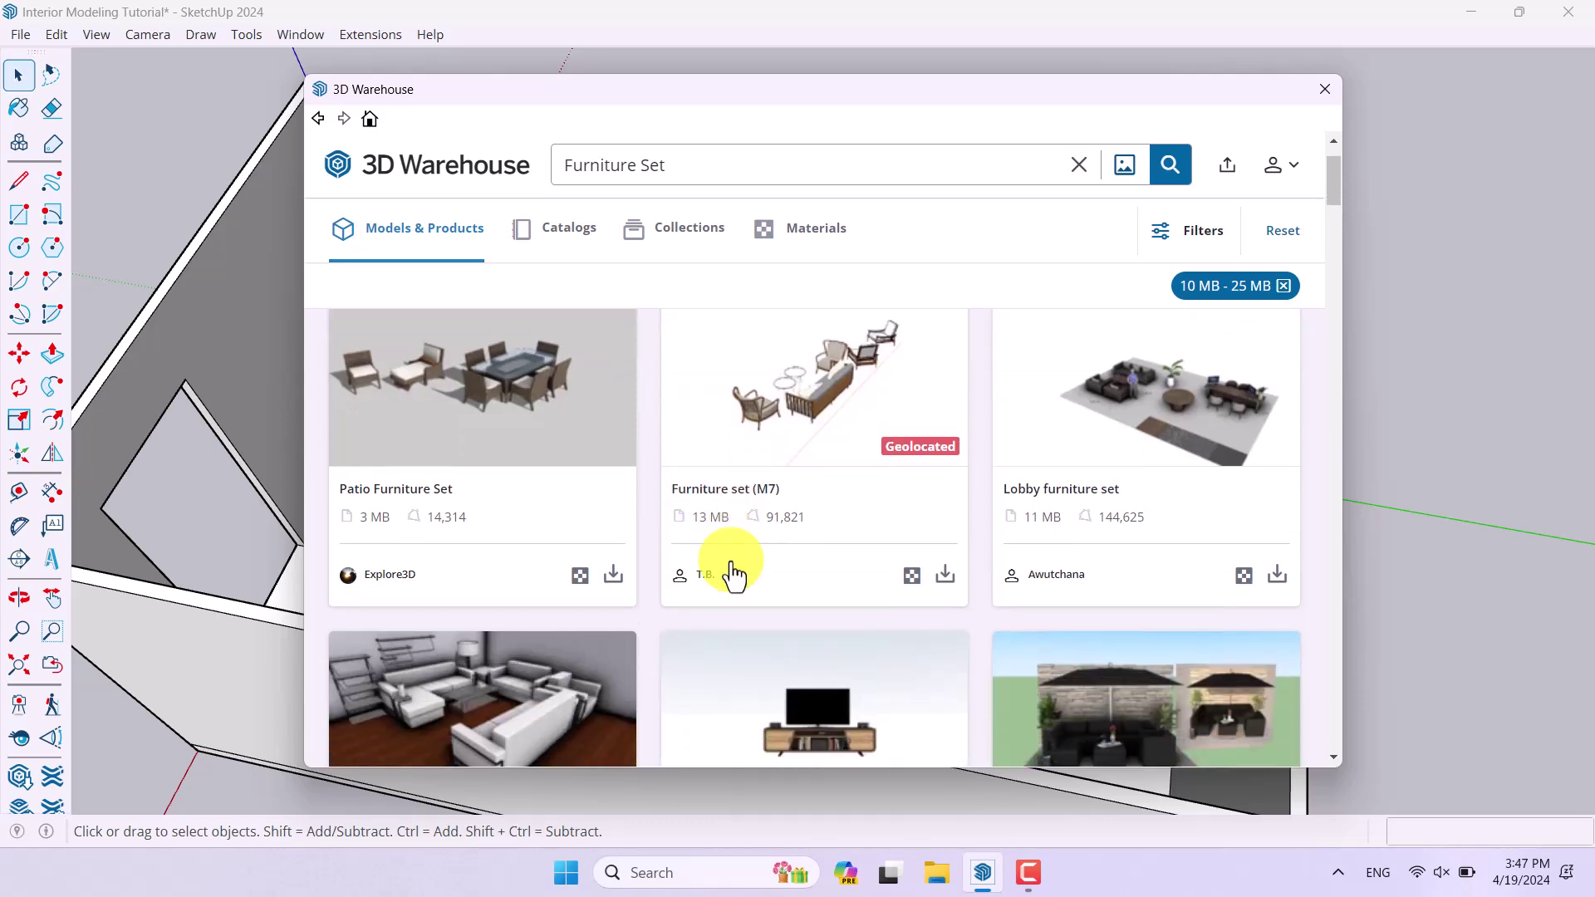
{"action": "scroll", "coordinate": [733, 573], "scroll_direction": "down", "scroll_amount": 7}
{"action": "scroll", "coordinate": [733, 573], "scroll_direction": "down", "scroll_amount": 1}
{"action": "scroll", "coordinate": [732, 571], "scroll_direction": "down", "scroll_amount": 1}
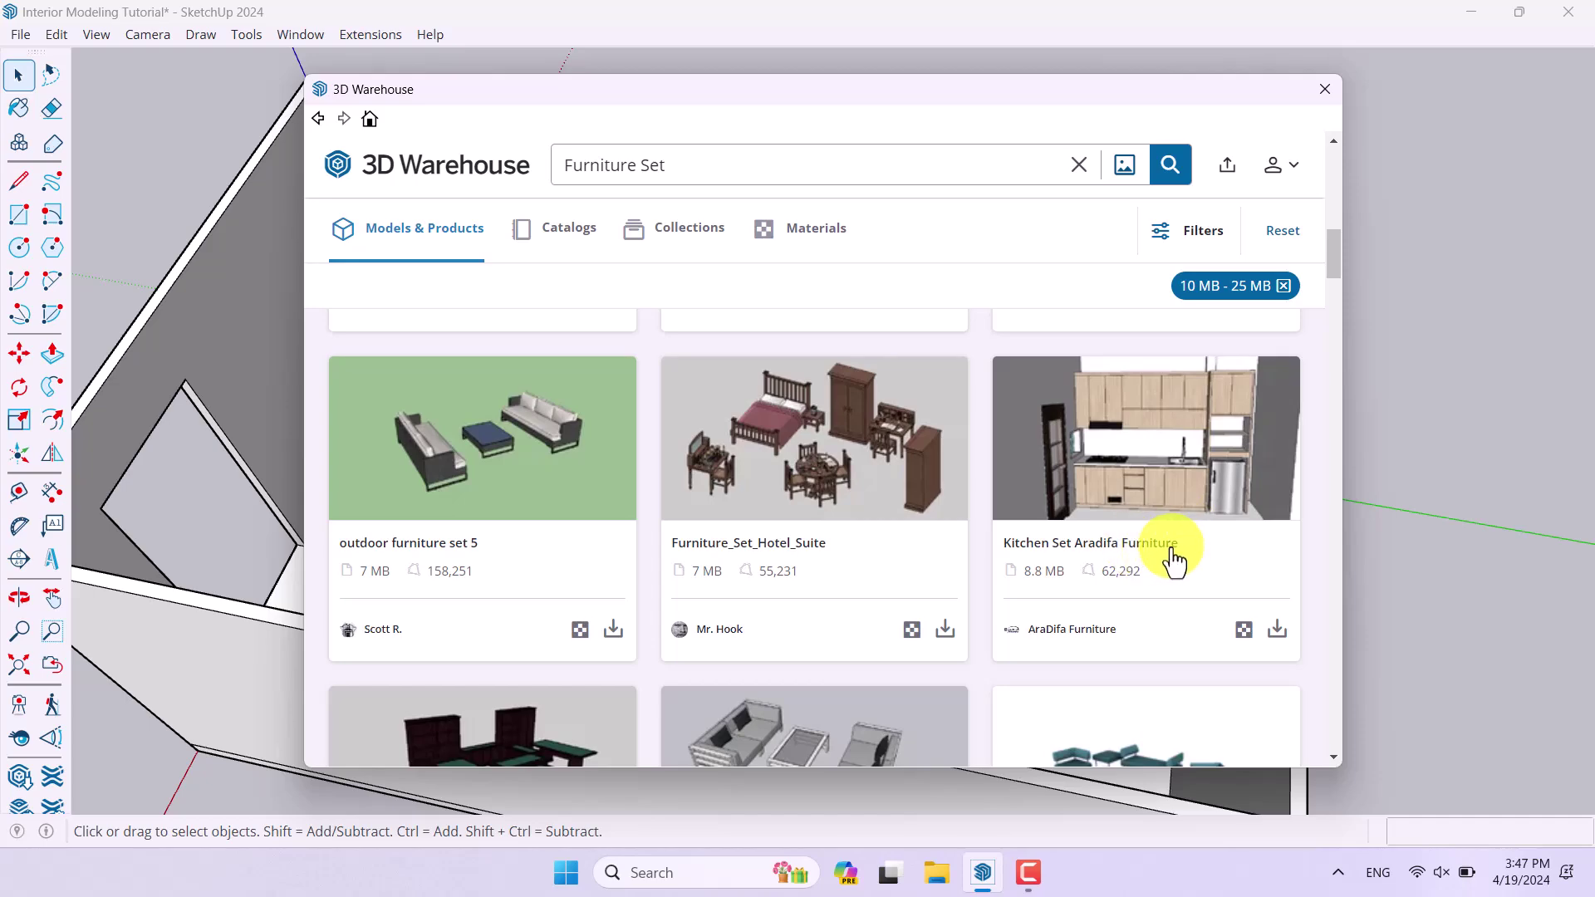
{"action": "scroll", "coordinate": [907, 535], "scroll_direction": "down", "scroll_amount": 5}
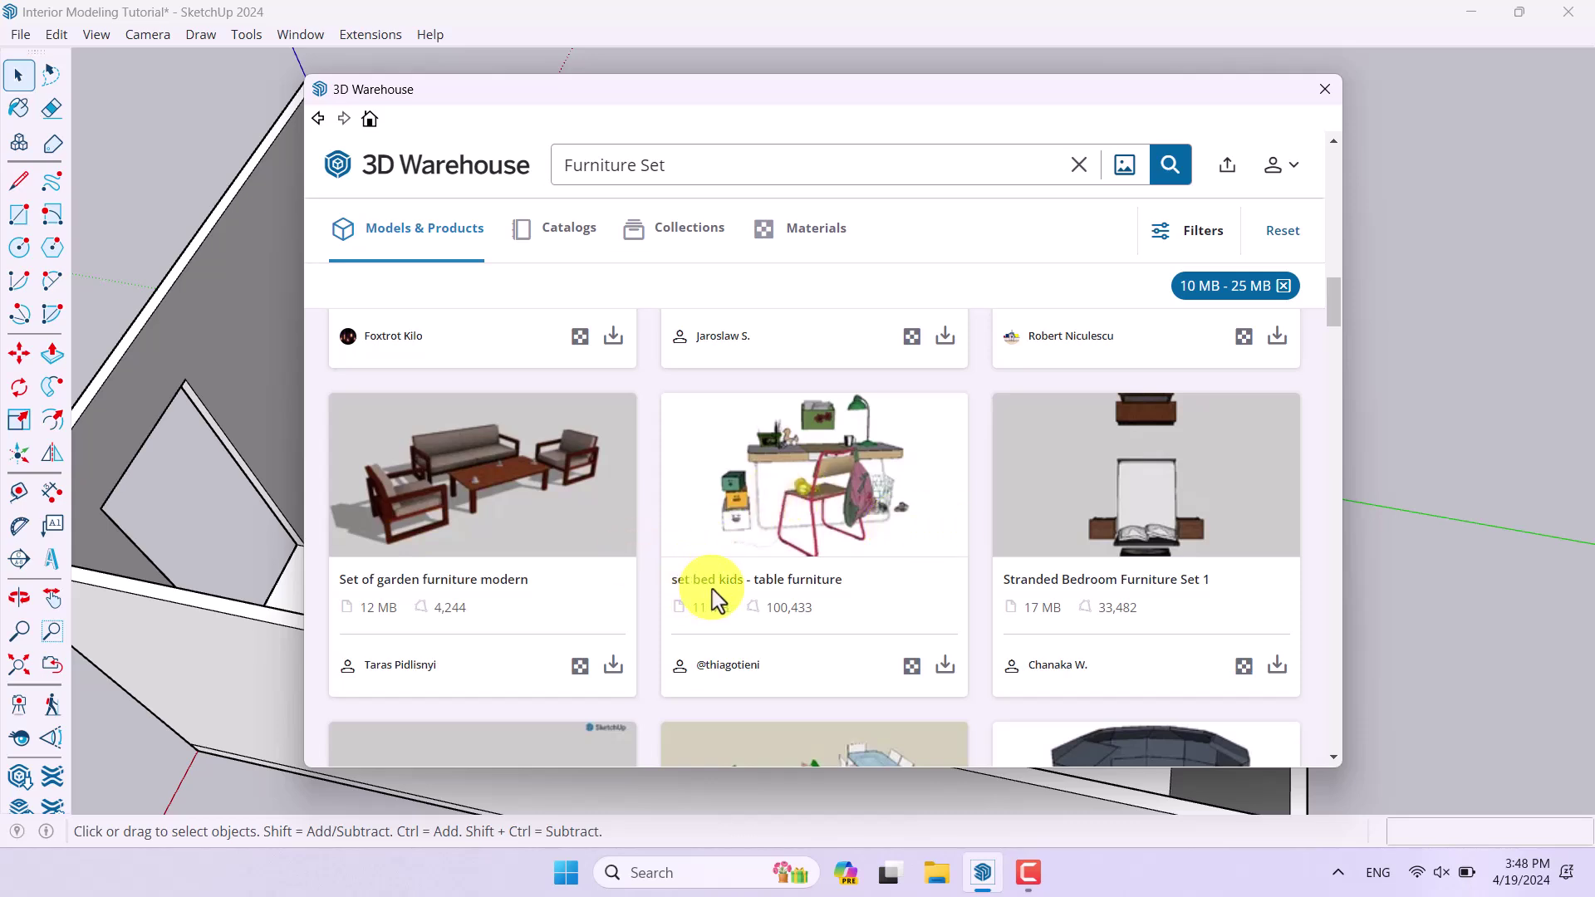
{"action": "scroll", "coordinate": [936, 595], "scroll_direction": "down", "scroll_amount": 2}
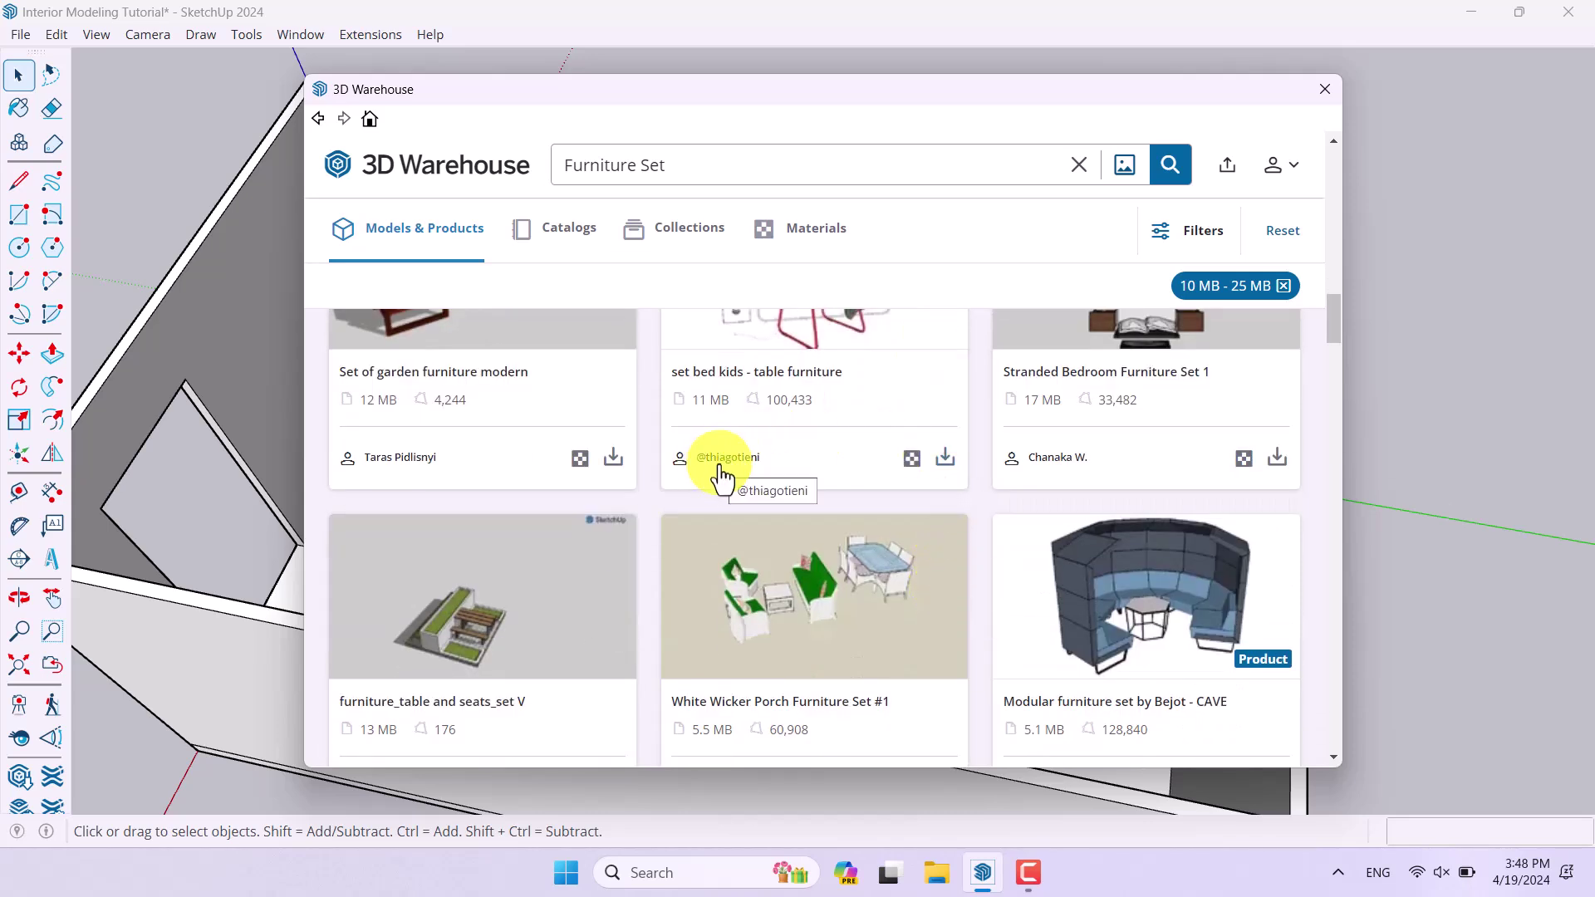
{"action": "left_click", "coordinate": [943, 462]}
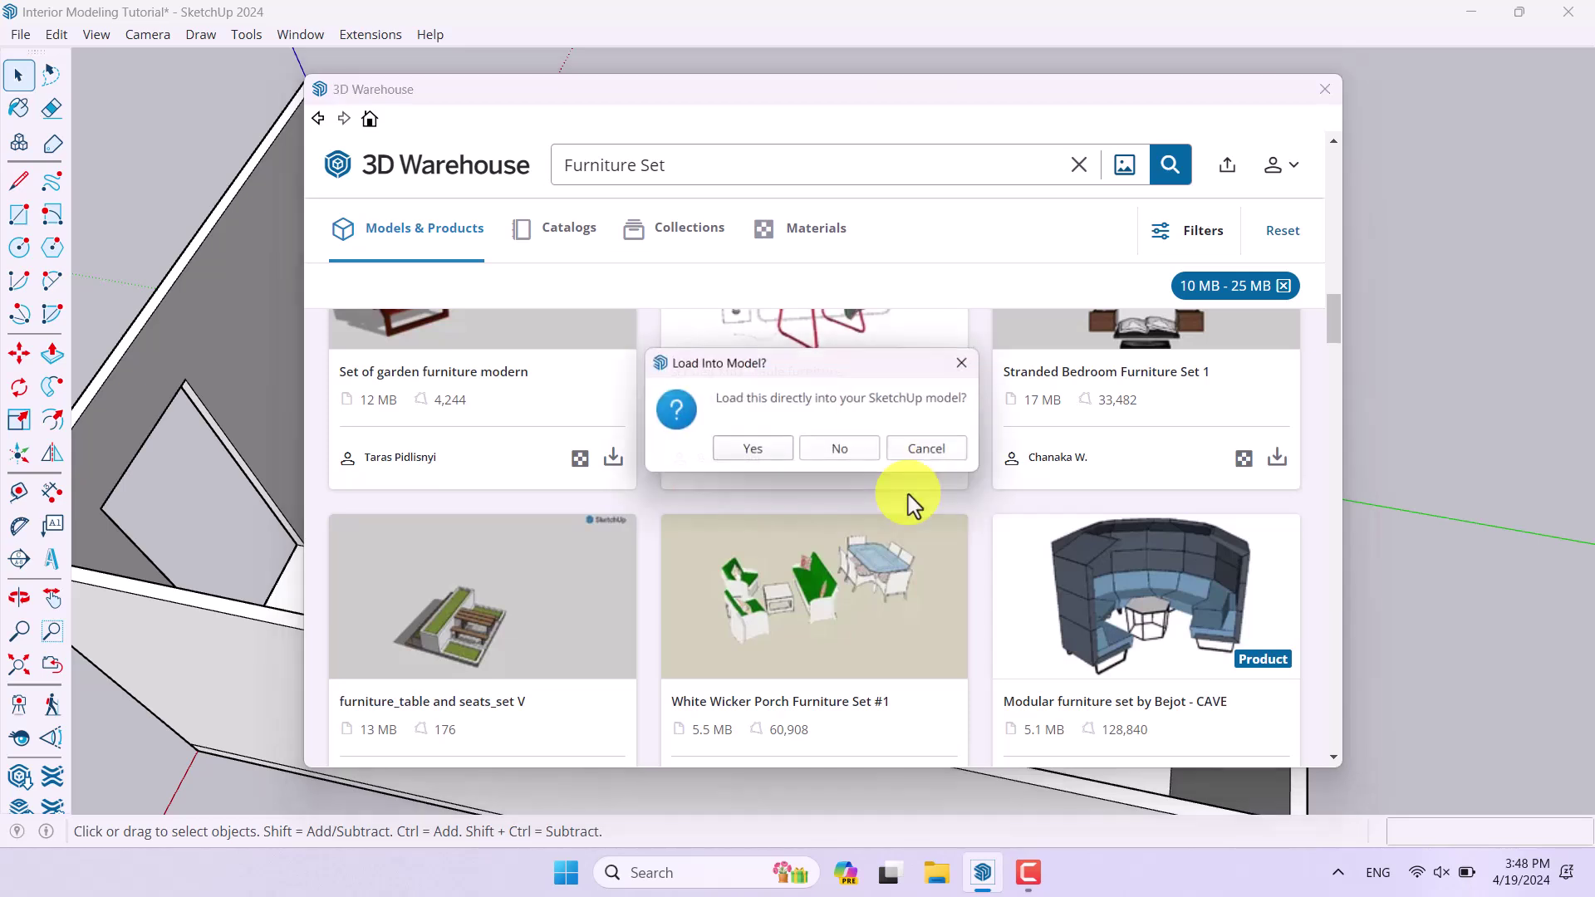
Load the kids' bed-and-table set into the model and place the desk set in the room.
{"action": "left_click", "coordinate": [753, 451]}
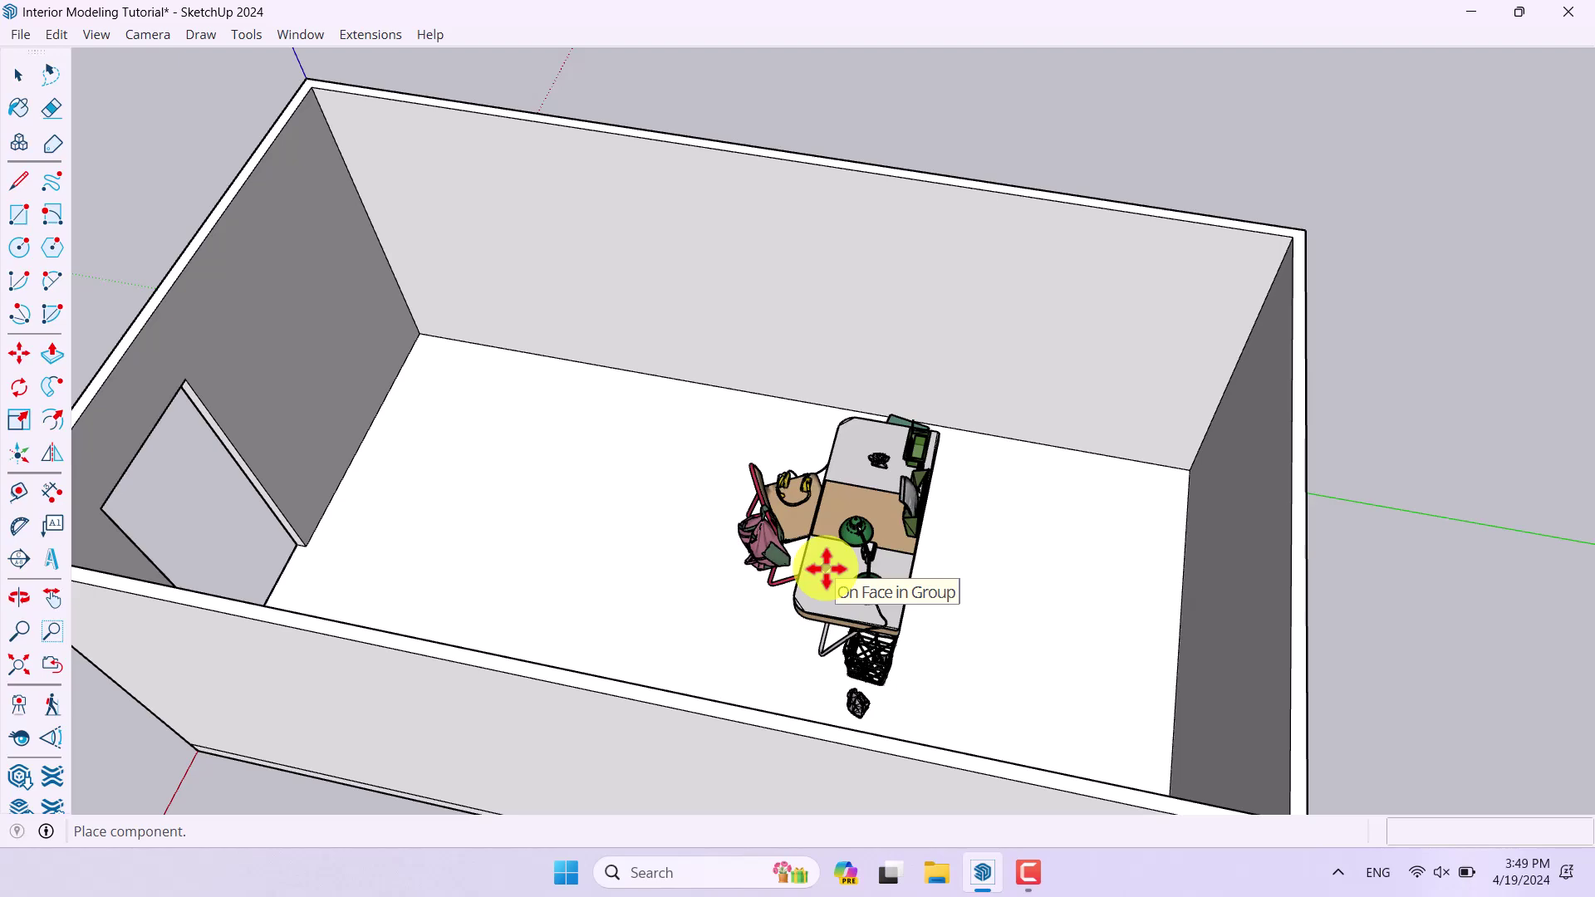
{"action": "scroll", "coordinate": [676, 520], "scroll_direction": "down", "scroll_amount": 5}
{"action": "middle_click_drag", "start_coordinate": [676, 520], "coordinate": [755, 634]}
{"action": "scroll", "coordinate": [756, 634], "scroll_direction": "up", "scroll_amount": 8}
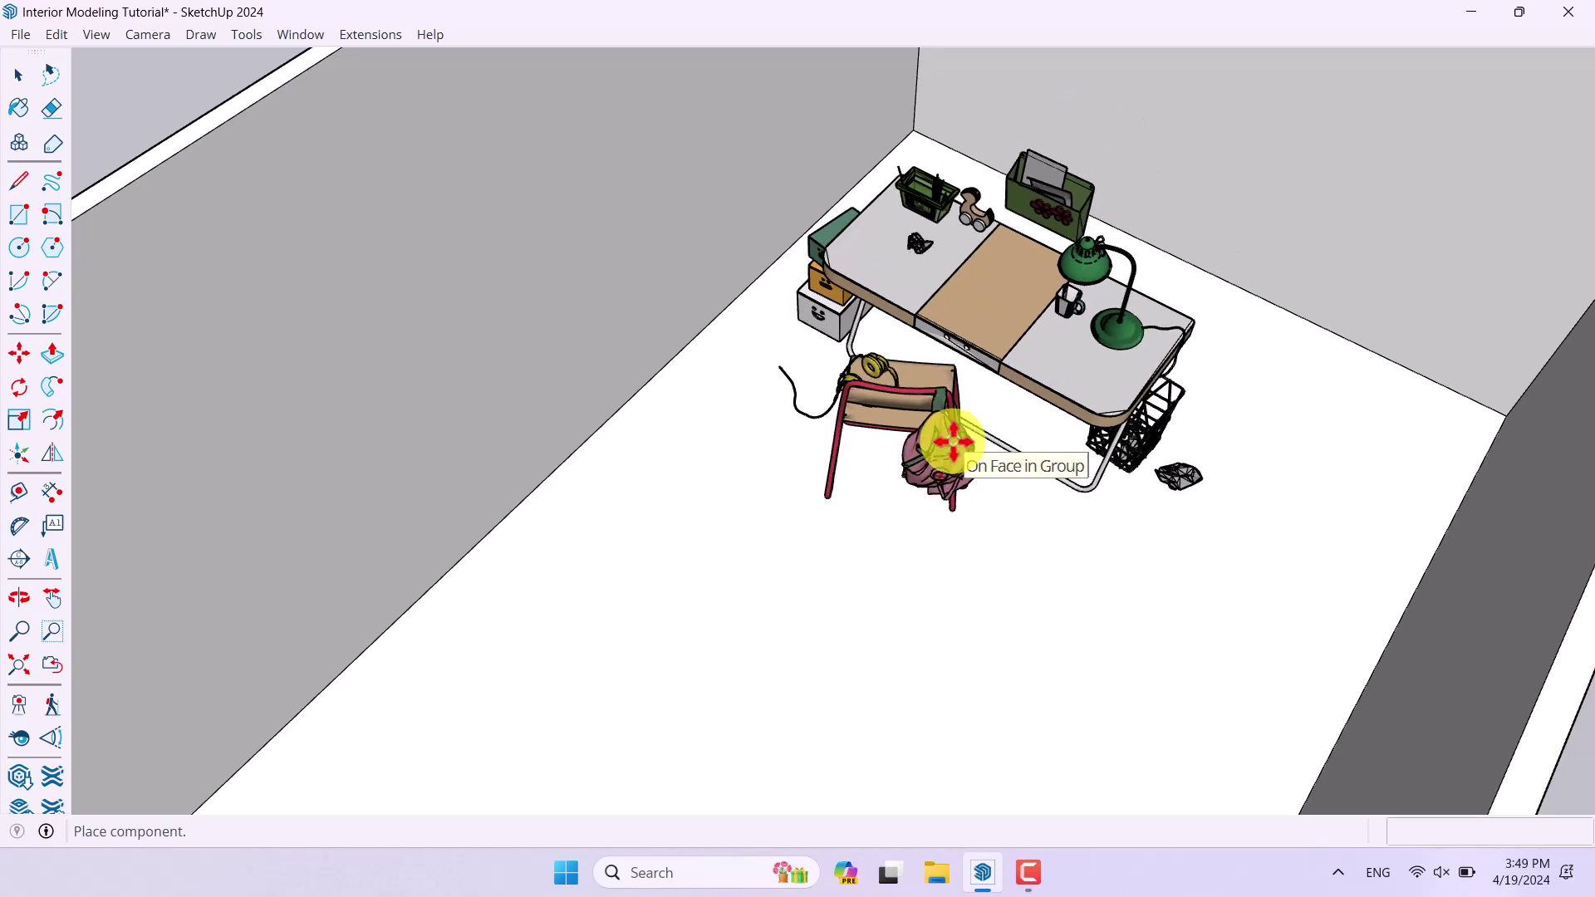
{"action": "left_click", "coordinate": [908, 520]}
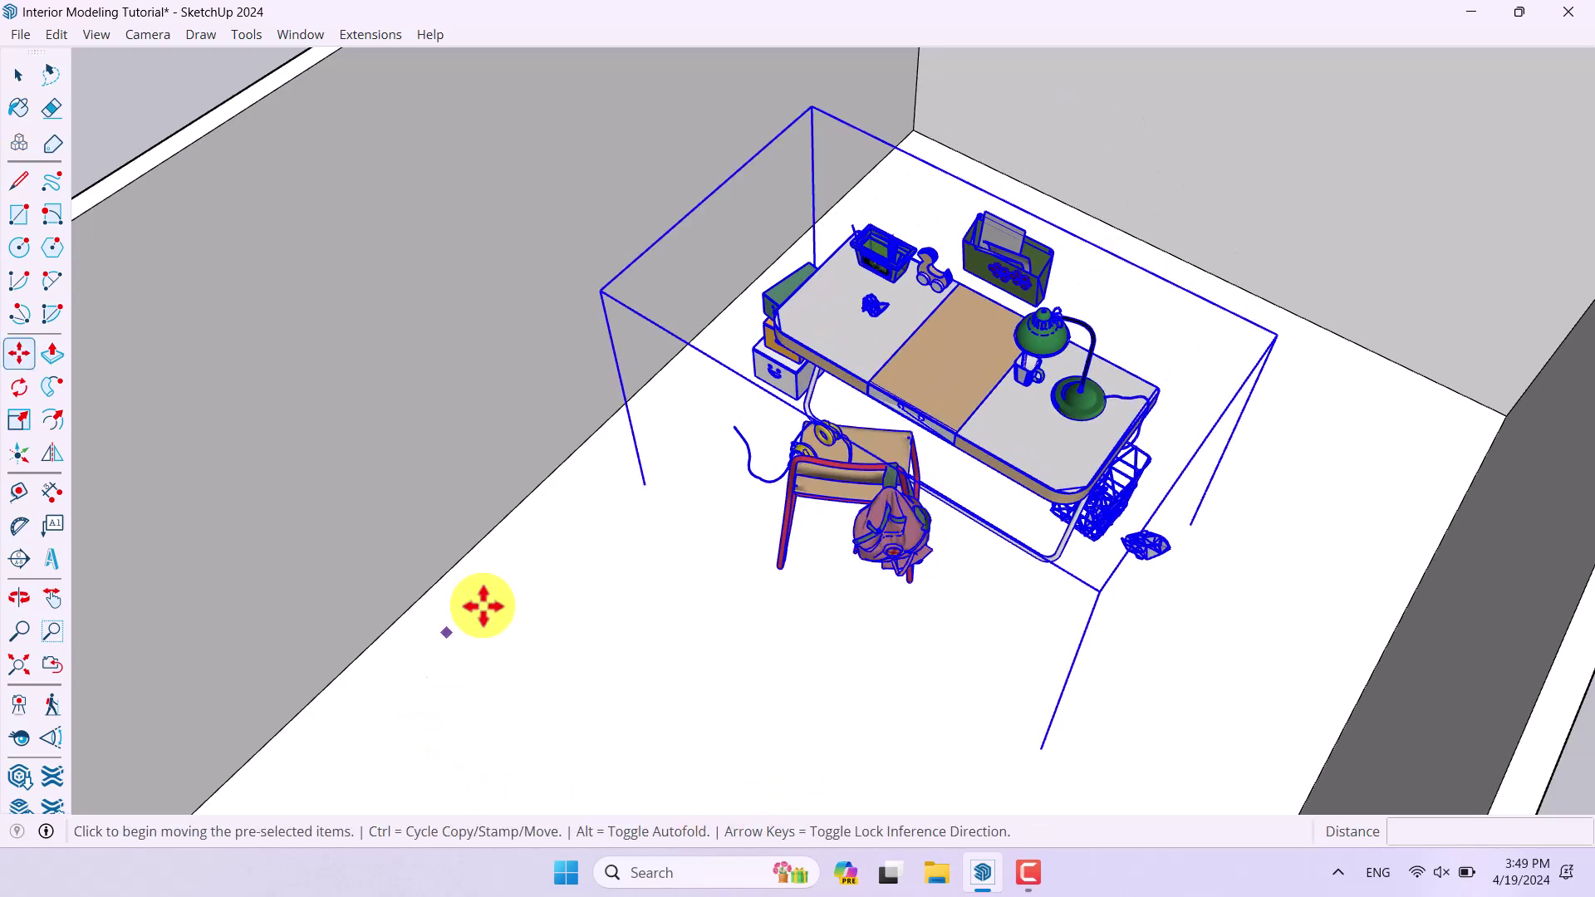
{"action": "left_click", "coordinate": [645, 498]}
{"action": "left_click", "coordinate": [640, 480]}
{"action": "scroll", "coordinate": [848, 516], "scroll_direction": "down", "scroll_amount": 5}
{"action": "middle_click_drag", "start_coordinate": [847, 516], "coordinate": [483, 413]}
{"action": "scroll", "coordinate": [483, 414], "scroll_direction": "up", "scroll_amount": 4}
Rotate the desk-and-chair set about a point on the floor.
{"action": "left_click", "coordinate": [18, 386]}
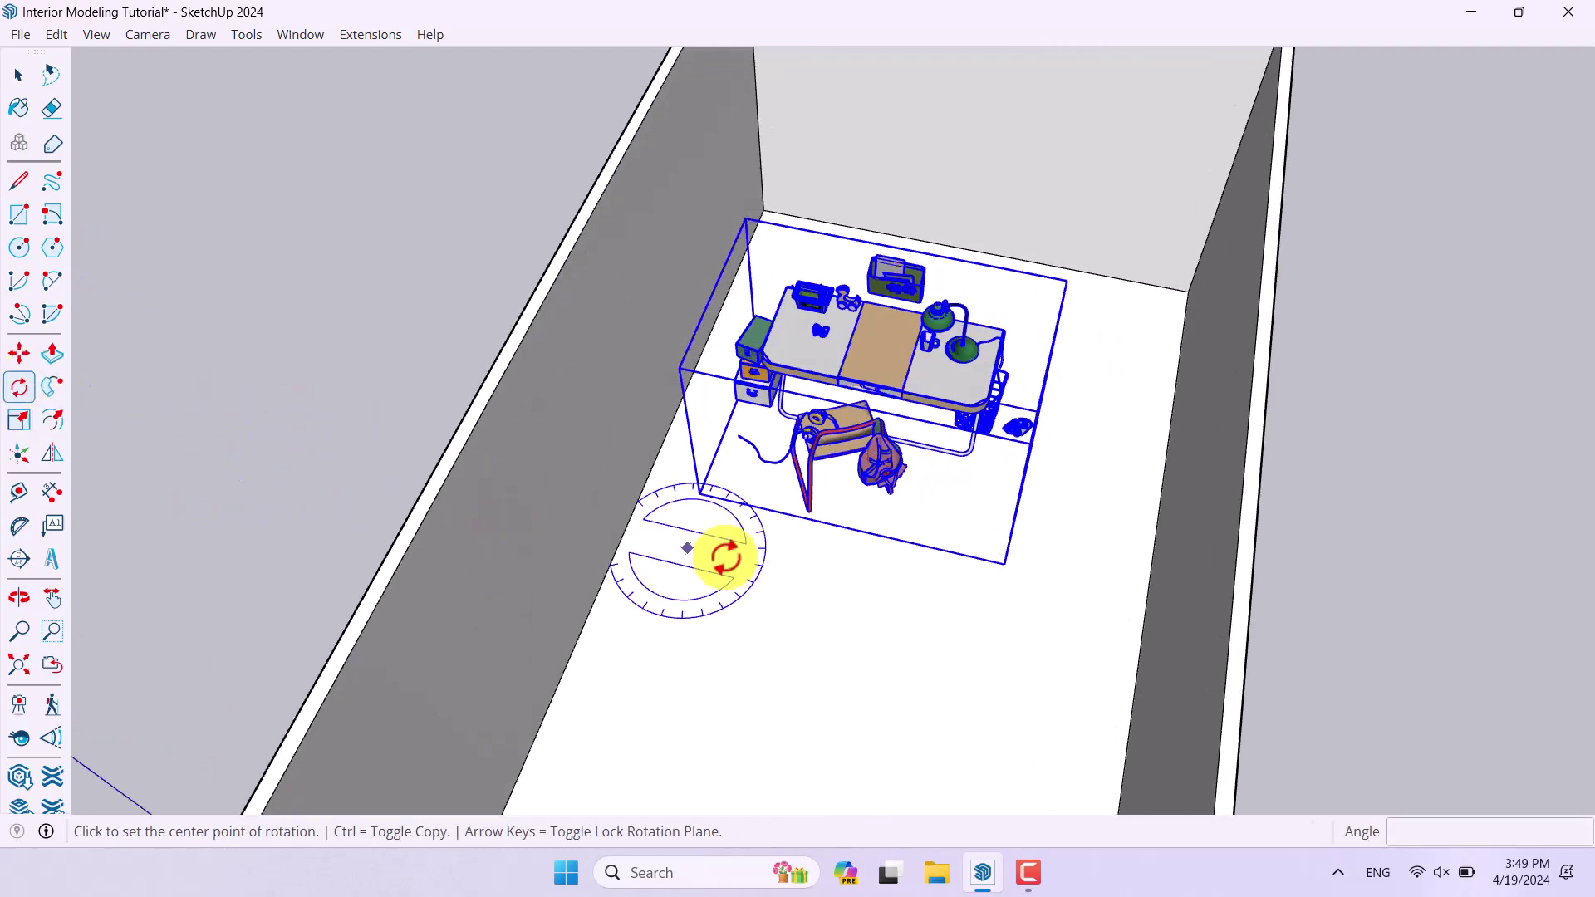
{"action": "scroll", "coordinate": [731, 540], "scroll_direction": "up", "scroll_amount": 2}
{"action": "left_click", "coordinate": [738, 536]}
{"action": "left_click", "coordinate": [909, 575]}
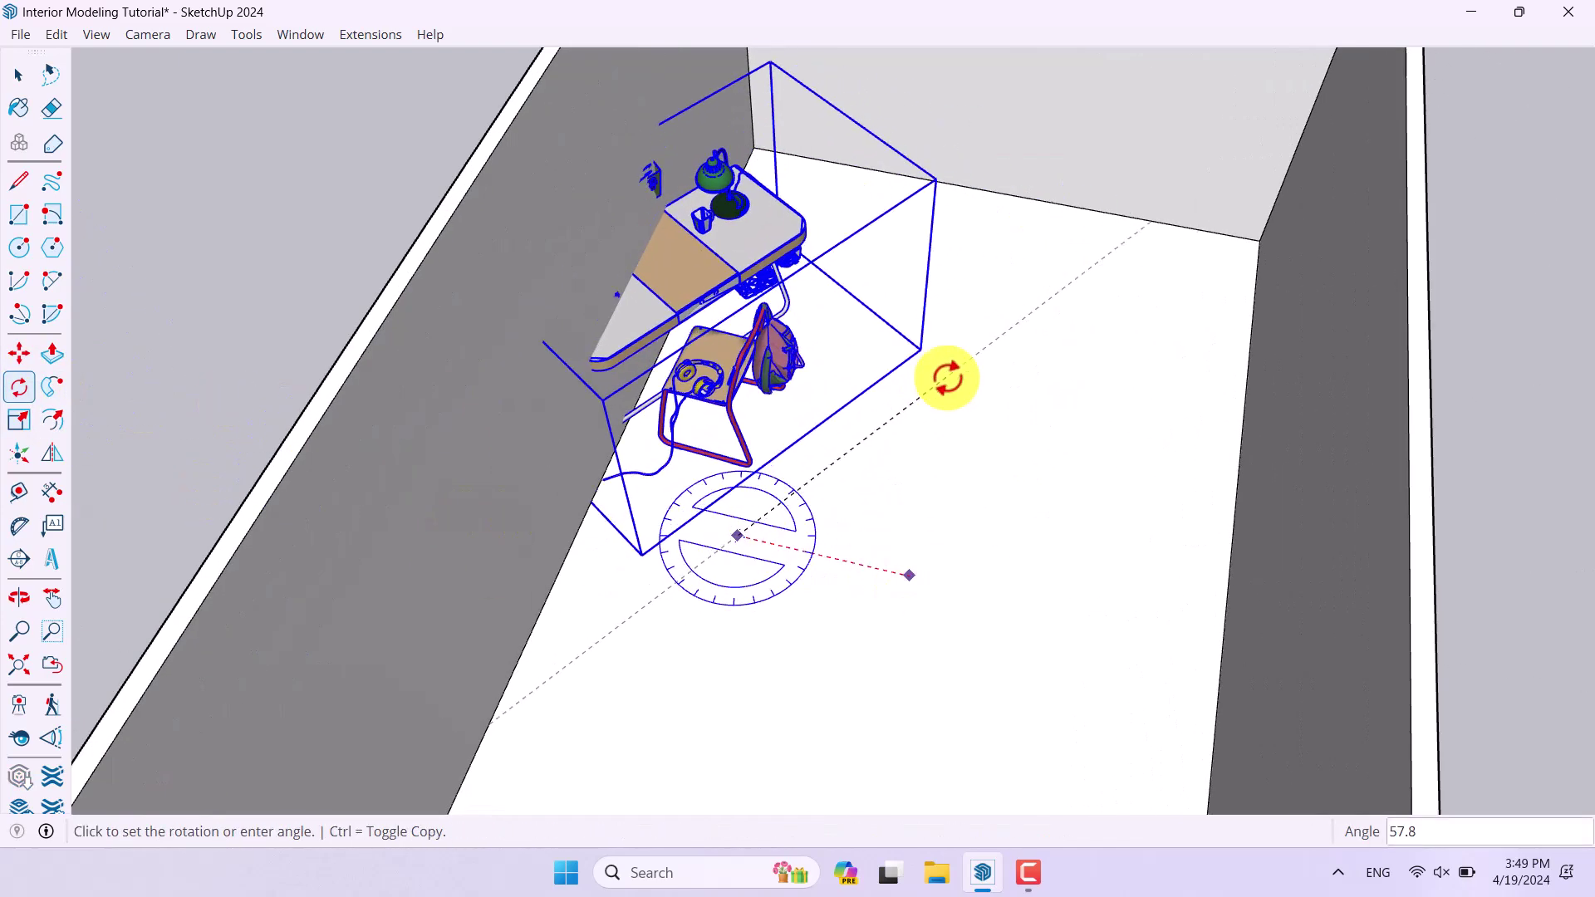
{"action": "left_click", "coordinate": [947, 378]}
Move the desk set against the back wall near the right side wall.
{"action": "left_click", "coordinate": [20, 354]}
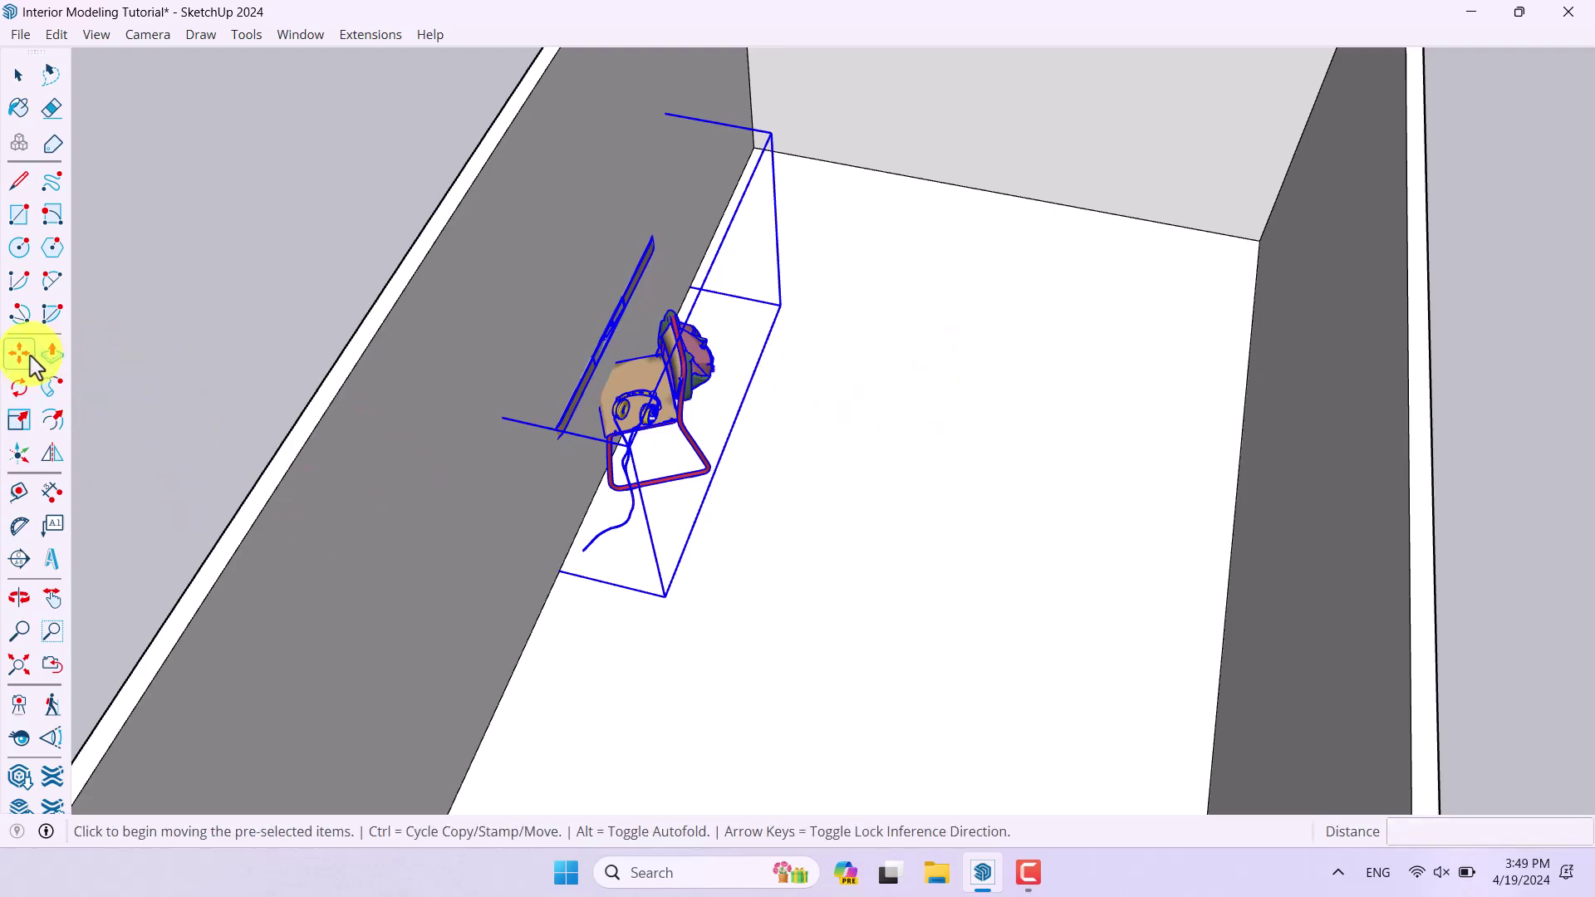
{"action": "left_click", "coordinate": [438, 541]}
{"action": "left_click", "coordinate": [623, 438]}
{"action": "scroll", "coordinate": [812, 470], "scroll_direction": "down", "scroll_amount": 5}
{"action": "middle_click_drag", "start_coordinate": [811, 470], "coordinate": [943, 545]}
{"action": "scroll", "coordinate": [836, 524], "scroll_direction": "up", "scroll_amount": 3}
{"action": "left_click", "coordinate": [835, 524]}
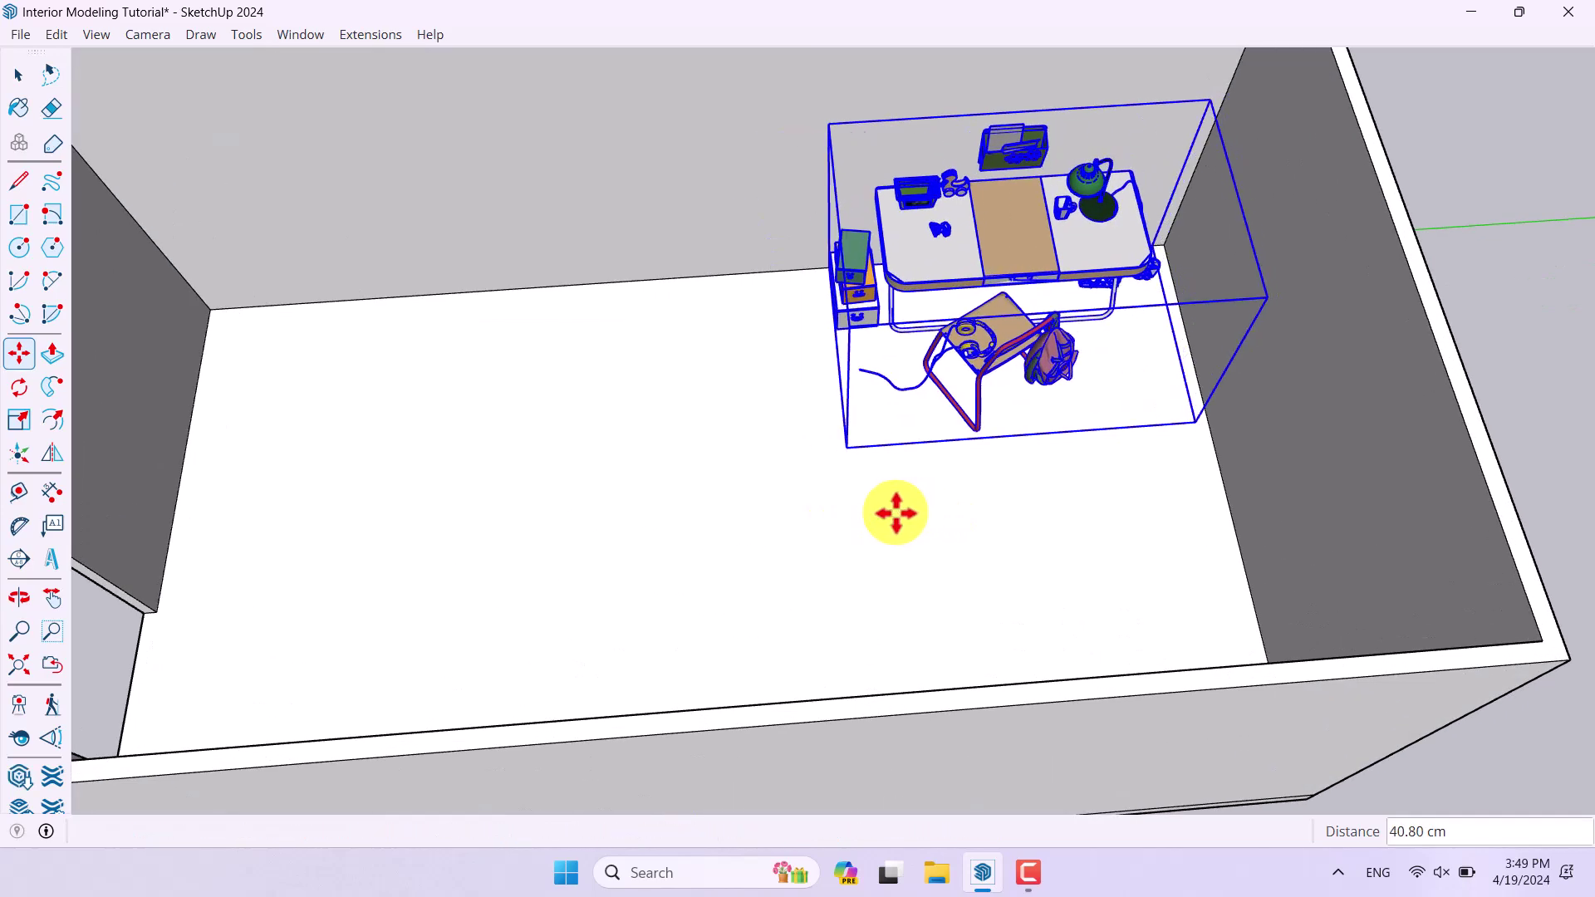
{"action": "left_click", "coordinate": [894, 510]}
{"action": "key", "text": "space"}
{"action": "scroll", "coordinate": [897, 509], "scroll_direction": "down", "scroll_amount": 4}
{"action": "scroll", "coordinate": [1058, 313], "scroll_direction": "up", "scroll_amount": 3}
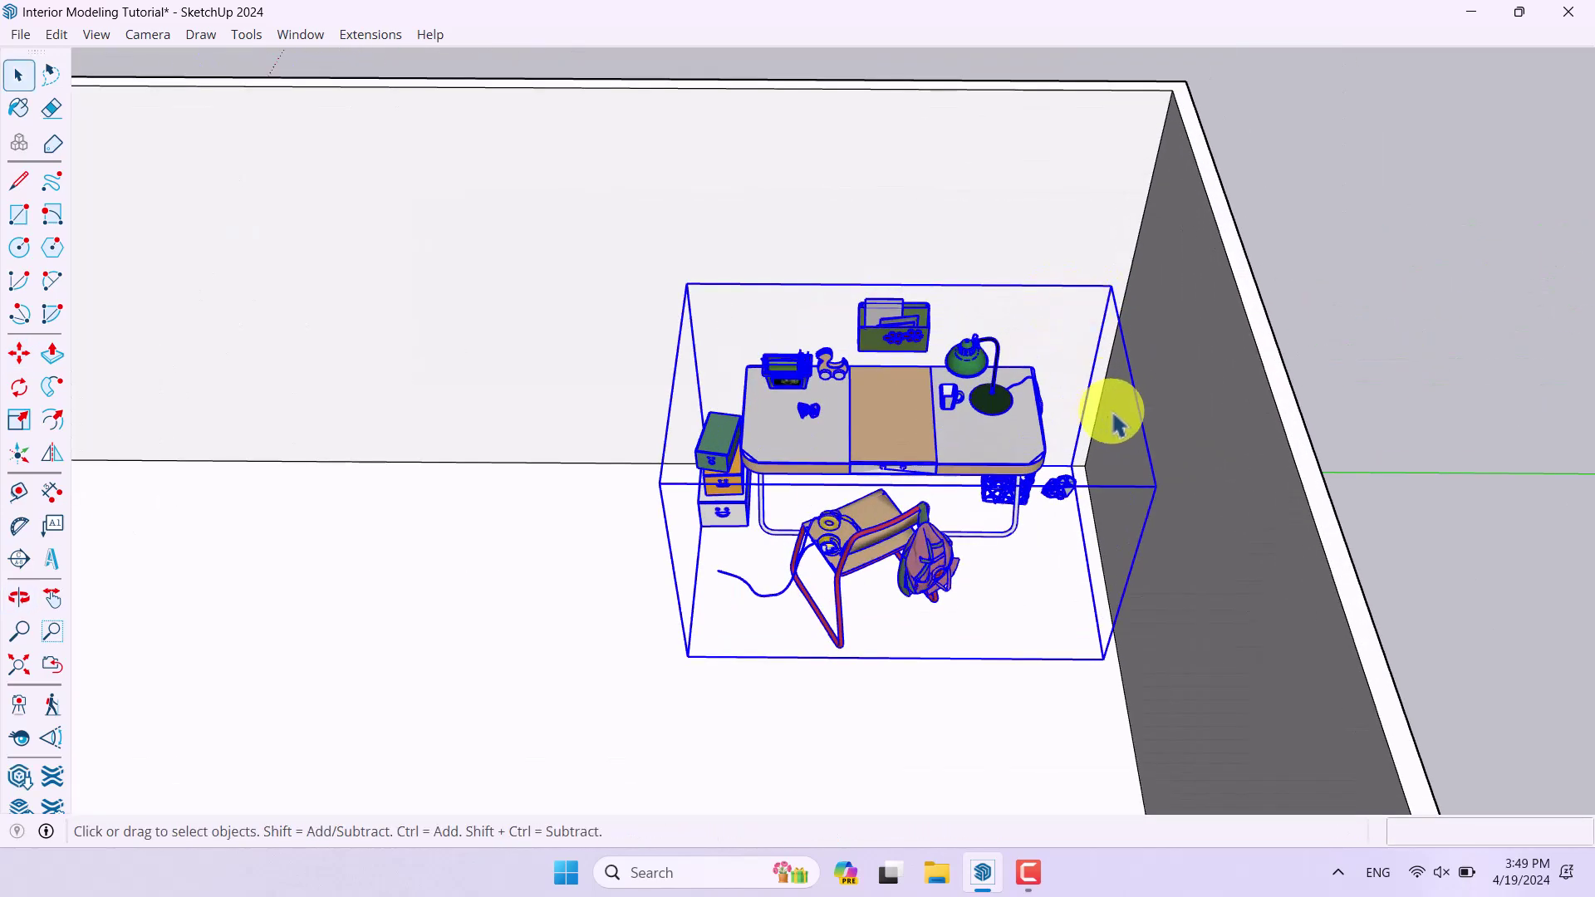
Inside the room group, copy the back wall edge 256 cm, then 14 cm, marking a strip.
{"action": "double_click", "coordinate": [935, 215]}
{"action": "left_click", "coordinate": [1142, 214]}
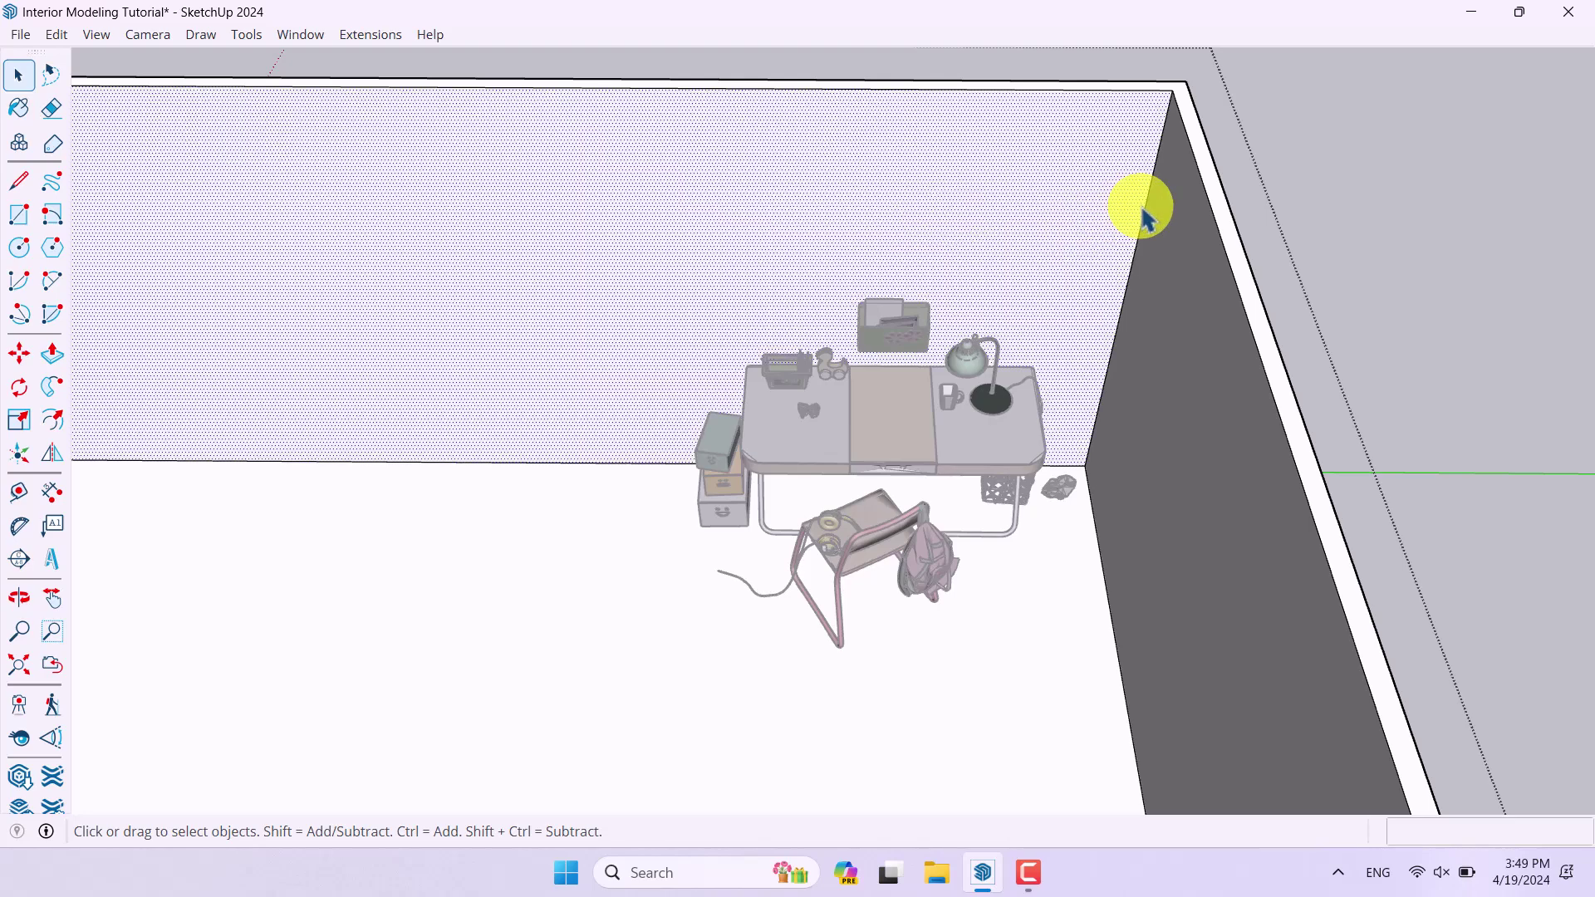
{"action": "left_click", "coordinate": [18, 353]}
{"action": "key", "text": "ctrl"}
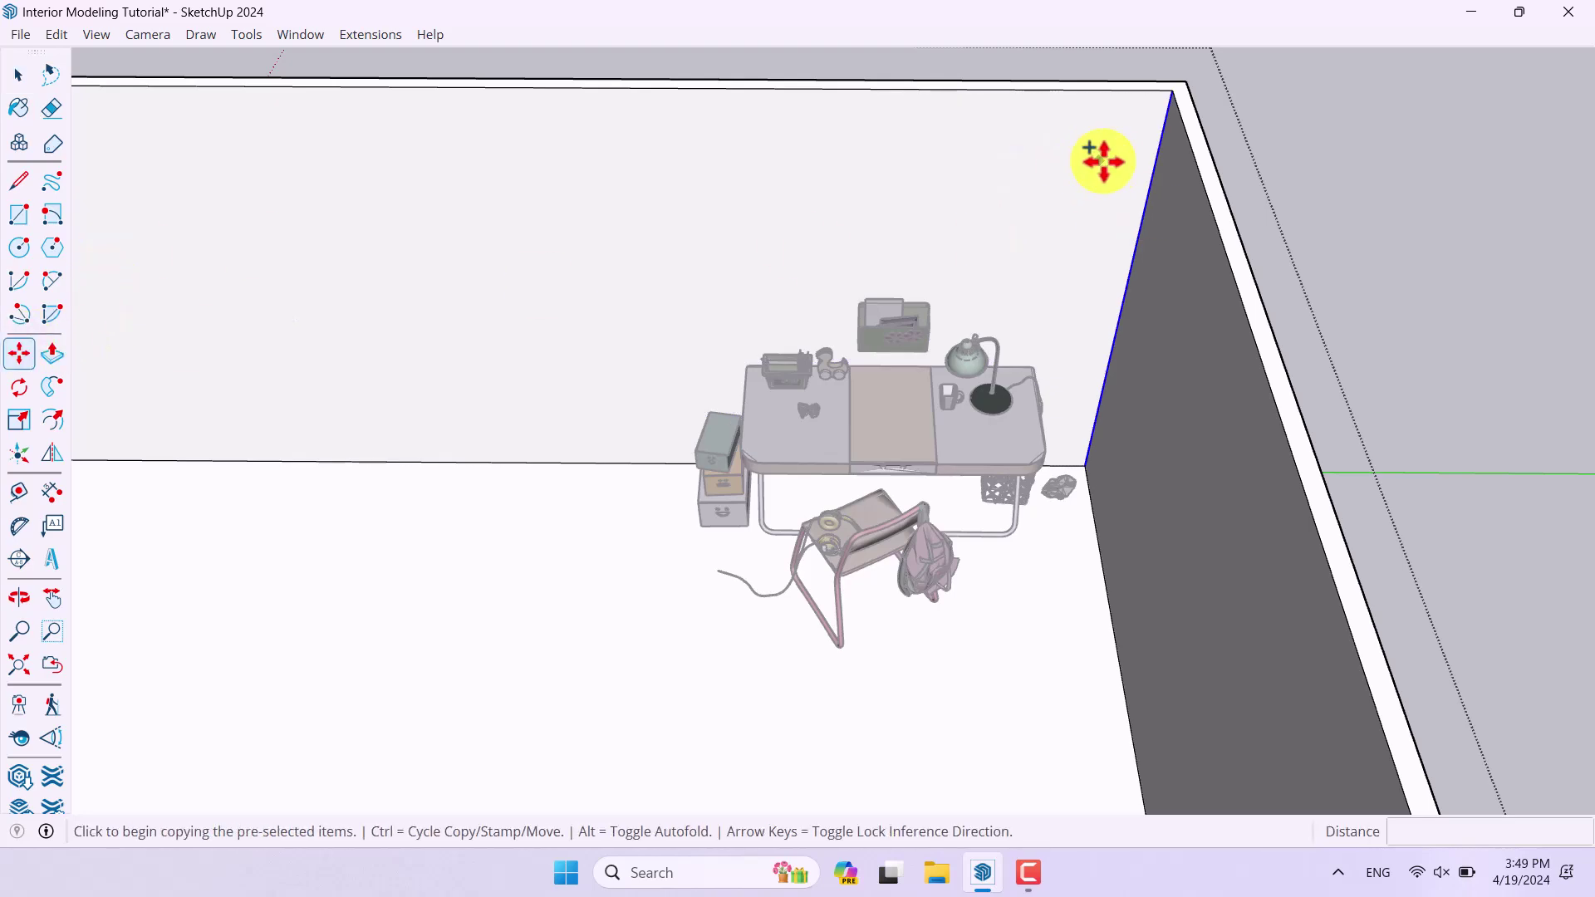
{"action": "left_click", "coordinate": [1111, 159]}
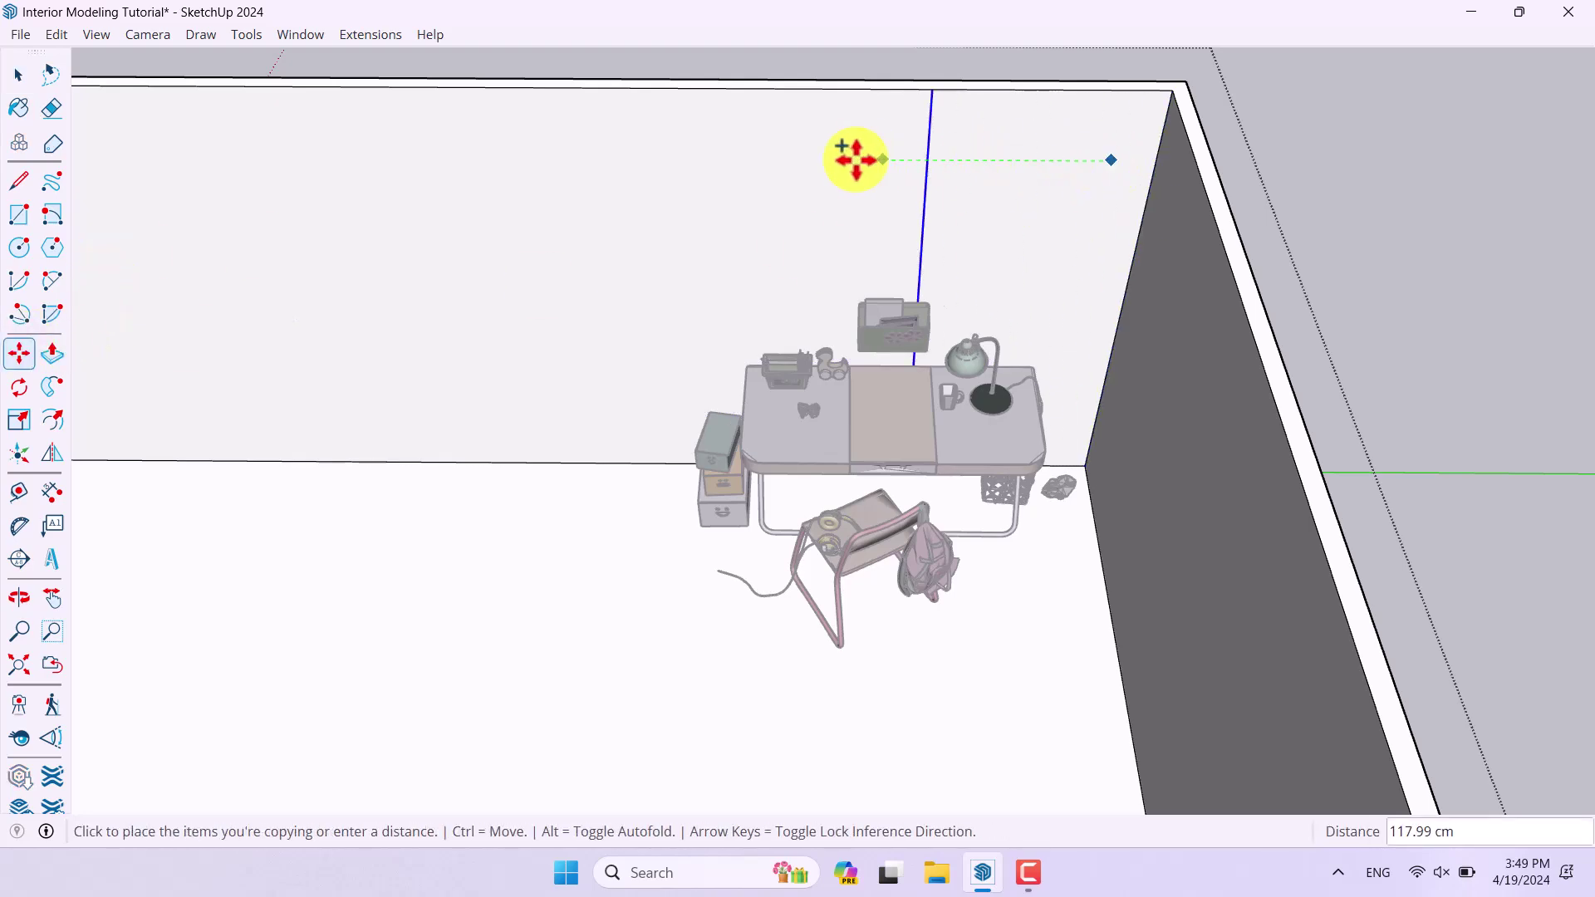
{"action": "key", "text": "Return"}
{"action": "left_click", "coordinate": [606, 163]}
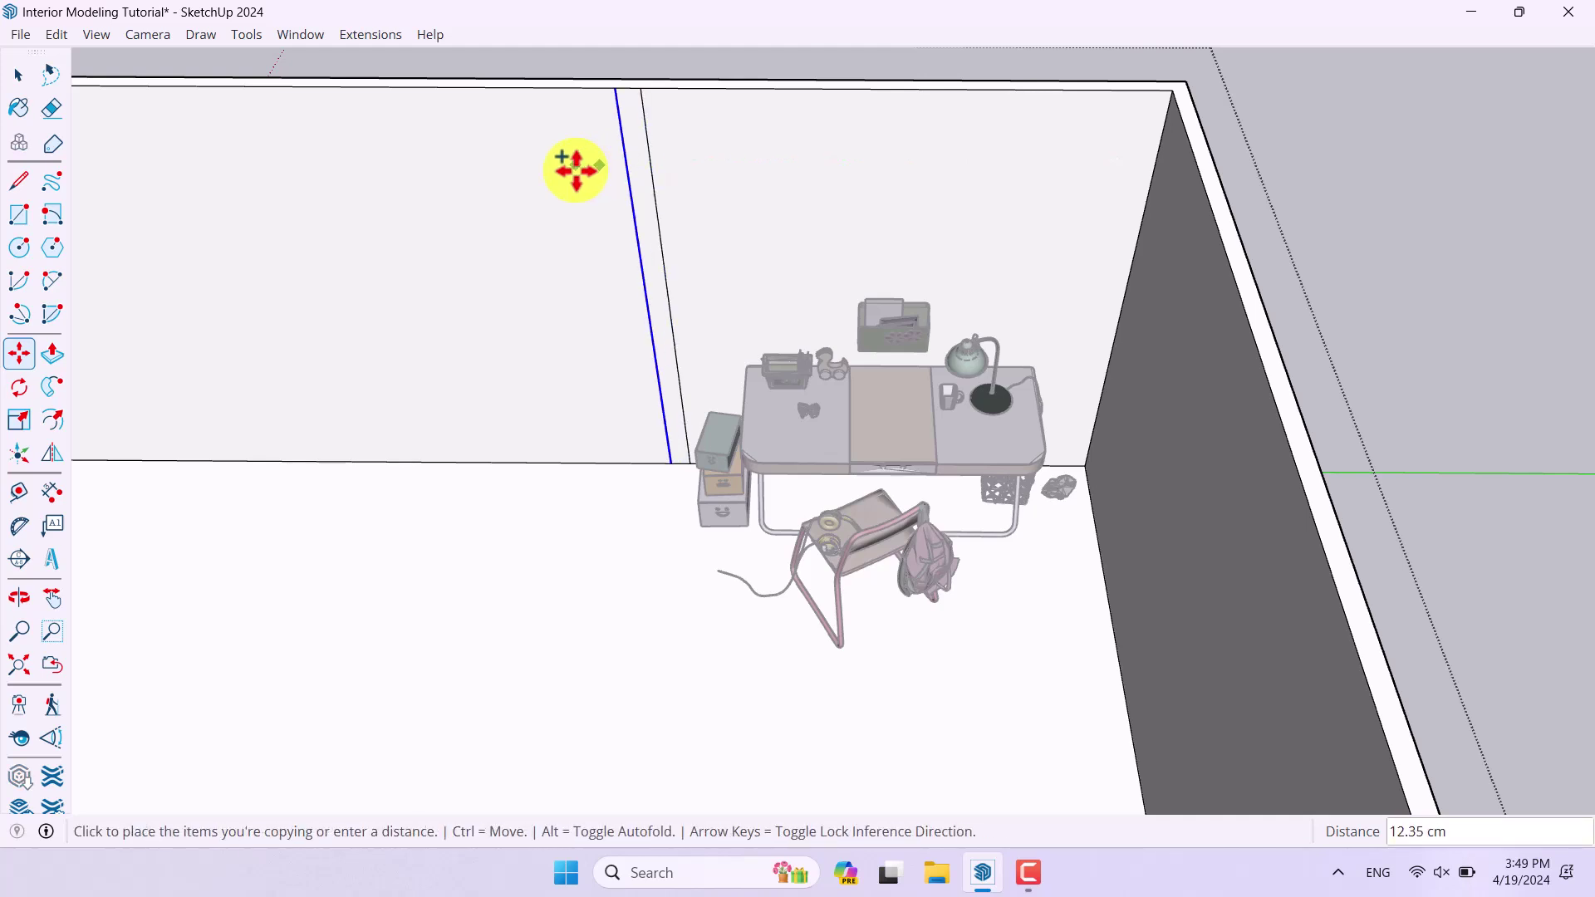
{"action": "type", "text": "14"}
{"action": "key", "text": "Return"}
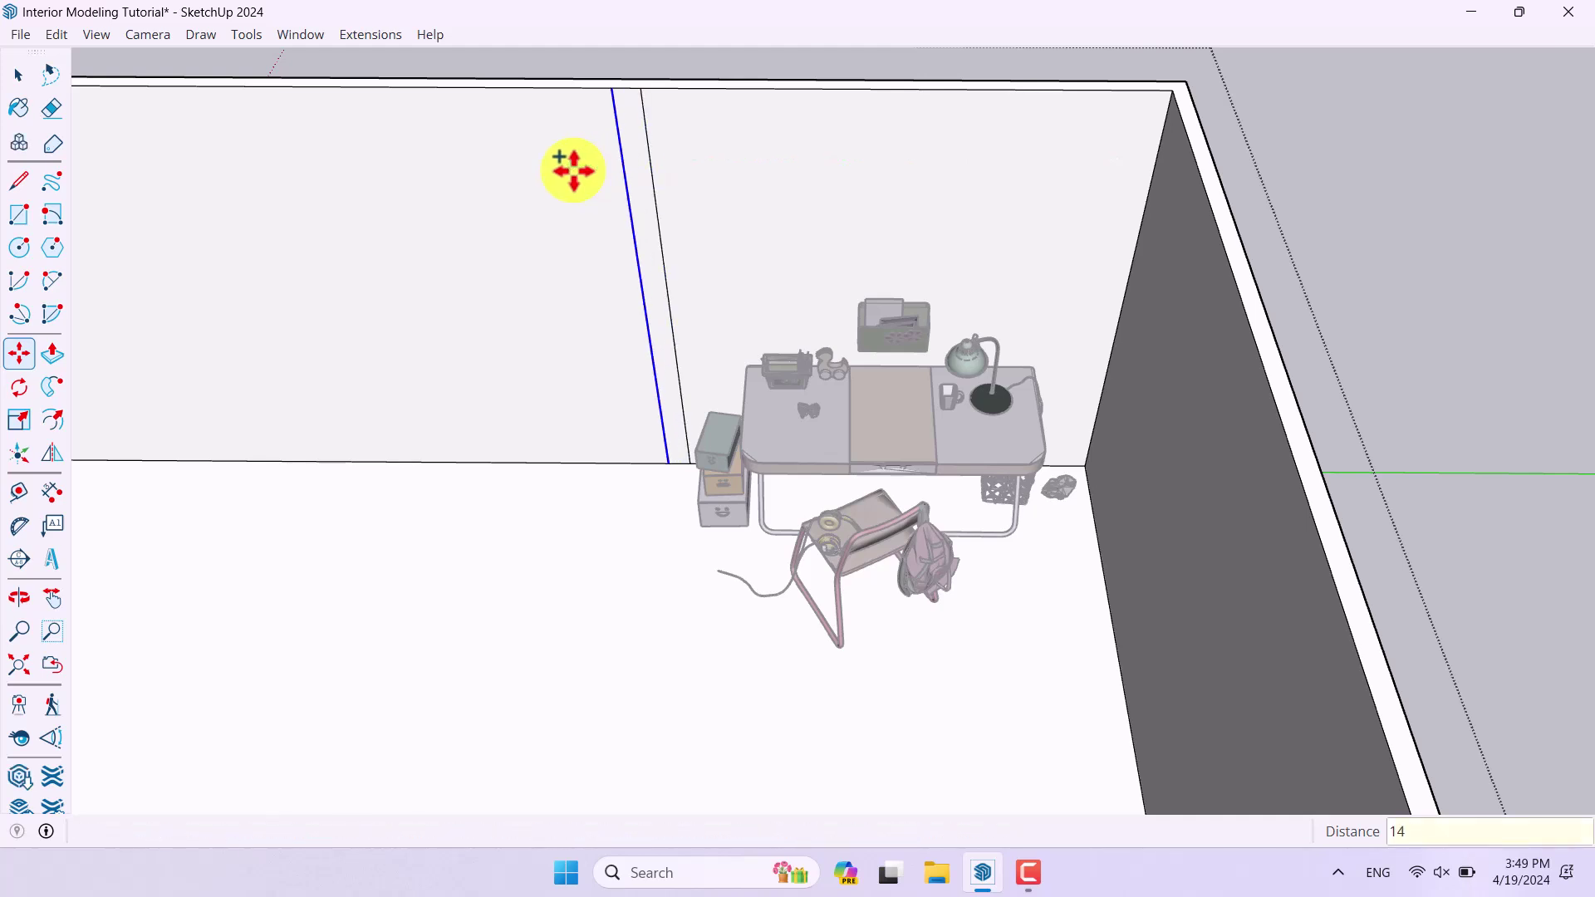
Push/Pull the thin wall strip out 40 cm to form a partition.
{"action": "left_click", "coordinate": [52, 354]}
{"action": "left_click", "coordinate": [656, 345]}
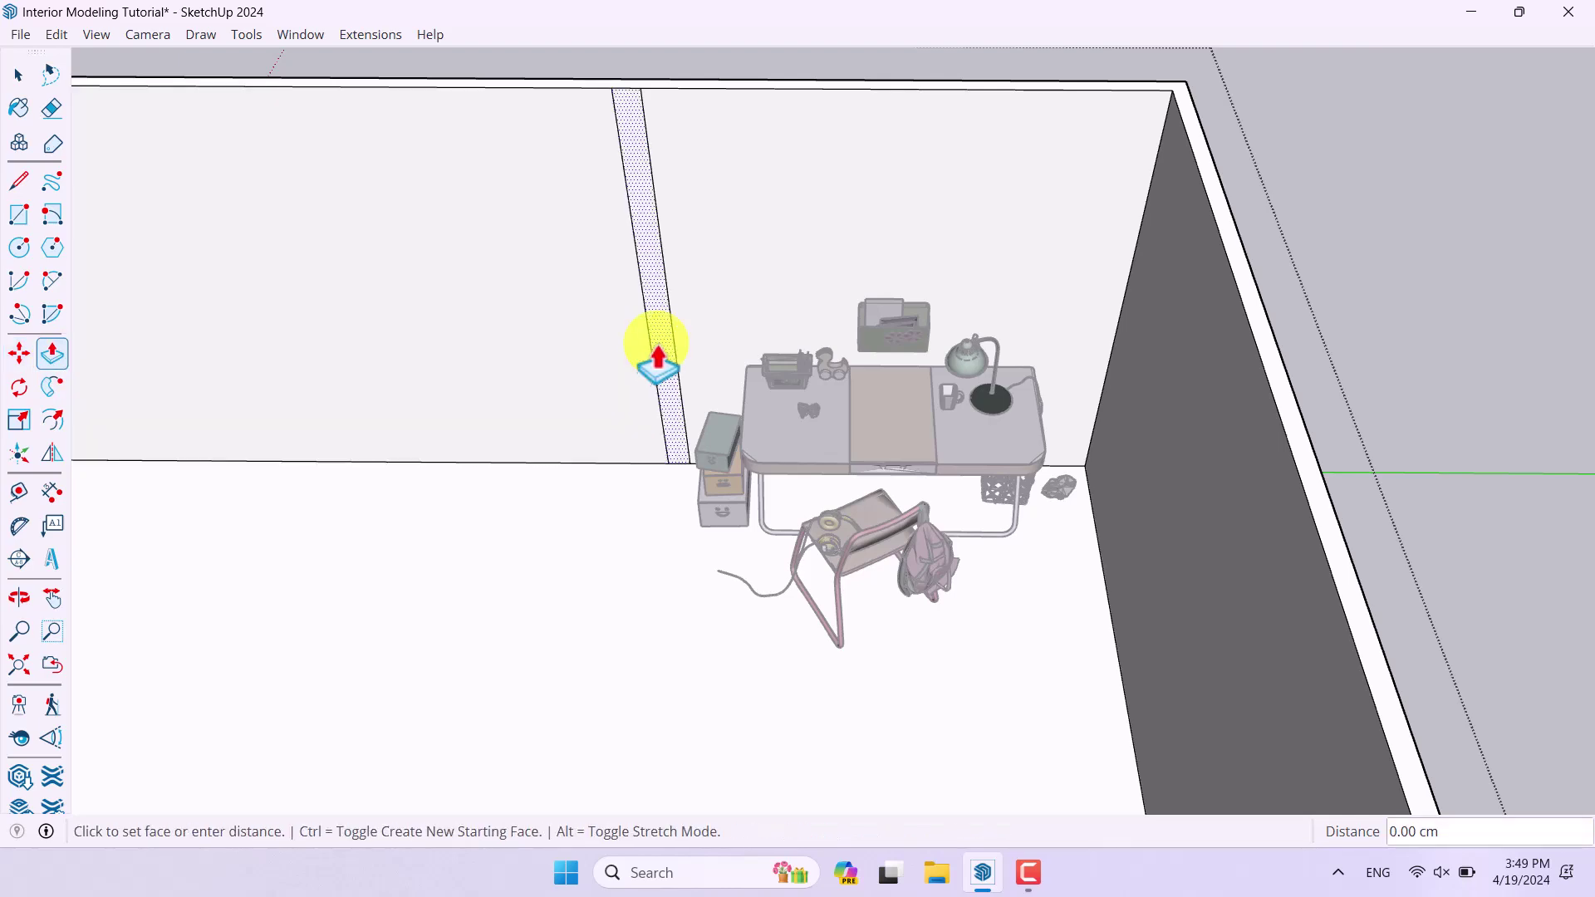
{"action": "type", "text": "40"}
{"action": "key", "text": "Return"}
{"action": "key", "text": "space"}
Widen the partition to 44 cm and thicken its front by 8 cm.
{"action": "middle_click_drag", "start_coordinate": [662, 453], "coordinate": [737, 595]}
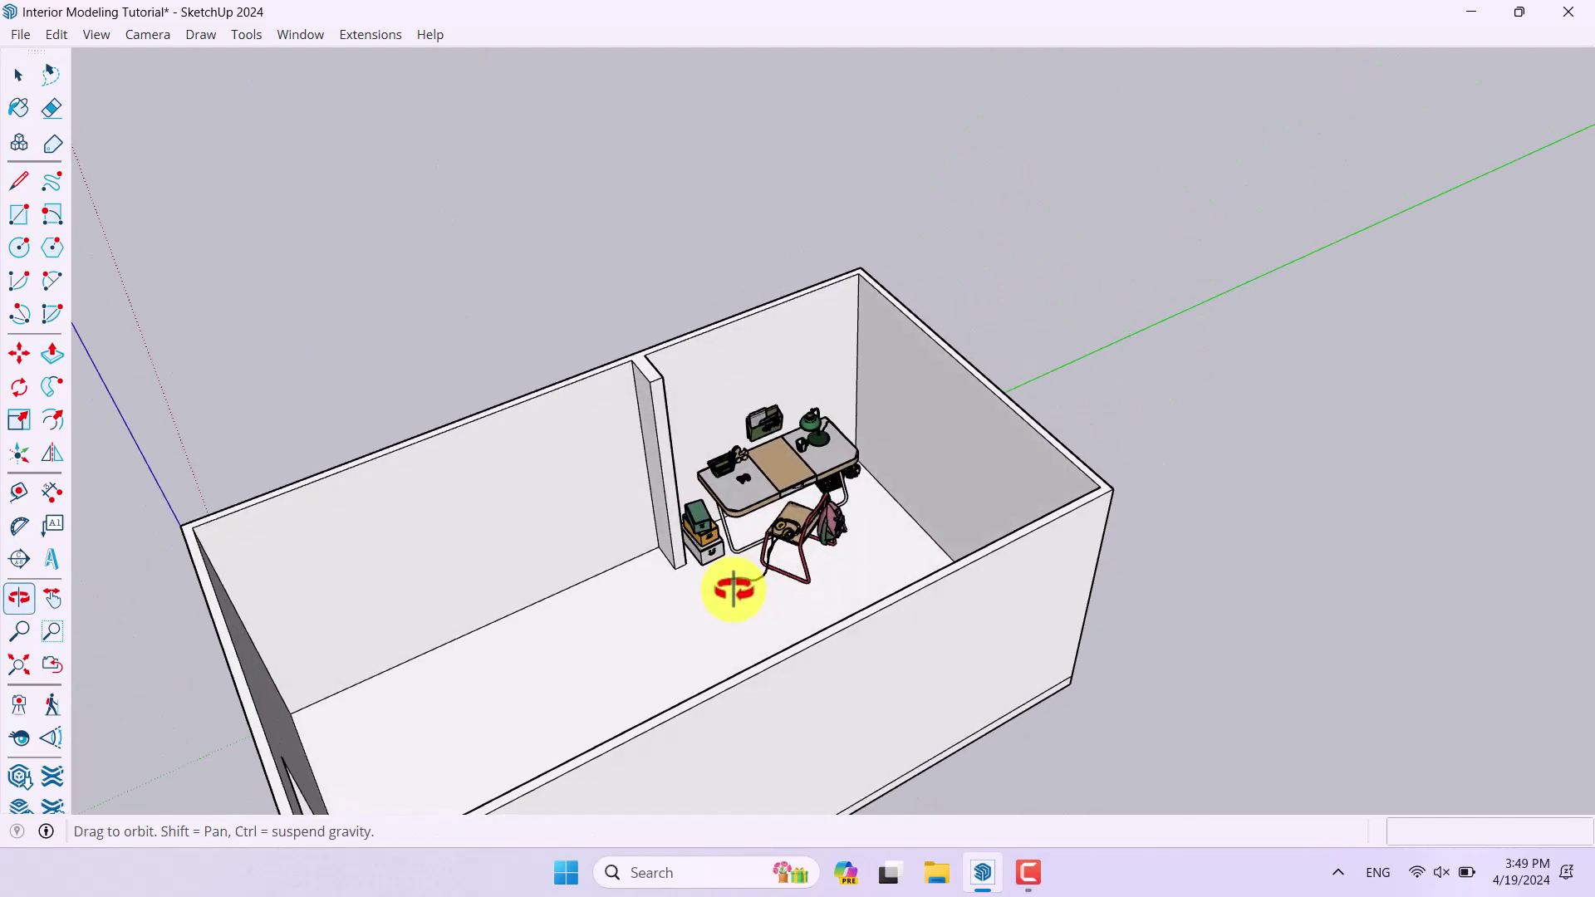
{"action": "scroll", "coordinate": [694, 563], "scroll_direction": "up", "scroll_amount": 3}
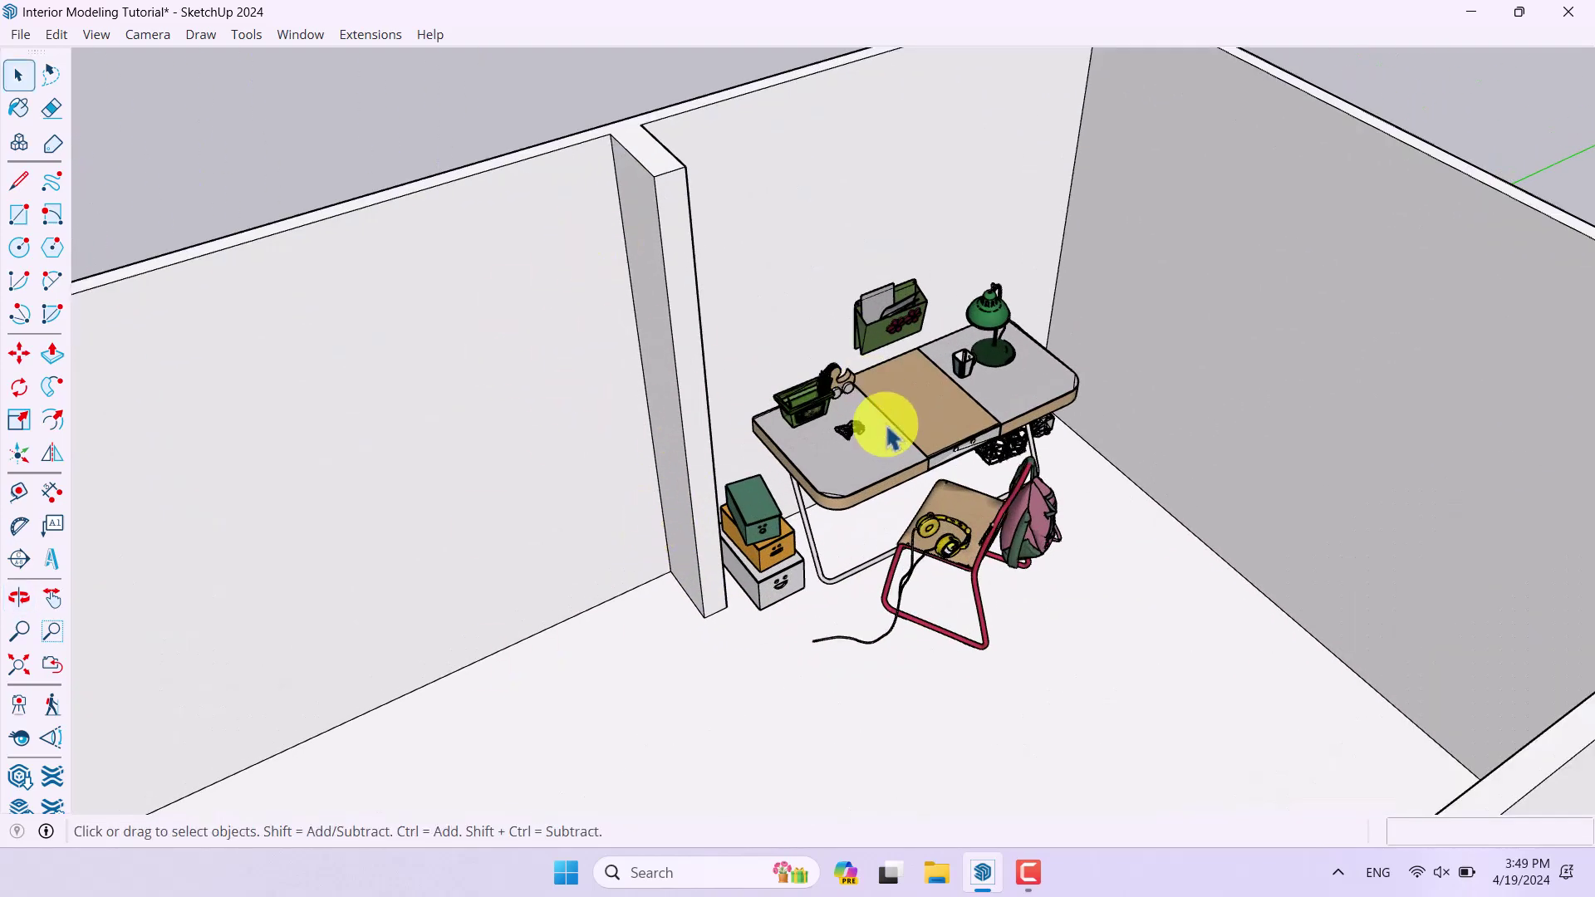
{"action": "middle_click_drag", "start_coordinate": [714, 603], "coordinate": [804, 490]}
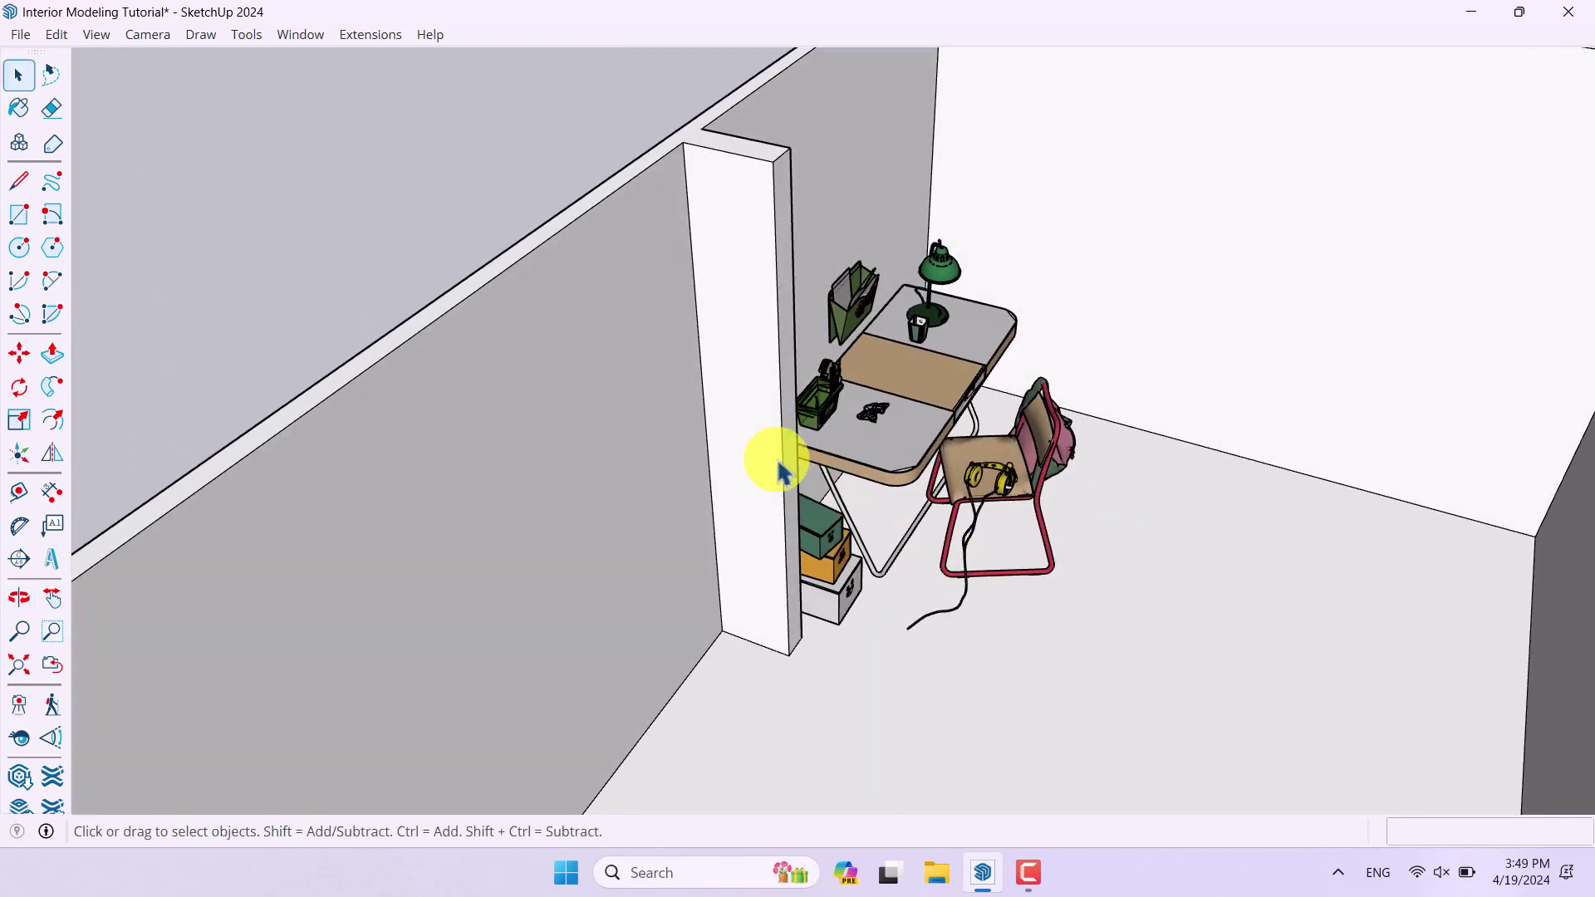
{"action": "double_click", "coordinate": [758, 452]}
{"action": "left_click", "coordinate": [52, 353]}
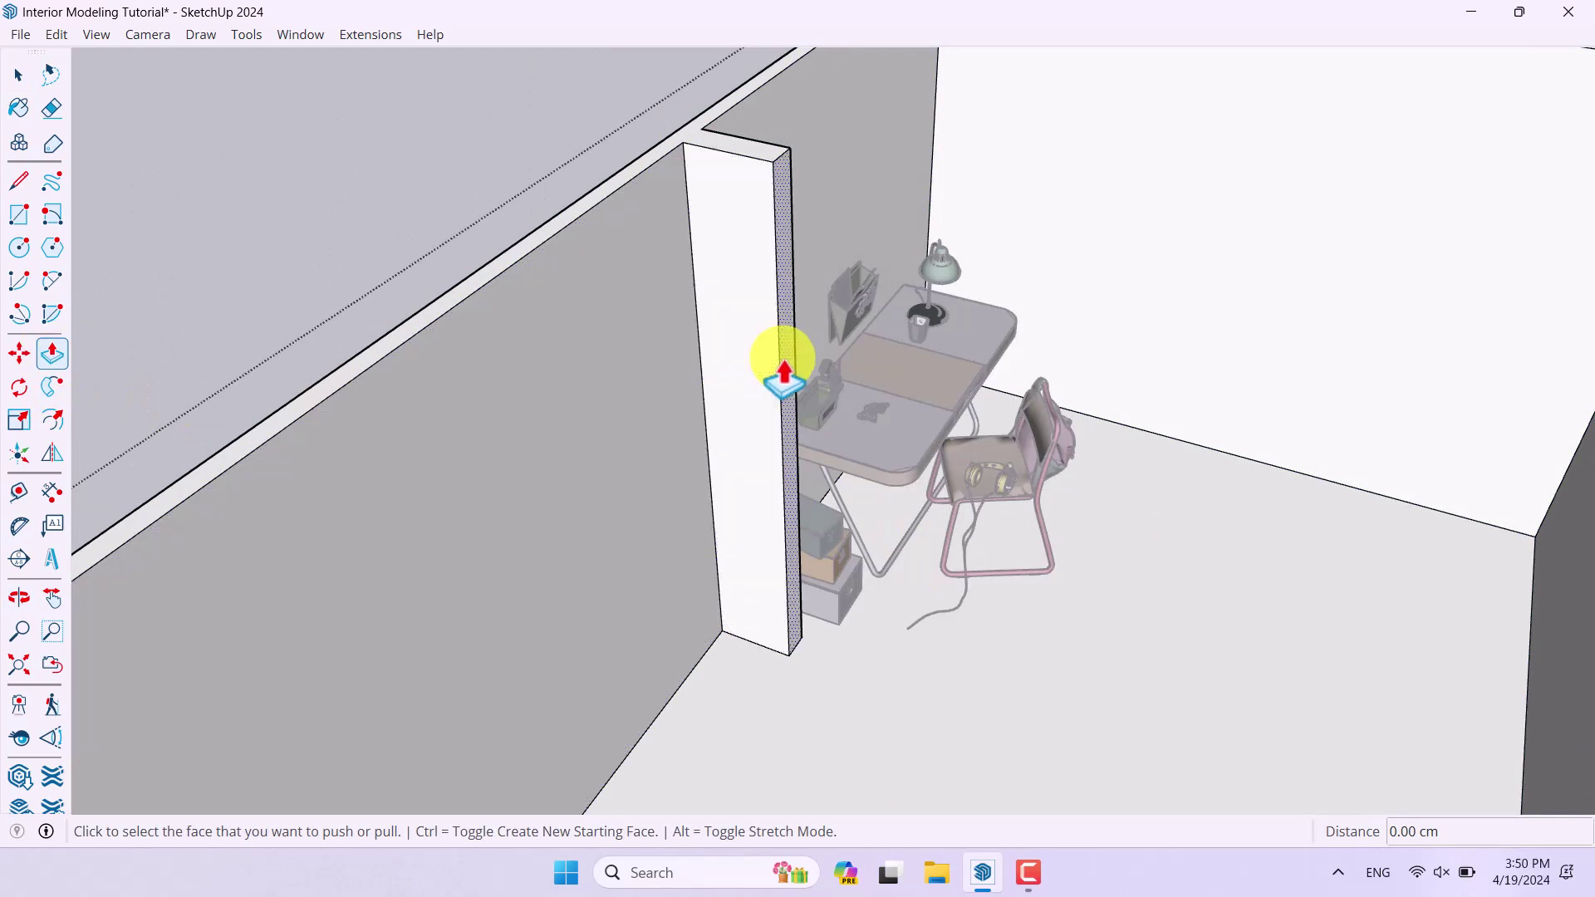
{"action": "left_click", "coordinate": [780, 359]}
{"action": "type", "text": "4"}
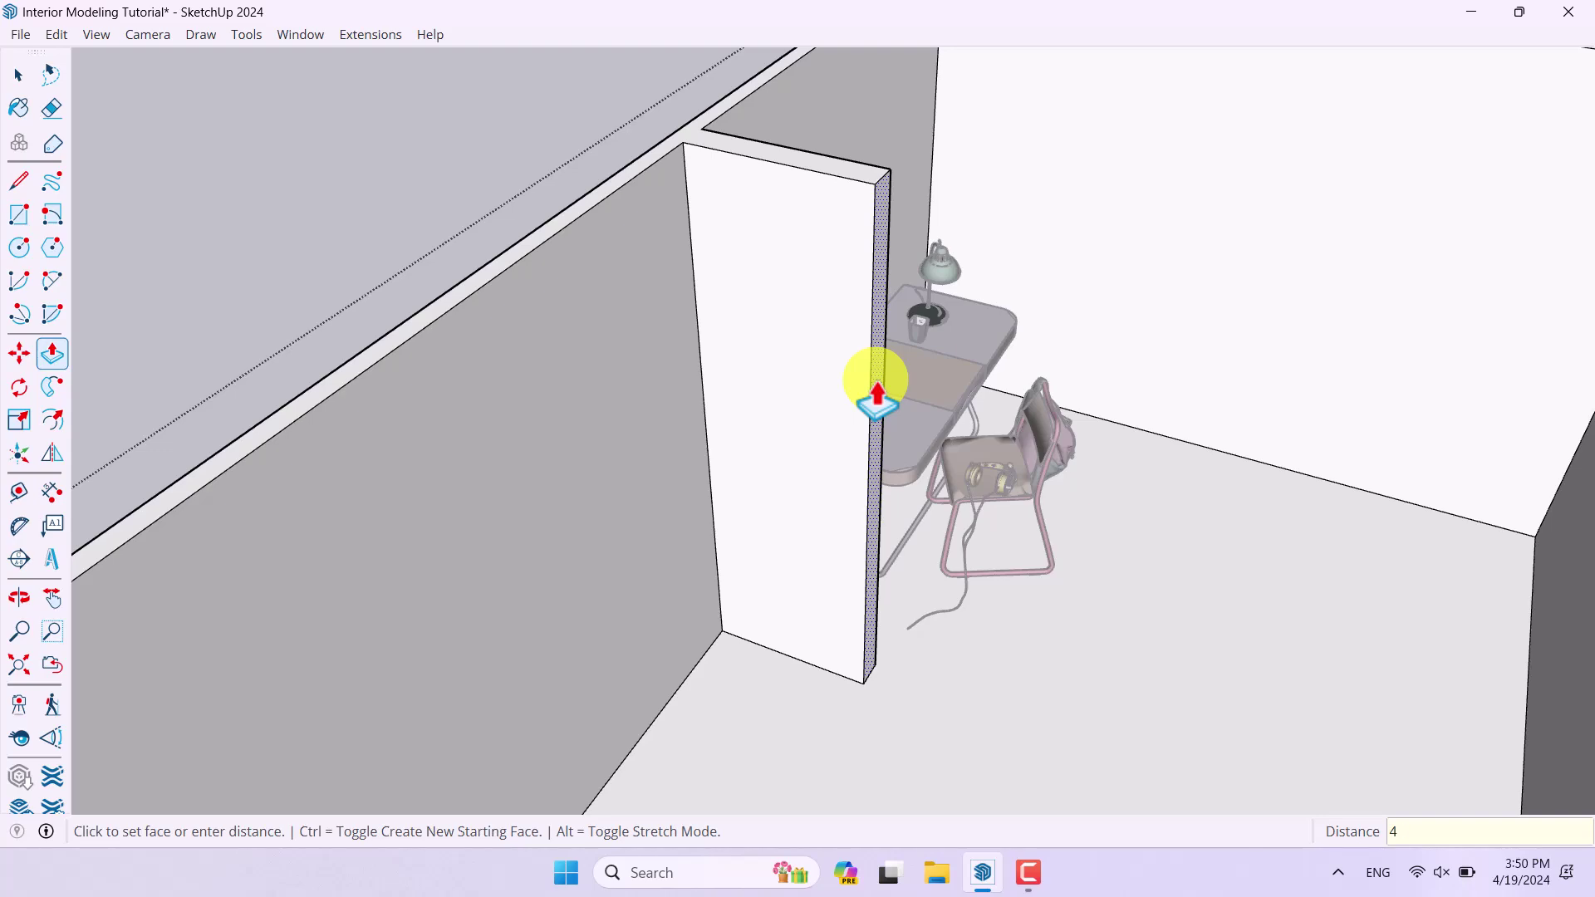
{"action": "type", "text": "4"}
{"action": "key", "text": "Return"}
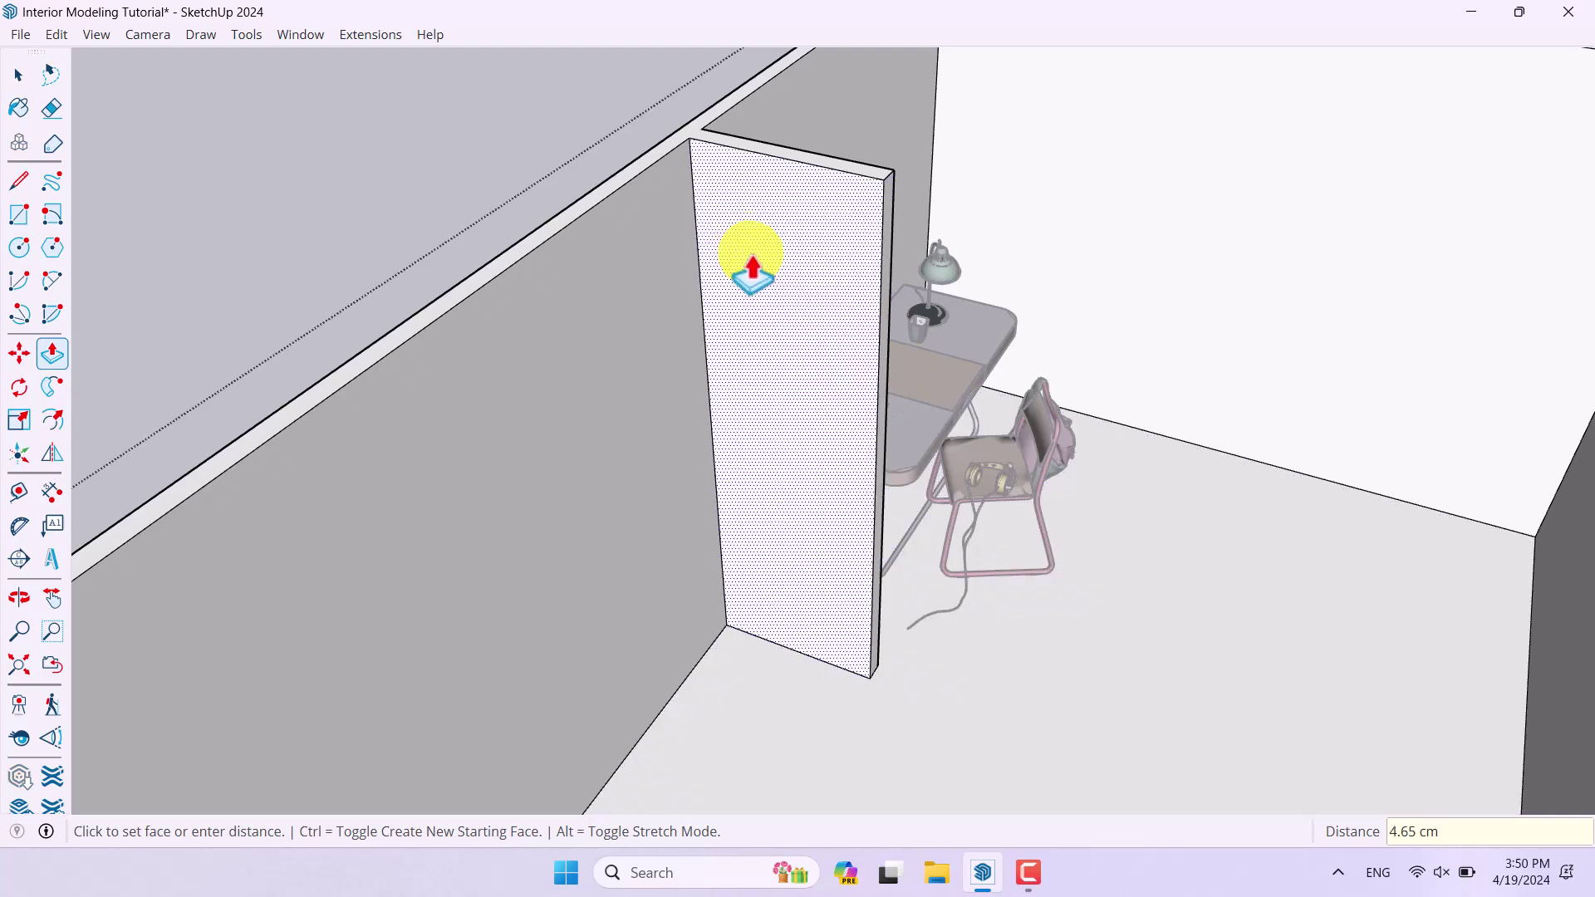
{"action": "type", "text": "8"}
{"action": "key", "text": "Return"}
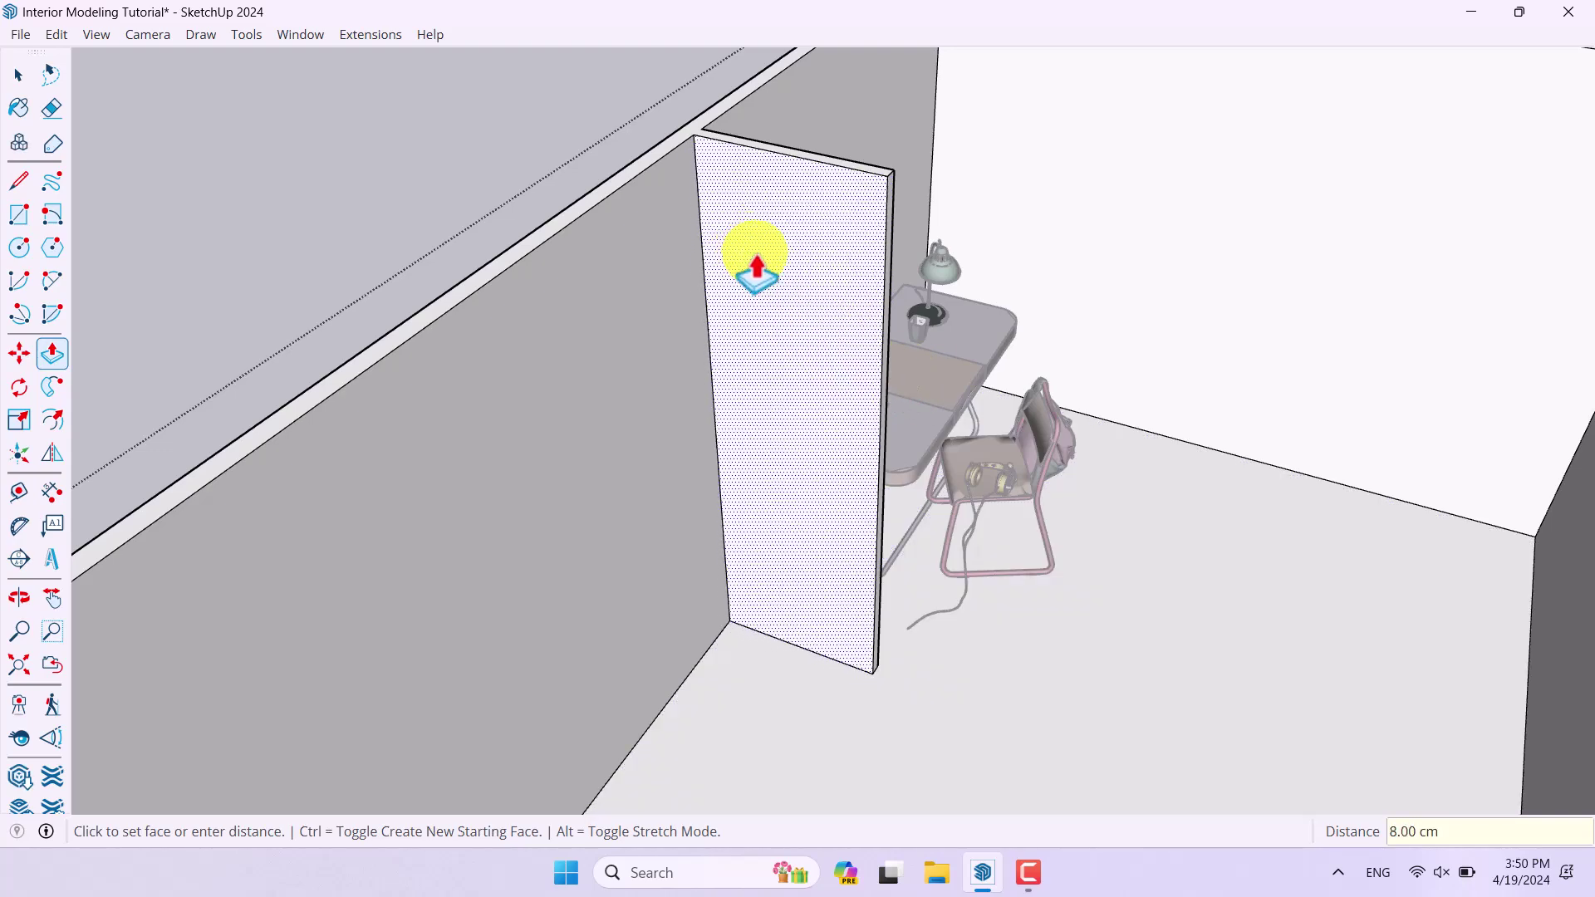
{"action": "left_click", "coordinate": [19, 214]}
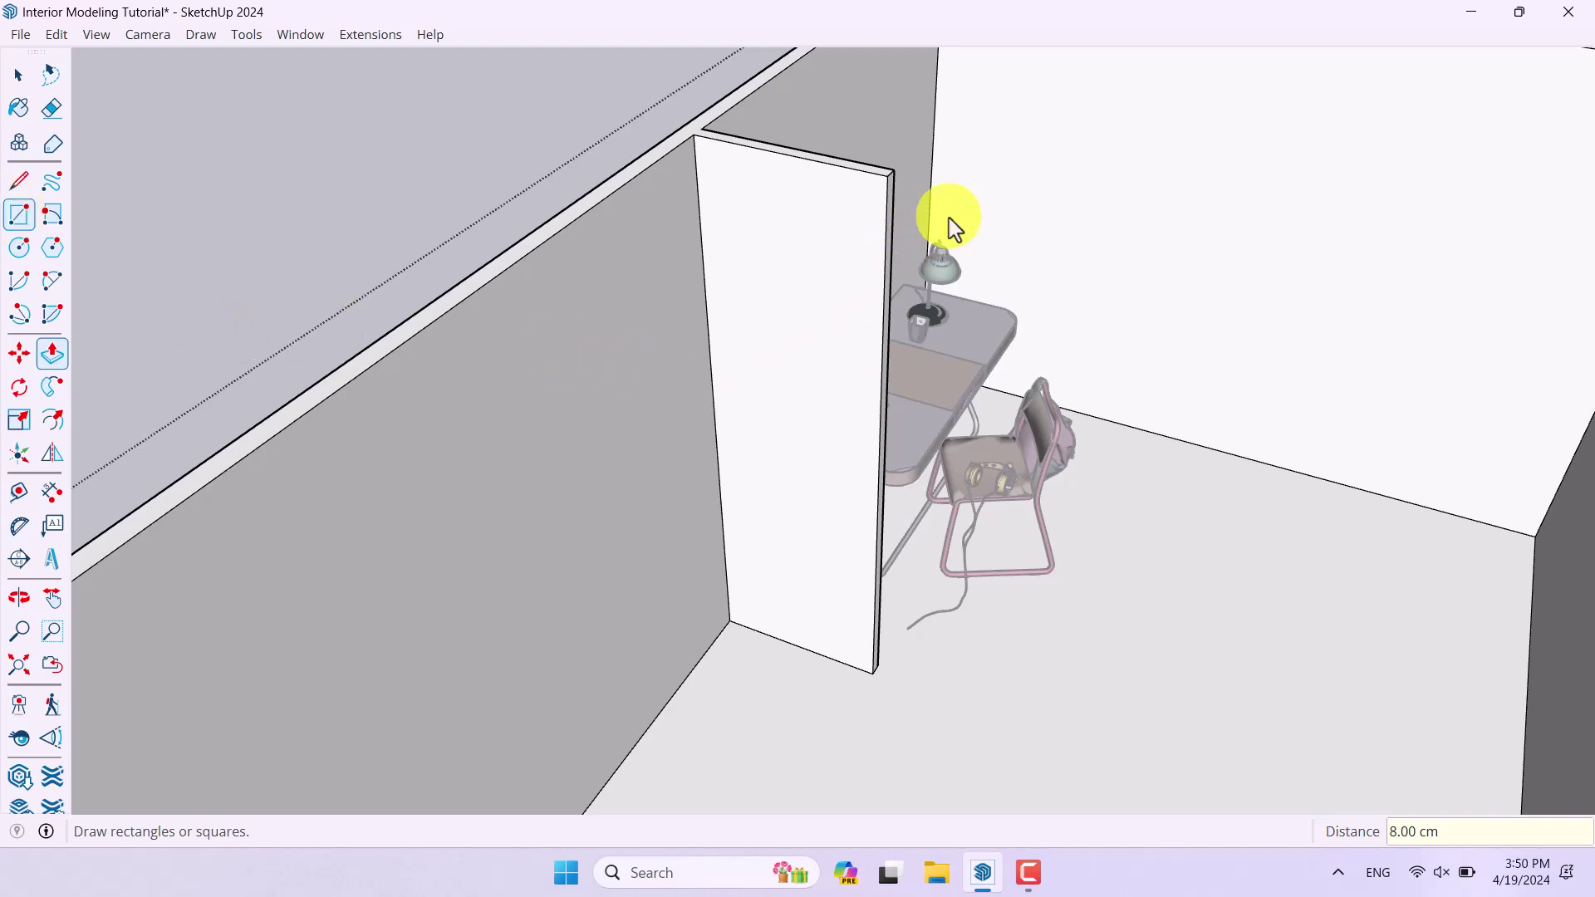
Draw a rectangle outlining the upper panel on the partition.
{"action": "left_click", "coordinate": [33, 220]}
{"action": "middle_click_drag", "start_coordinate": [61, 249], "coordinate": [520, 551]}
{"action": "scroll", "coordinate": [787, 164], "scroll_direction": "up", "scroll_amount": 2}
{"action": "scroll", "coordinate": [787, 187], "scroll_direction": "up", "scroll_amount": 1}
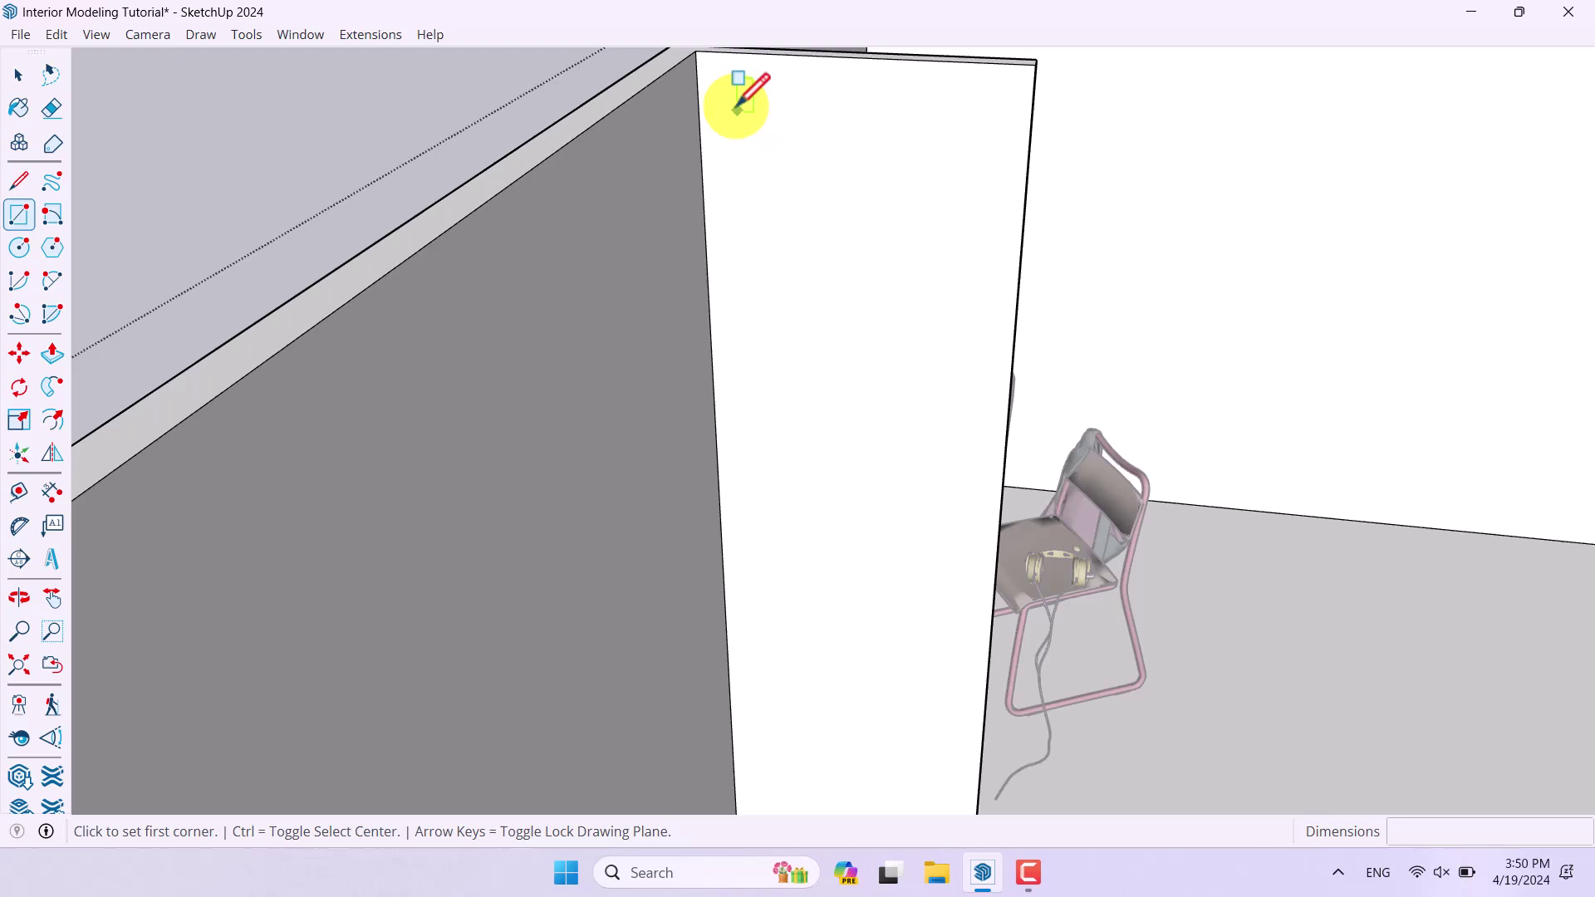
{"action": "left_click", "coordinate": [729, 91]}
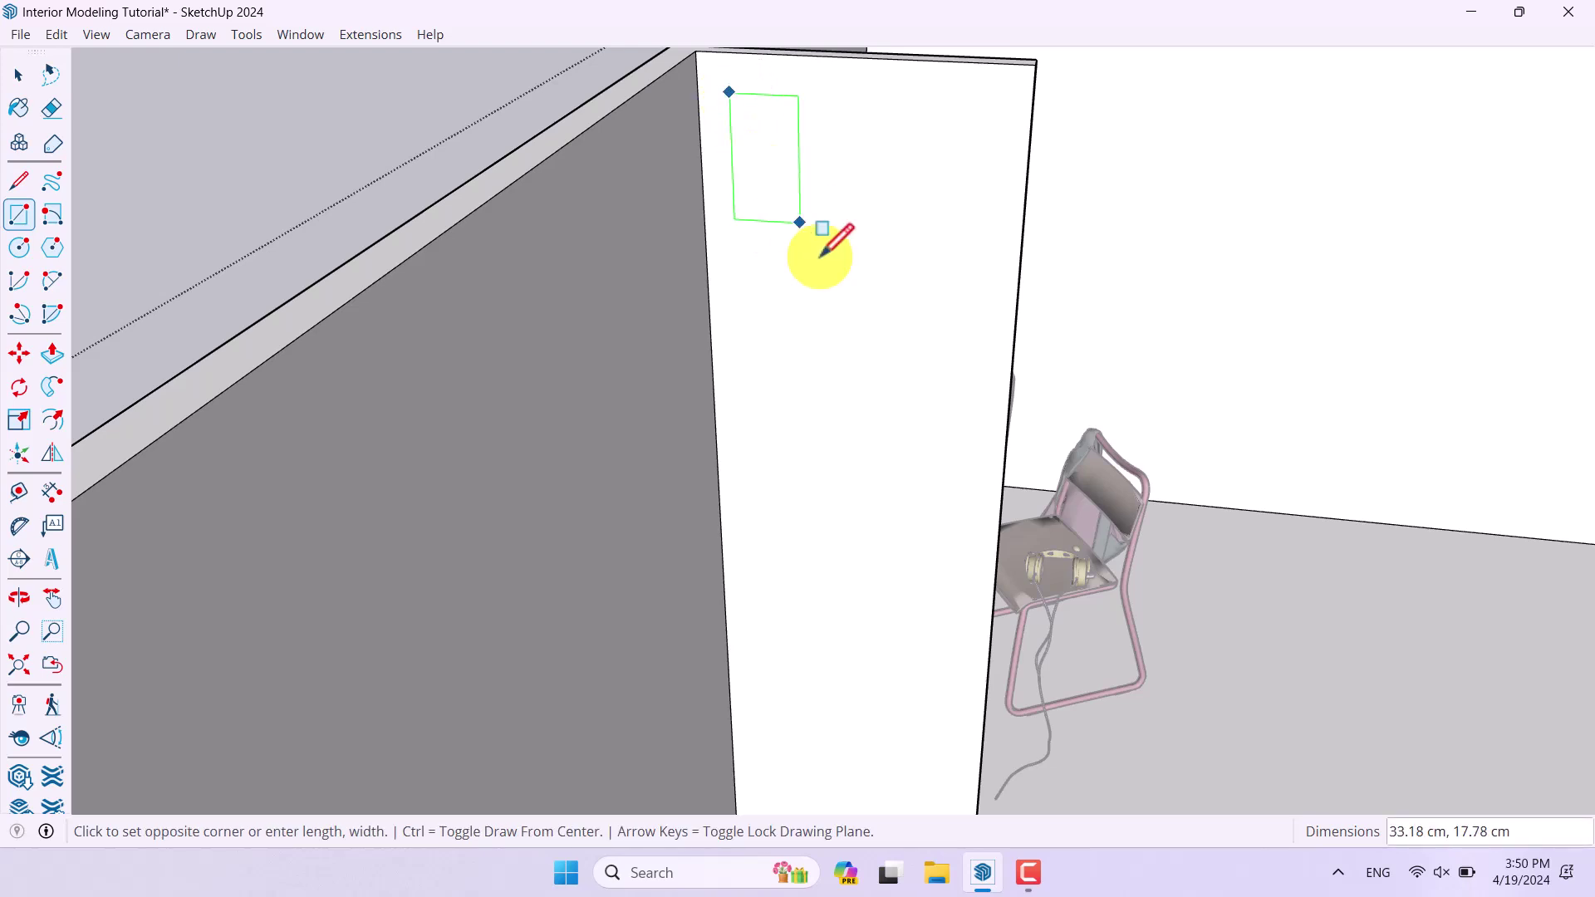
{"action": "left_click", "coordinate": [974, 441]}
{"action": "scroll", "coordinate": [702, 293], "scroll_direction": "down", "scroll_amount": 4}
{"action": "key", "text": "space"}
Copy the upper panel face down to a lower position on the partition.
{"action": "left_click", "coordinate": [791, 310]}
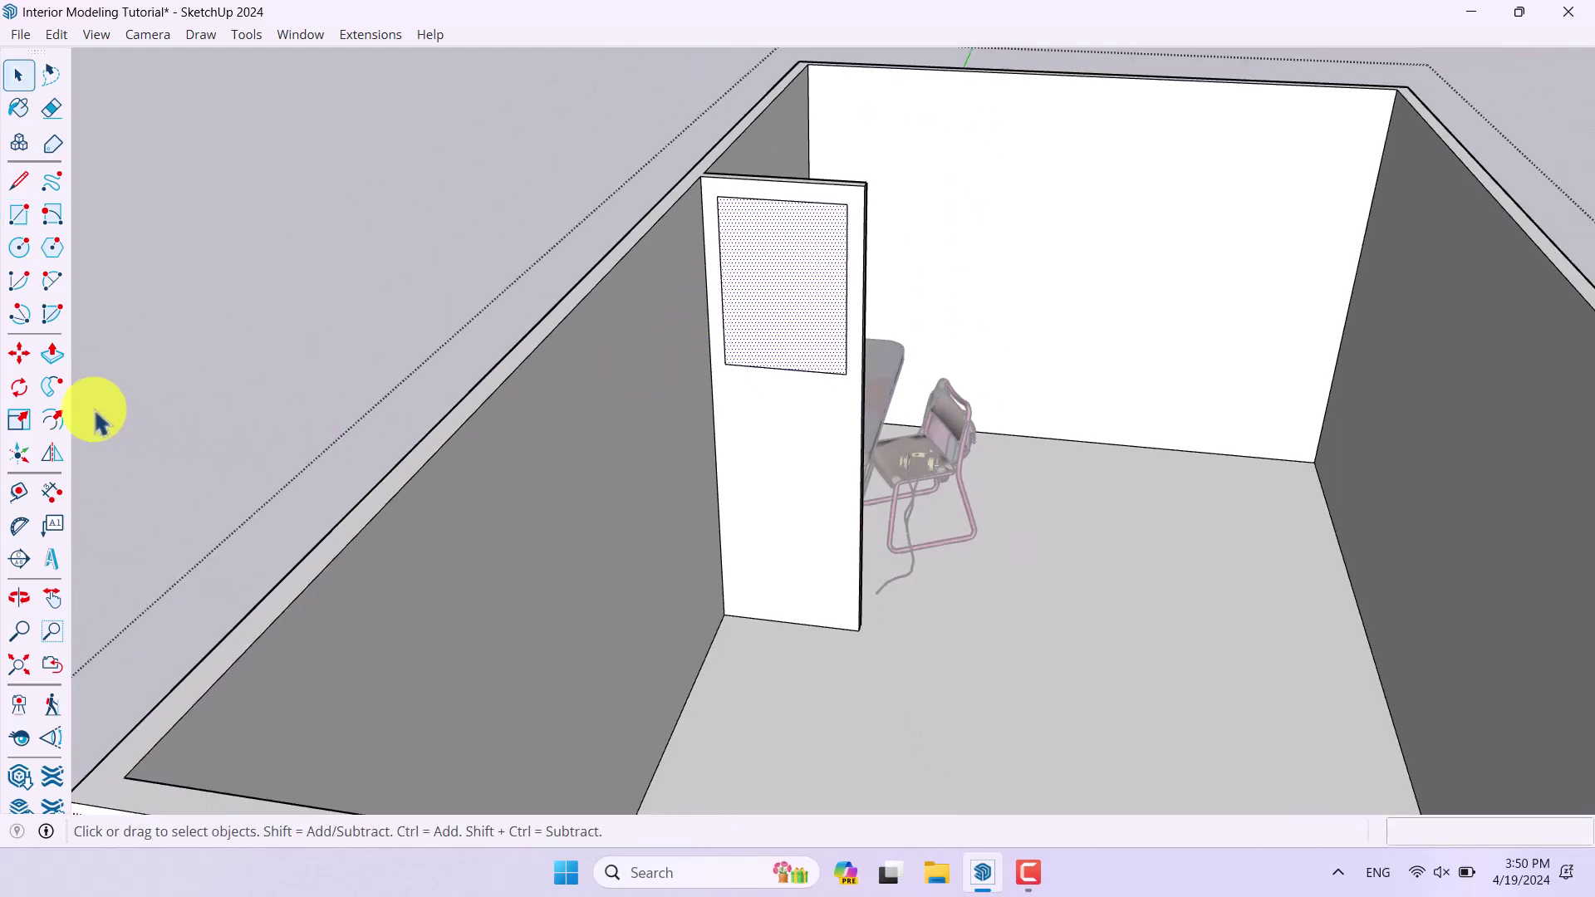
{"action": "left_click", "coordinate": [19, 353]}
{"action": "scroll", "coordinate": [797, 324], "scroll_direction": "up", "scroll_amount": 2}
{"action": "key", "text": "ctrl"}
{"action": "left_click", "coordinate": [873, 302]}
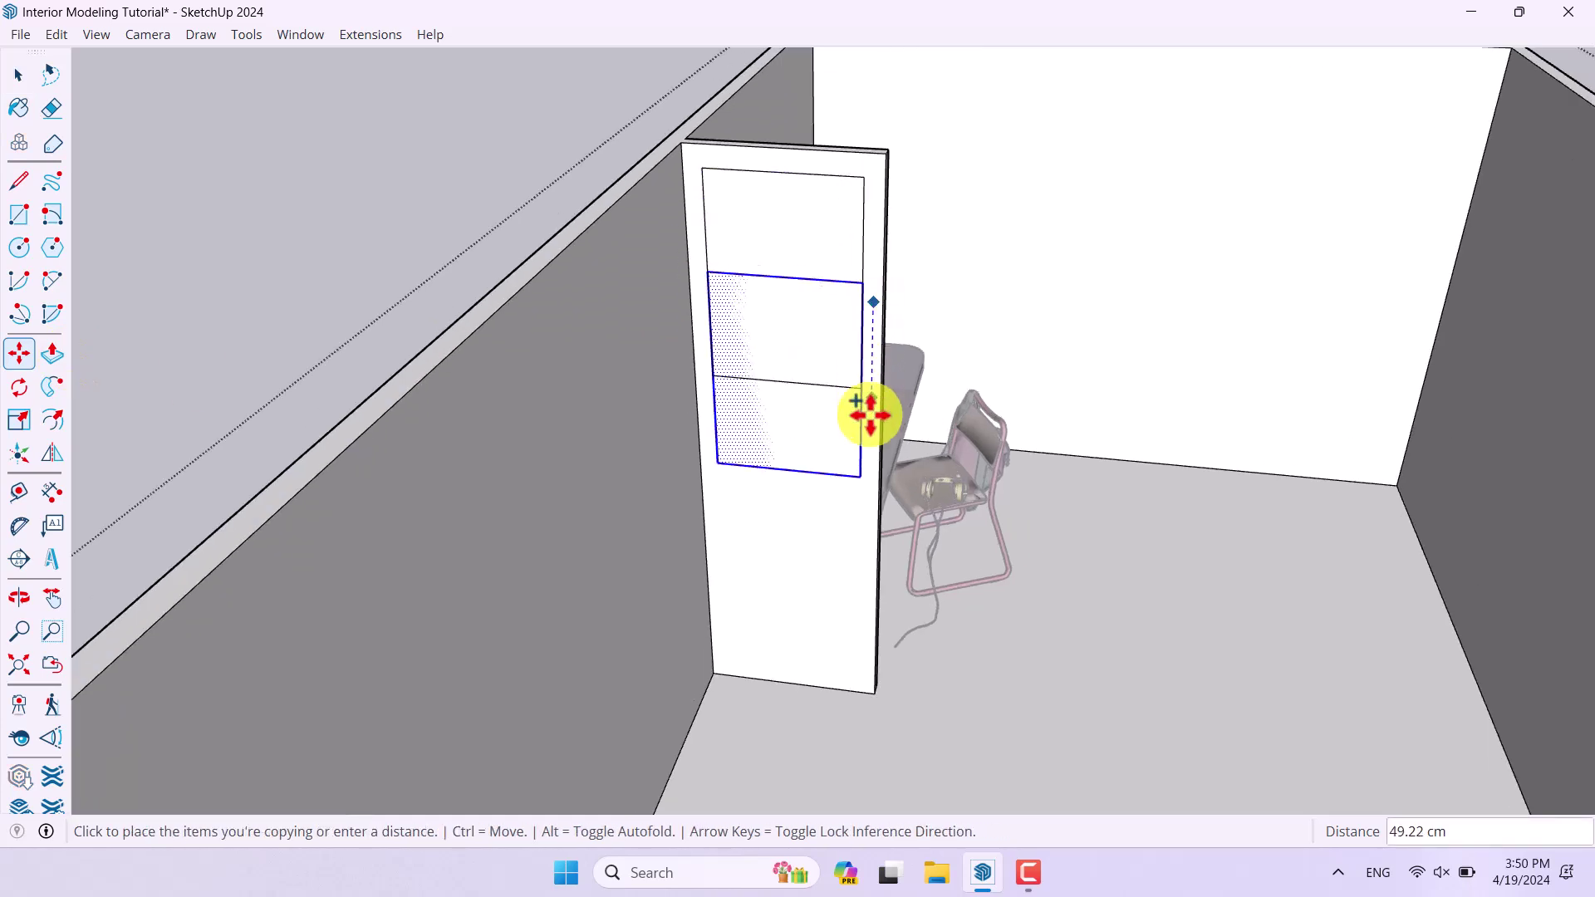
{"action": "left_click", "coordinate": [872, 498]}
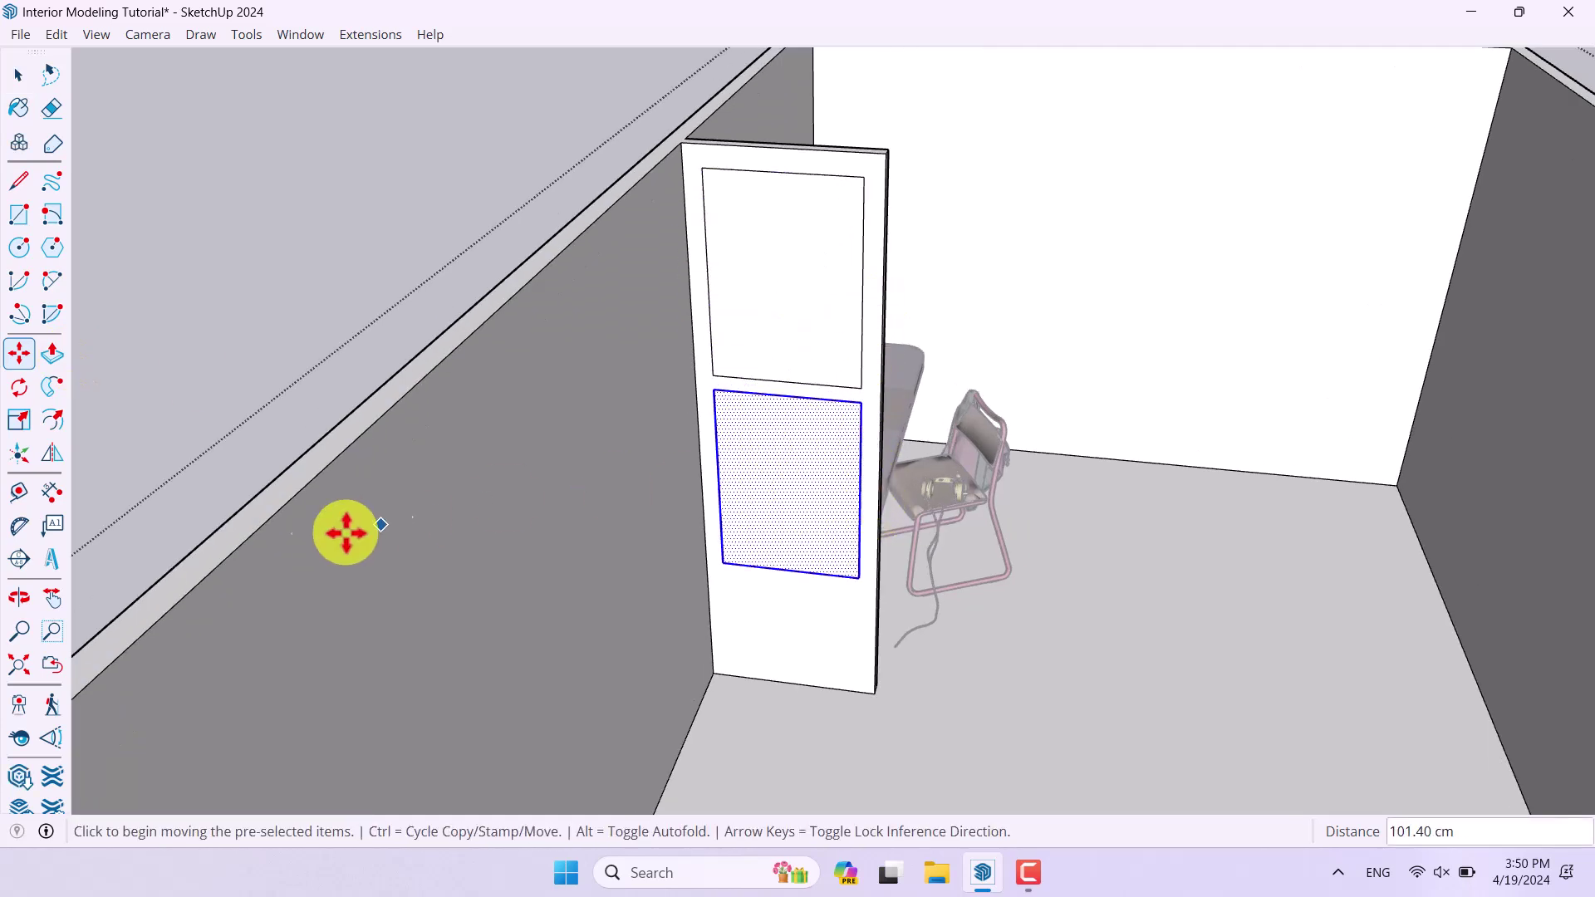
Draw a rectangle across the partition's lower panel.
{"action": "left_click", "coordinate": [20, 215]}
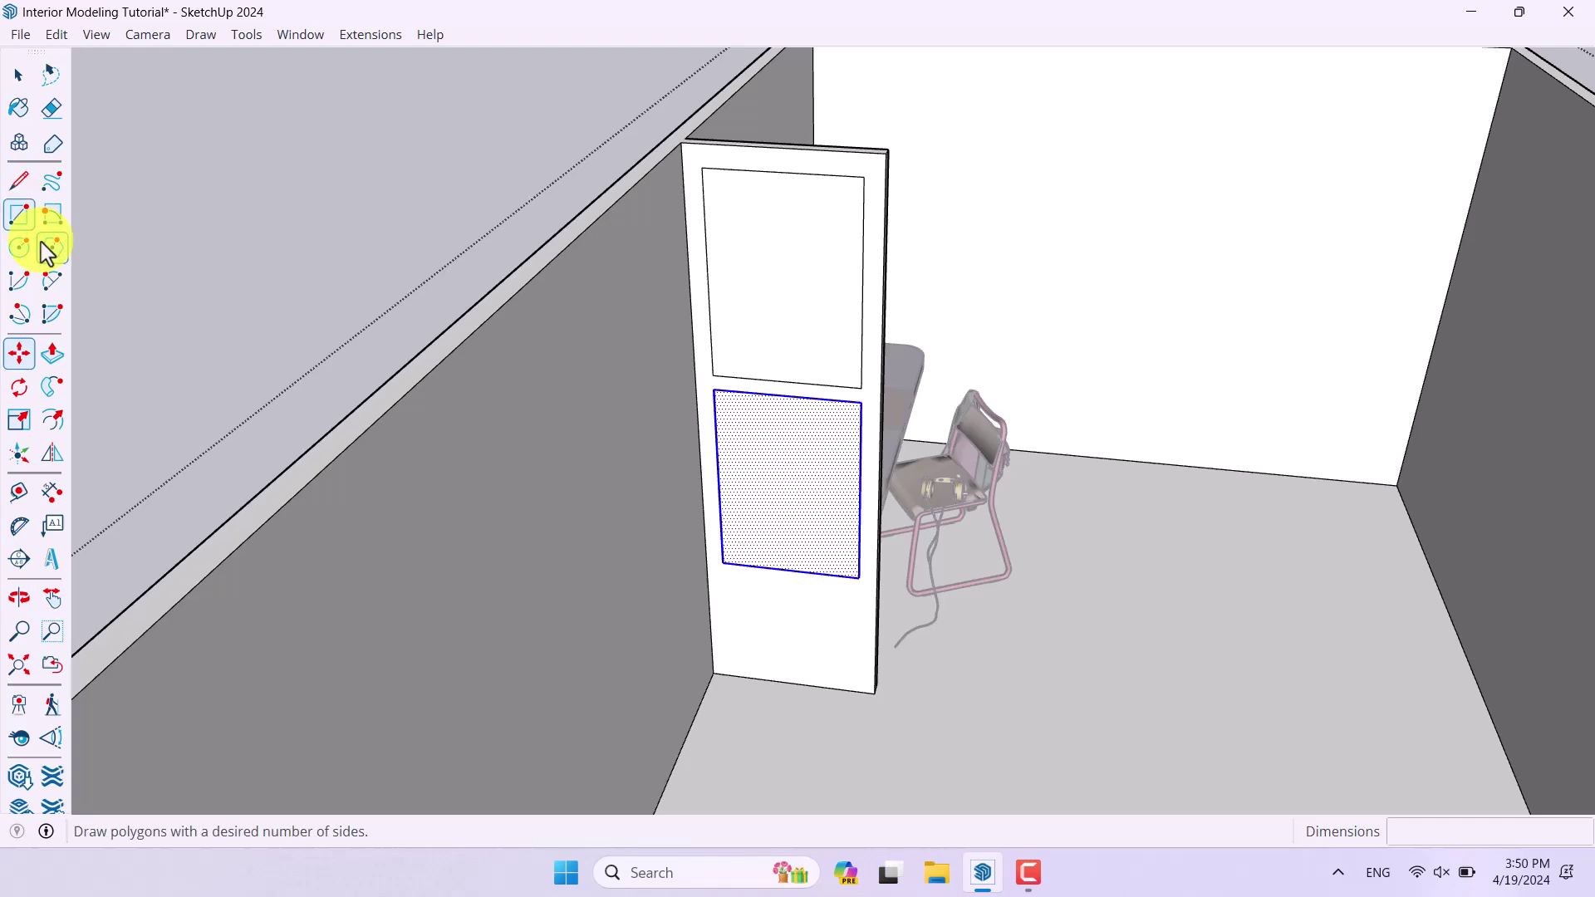
{"action": "scroll", "coordinate": [730, 552], "scroll_direction": "up", "scroll_amount": 5}
{"action": "left_click", "coordinate": [629, 497]}
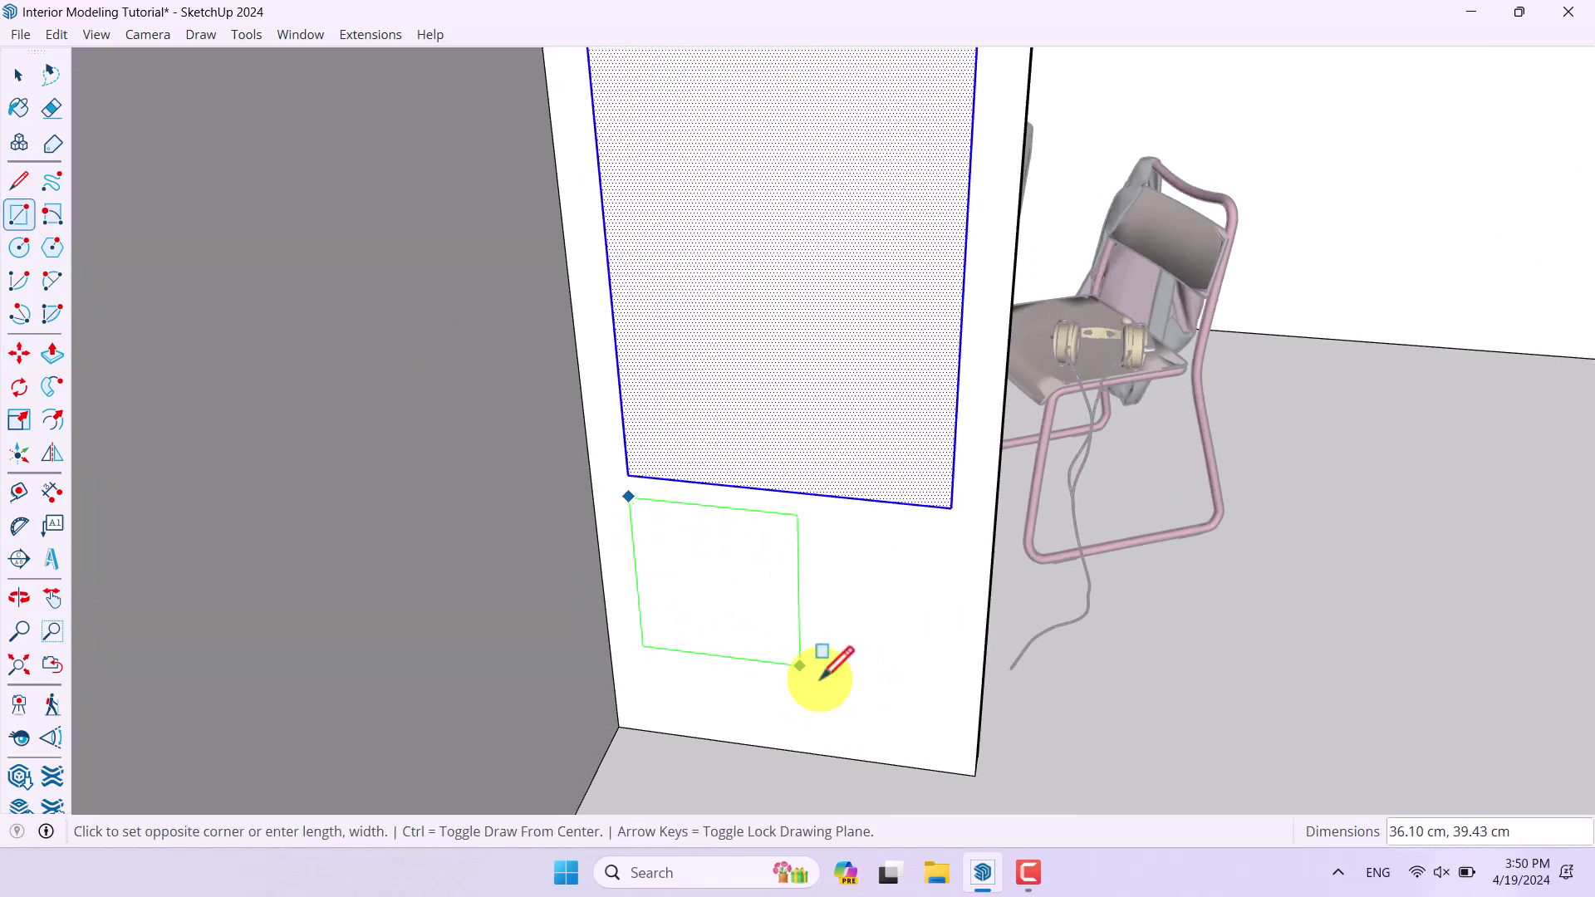
{"action": "left_click", "coordinate": [937, 741]}
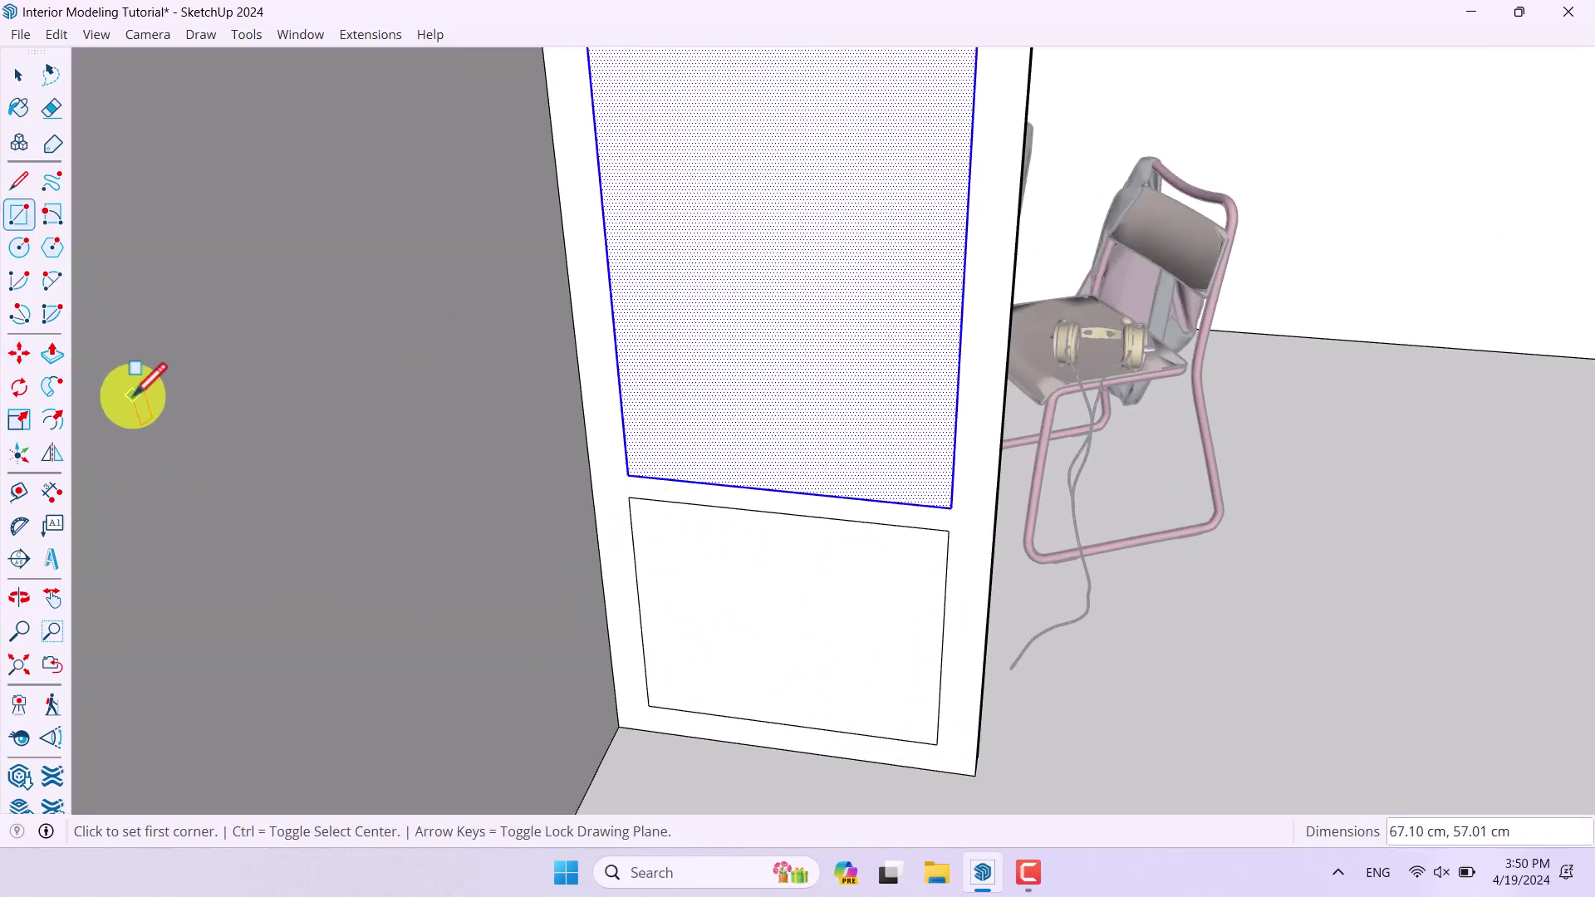
Push the upper and lower panel faces through the partition to open them.
{"action": "left_click", "coordinate": [57, 359]}
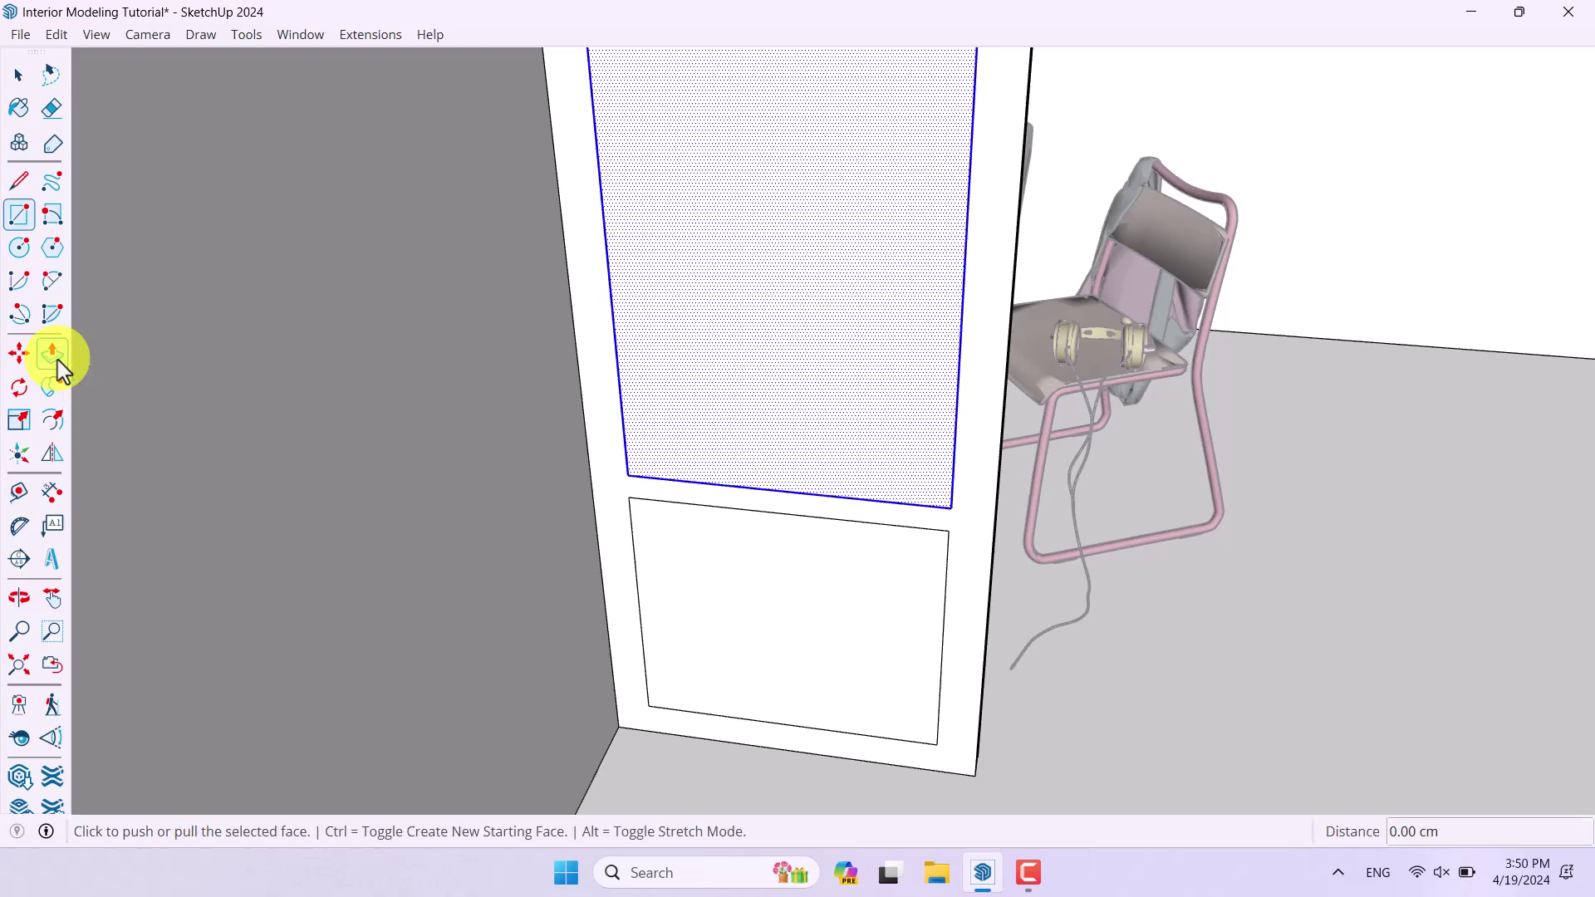
{"action": "left_click", "coordinate": [670, 345]}
{"action": "left_click", "coordinate": [776, 598]}
{"action": "double_click", "coordinate": [776, 599]}
{"action": "scroll", "coordinate": [897, 796], "scroll_direction": "down", "scroll_amount": 3}
{"action": "scroll", "coordinate": [847, 314], "scroll_direction": "down", "scroll_amount": 3}
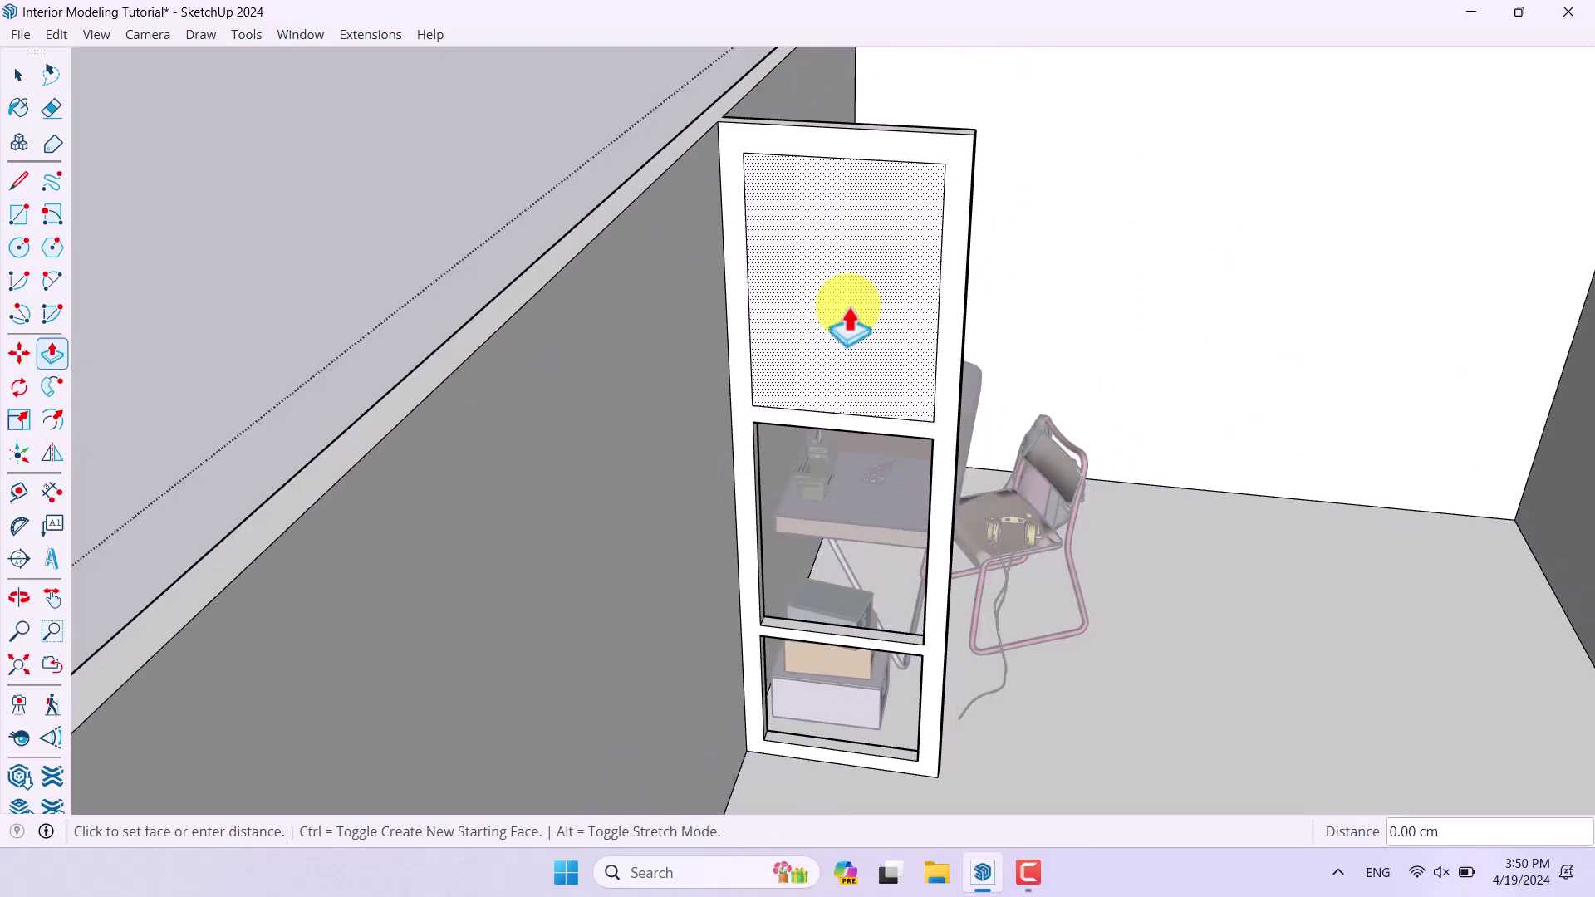
{"action": "key", "text": "space"}
{"action": "scroll", "coordinate": [775, 338], "scroll_direction": "down", "scroll_amount": 3}
{"action": "middle_click_drag", "start_coordinate": [552, 124], "coordinate": [516, 526]}
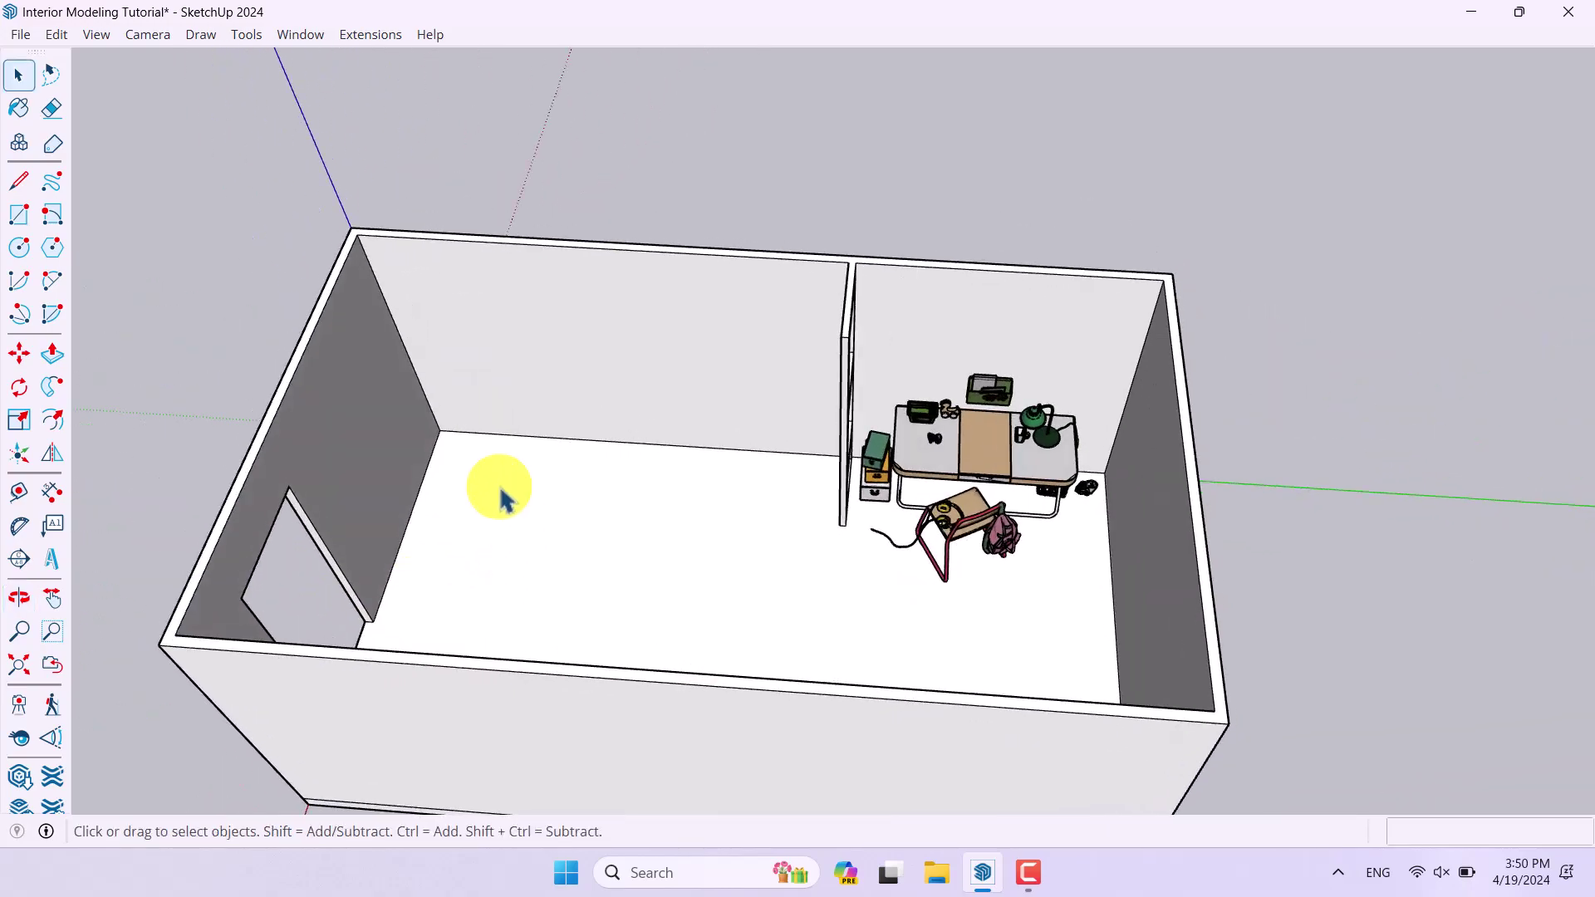
{"action": "scroll", "coordinate": [498, 498], "scroll_direction": "up", "scroll_amount": 3}
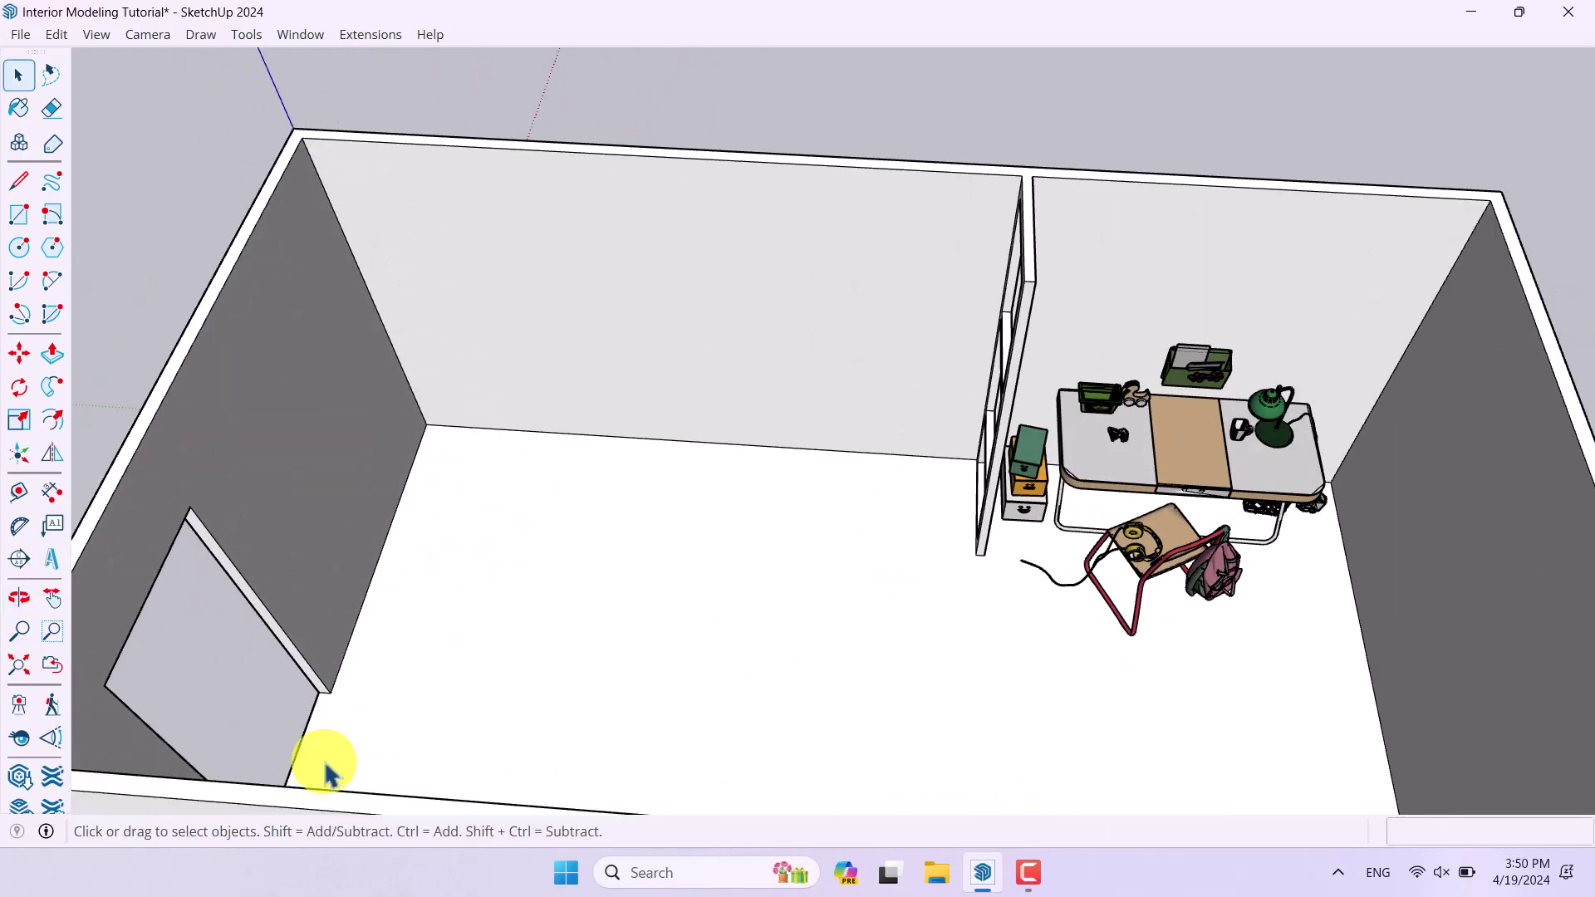
Find 'ikea outdoor set + vray' in 3D Warehouse's Furniture Set results and load it into the model.
{"action": "left_click", "coordinate": [19, 785]}
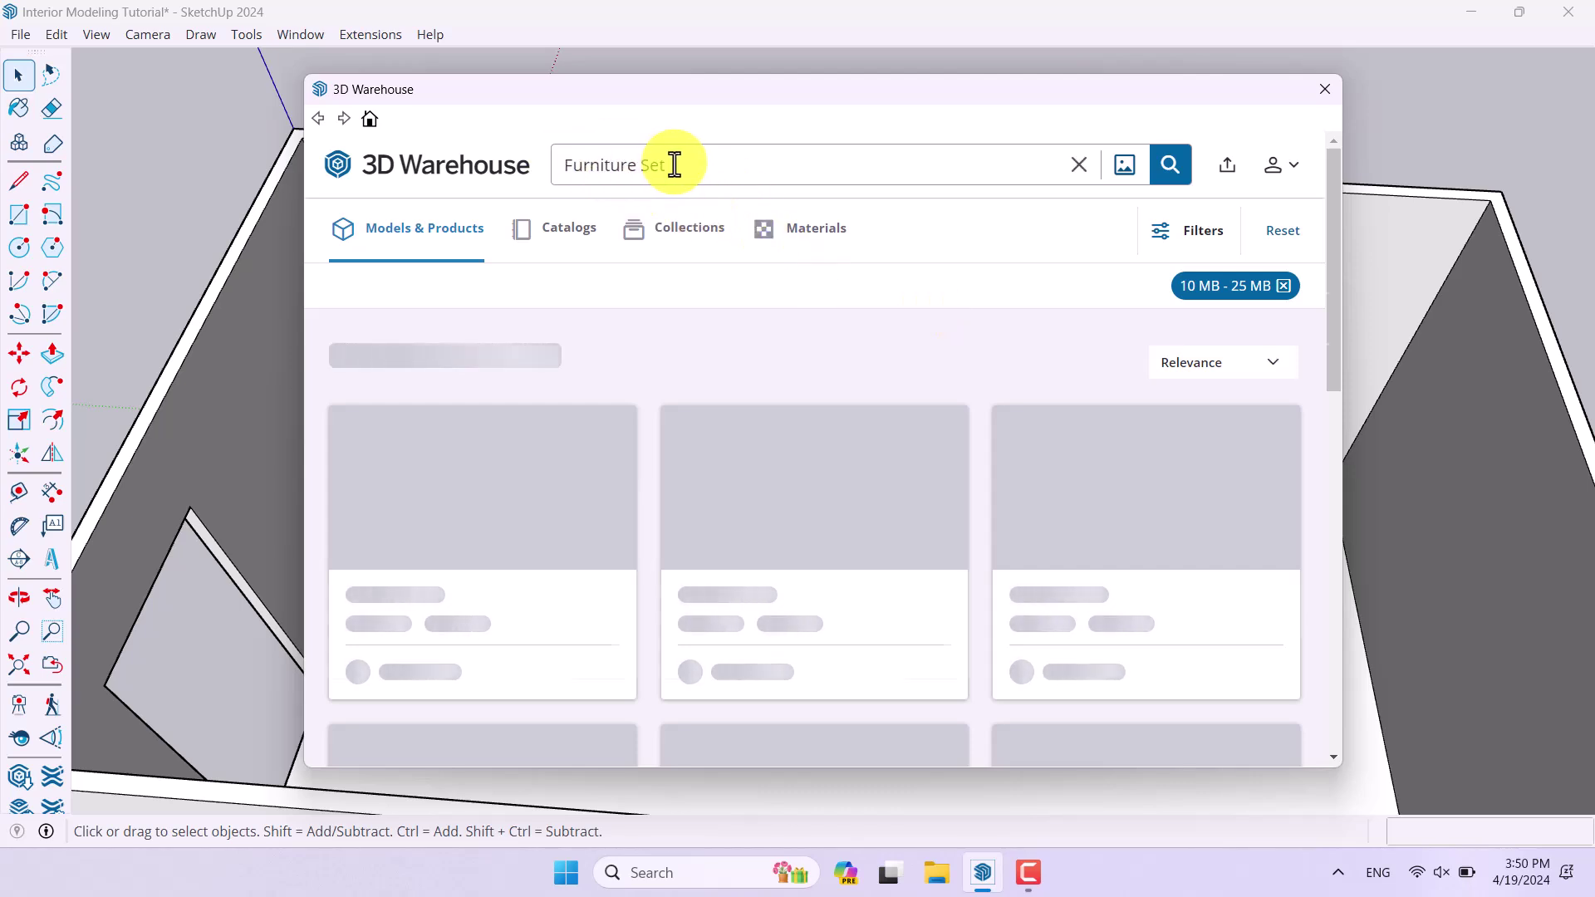
{"action": "scroll", "coordinate": [631, 165], "scroll_direction": "down", "scroll_amount": 3}
{"action": "scroll", "coordinate": [872, 587], "scroll_direction": "up", "scroll_amount": 10}
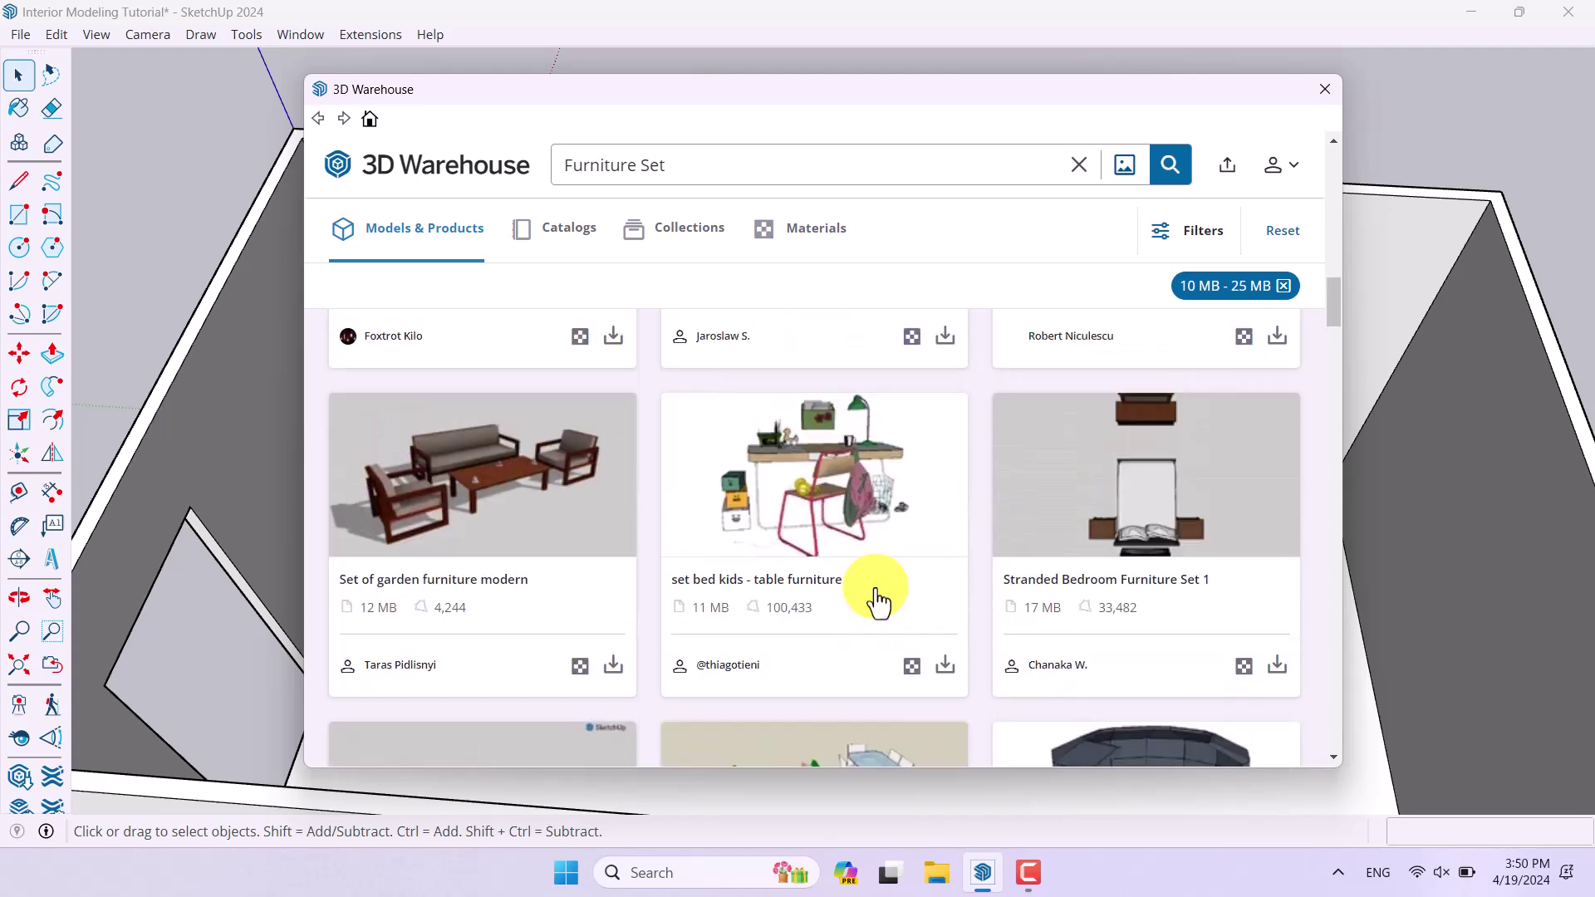
{"action": "scroll", "coordinate": [764, 545], "scroll_direction": "down", "scroll_amount": 15}
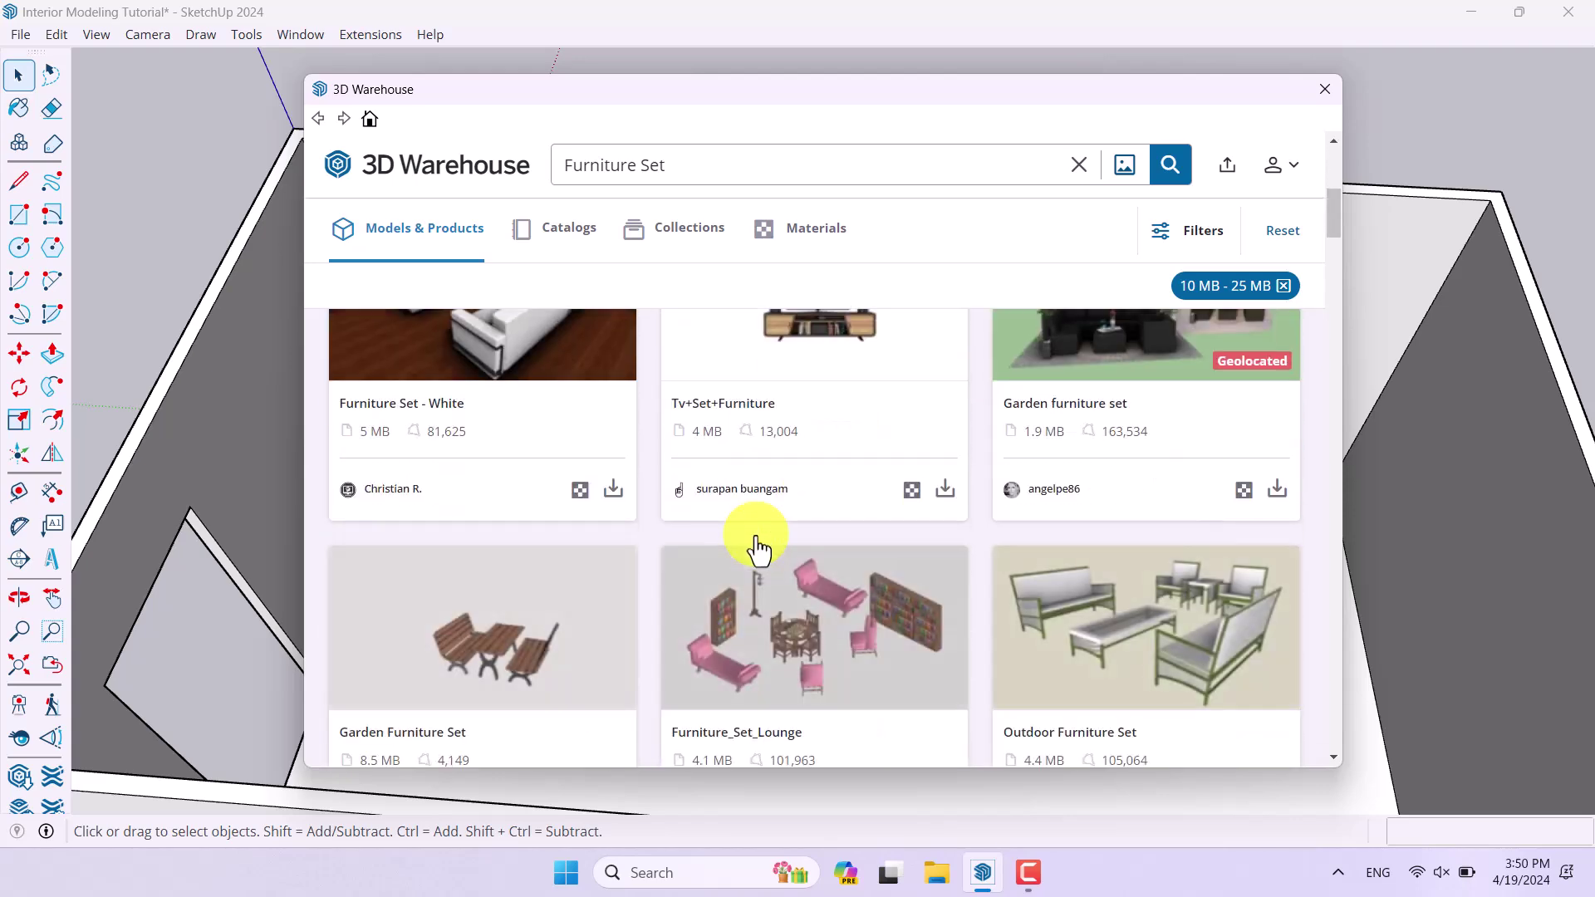
{"action": "scroll", "coordinate": [760, 544], "scroll_direction": "down", "scroll_amount": 12}
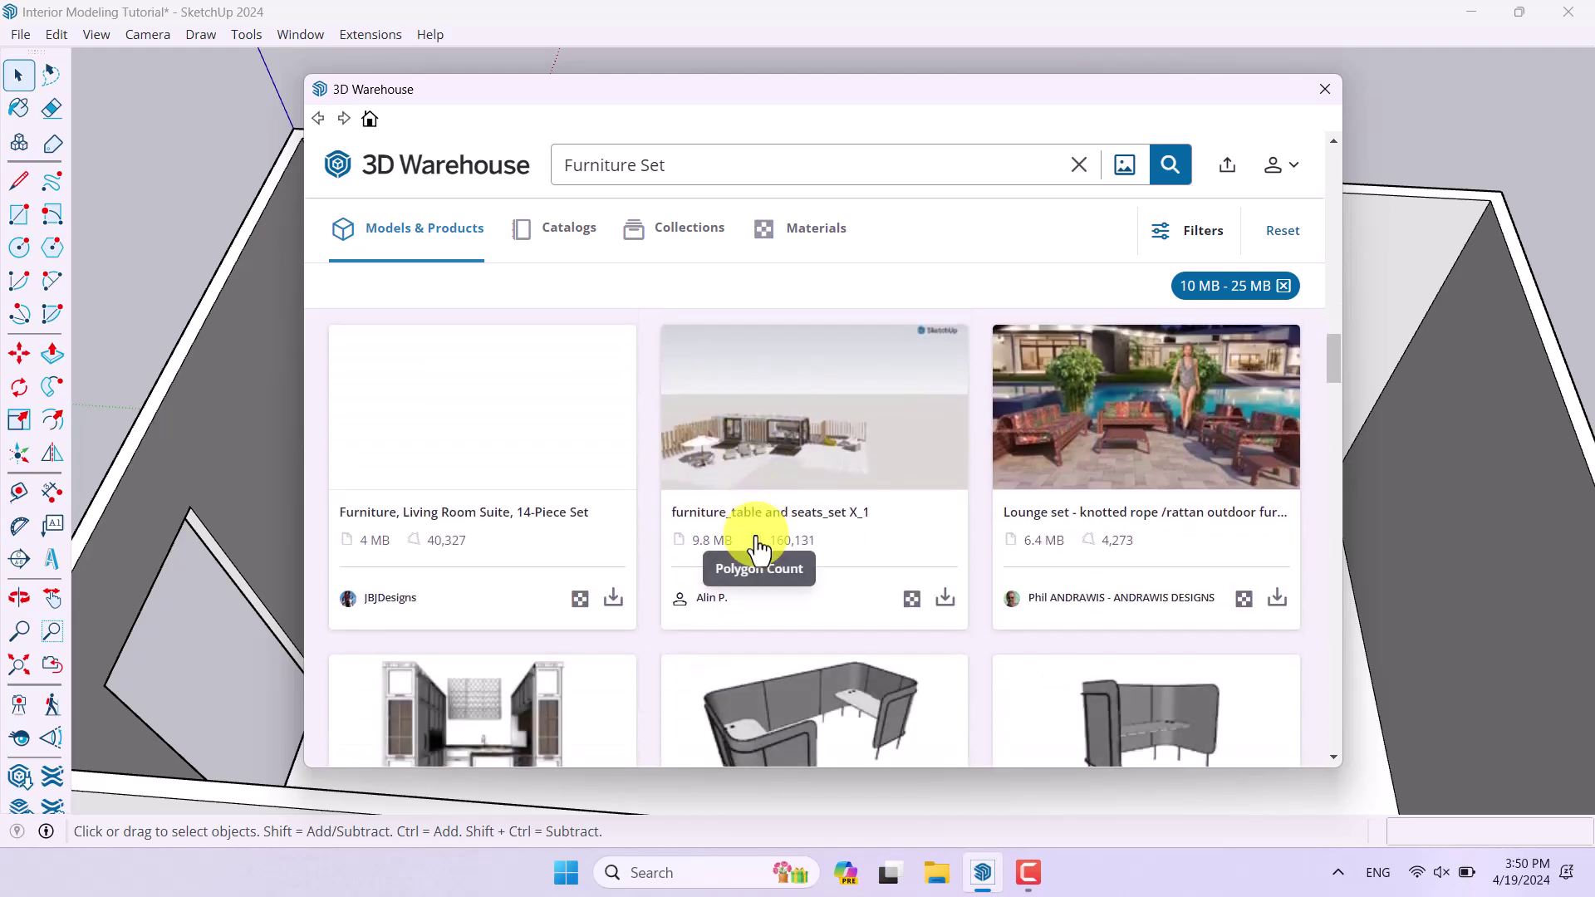
{"action": "scroll", "coordinate": [759, 548], "scroll_direction": "down", "scroll_amount": 6}
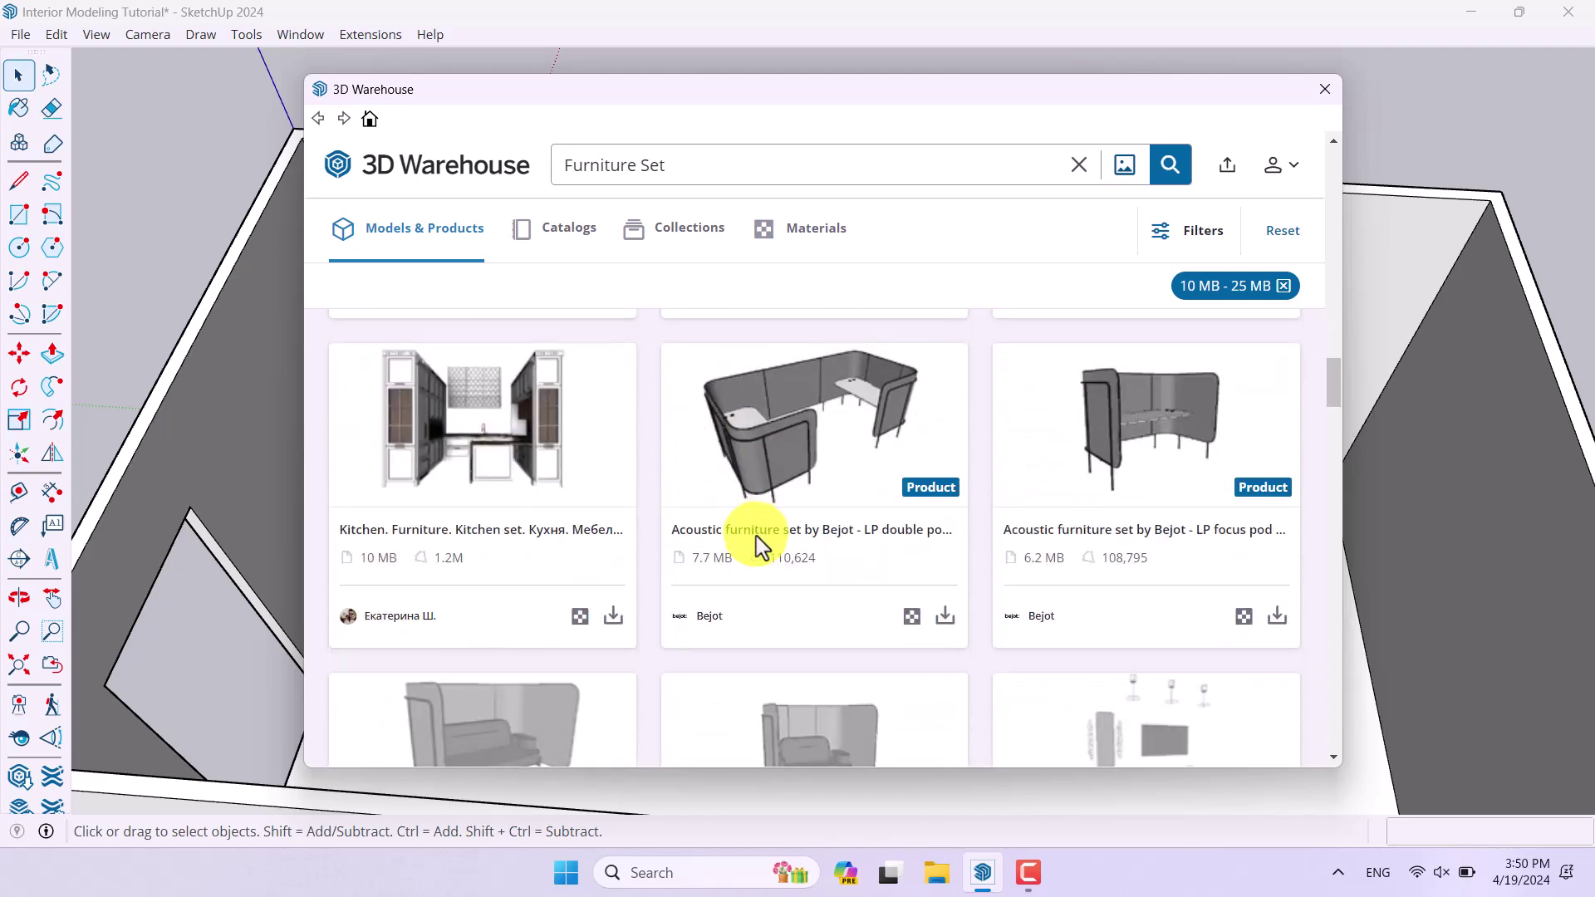
{"action": "scroll", "coordinate": [758, 549], "scroll_direction": "down", "scroll_amount": 5}
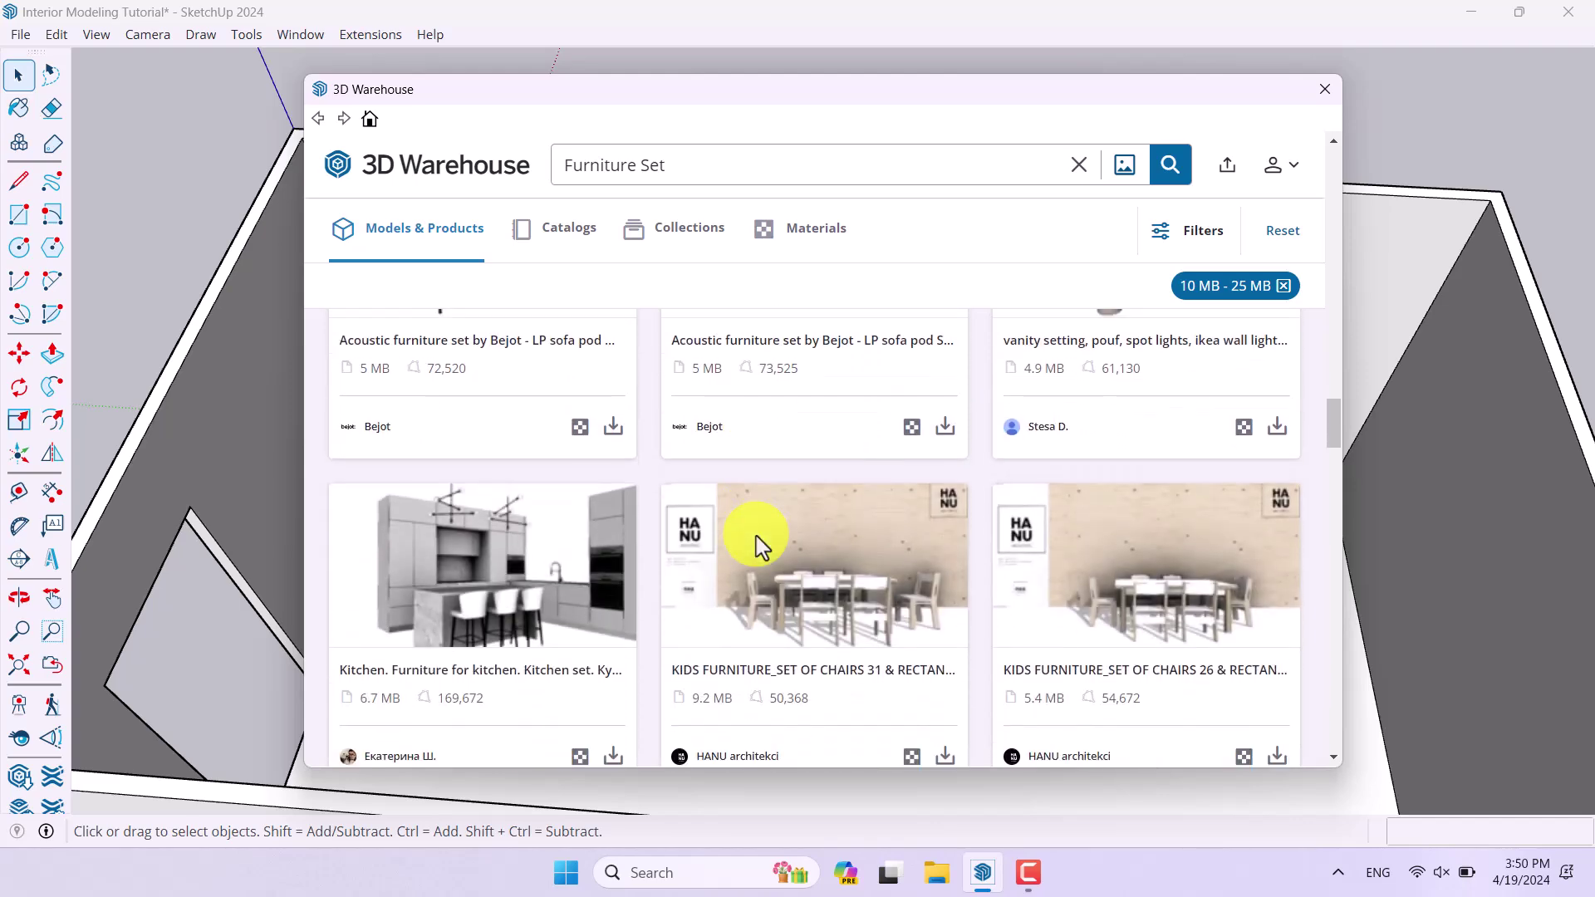
{"action": "scroll", "coordinate": [759, 548], "scroll_direction": "down", "scroll_amount": 5}
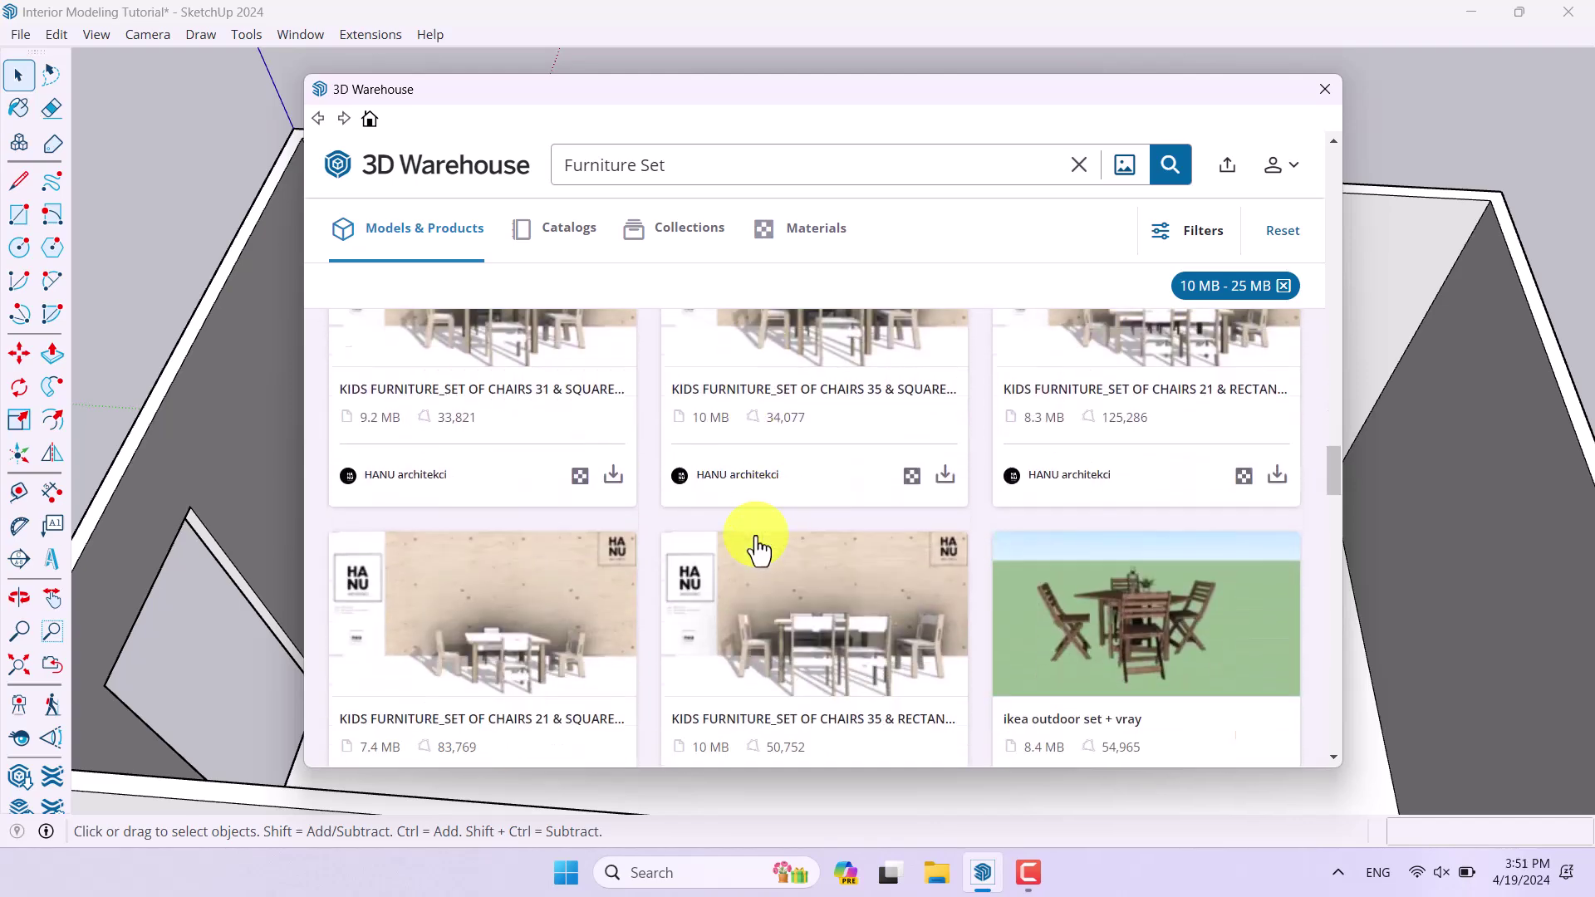
{"action": "scroll", "coordinate": [758, 548], "scroll_direction": "up", "scroll_amount": 2}
{"action": "scroll", "coordinate": [759, 540], "scroll_direction": "down", "scroll_amount": 5}
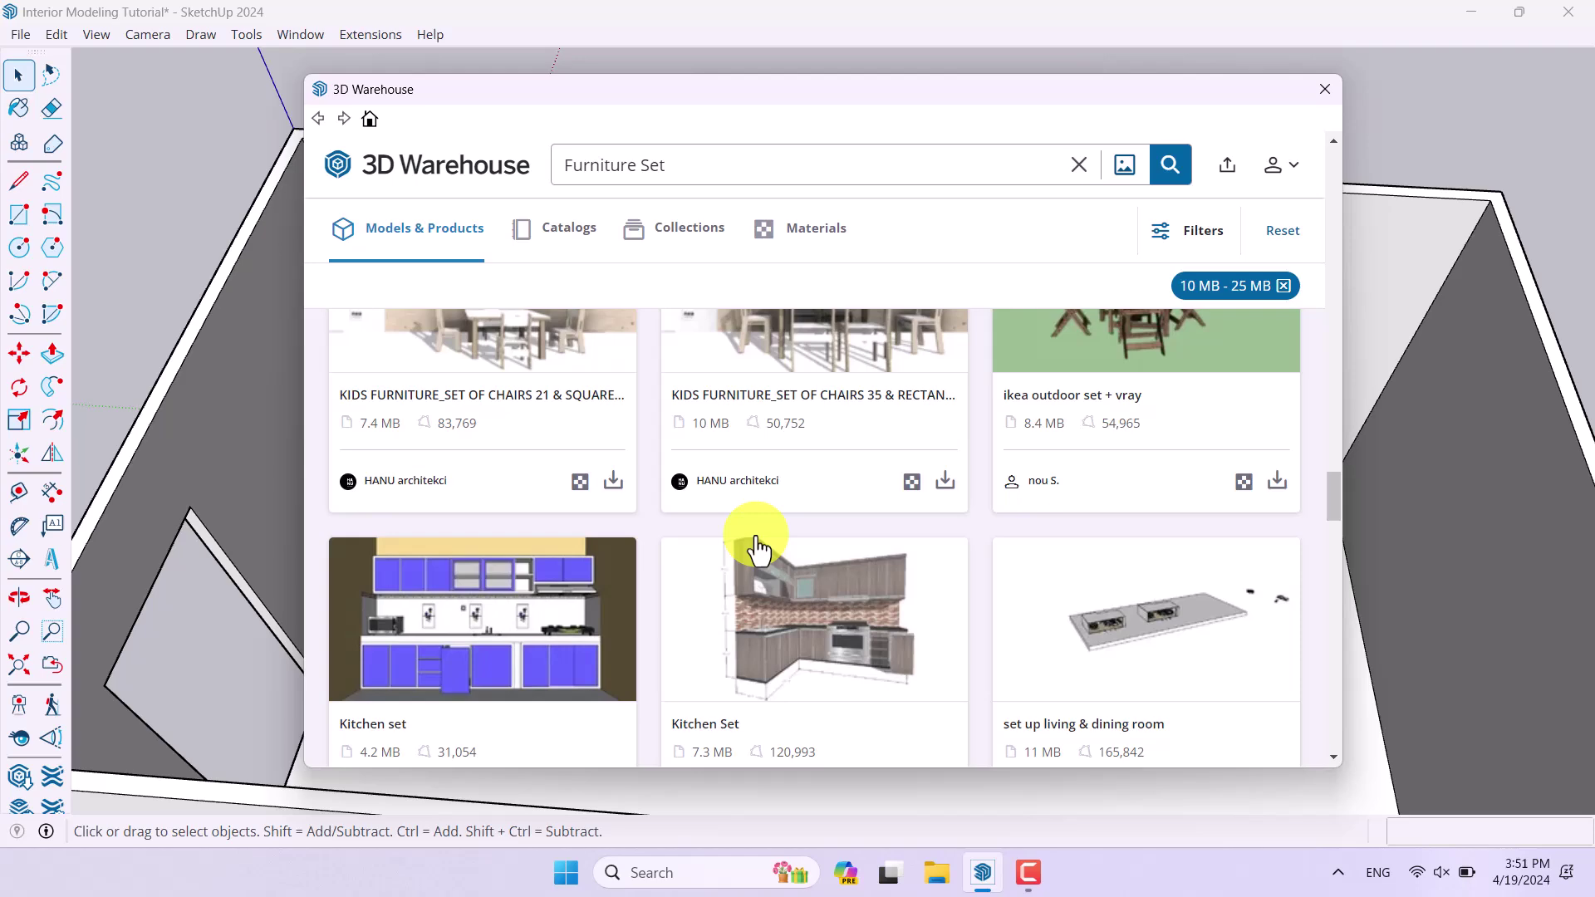
{"action": "scroll", "coordinate": [755, 544], "scroll_direction": "down", "scroll_amount": 3}
{"action": "scroll", "coordinate": [752, 542], "scroll_direction": "up", "scroll_amount": 7}
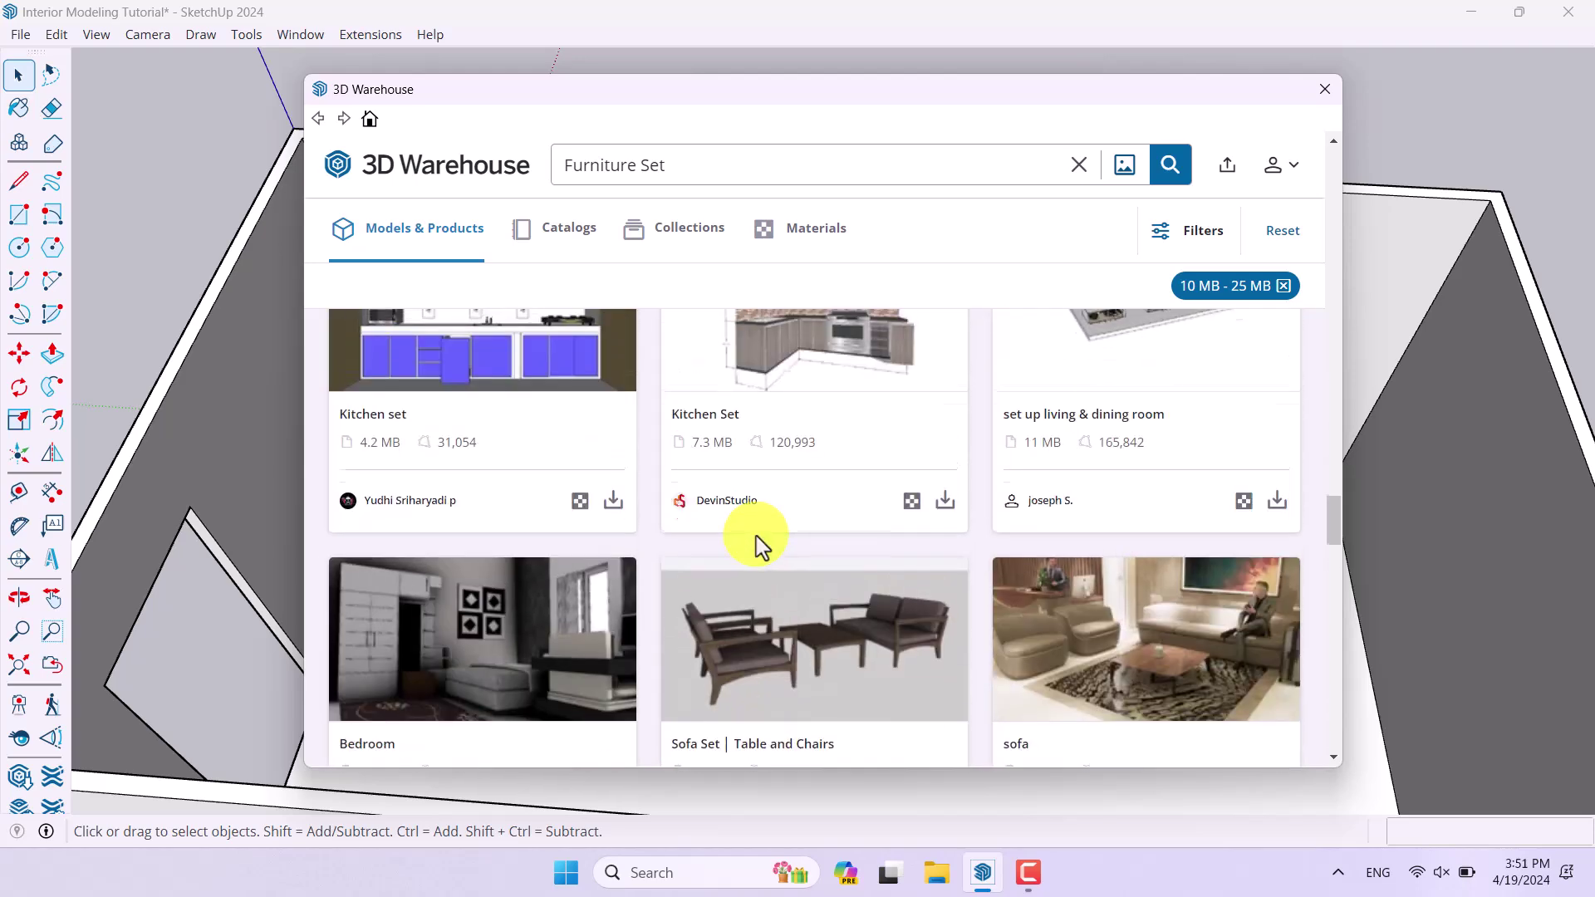
{"action": "left_click", "coordinate": [1280, 698]}
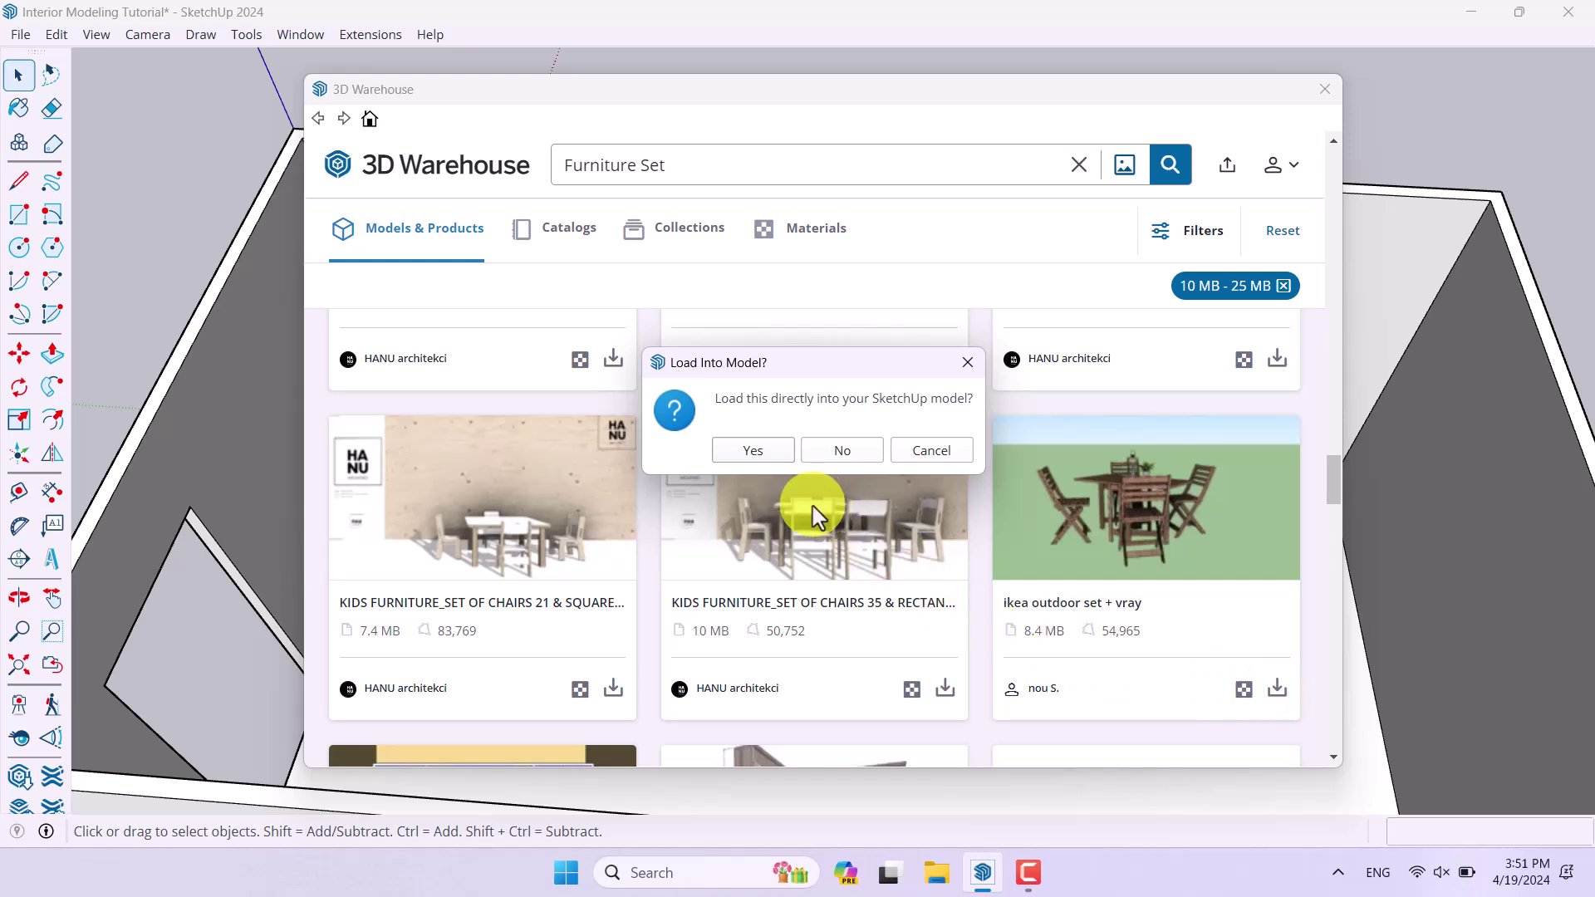
{"action": "left_click", "coordinate": [744, 451]}
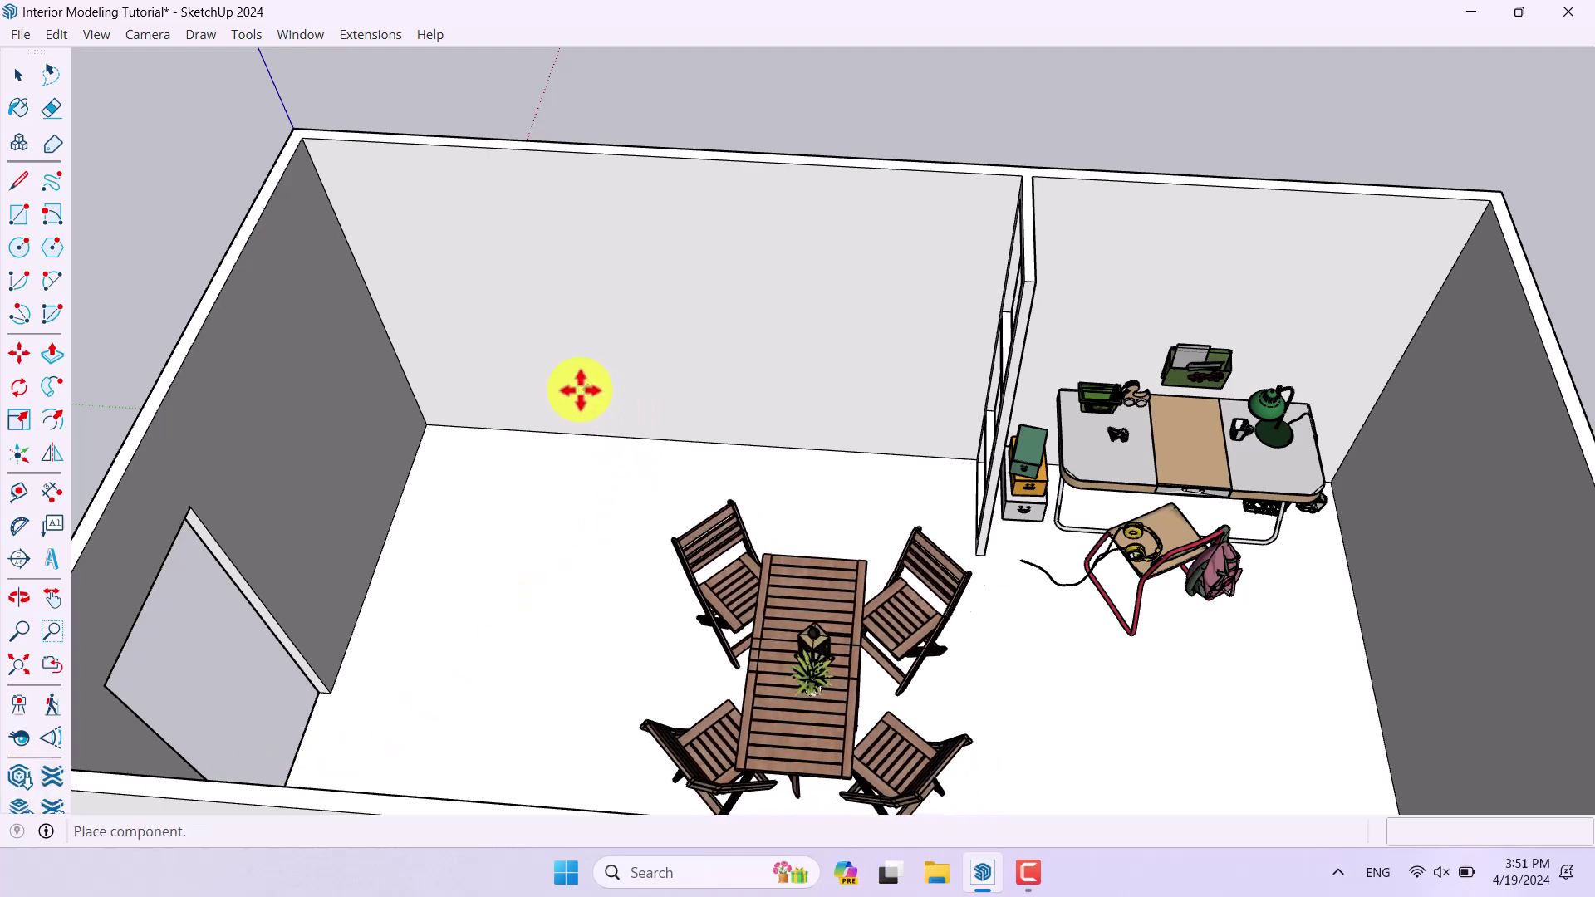
Place the outdoor dining set in the room and make a first move of it.
{"action": "left_click", "coordinate": [502, 477]}
{"action": "middle_click_drag", "start_coordinate": [723, 470], "coordinate": [264, 644]}
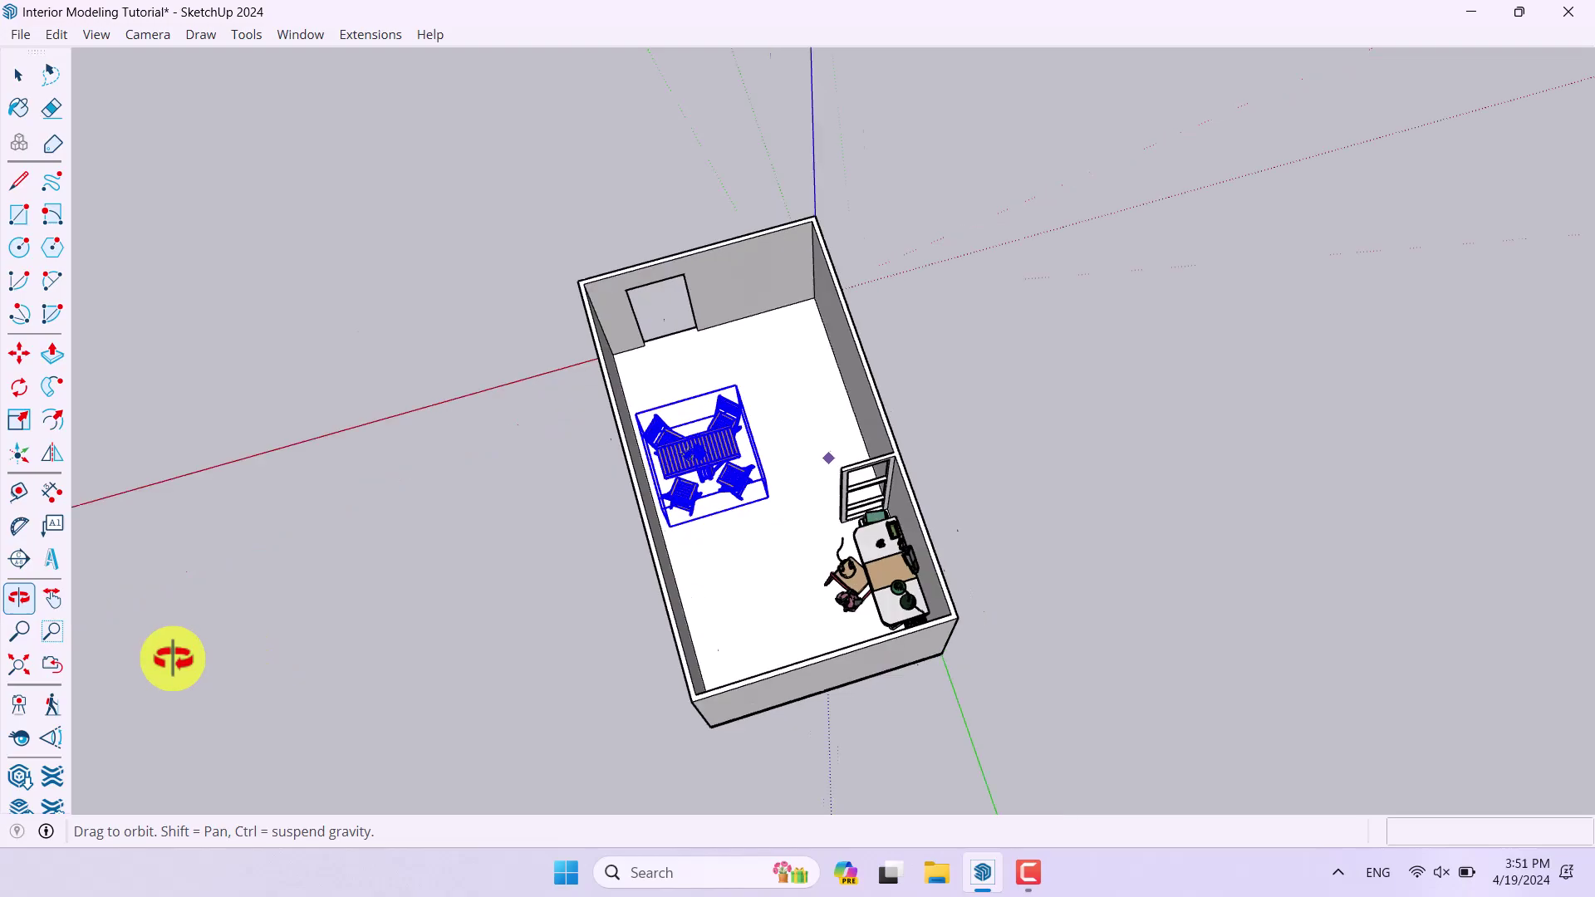
{"action": "left_click_drag", "start_coordinate": [264, 644], "coordinate": [712, 427]}
{"action": "key", "text": "m"}
{"action": "left_click", "coordinate": [687, 588]}
{"action": "left_click", "coordinate": [860, 591]}
{"action": "middle_click_drag", "start_coordinate": [765, 580], "coordinate": [889, 644]}
{"action": "scroll", "coordinate": [640, 697], "scroll_direction": "up", "scroll_amount": 3}
{"action": "left_click", "coordinate": [641, 698]}
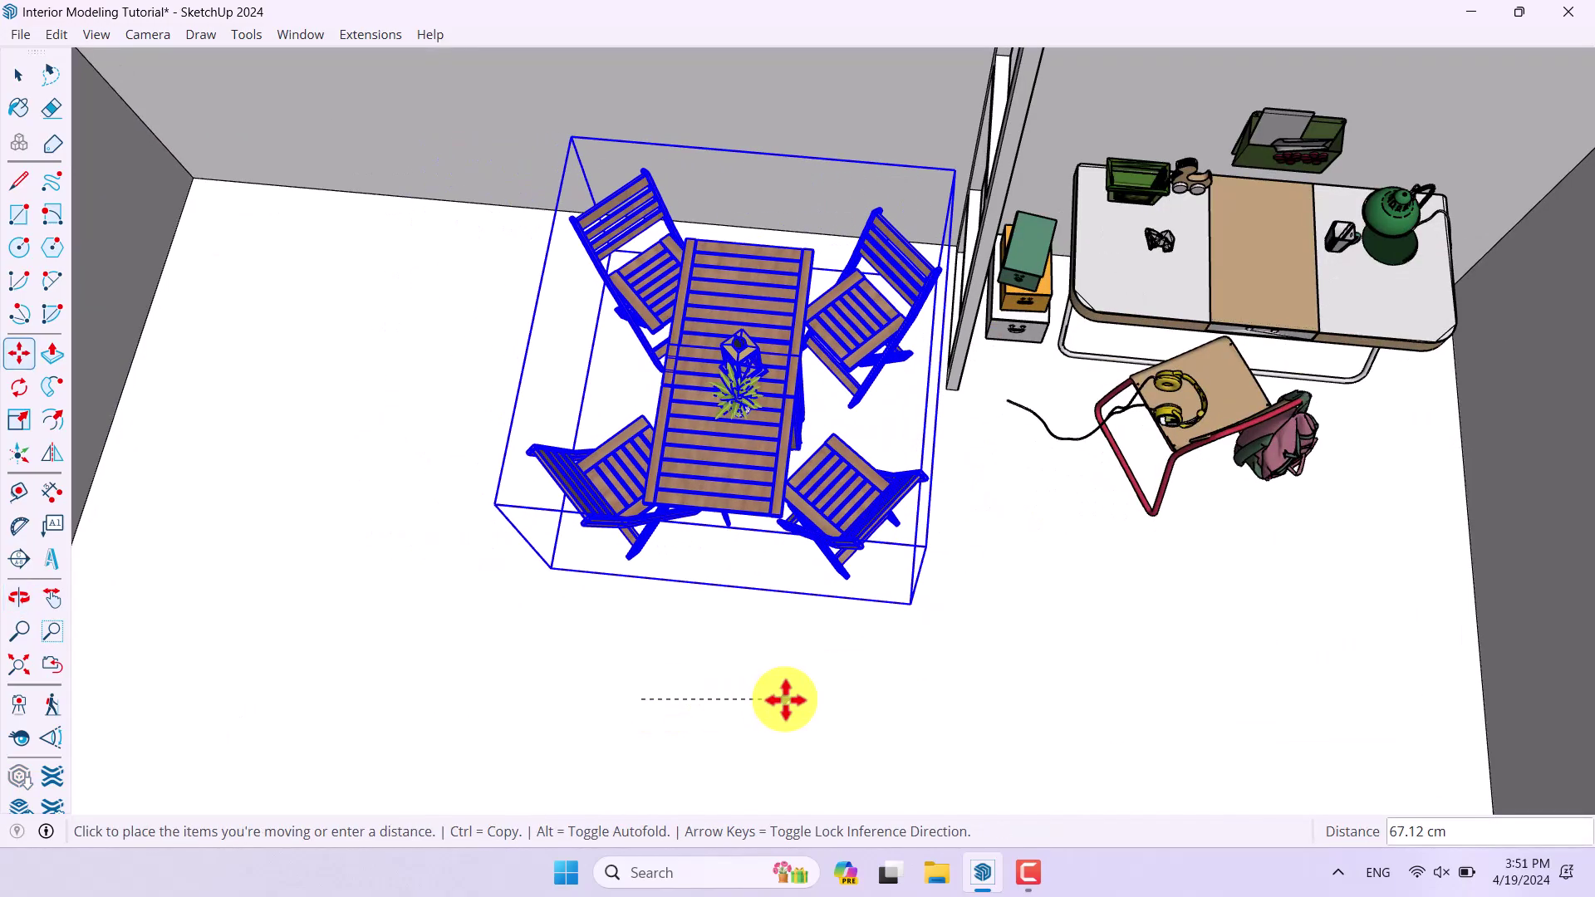
{"action": "middle_click_drag", "start_coordinate": [776, 709], "coordinate": [1147, 360]}
{"action": "left_click", "coordinate": [825, 423]}
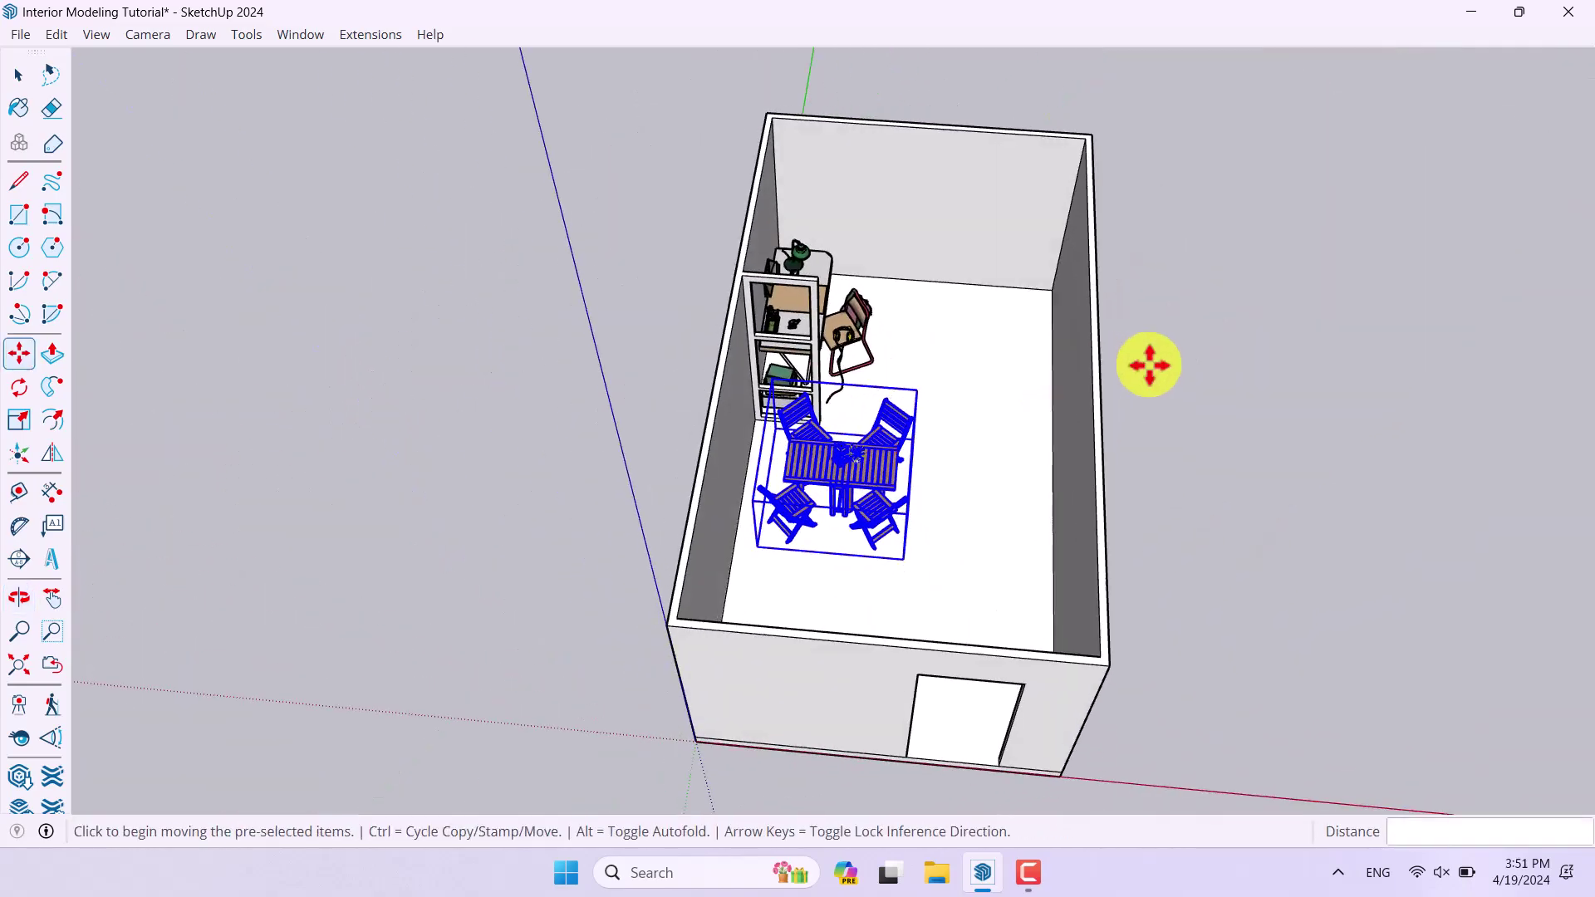
Reposition the table and chairs near the left wall, clear of the desk.
{"action": "scroll", "coordinate": [889, 561], "scroll_direction": "up", "scroll_amount": 5}
{"action": "left_click", "coordinate": [801, 565]}
{"action": "scroll", "coordinate": [983, 459], "scroll_direction": "down", "scroll_amount": 5}
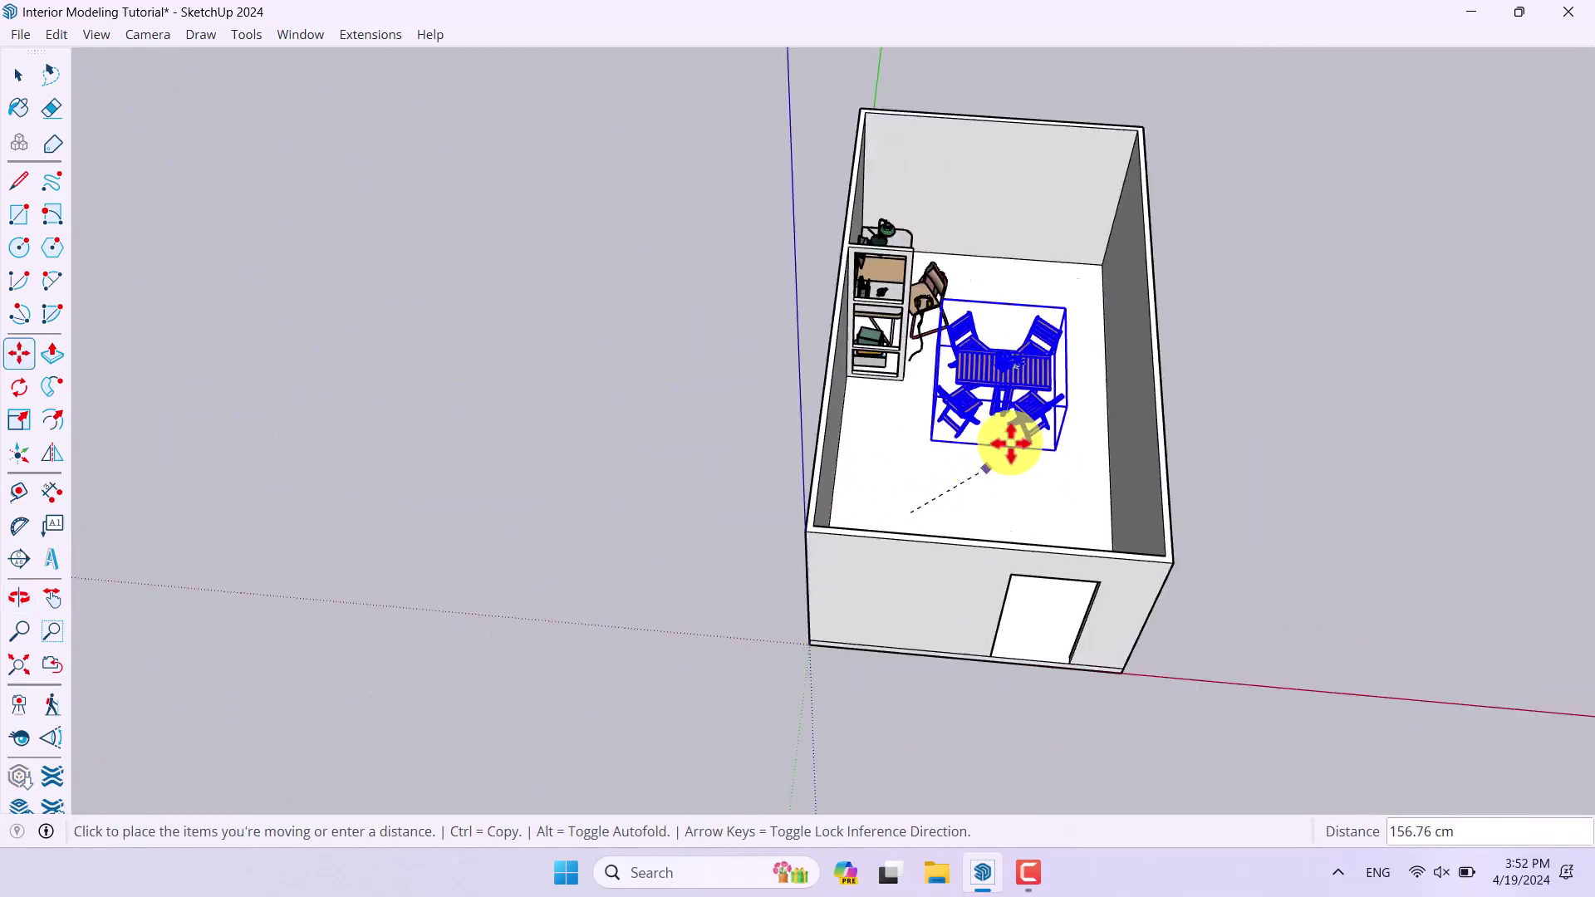
{"action": "scroll", "coordinate": [986, 470], "scroll_direction": "up", "scroll_amount": 5}
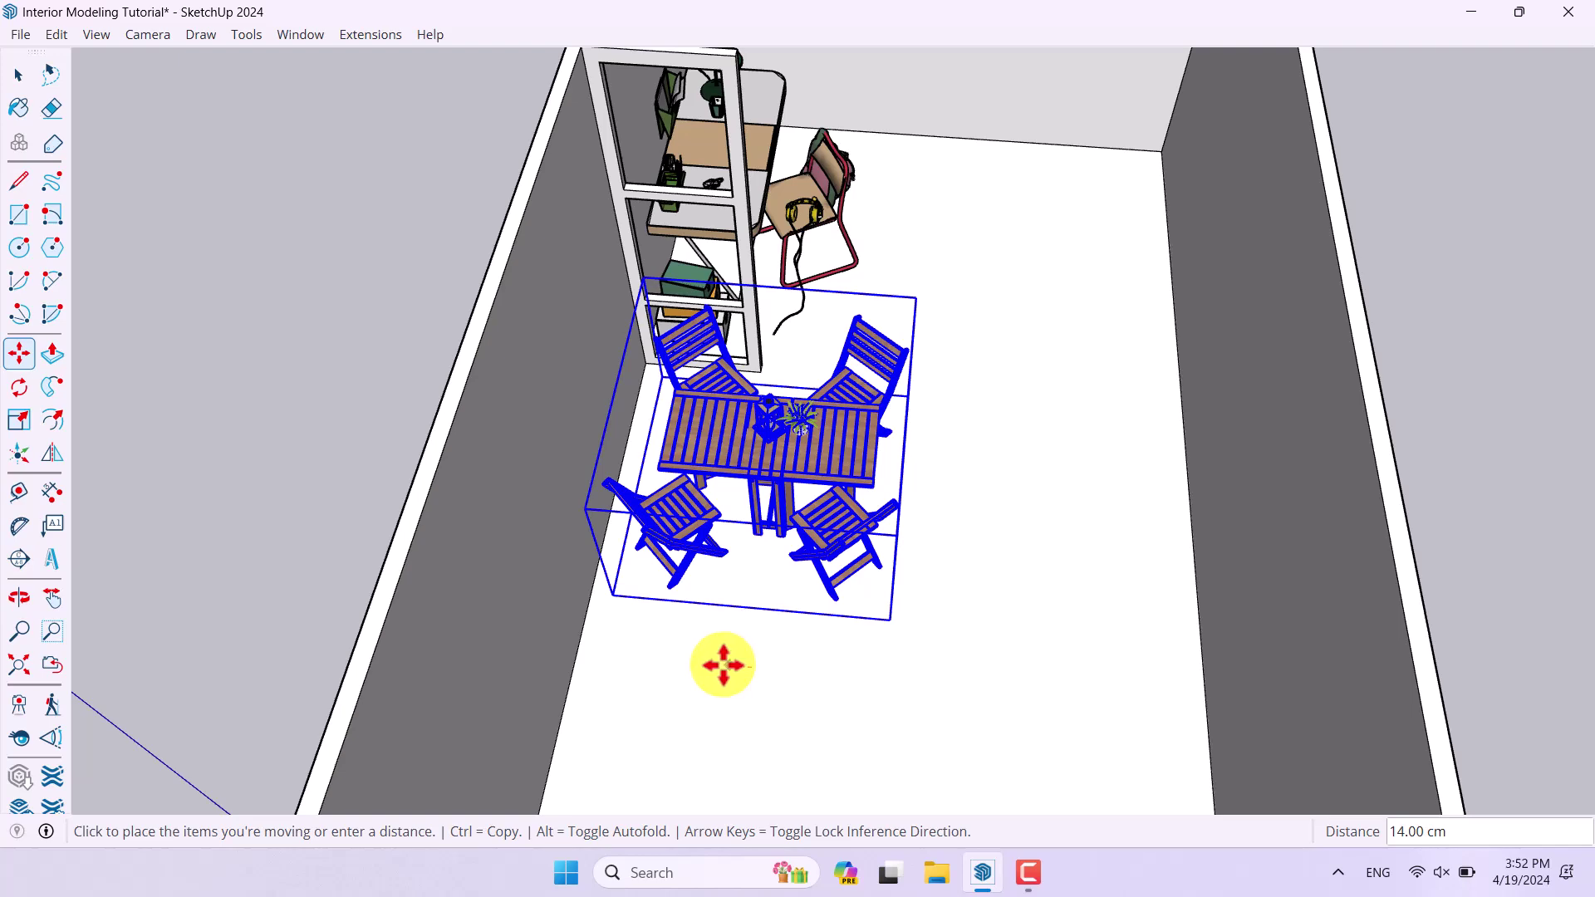
{"action": "left_click", "coordinate": [717, 665]}
{"action": "scroll", "coordinate": [1048, 477], "scroll_direction": "down", "scroll_amount": 2}
{"action": "middle_click_drag", "start_coordinate": [1049, 477], "coordinate": [855, 623]}
{"action": "left_click", "coordinate": [811, 587]}
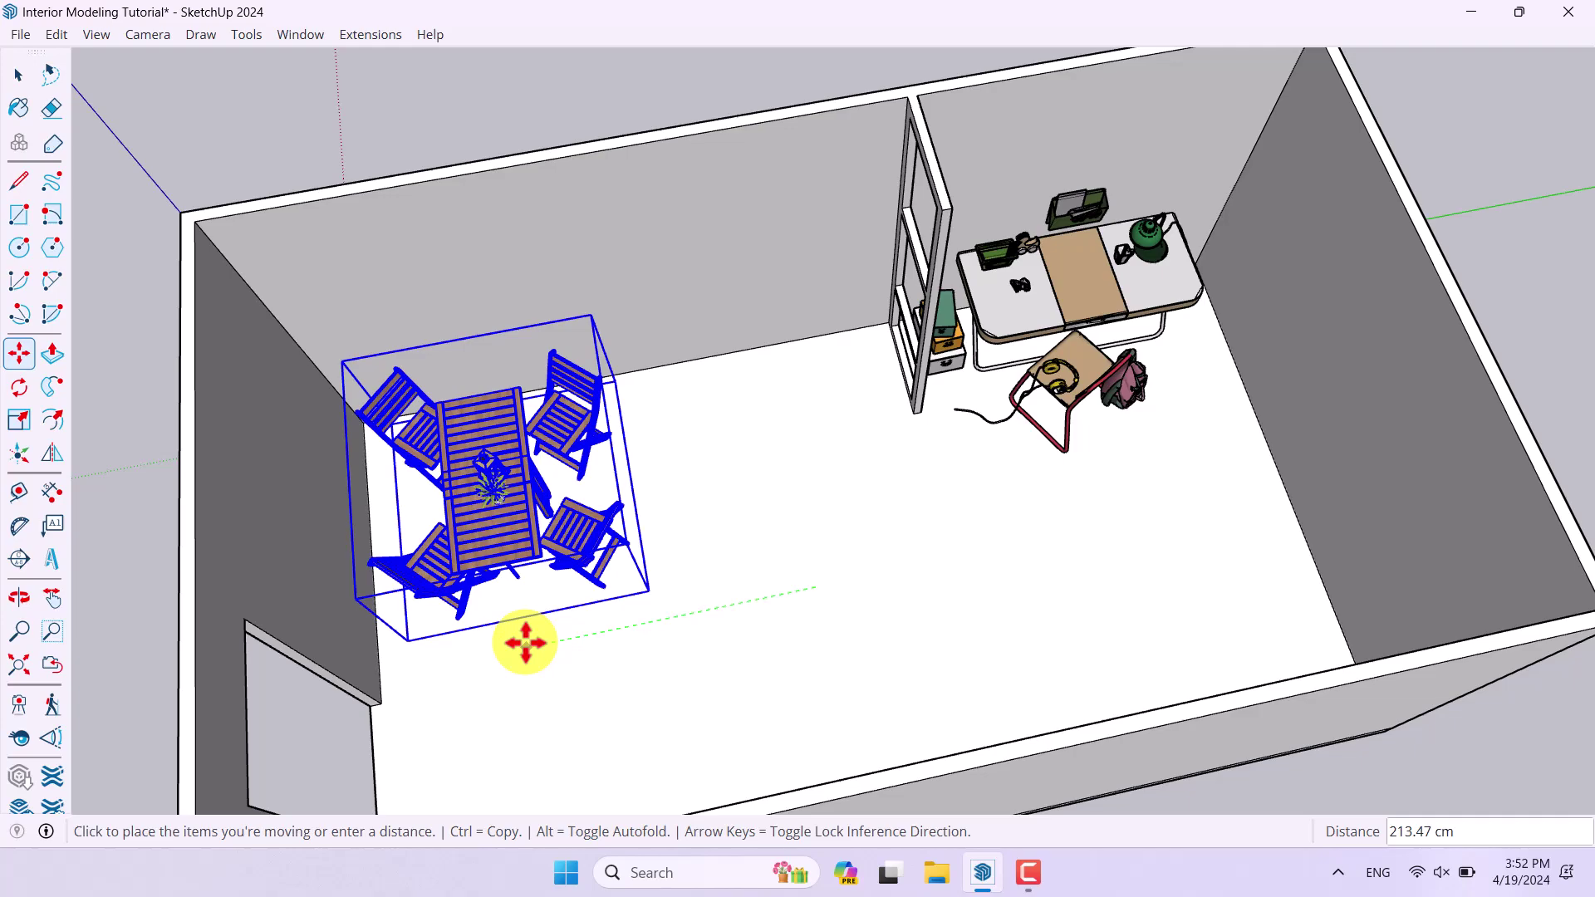
{"action": "left_click", "coordinate": [512, 644]}
{"action": "scroll", "coordinate": [961, 441], "scroll_direction": "down", "scroll_amount": 2}
{"action": "key", "text": "space"}
{"action": "scroll", "coordinate": [919, 349], "scroll_direction": "up", "scroll_amount": 1}
{"action": "middle_click_drag", "start_coordinate": [919, 349], "coordinate": [659, 466]}
{"action": "left_click", "coordinate": [876, 242]}
{"action": "middle_click_drag", "start_coordinate": [875, 241], "coordinate": [748, 453]}
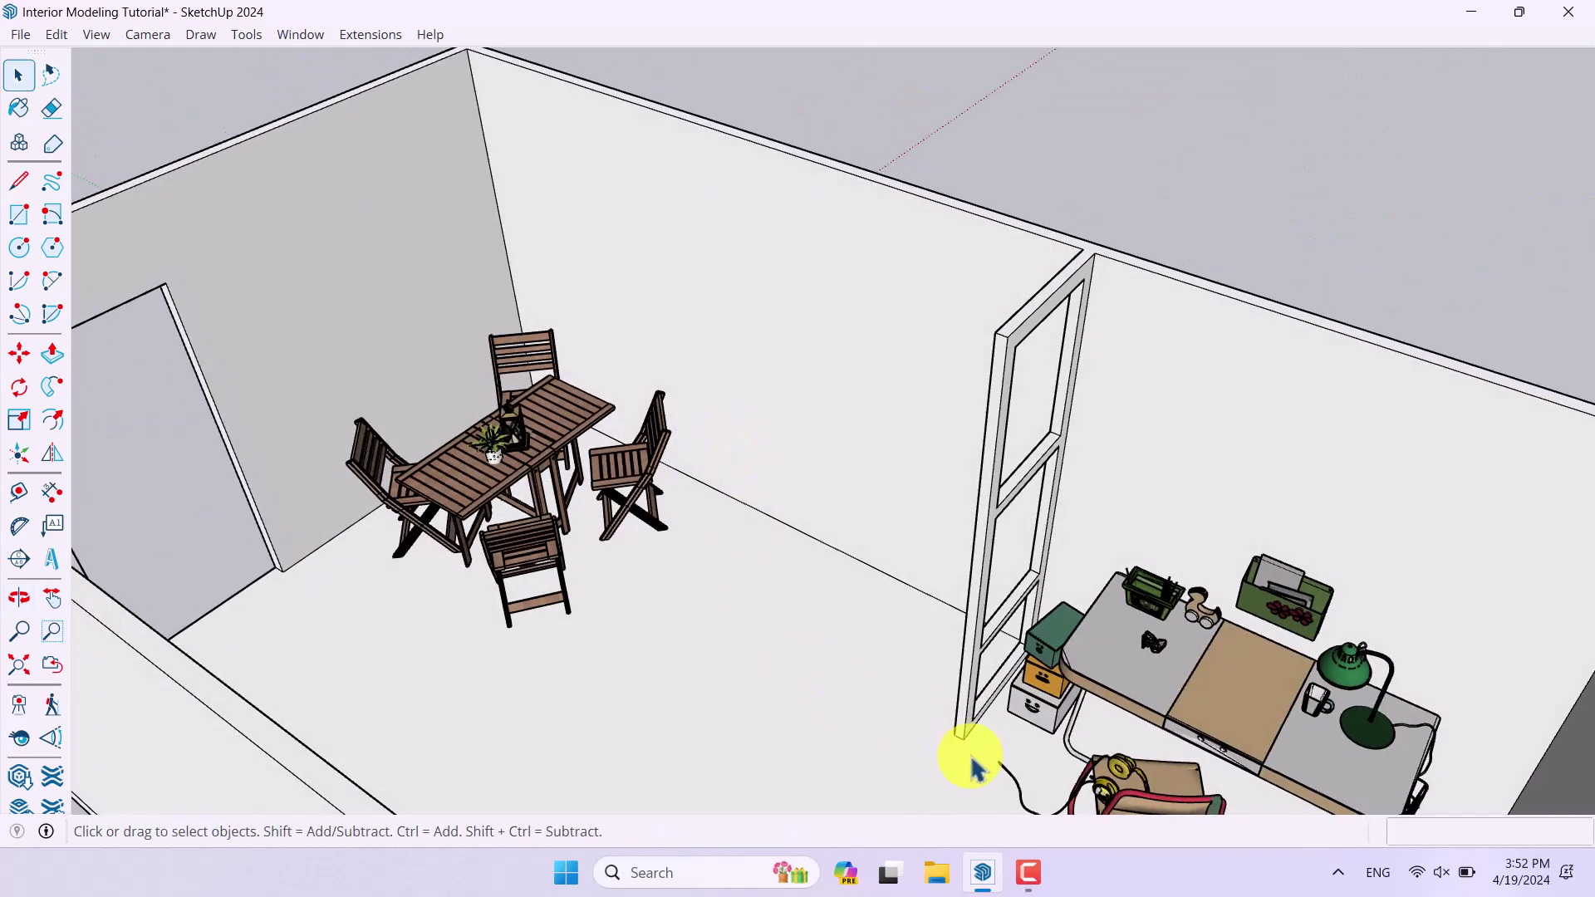
Search 3D Warehouse for 'TV' and load the 'tv unit' model into the room.
{"action": "left_click", "coordinate": [19, 781]}
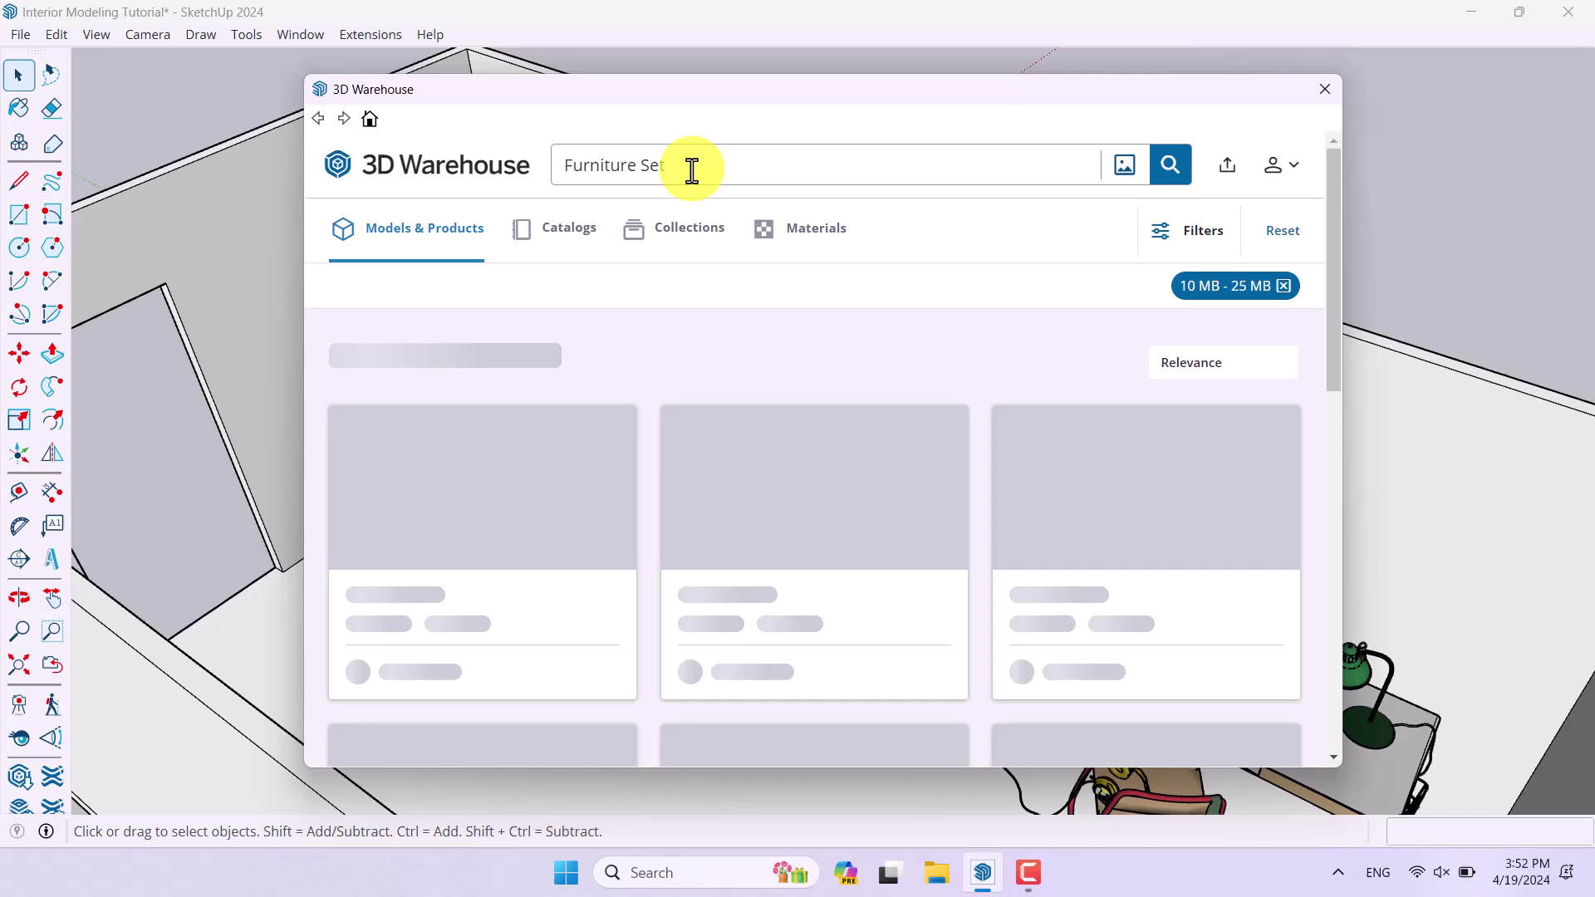
{"action": "left_click_drag", "start_coordinate": [691, 170], "coordinate": [437, 169]}
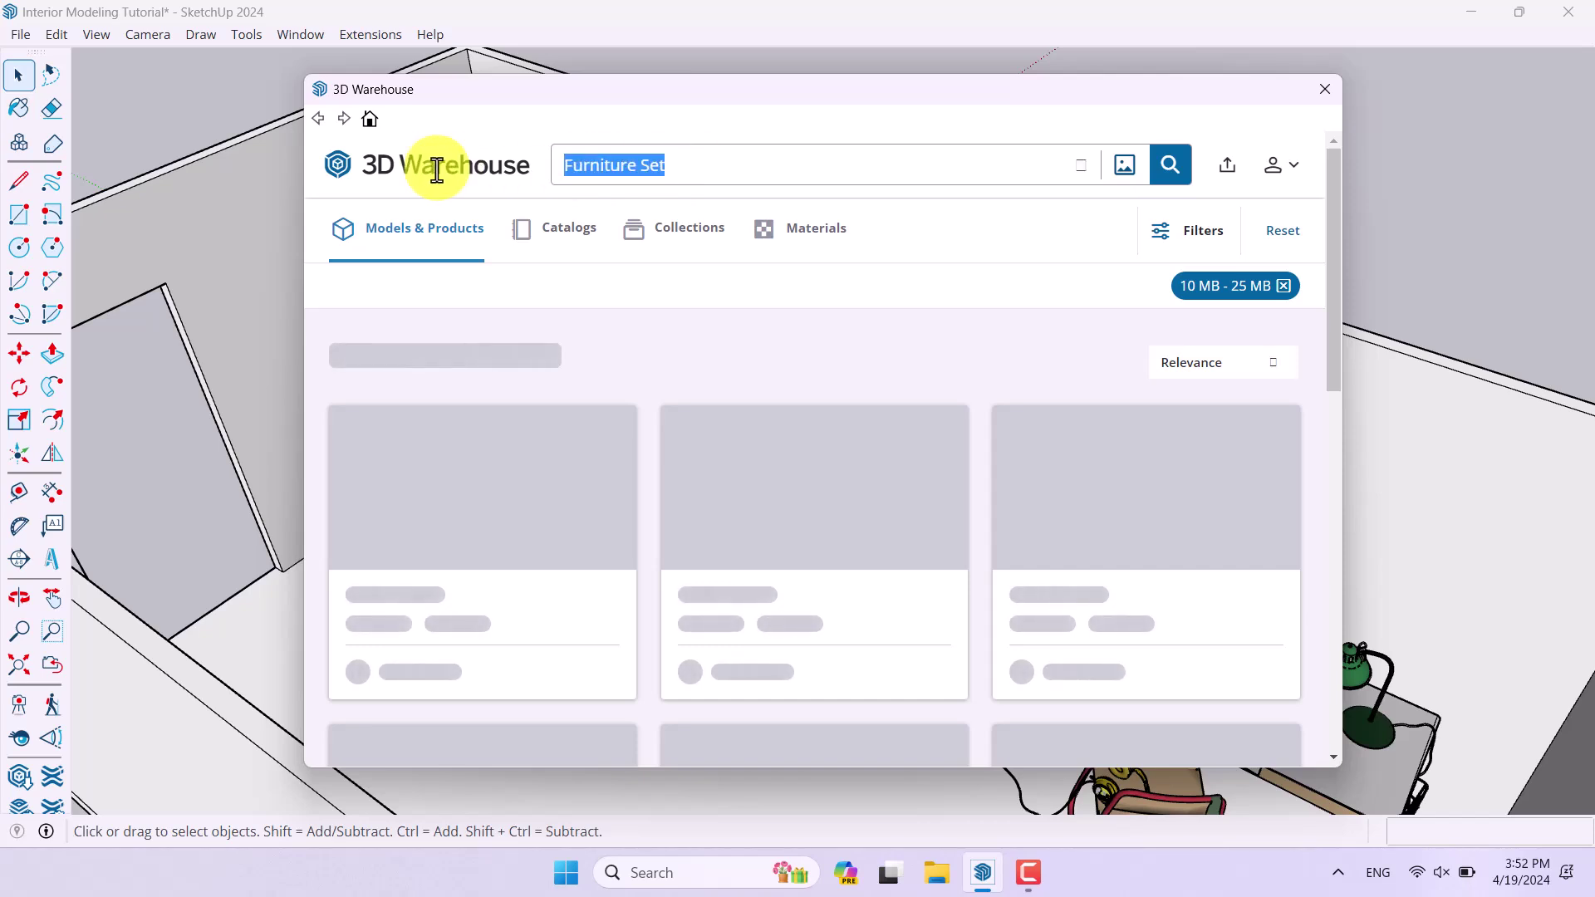
{"action": "type", "text": "TV"}
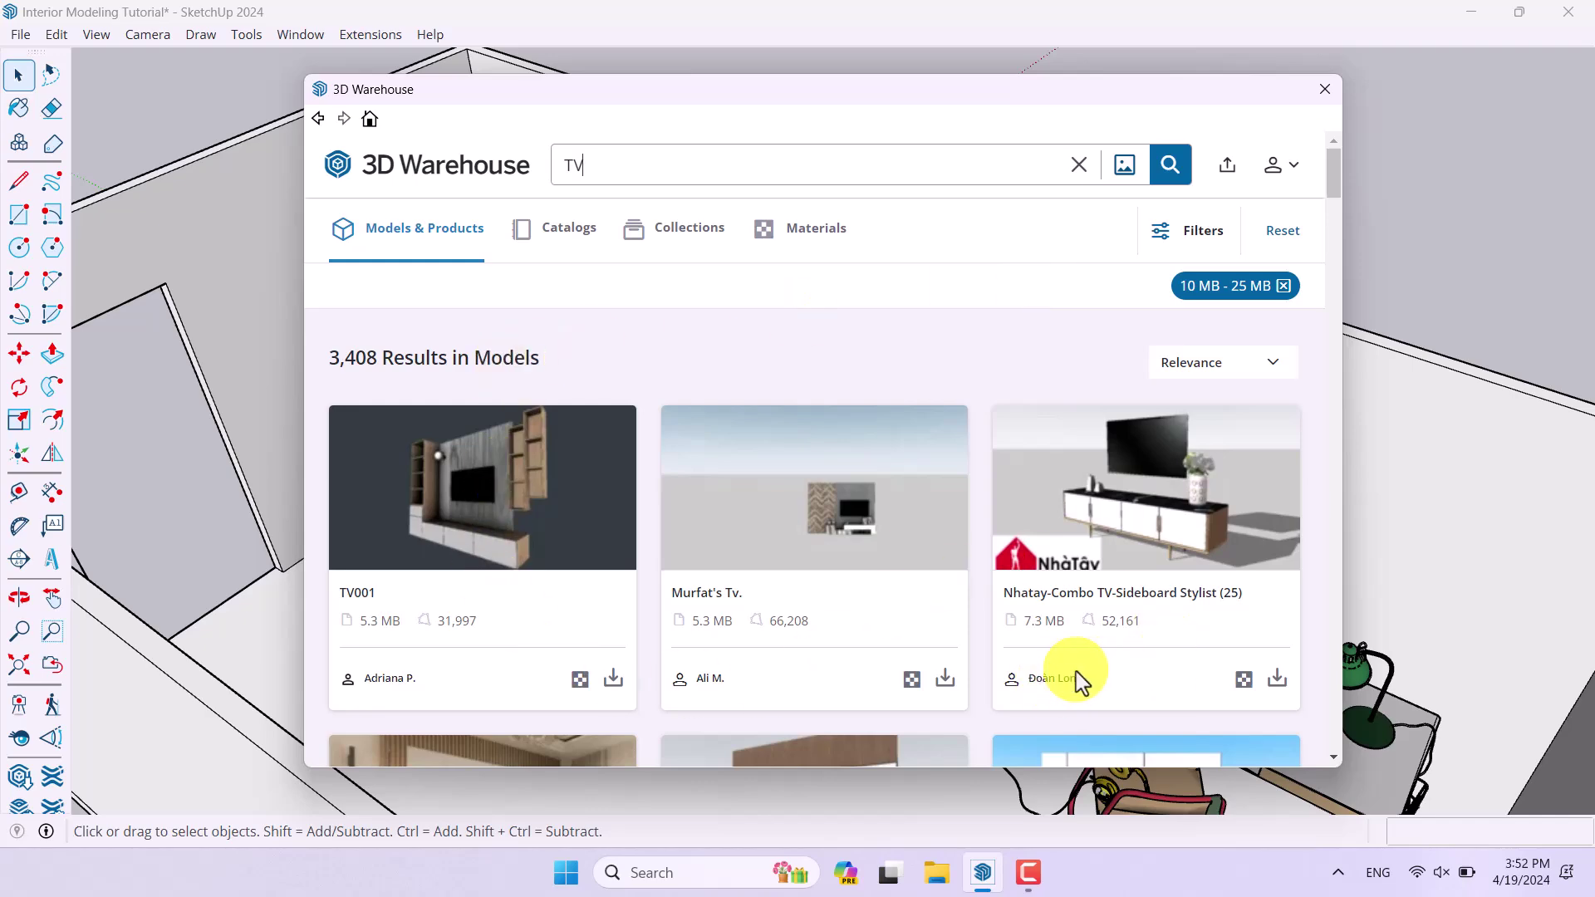
{"action": "scroll", "coordinate": [834, 544], "scroll_direction": "down", "scroll_amount": 5}
{"action": "scroll", "coordinate": [839, 558], "scroll_direction": "down", "scroll_amount": 5}
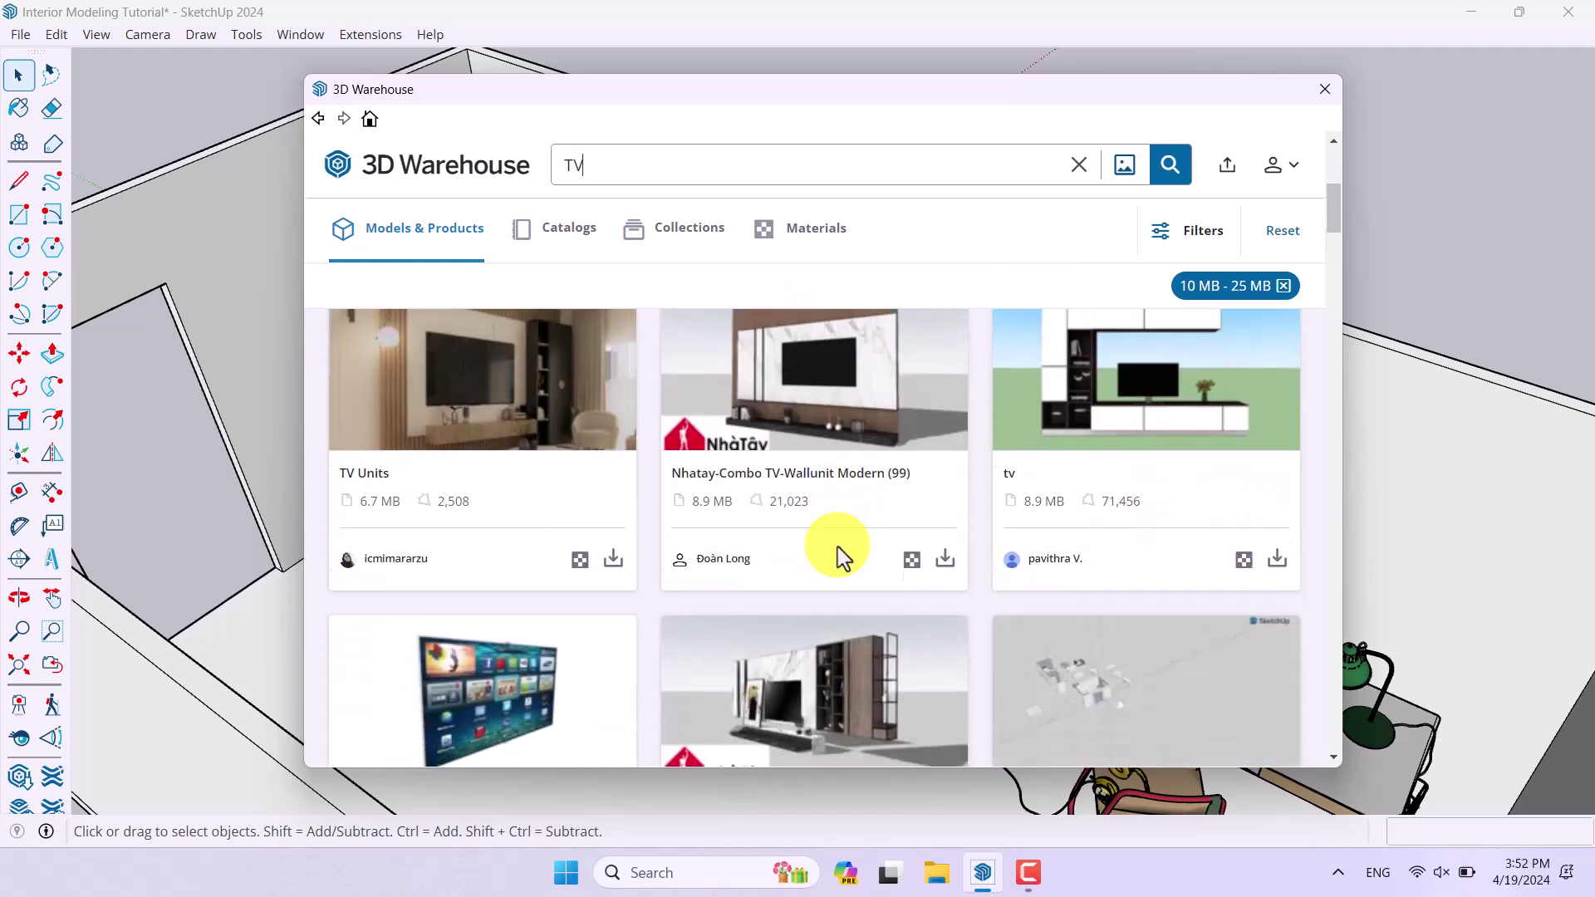
{"action": "scroll", "coordinate": [839, 555], "scroll_direction": "down", "scroll_amount": 7}
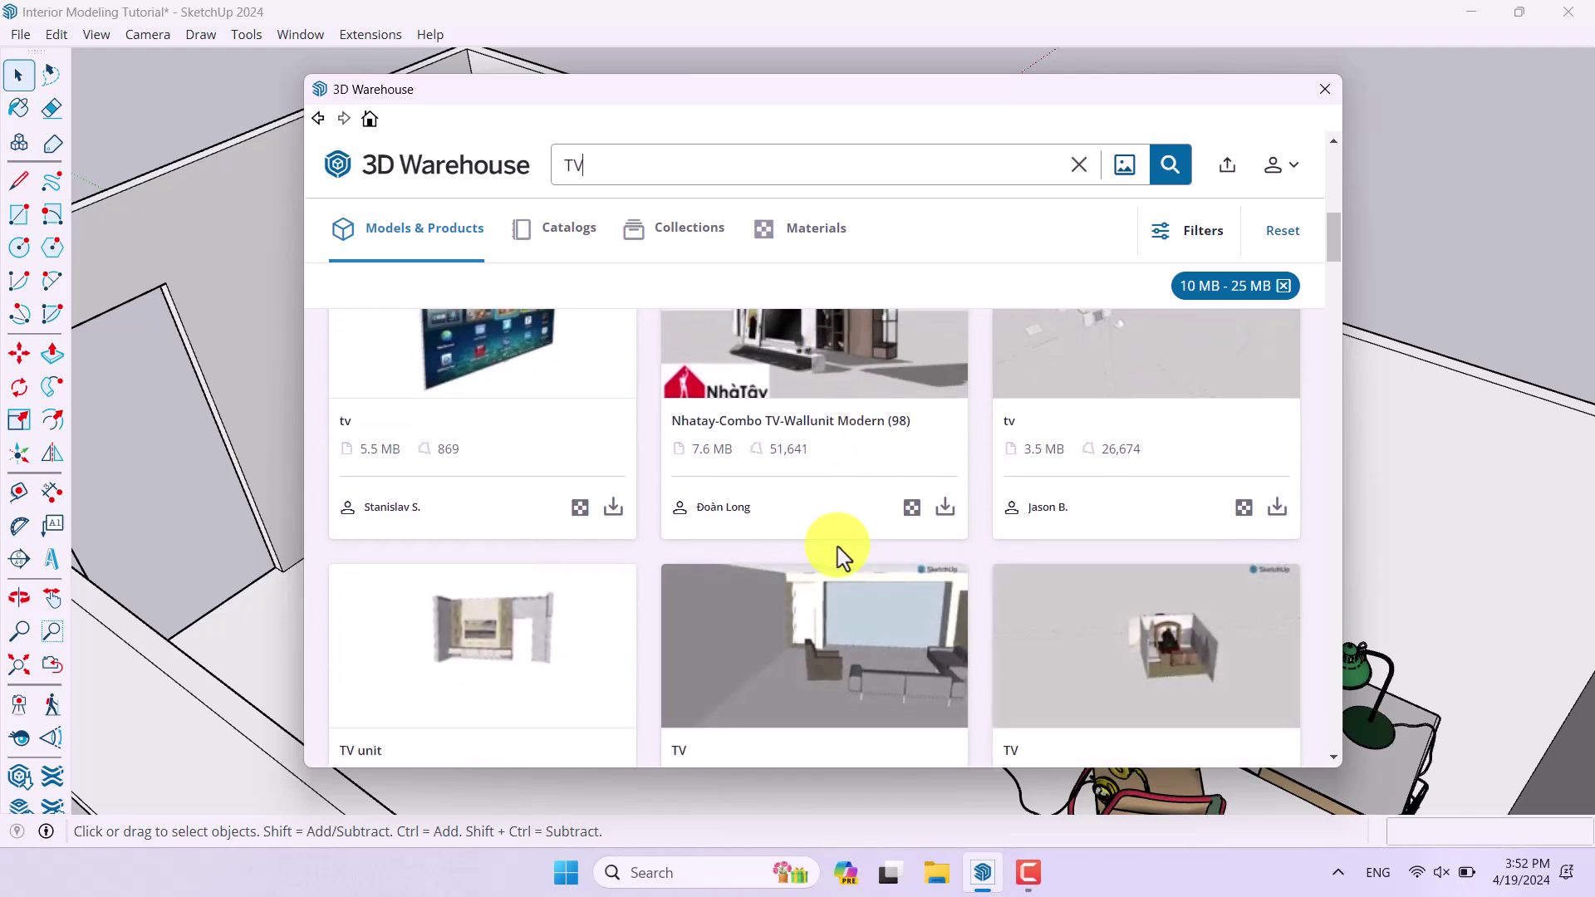
{"action": "scroll", "coordinate": [839, 555], "scroll_direction": "down", "scroll_amount": 4}
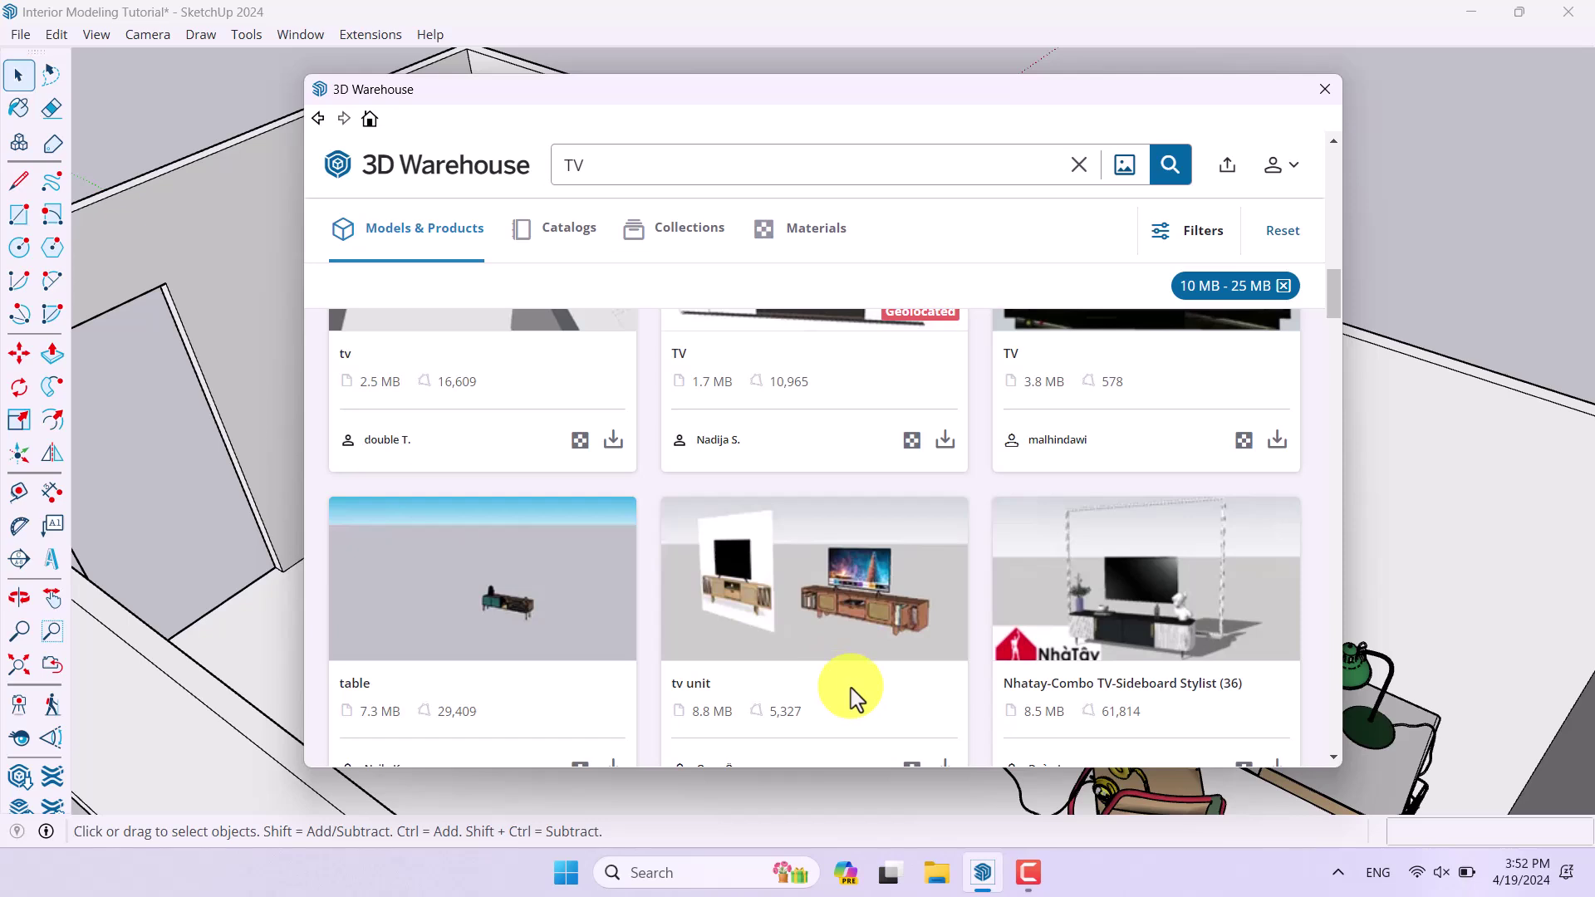
{"action": "scroll", "coordinate": [905, 669], "scroll_direction": "down", "scroll_amount": 1}
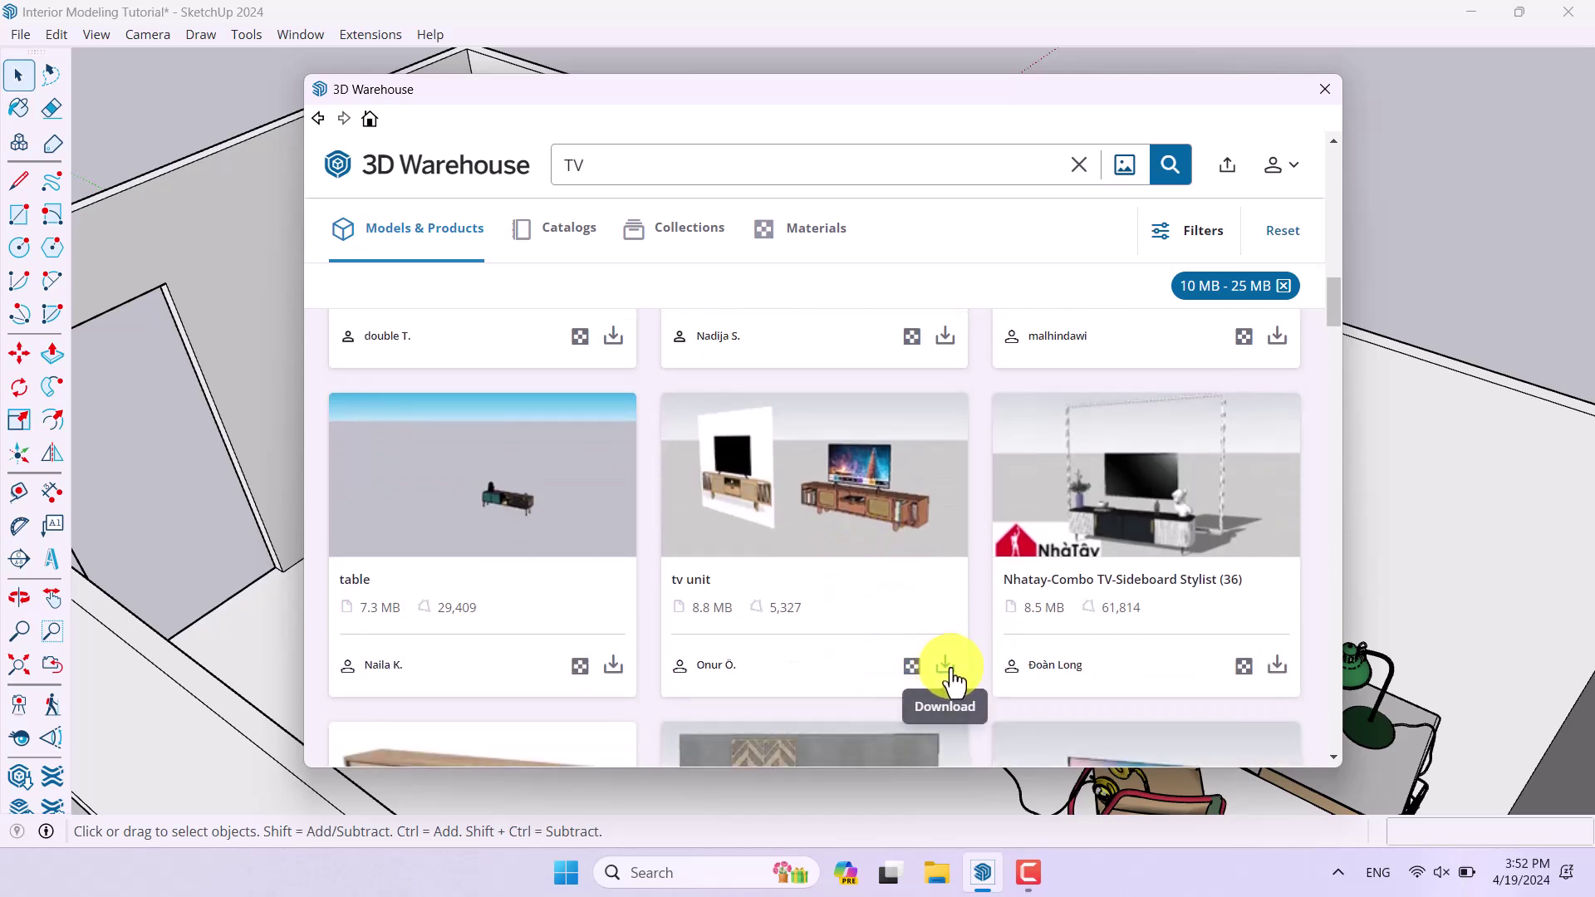
{"action": "left_click", "coordinate": [945, 667]}
{"action": "left_click", "coordinate": [752, 450]}
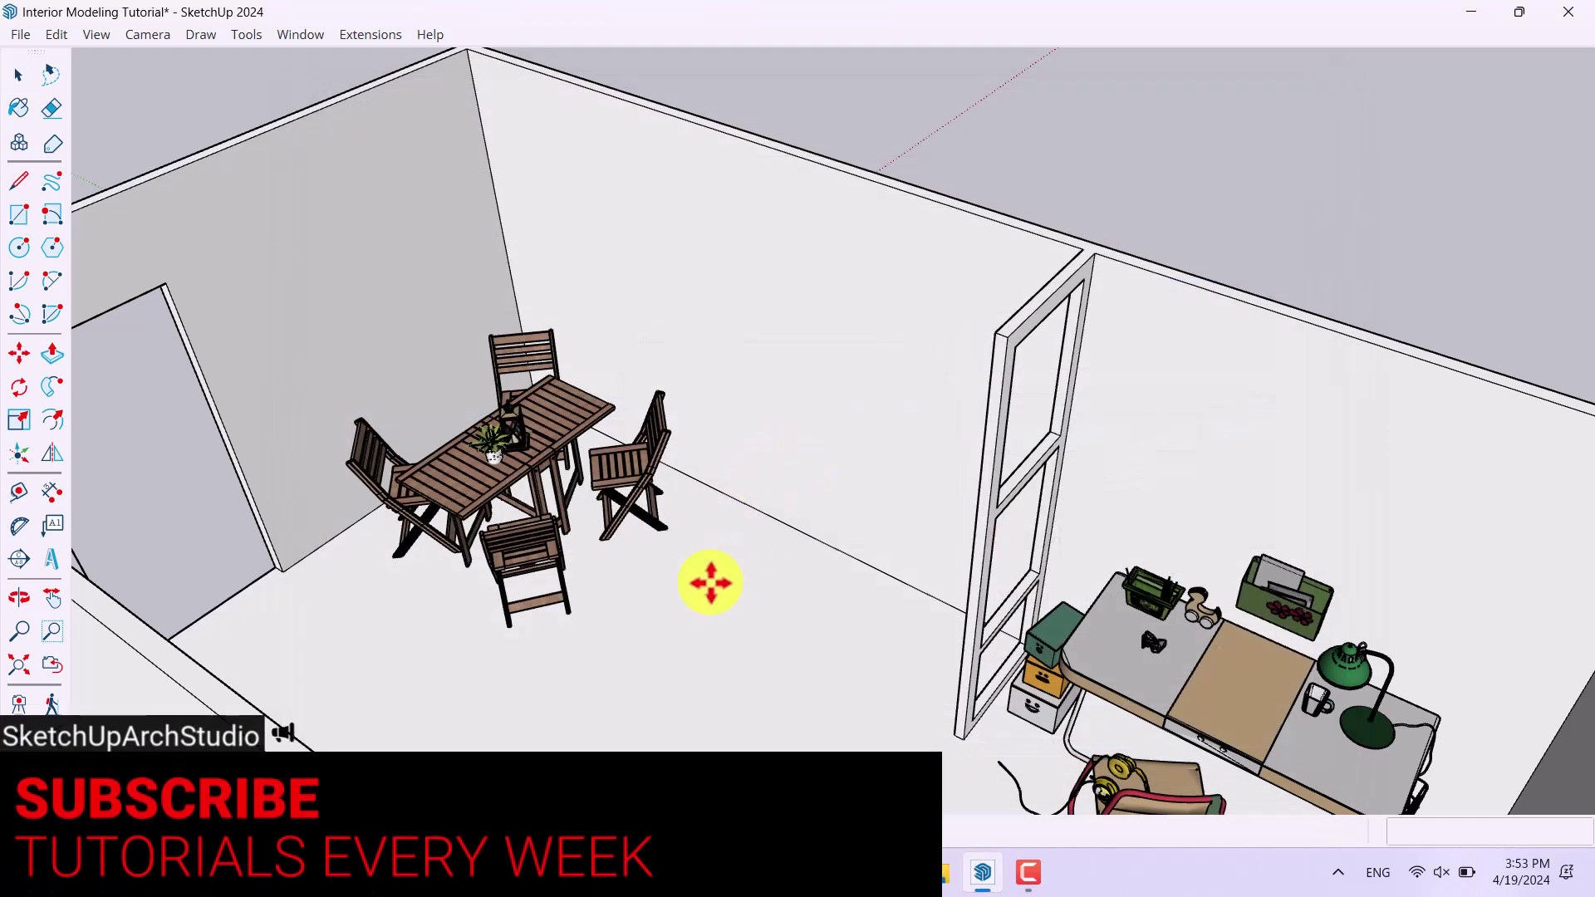
Place the TV unit in the room and select it.
{"action": "left_click", "coordinate": [781, 605]}
{"action": "scroll", "coordinate": [790, 606], "scroll_direction": "down", "scroll_amount": 5}
{"action": "middle_click_drag", "start_coordinate": [790, 606], "coordinate": [1003, 540]}
{"action": "scroll", "coordinate": [923, 538], "scroll_direction": "up", "scroll_amount": 3}
{"action": "key", "text": "space"}
{"action": "double_click", "coordinate": [849, 537]}
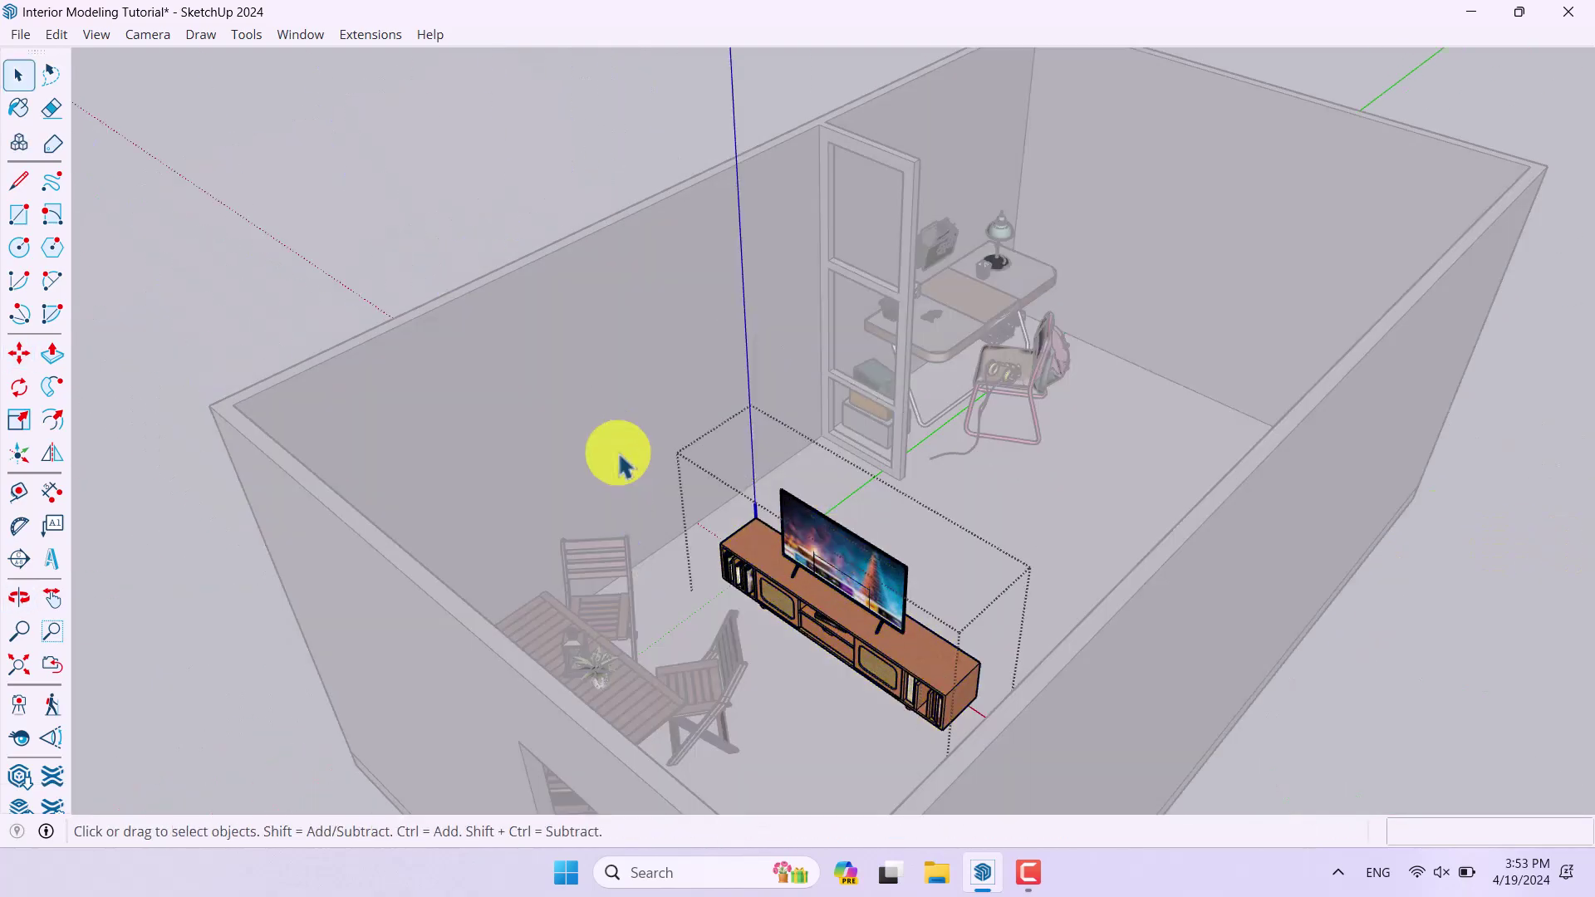
{"action": "left_click", "coordinate": [313, 249]}
{"action": "scroll", "coordinate": [836, 516], "scroll_direction": "up", "scroll_amount": 3}
{"action": "left_click", "coordinate": [859, 623]}
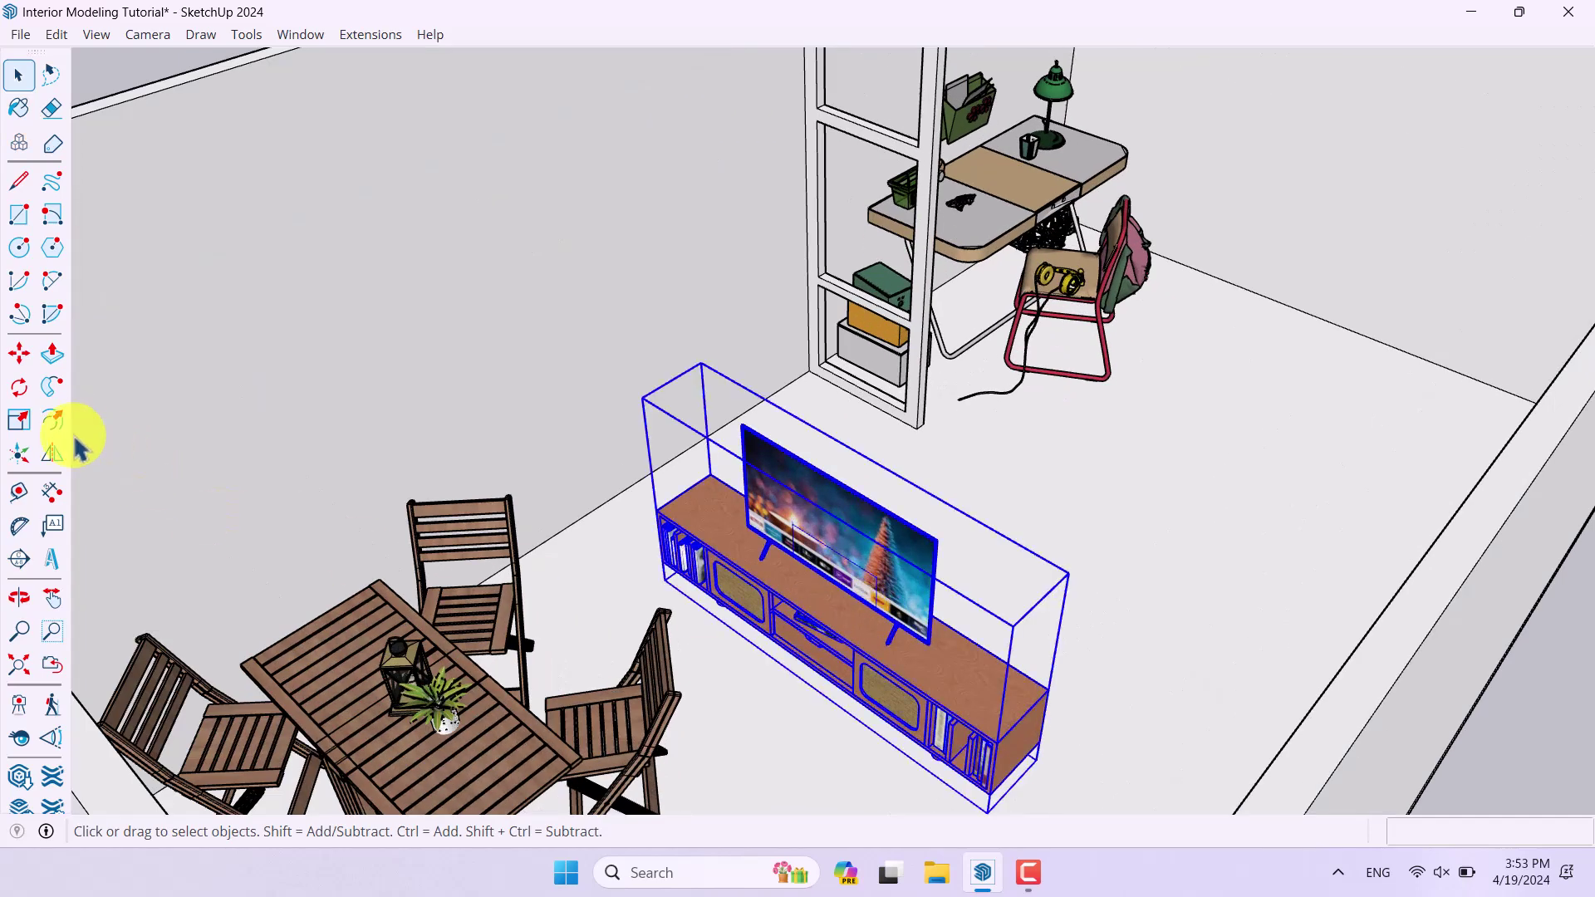
Rotate the TV unit 90° to face the room.
{"action": "left_click", "coordinate": [19, 386]}
{"action": "scroll", "coordinate": [641, 632], "scroll_direction": "up", "scroll_amount": 2}
{"action": "left_click", "coordinate": [764, 681]}
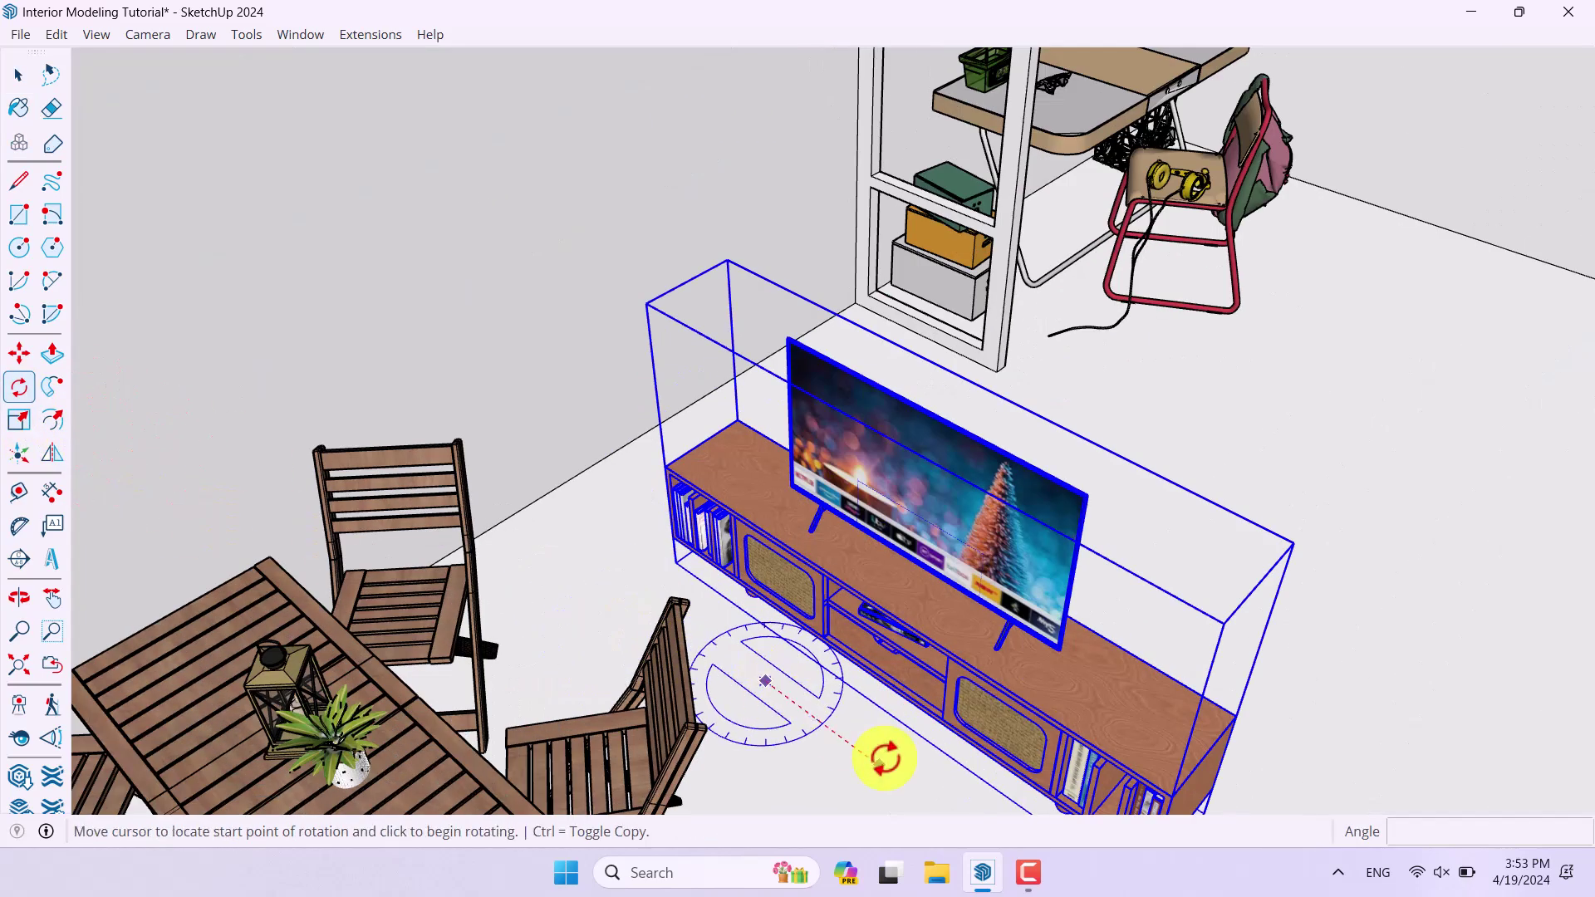
{"action": "left_click", "coordinate": [878, 764]}
{"action": "left_click", "coordinate": [904, 569]}
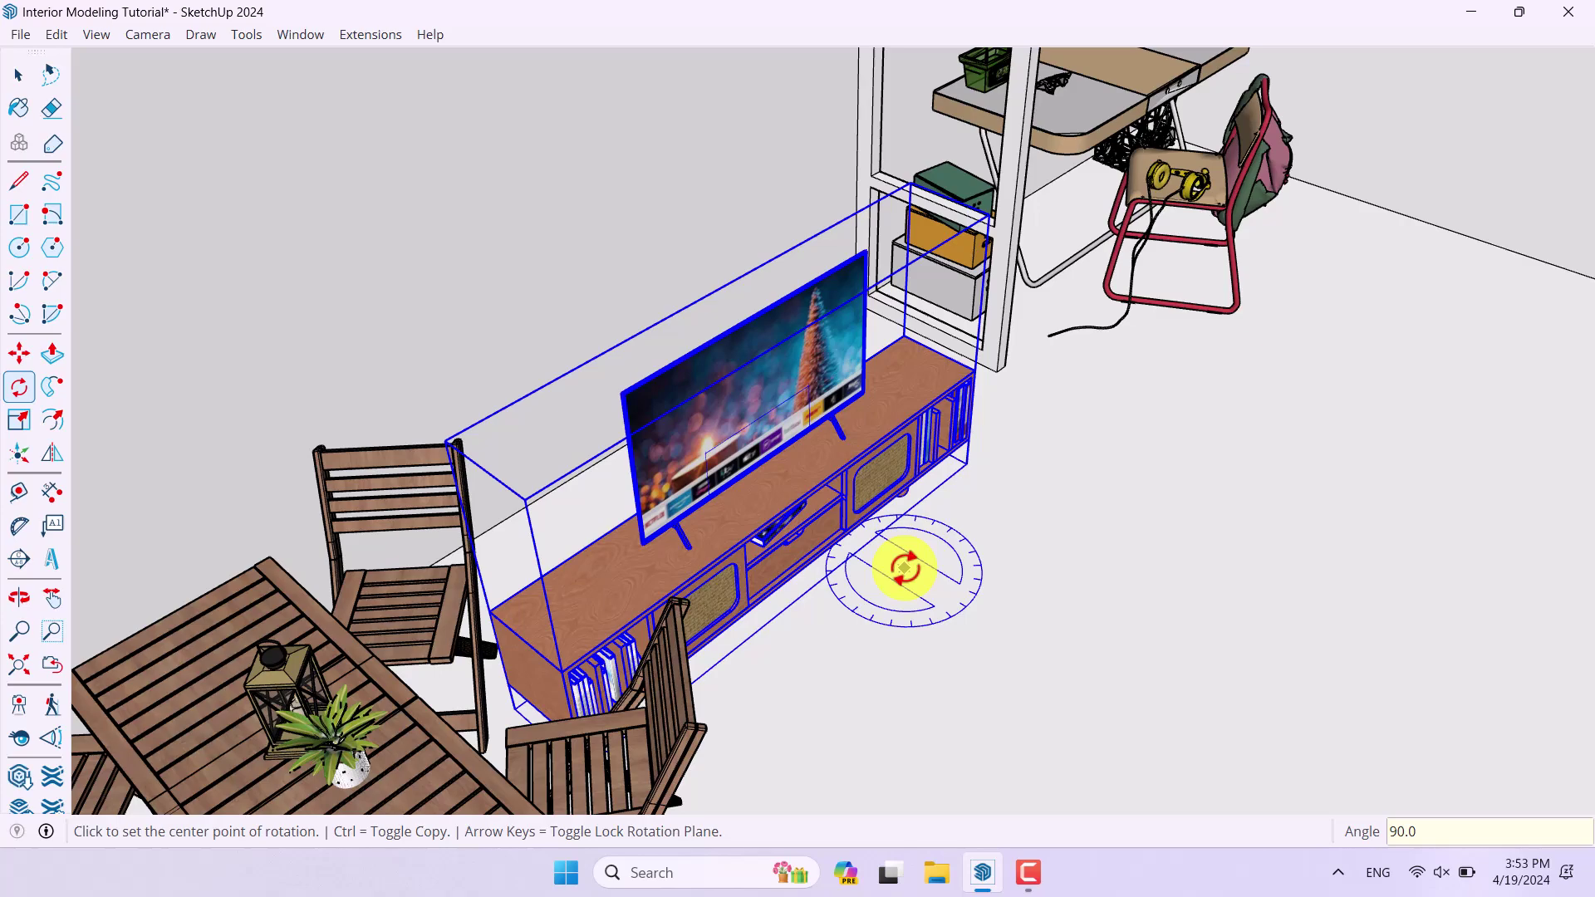
Move the TV unit against the back wall beside the partition.
{"action": "left_click", "coordinate": [18, 353]}
{"action": "middle_click_drag", "start_coordinate": [1136, 545], "coordinate": [776, 659]}
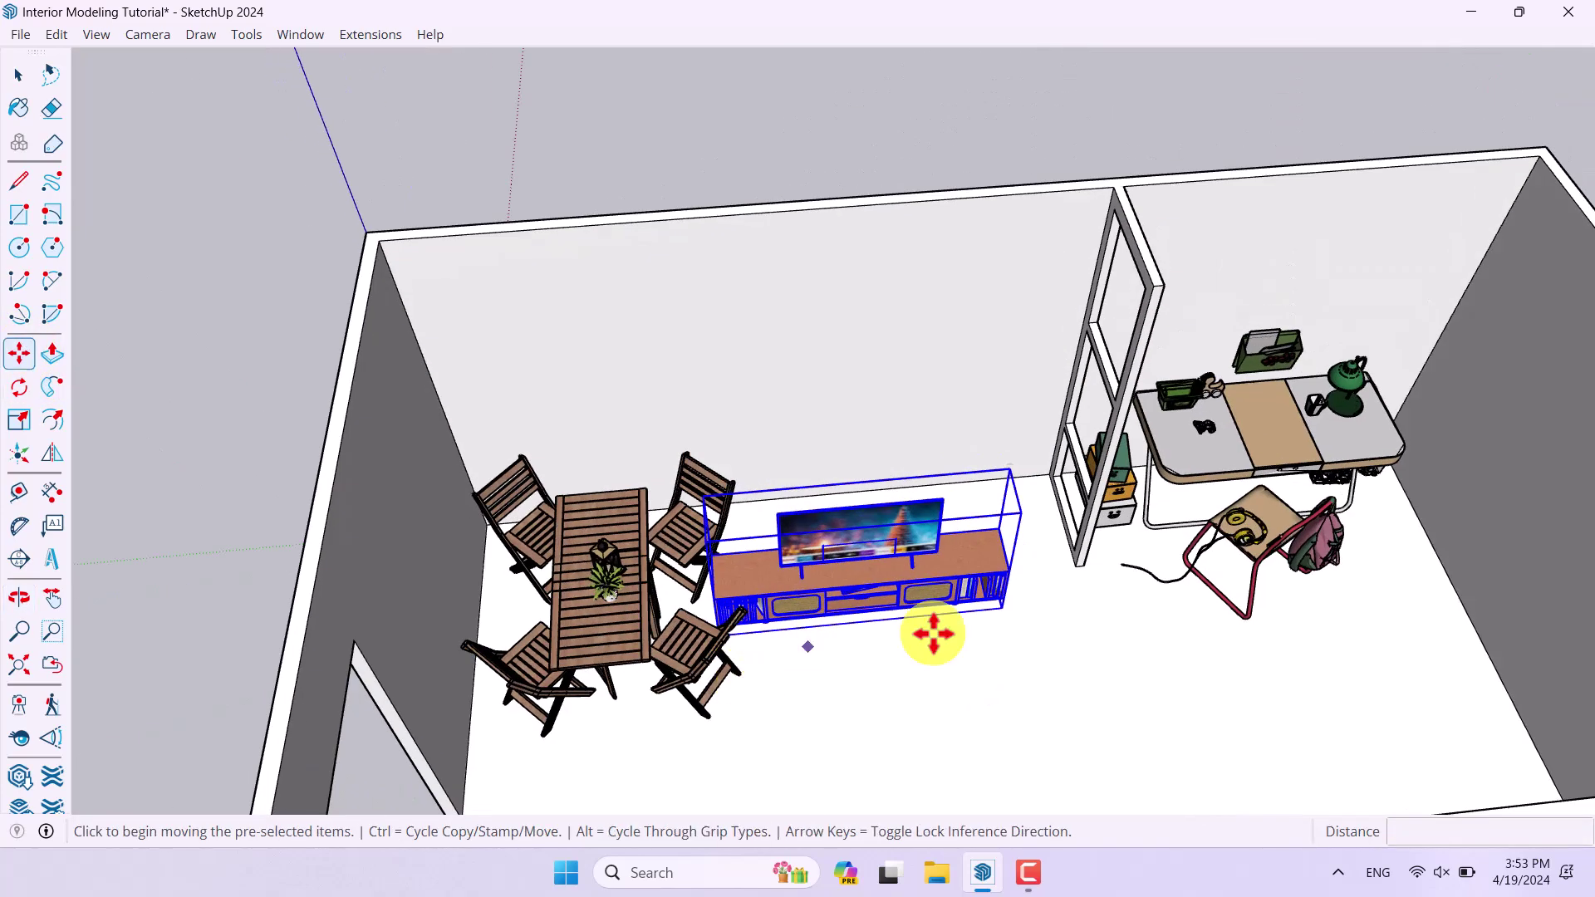
{"action": "scroll", "coordinate": [997, 612], "scroll_direction": "up", "scroll_amount": 3}
{"action": "left_click", "coordinate": [966, 603]}
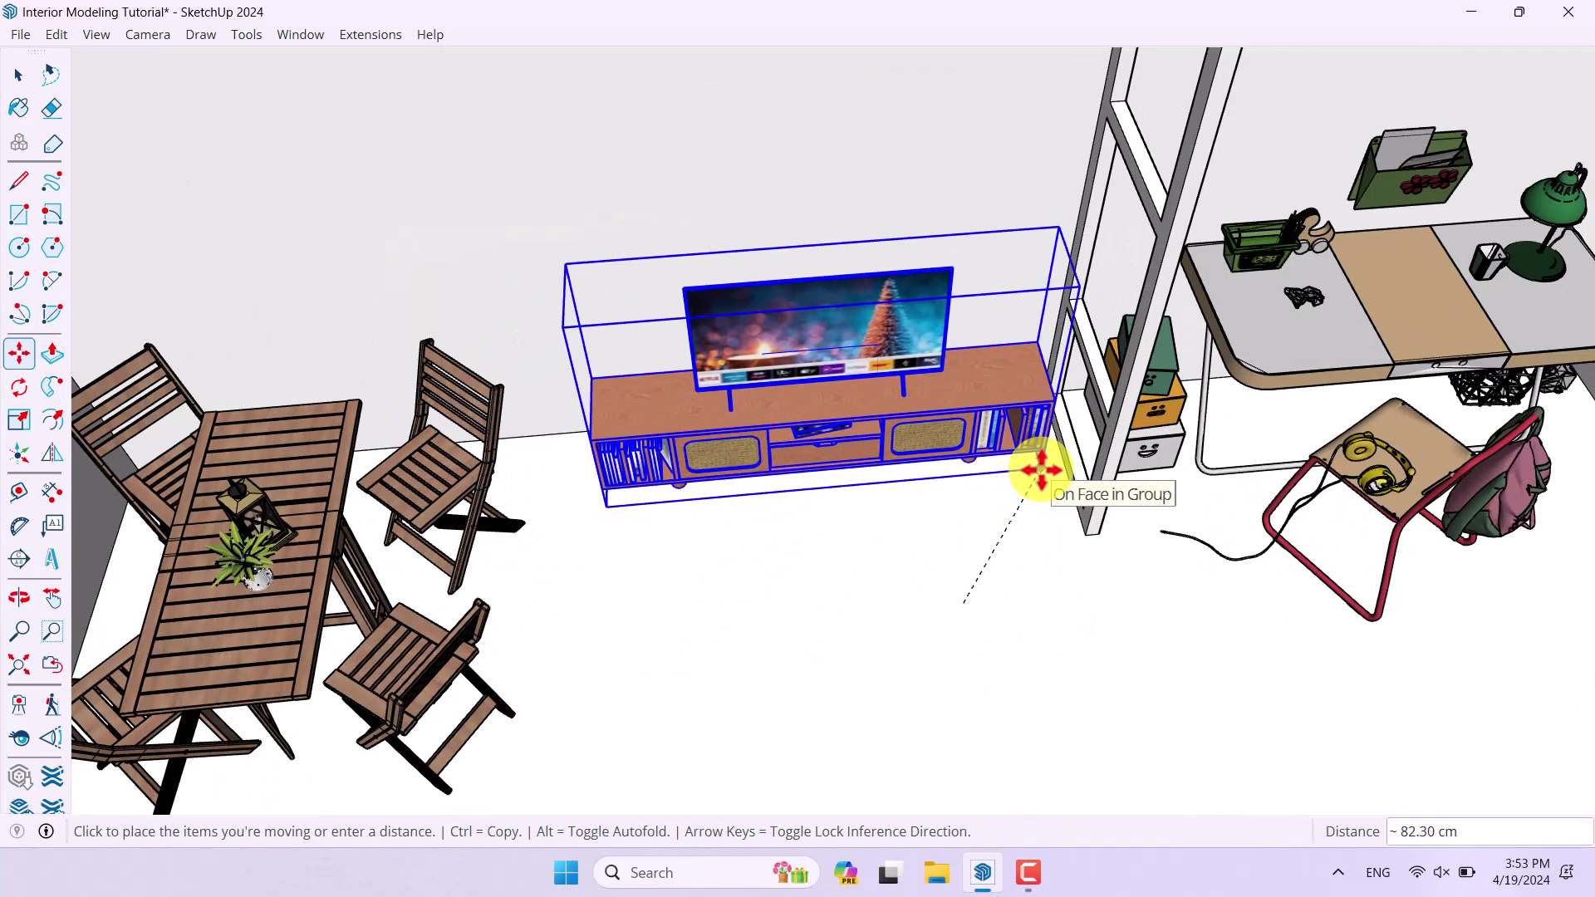
{"action": "left_click", "coordinate": [1040, 468]}
{"action": "scroll", "coordinate": [822, 538], "scroll_direction": "down", "scroll_amount": 5}
{"action": "middle_click_drag", "start_coordinate": [823, 538], "coordinate": [1091, 533]}
{"action": "scroll", "coordinate": [790, 598], "scroll_direction": "up", "scroll_amount": 5}
{"action": "left_click", "coordinate": [790, 598]}
{"action": "left_click", "coordinate": [780, 598]}
{"action": "middle_click_drag", "start_coordinate": [780, 598], "coordinate": [757, 424]}
{"action": "scroll", "coordinate": [758, 424], "scroll_direction": "up", "scroll_amount": 3}
{"action": "key", "text": "space"}
{"action": "scroll", "coordinate": [760, 425], "scroll_direction": "up", "scroll_amount": 2}
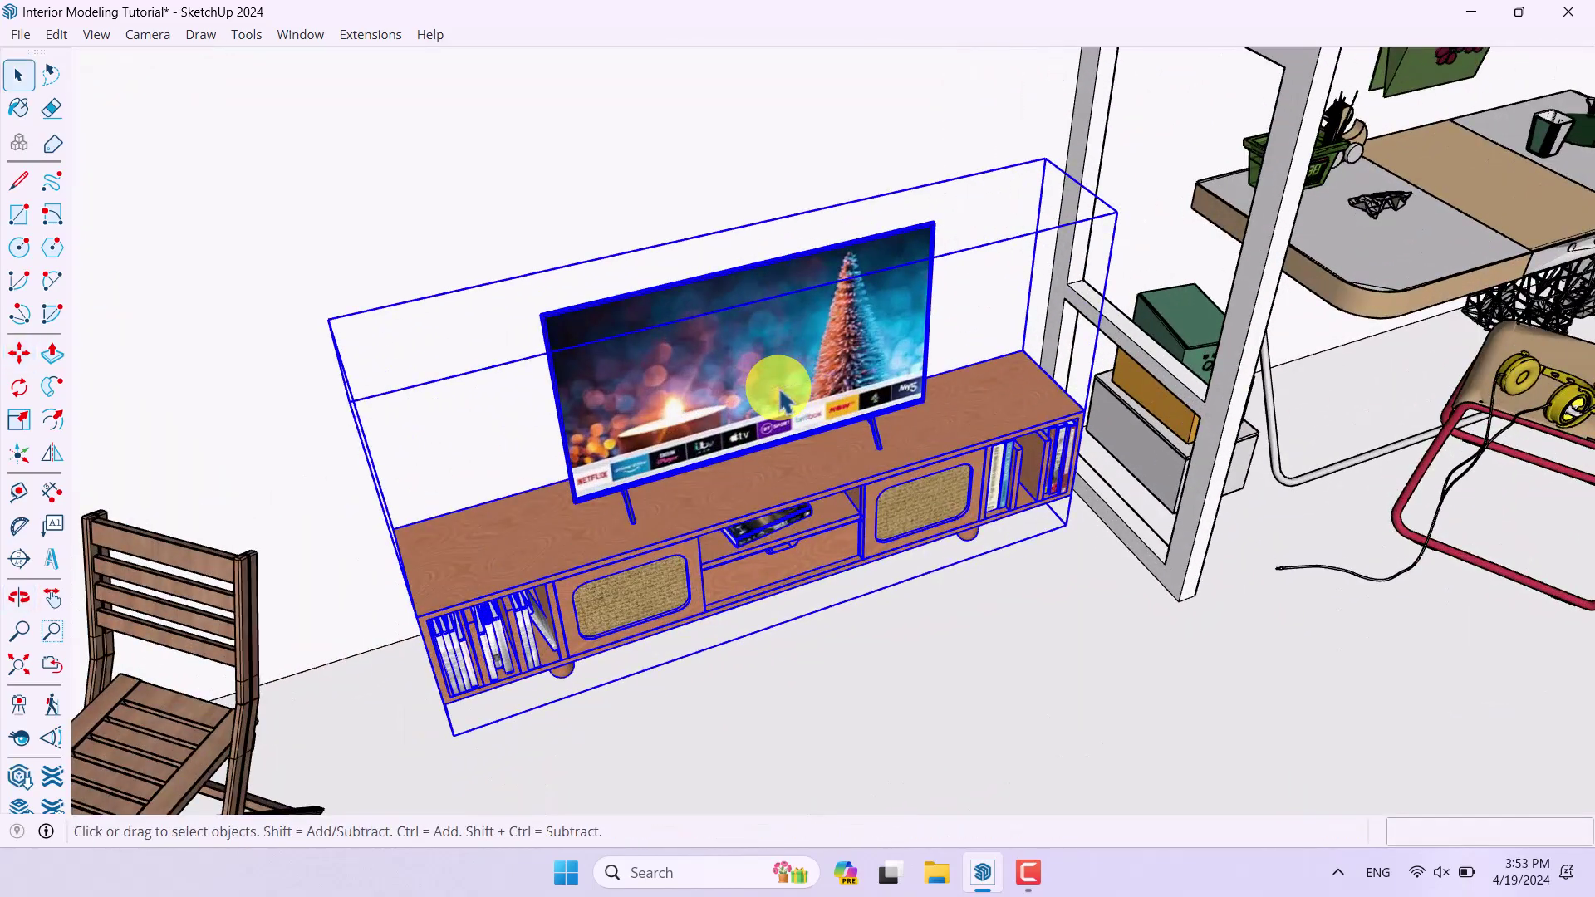
Open the TV unit group and select the TV to scale it.
{"action": "double_click", "coordinate": [731, 397]}
{"action": "left_click", "coordinate": [731, 398]}
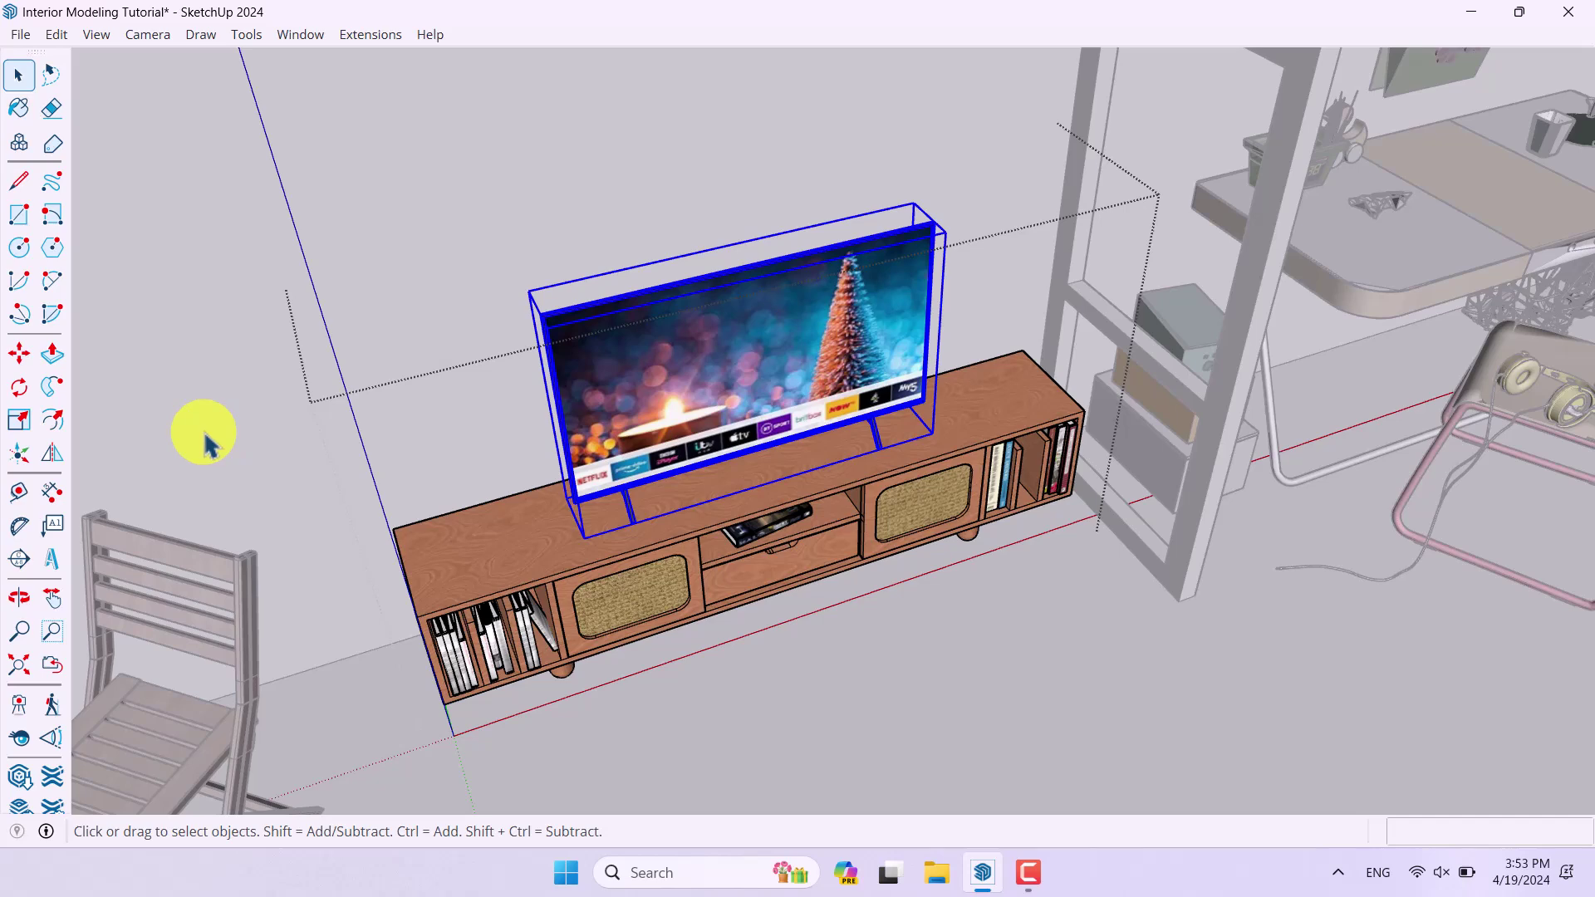
{"action": "left_click", "coordinate": [18, 420]}
Scale the TV 1.29 taller and 1.13 wider on both sides, keeping the unit's size.
{"action": "left_click_drag", "start_coordinate": [745, 254], "coordinate": [729, 180]}
{"action": "left_click_drag", "start_coordinate": [546, 380], "coordinate": [497, 404]}
{"action": "left_click_drag", "start_coordinate": [939, 292], "coordinate": [973, 268]}
{"action": "scroll", "coordinate": [844, 456], "scroll_direction": "down", "scroll_amount": 6}
Orbit around the furnished room to check the enlarged TV, ending near top-down.
{"action": "key", "text": "space"}
{"action": "middle_click_drag", "start_coordinate": [731, 283], "coordinate": [588, 303]}
{"action": "scroll", "coordinate": [919, 570], "scroll_direction": "up", "scroll_amount": 5}
{"action": "middle_click_drag", "start_coordinate": [919, 570], "coordinate": [834, 472]}
{"action": "scroll", "coordinate": [772, 662], "scroll_direction": "up", "scroll_amount": 3}
{"action": "middle_click_drag", "start_coordinate": [772, 662], "coordinate": [828, 553]}
{"action": "scroll", "coordinate": [828, 552], "scroll_direction": "down", "scroll_amount": 6}
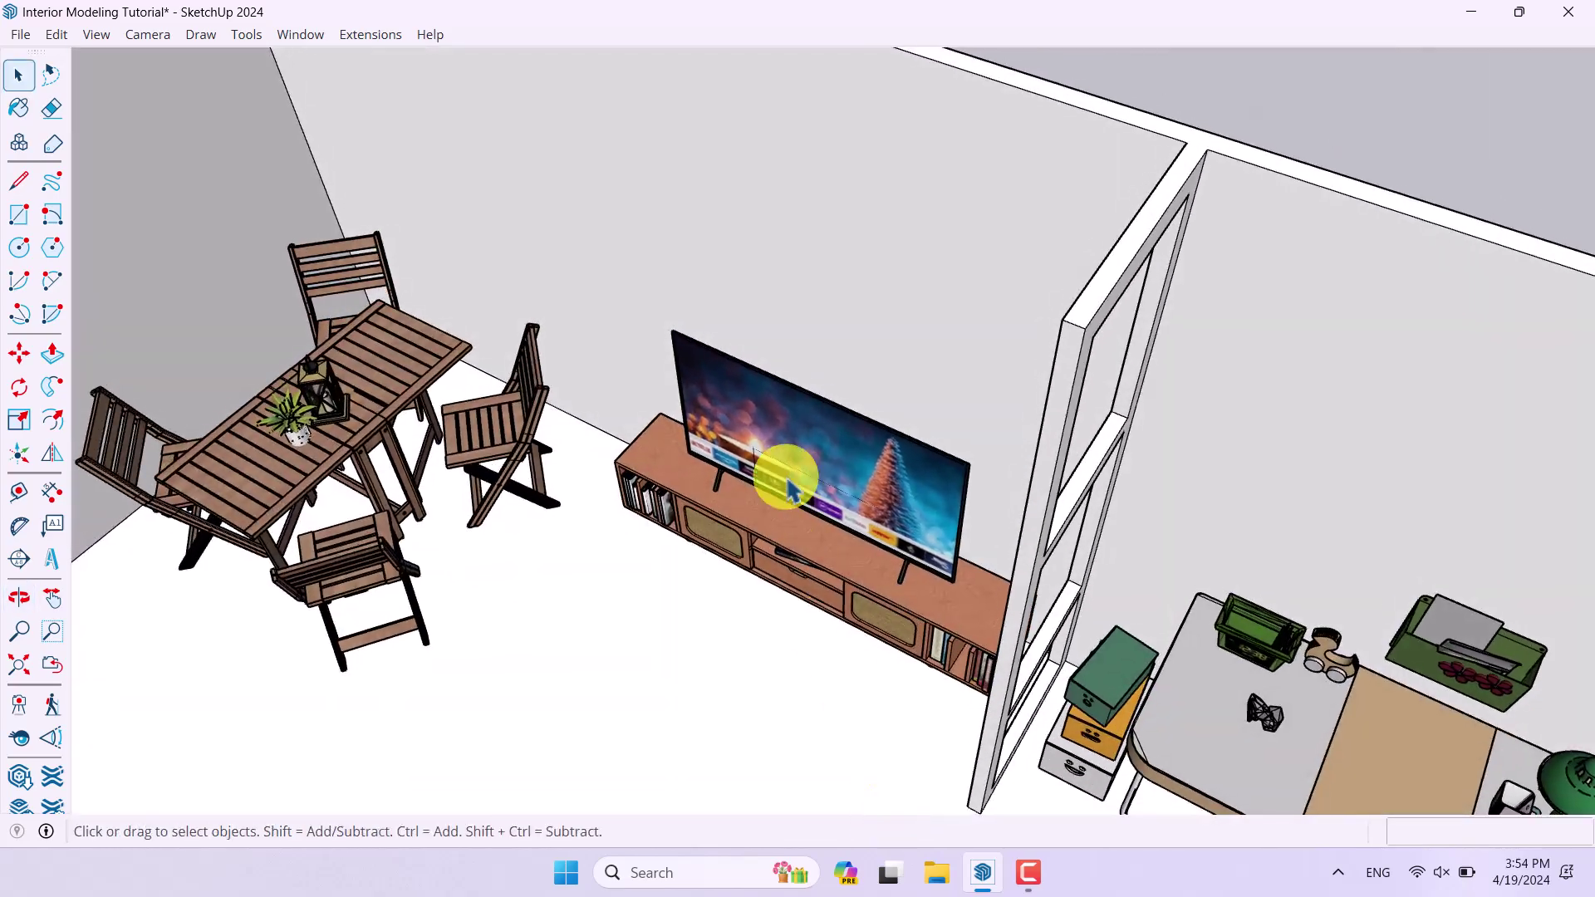
{"action": "middle_click_drag", "start_coordinate": [776, 474], "coordinate": [1113, 662]}
{"action": "scroll", "coordinate": [811, 534], "scroll_direction": "down", "scroll_amount": 4}
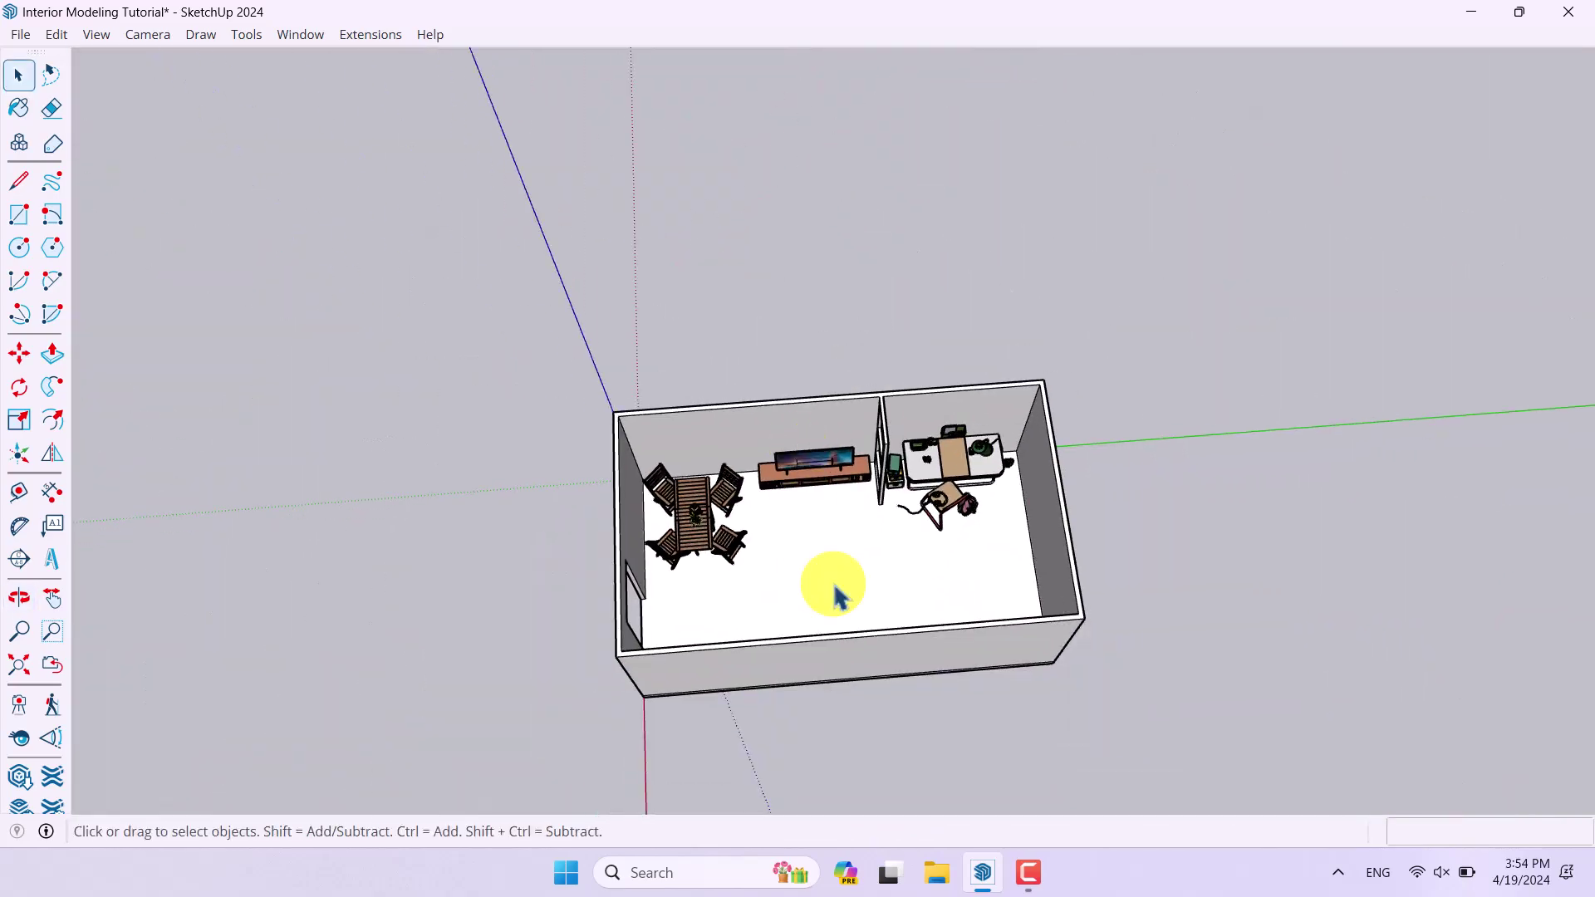
{"action": "scroll", "coordinate": [854, 634], "scroll_direction": "up", "scroll_amount": 5}
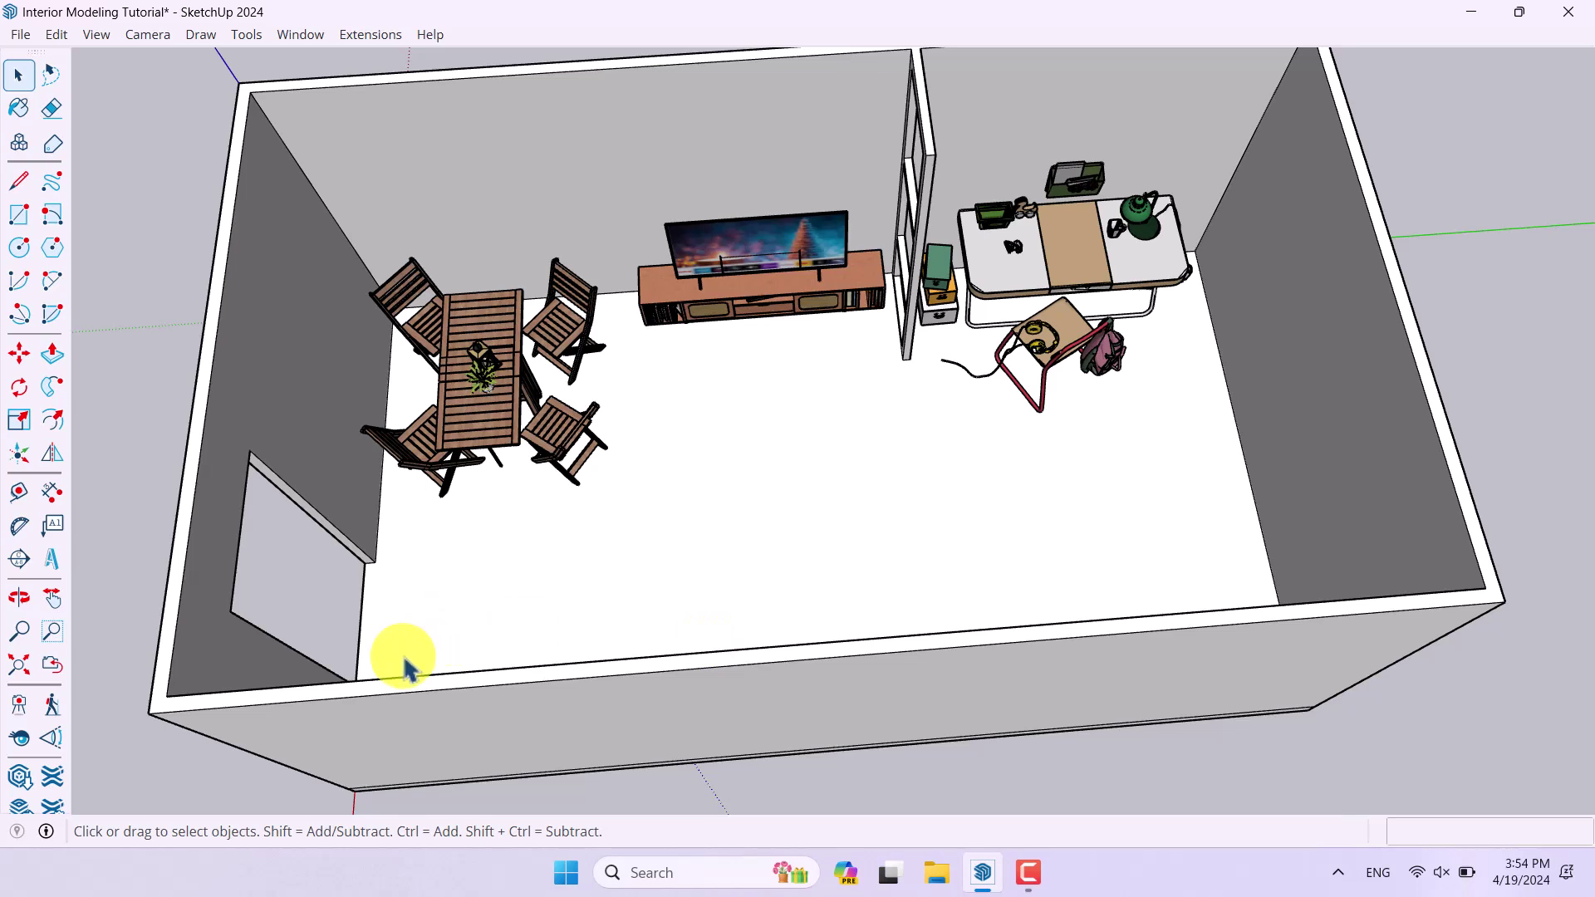
Place the camera inside the room facing the TV, setting eye height 154 then 120 cm.
{"action": "left_click", "coordinate": [23, 713]}
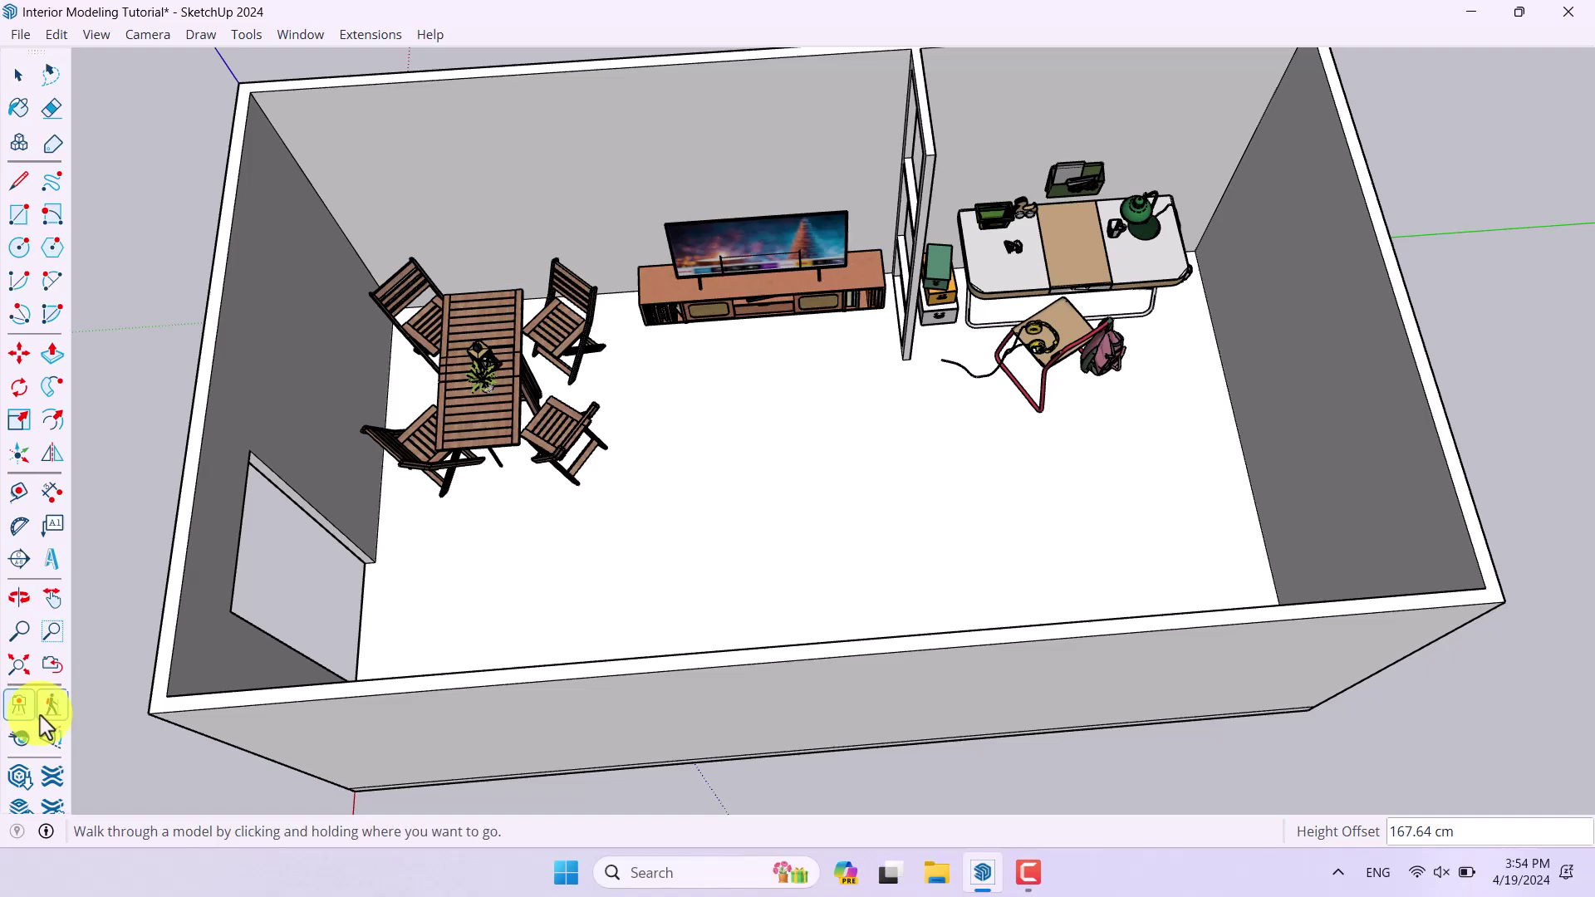
{"action": "scroll", "coordinate": [676, 515], "scroll_direction": "down", "scroll_amount": 3}
{"action": "middle_click_drag", "start_coordinate": [677, 516], "coordinate": [1378, 544]}
{"action": "left_click", "coordinate": [1013, 353]}
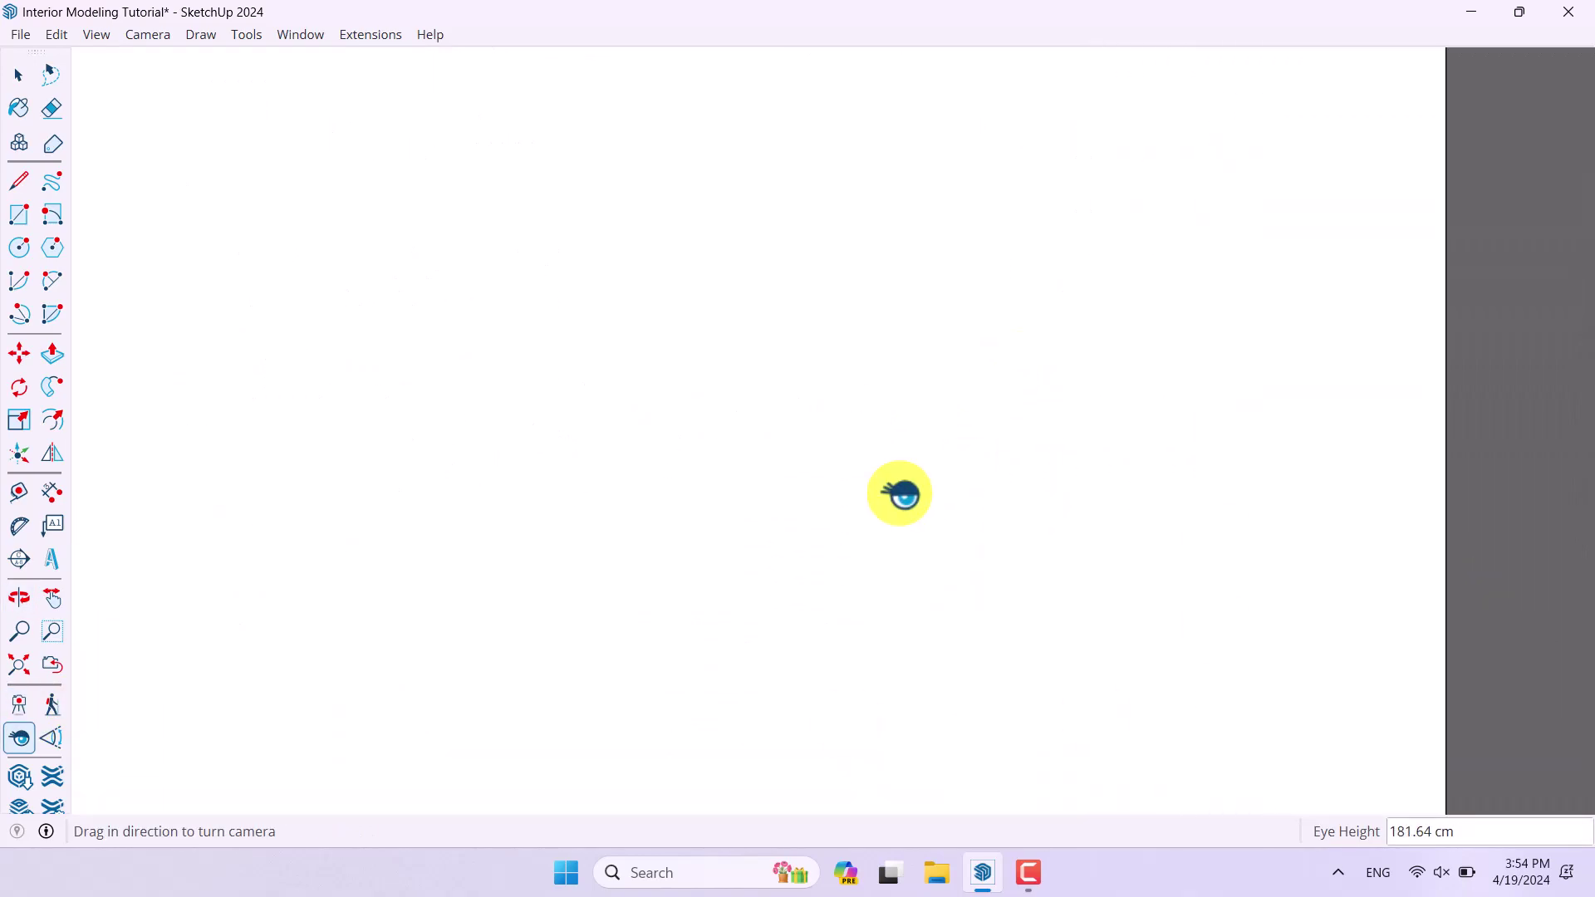
{"action": "left_click_drag", "start_coordinate": [903, 496], "coordinate": [702, 488]}
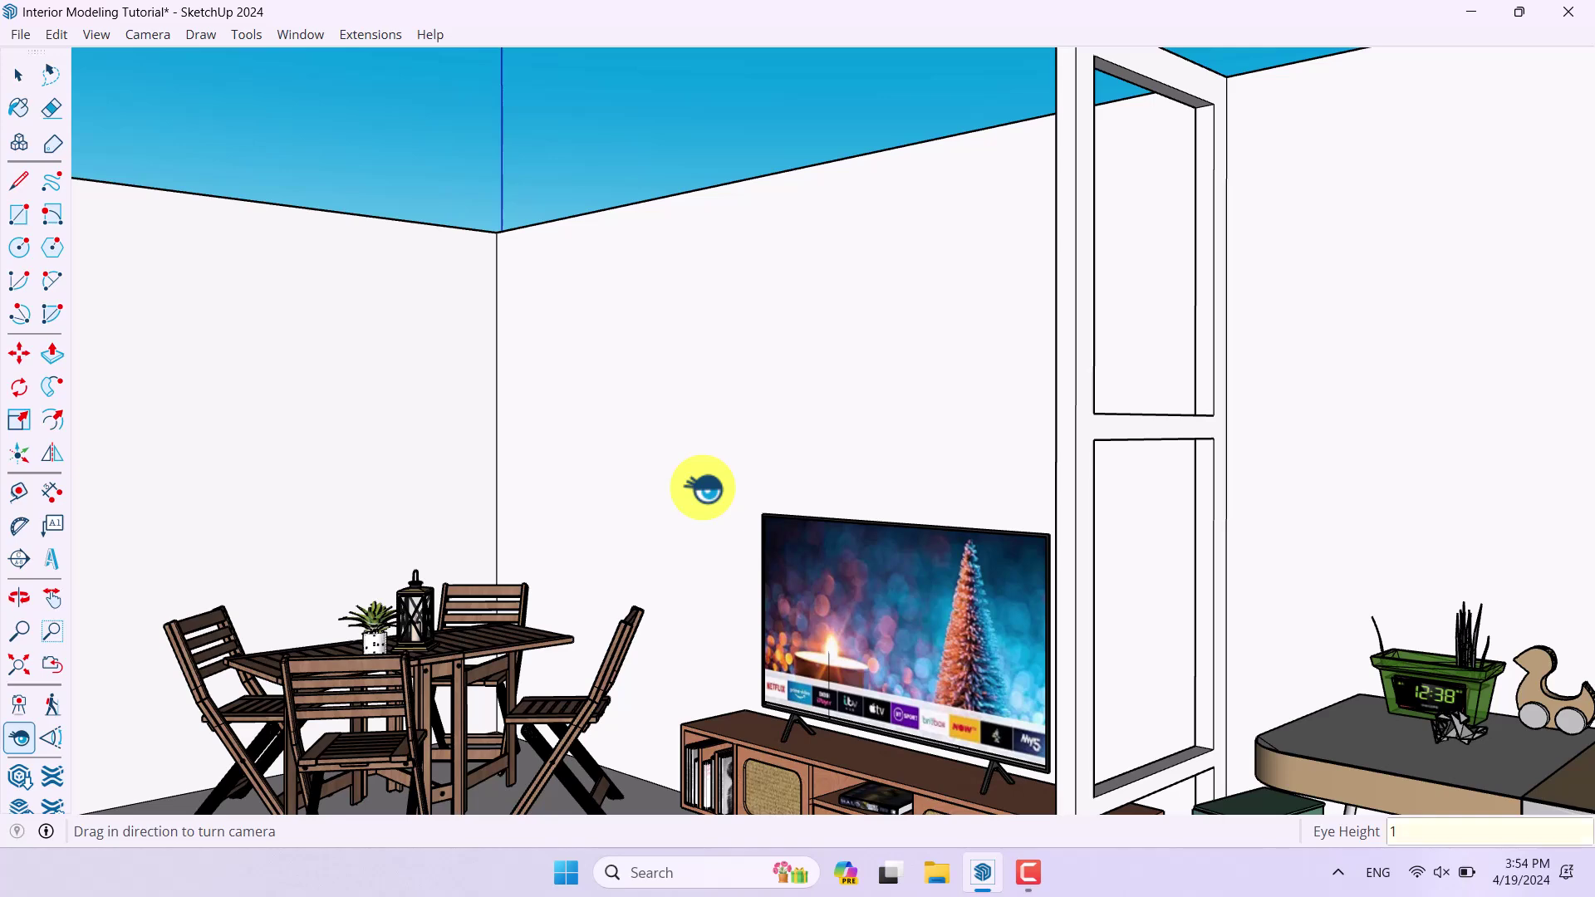
{"action": "key", "text": "Return"}
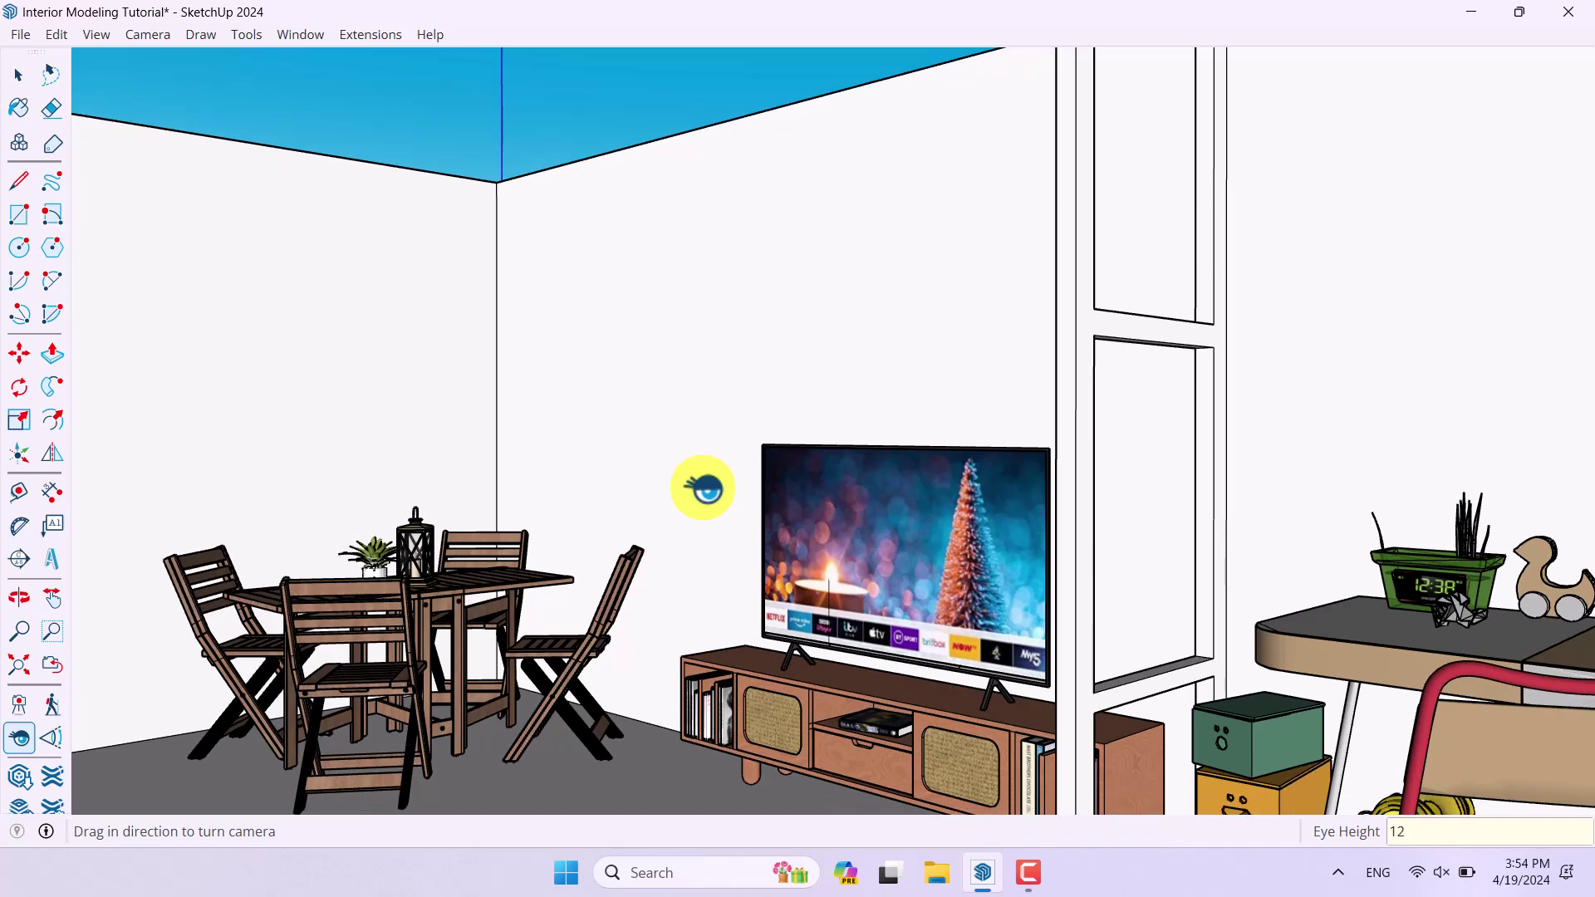
{"action": "key", "text": "Return"}
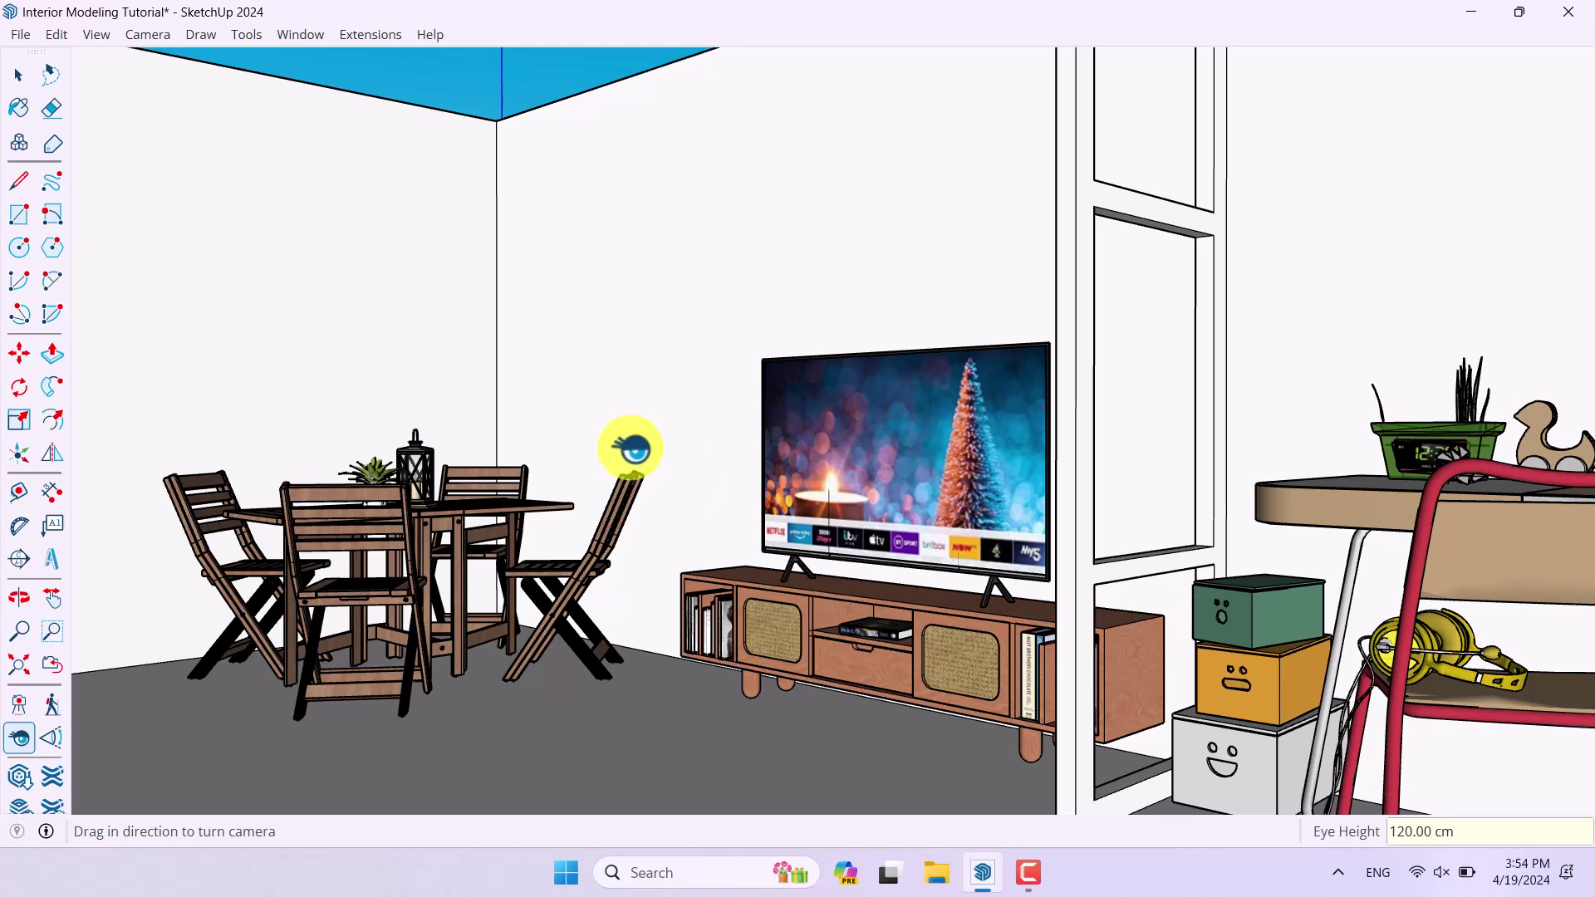
Switch the interior view to Two-Point Perspective and bring up the Materials panel.
{"action": "left_click", "coordinate": [149, 35]}
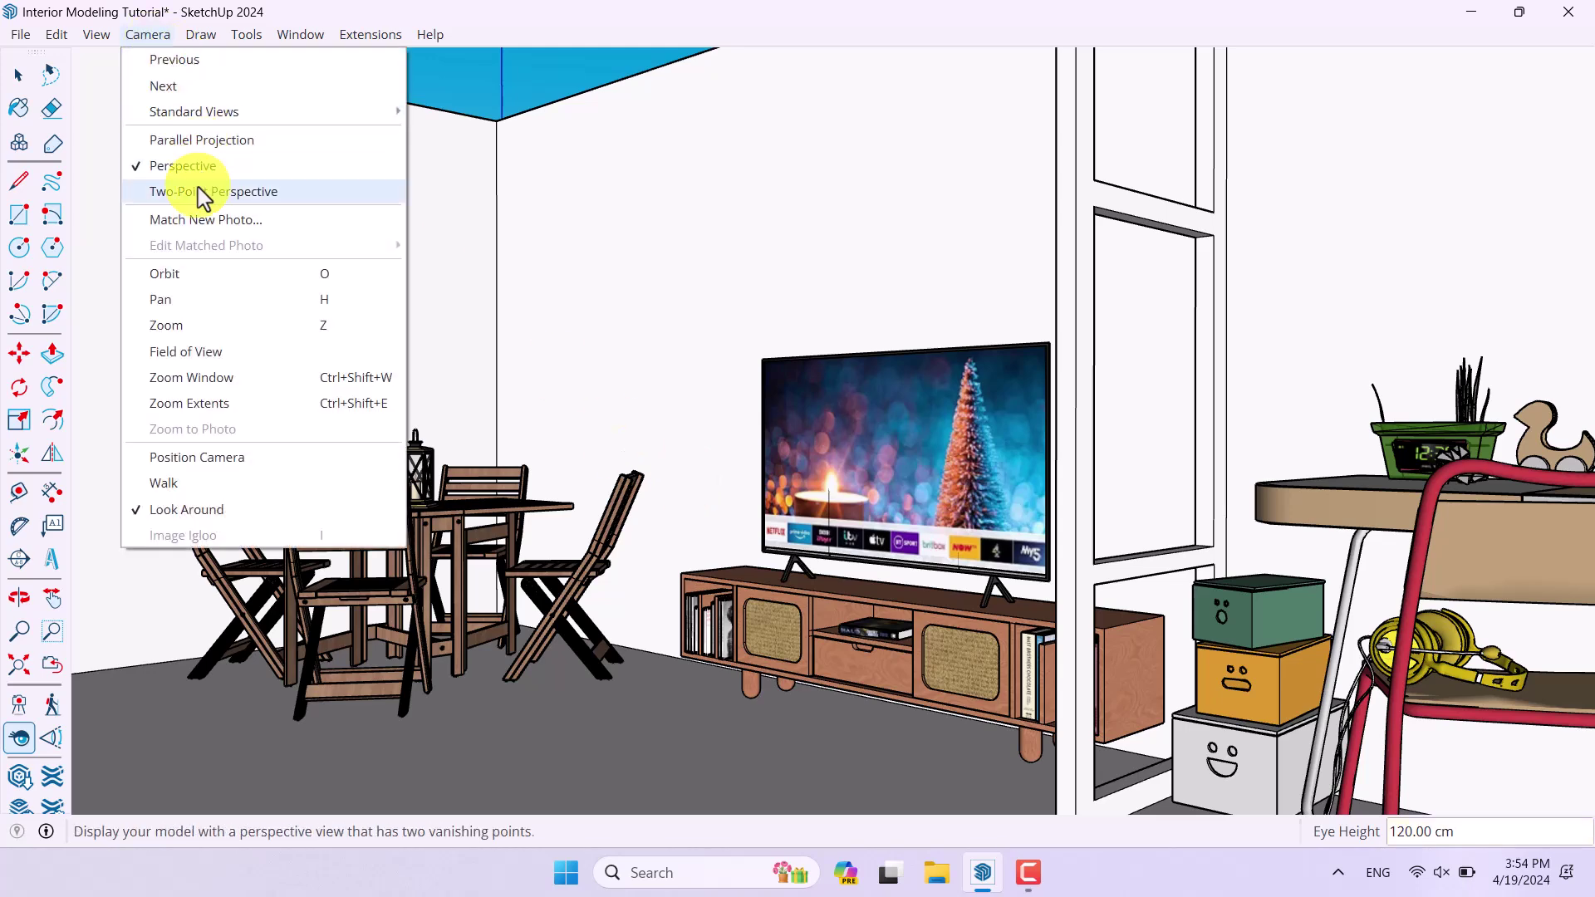
{"action": "left_click", "coordinate": [201, 191]}
{"action": "key", "text": "space"}
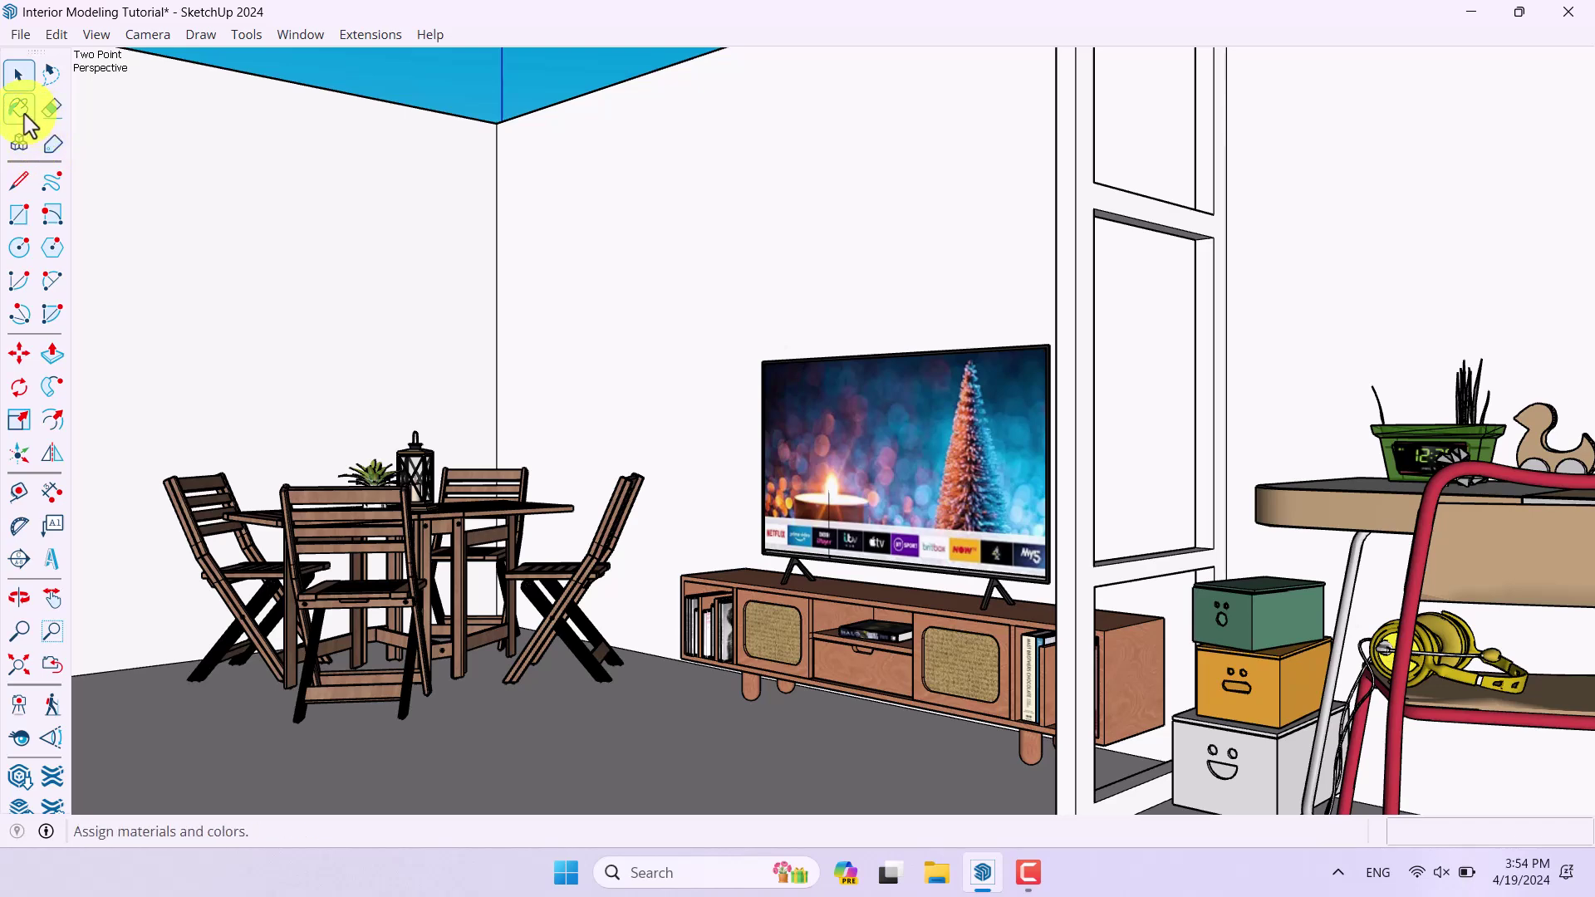
{"action": "left_click", "coordinate": [20, 107]}
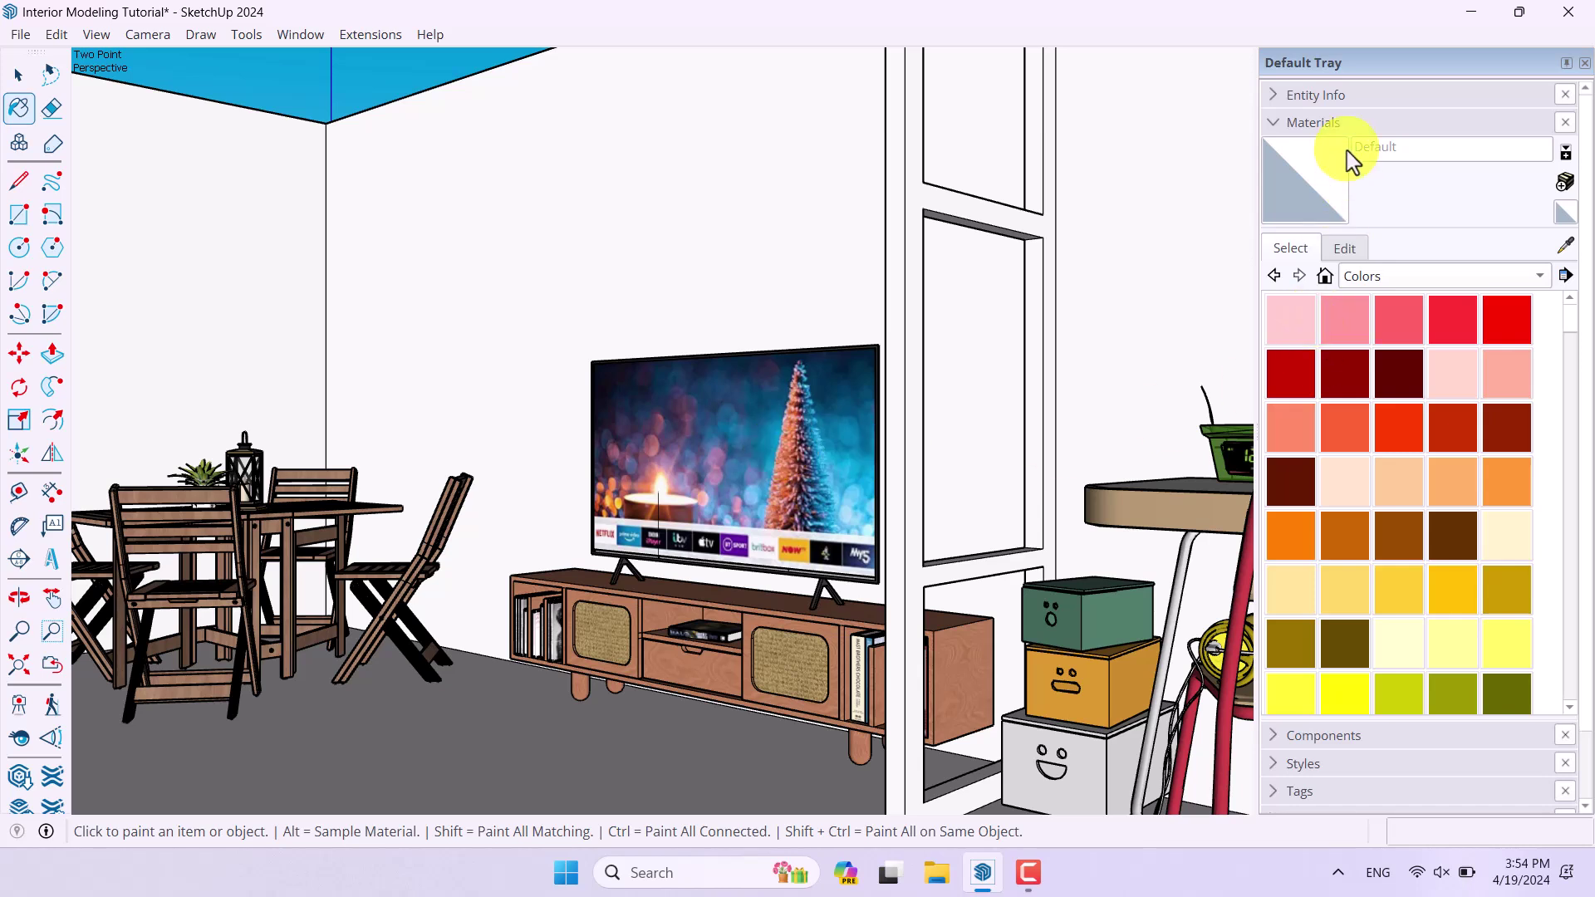
Turn off Sky in the Styles Background settings, then show the Edge settings.
{"action": "left_click", "coordinate": [1327, 124]}
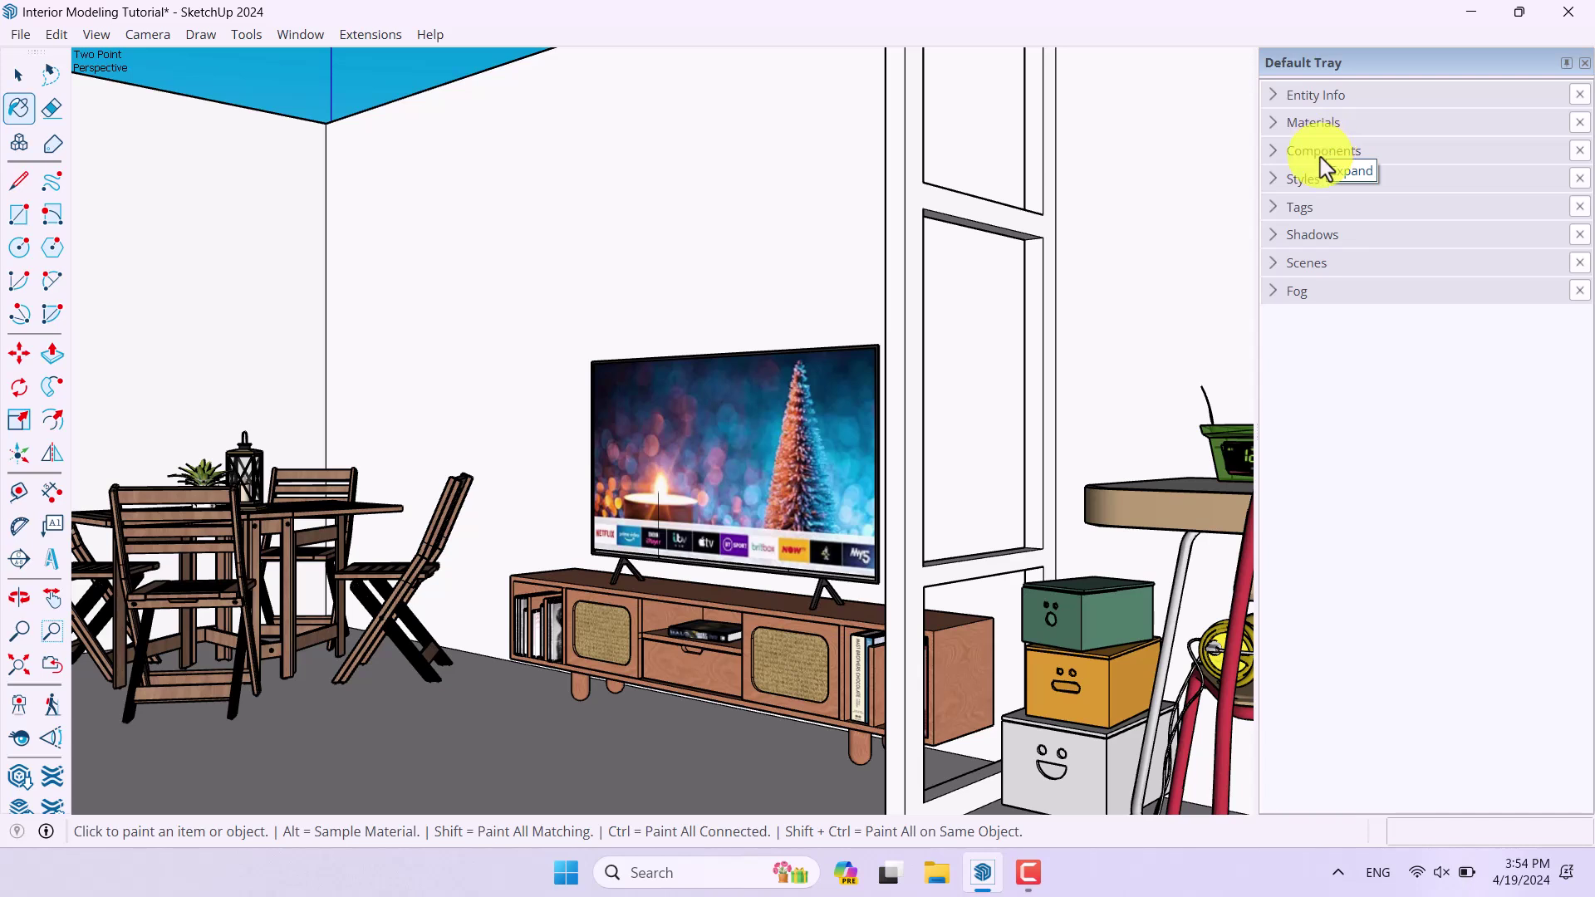
{"action": "left_click", "coordinate": [1296, 179]}
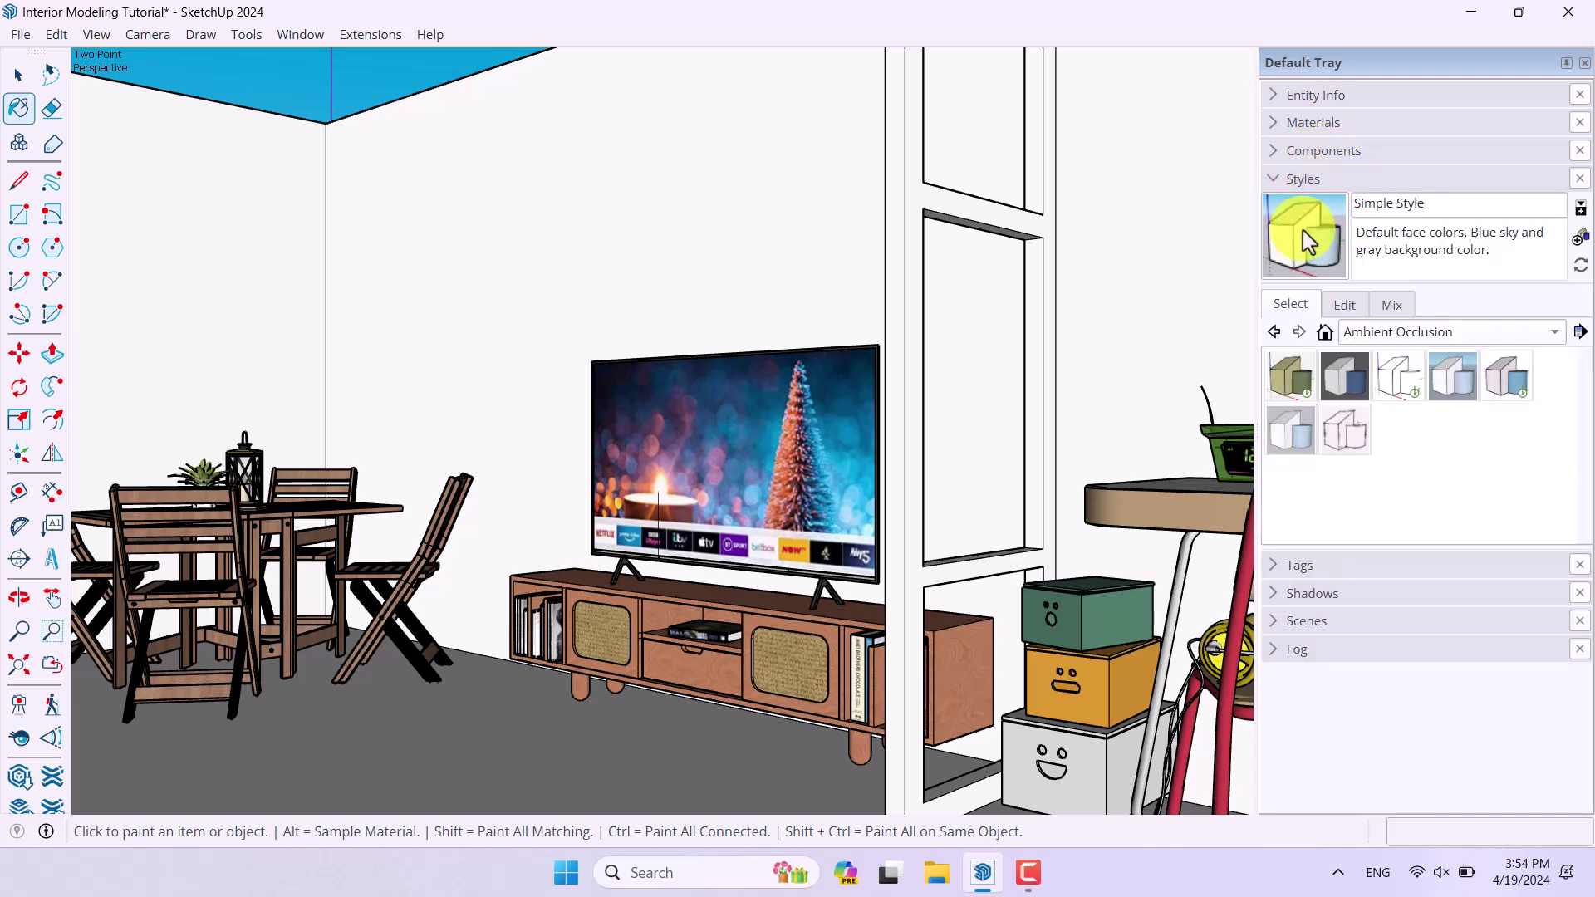
{"action": "left_click", "coordinate": [1344, 306]}
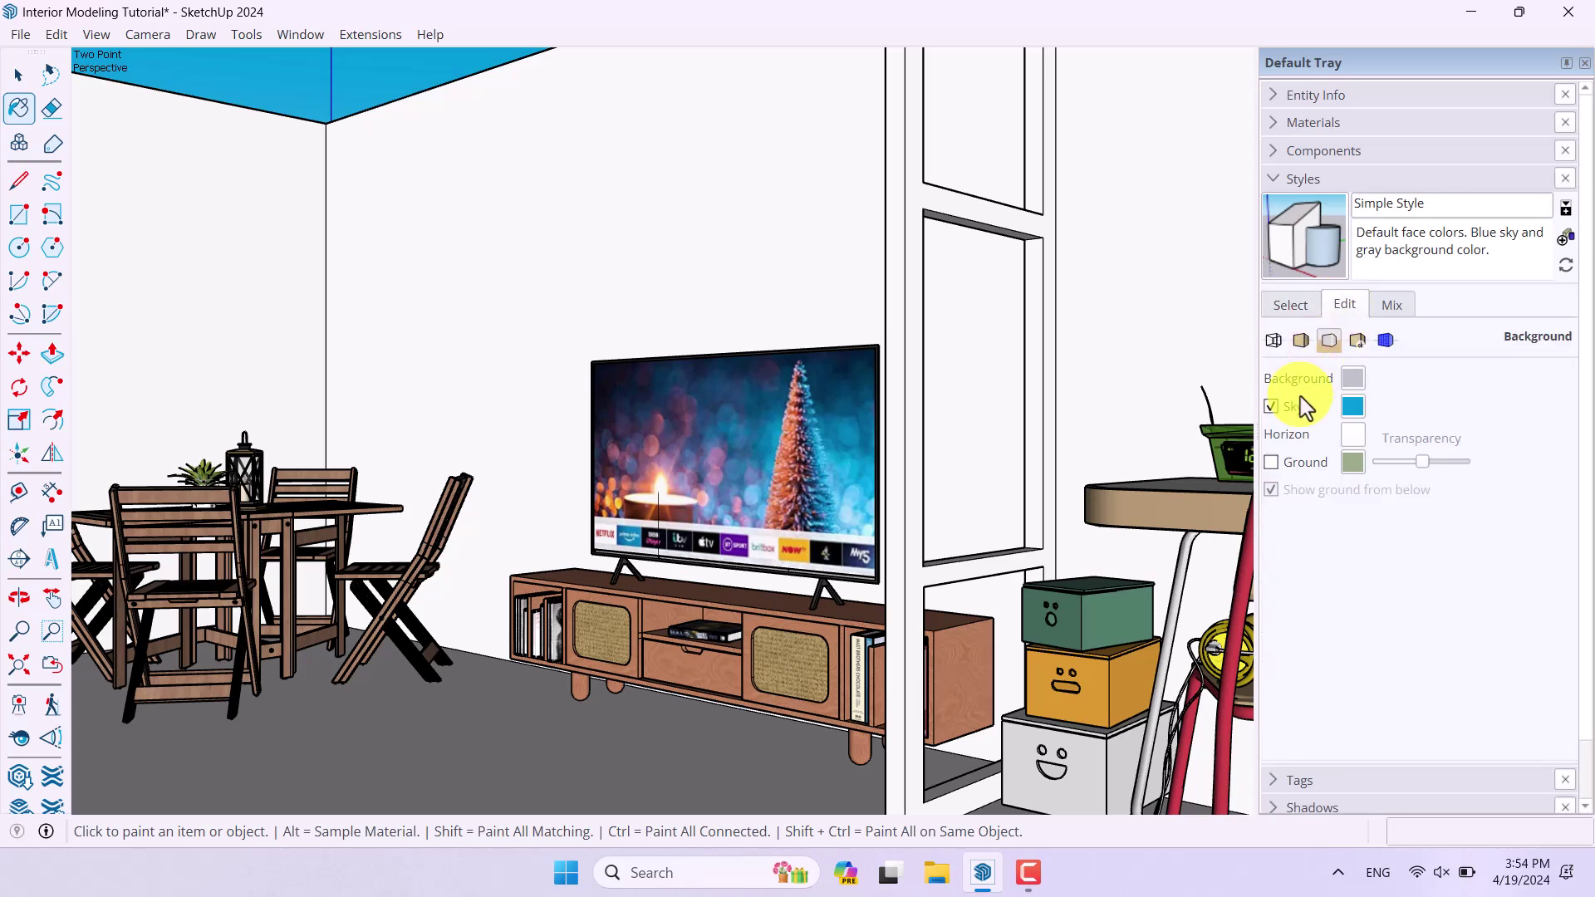
{"action": "left_click", "coordinate": [1271, 406]}
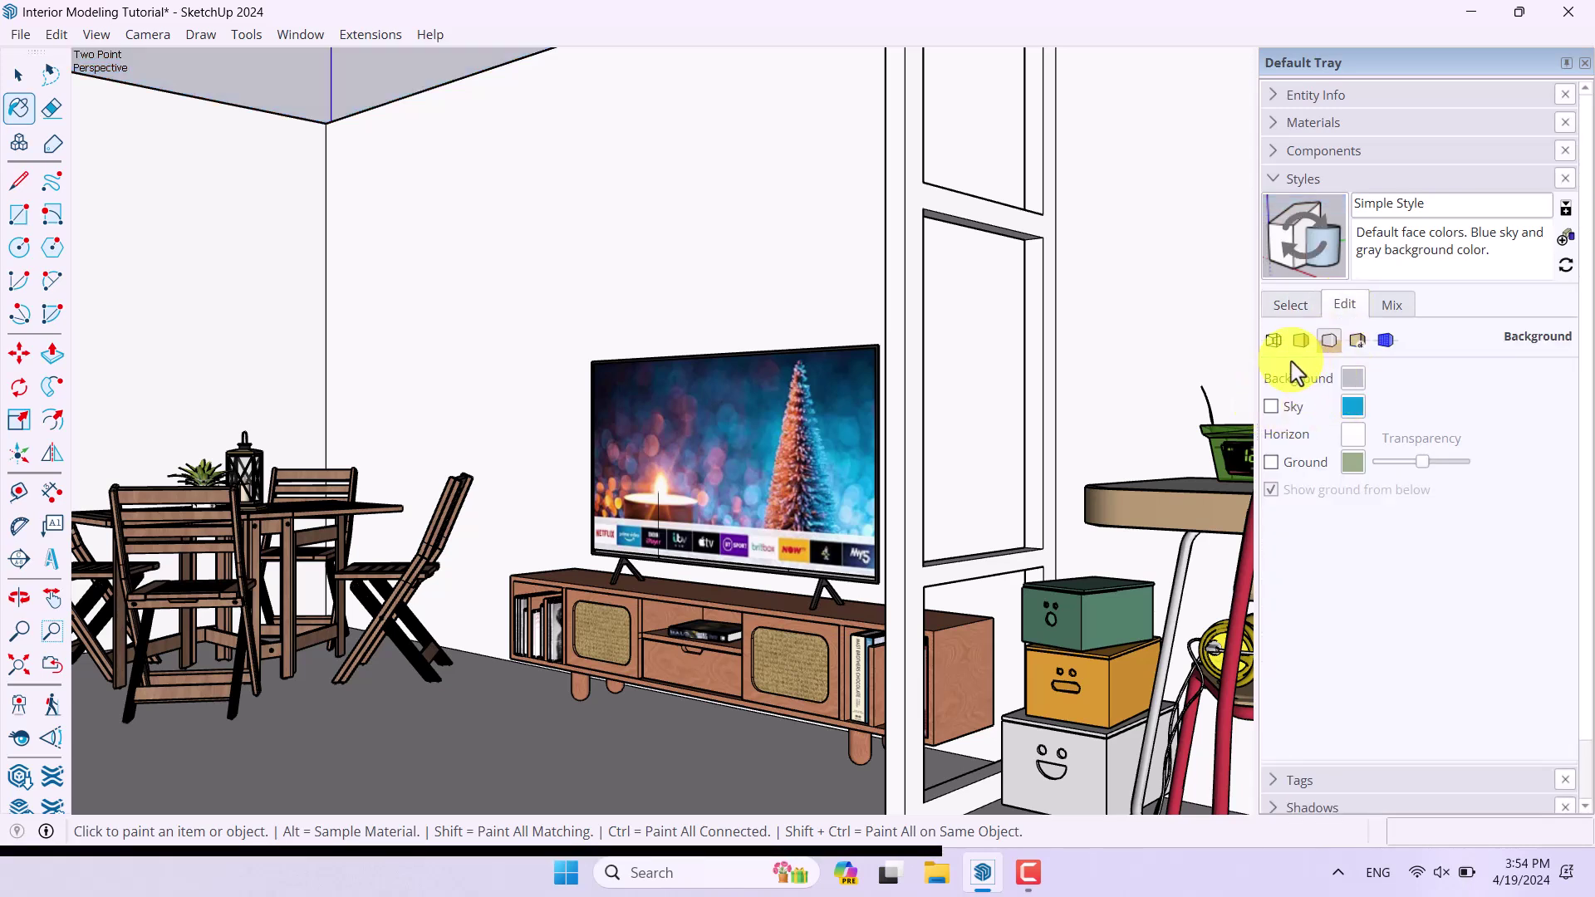
{"action": "left_click", "coordinate": [1273, 339]}
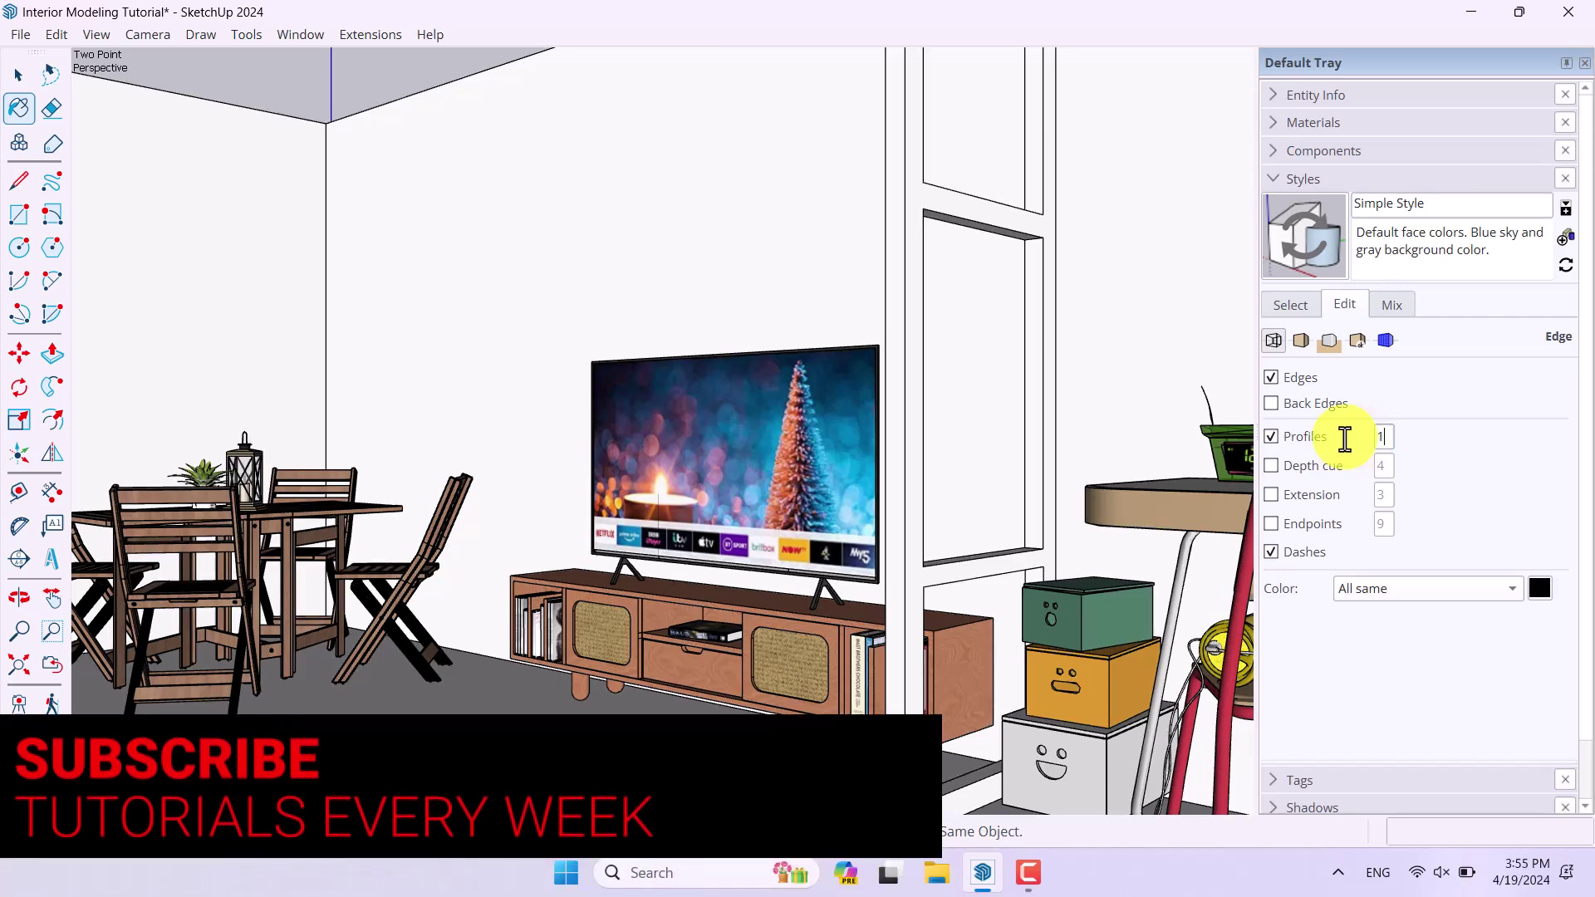
Set faces to Shaded with Textures and enable ambient occlusion with low distance and intensity.
{"action": "left_click", "coordinate": [1302, 342]}
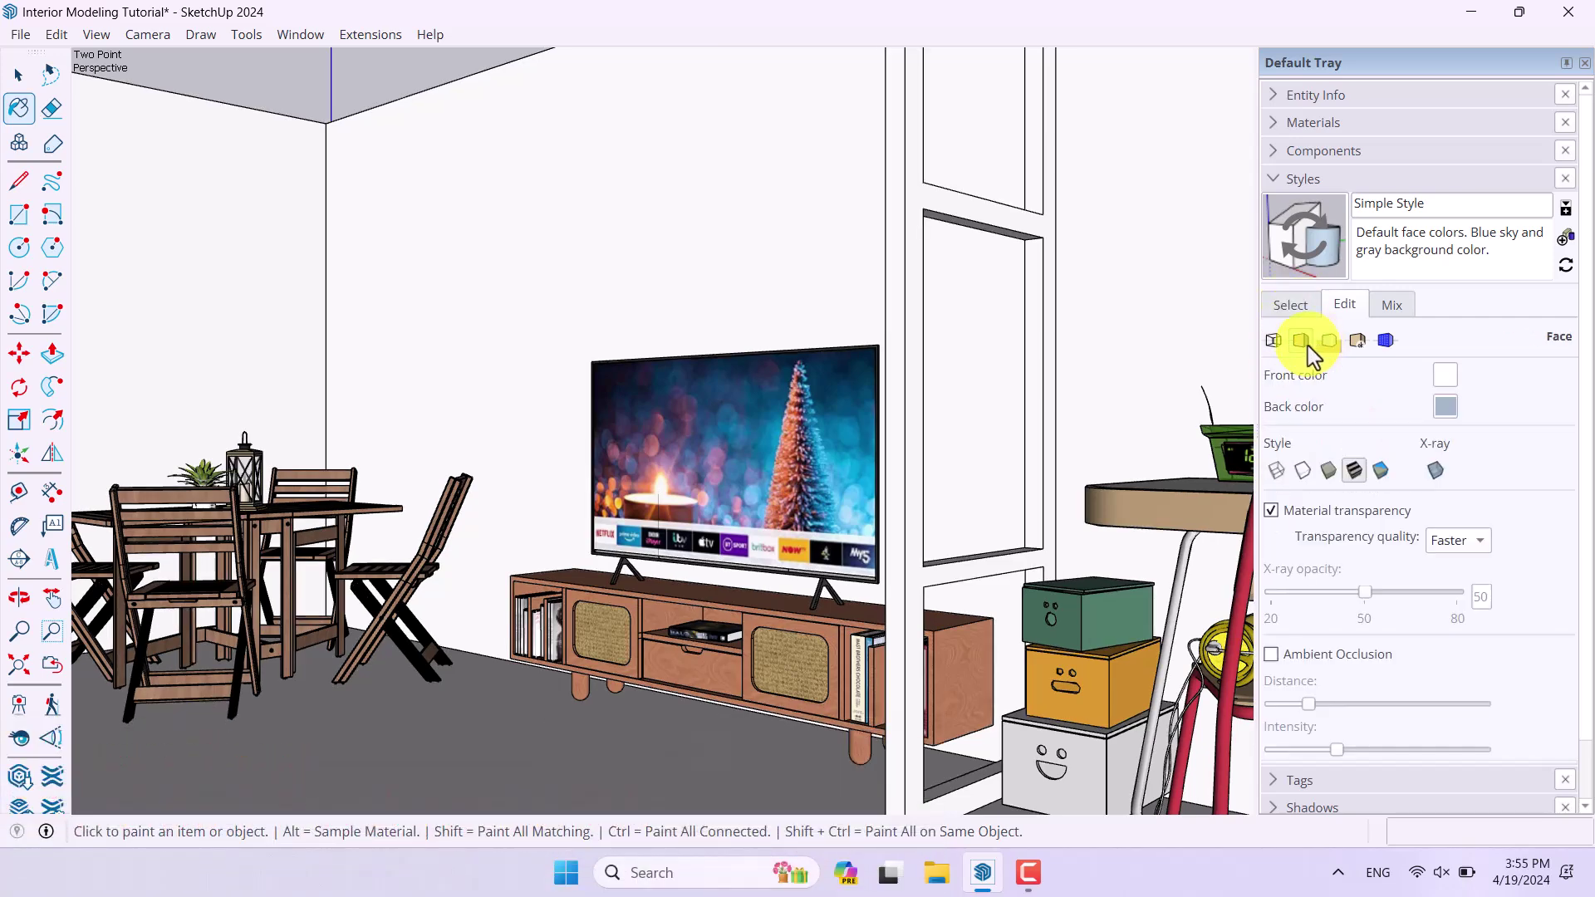
{"action": "left_click", "coordinate": [1355, 471]}
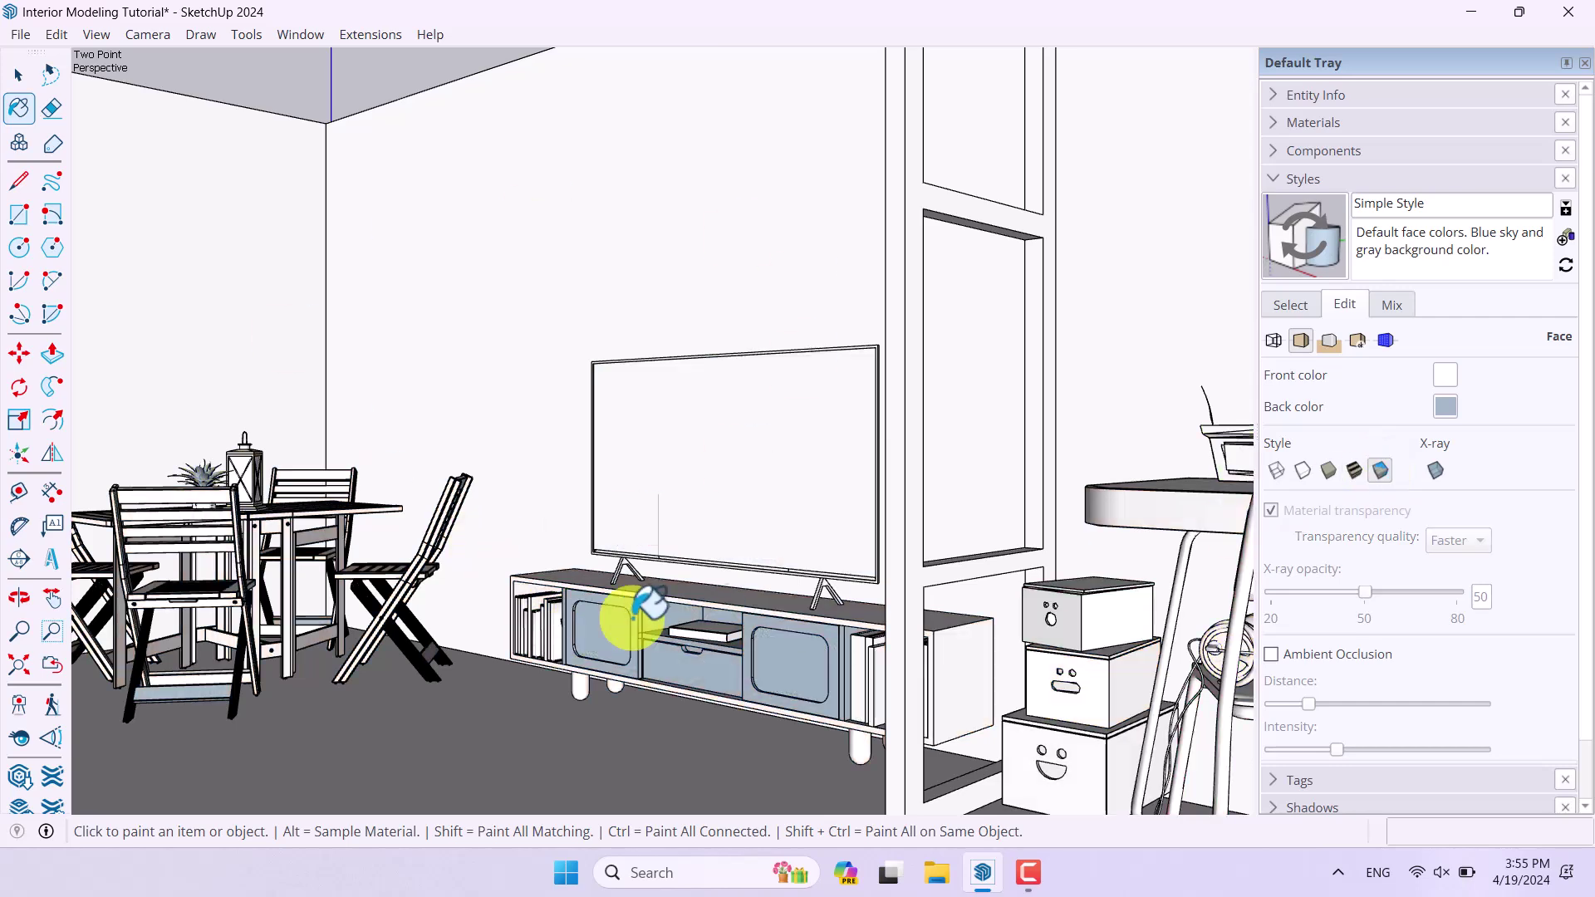
{"action": "left_click", "coordinate": [1327, 477]}
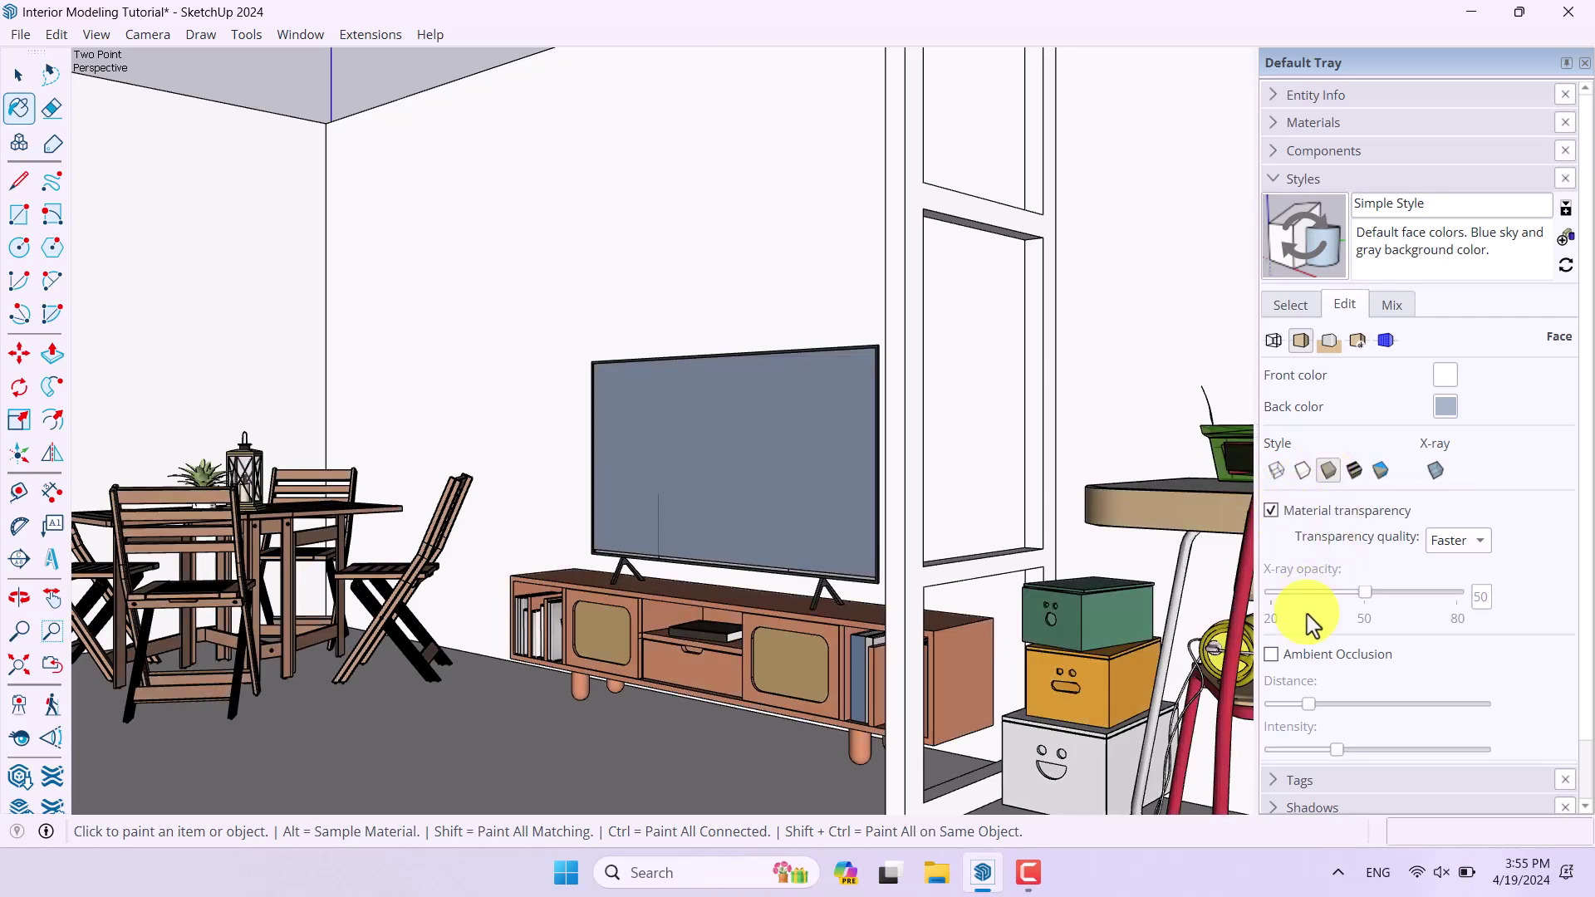
{"action": "left_click", "coordinate": [1271, 656]}
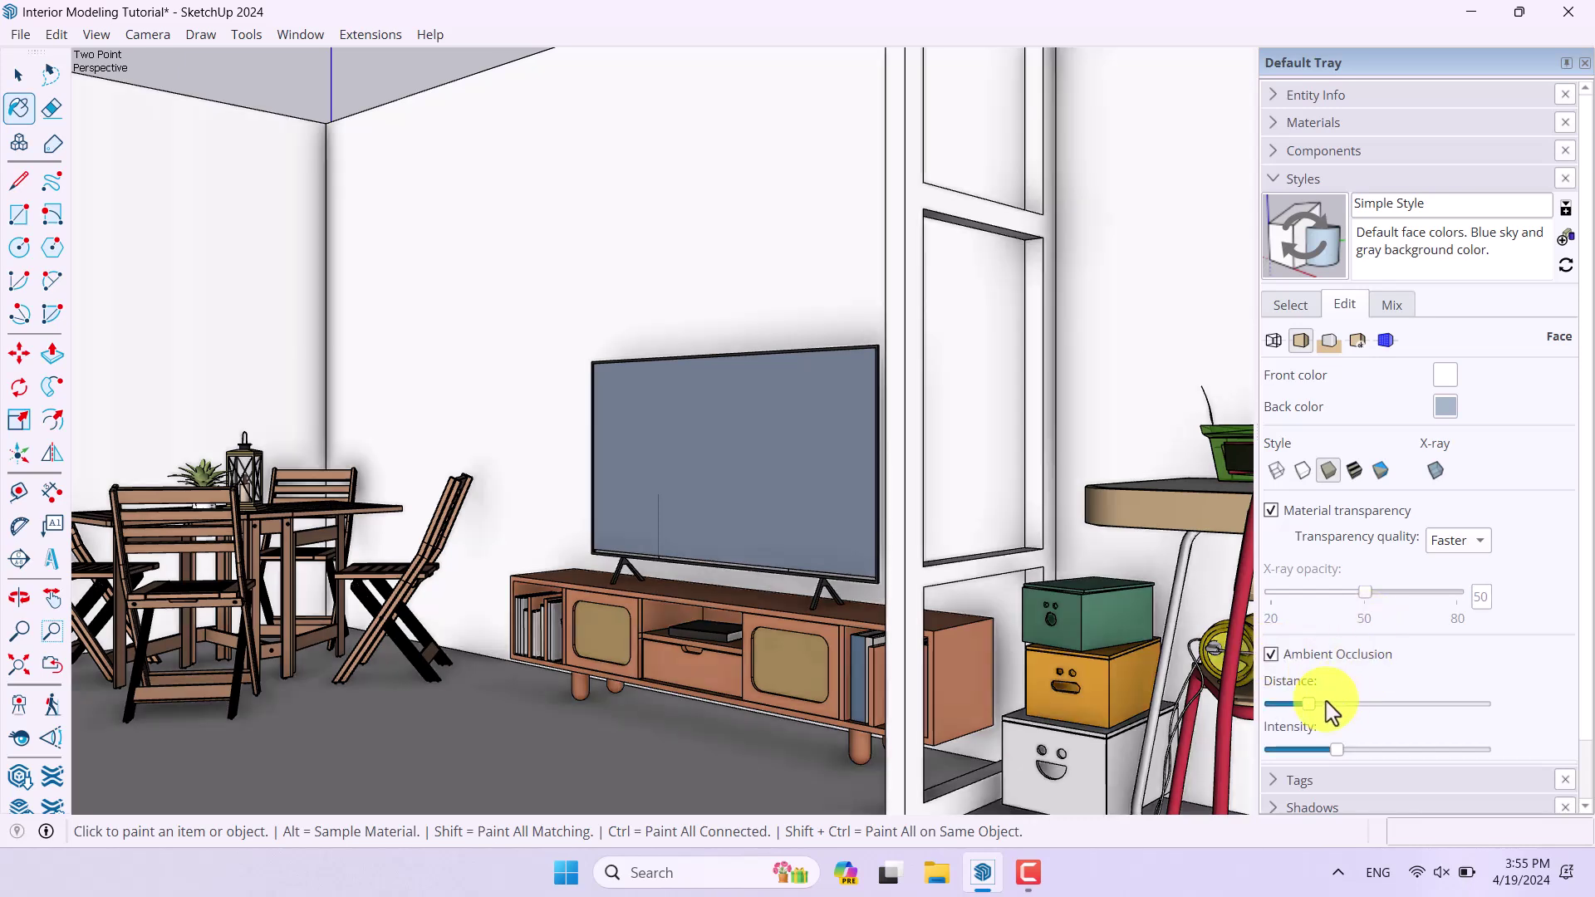
{"action": "left_click_drag", "start_coordinate": [1338, 750], "coordinate": [1412, 748]}
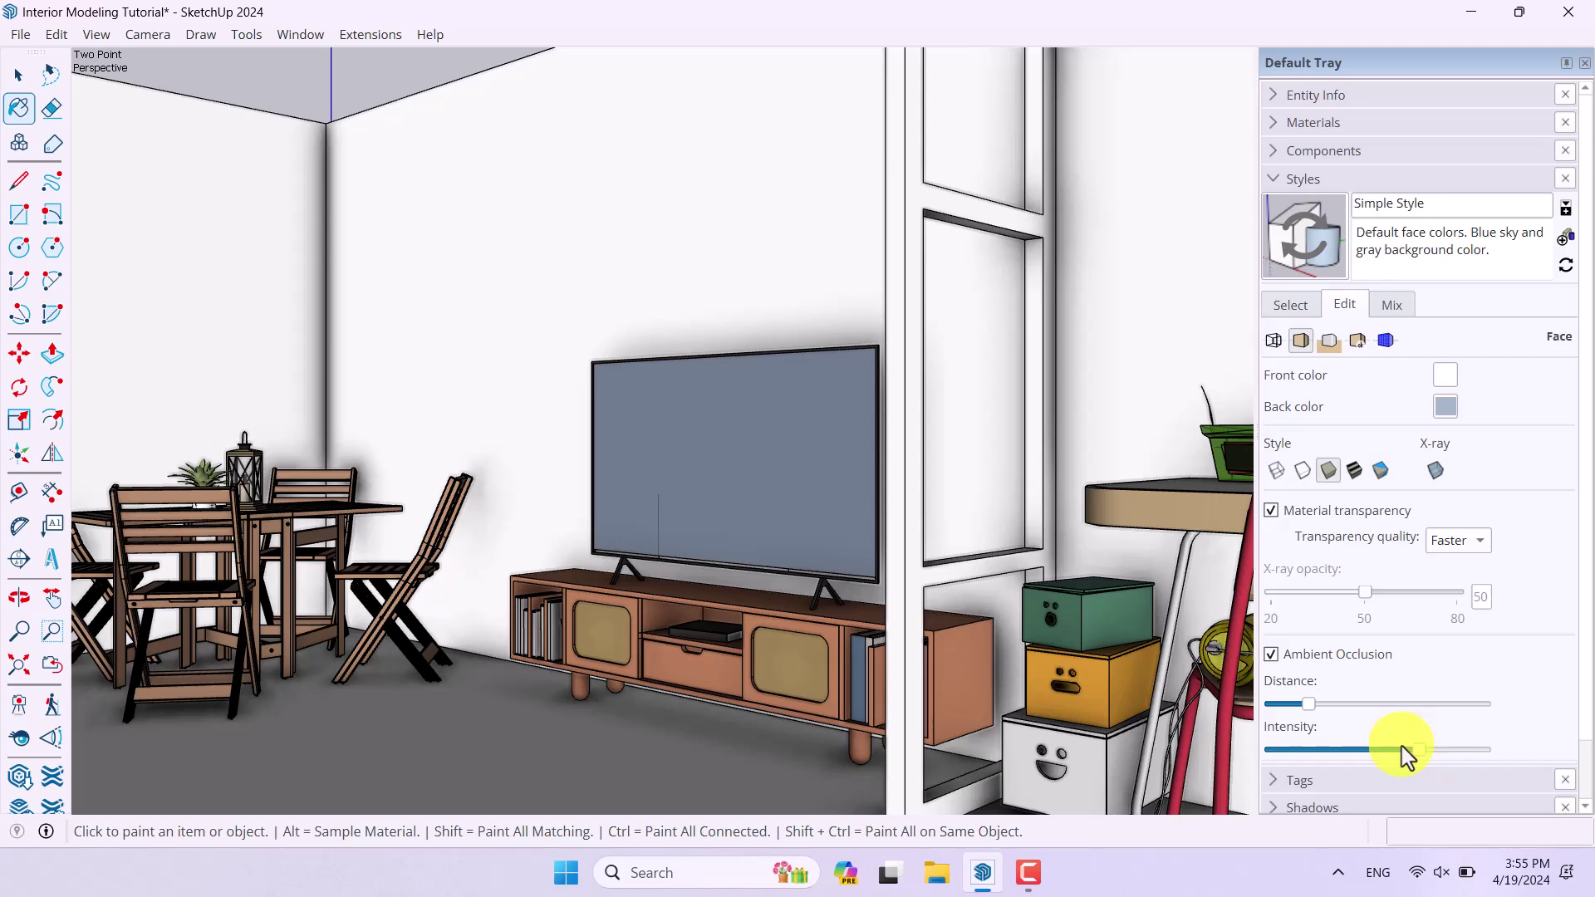
{"action": "left_click_drag", "start_coordinate": [1308, 704], "coordinate": [1387, 705]}
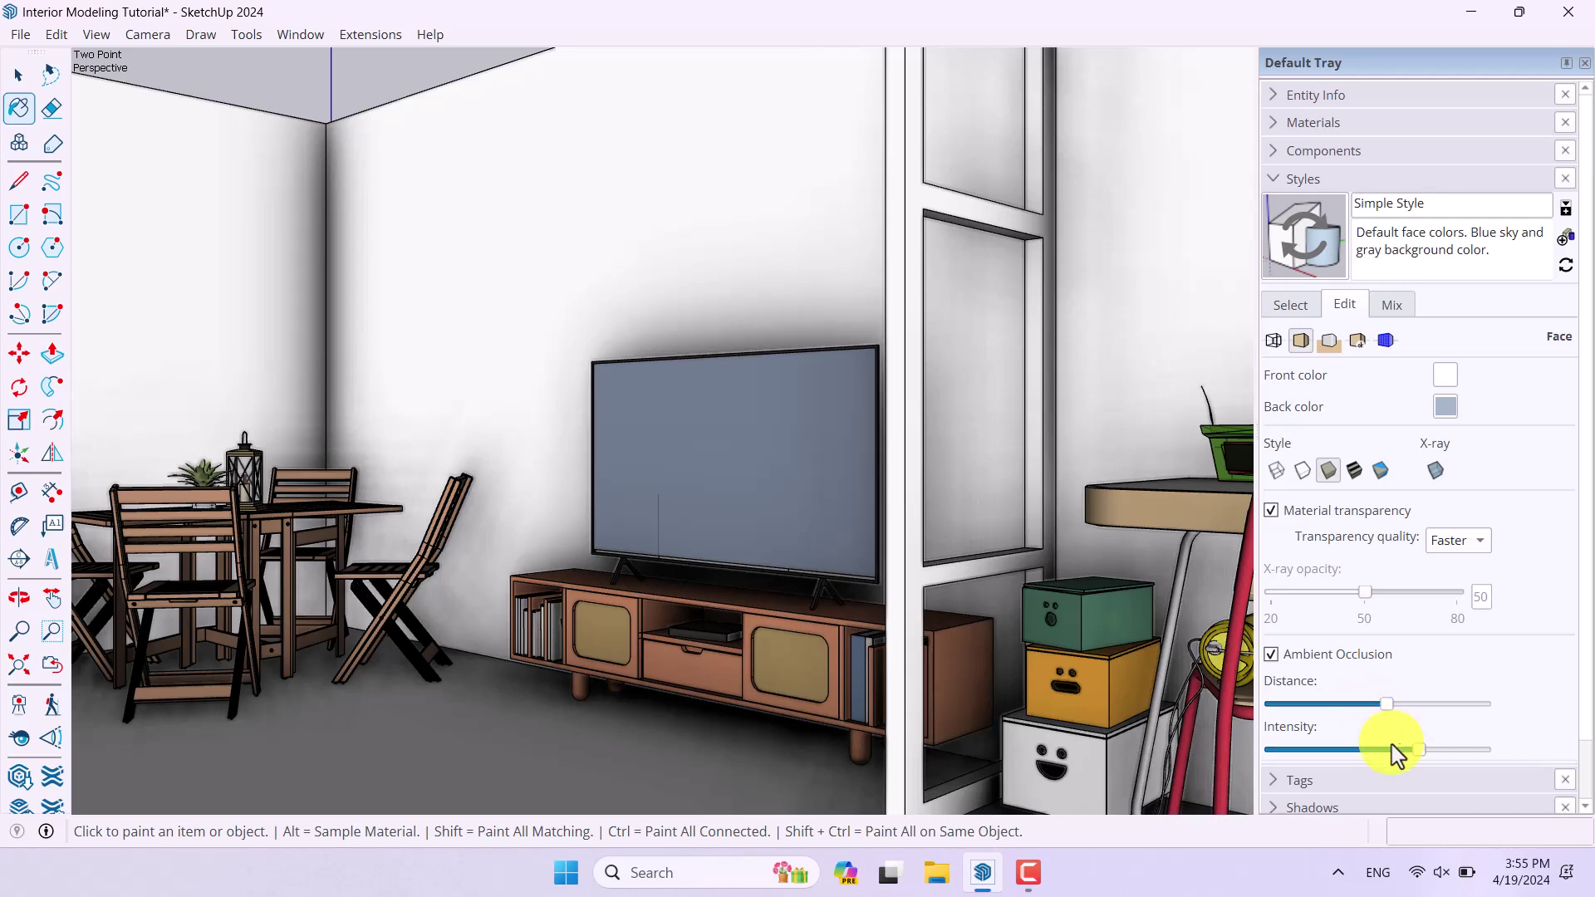
{"action": "mouse_move", "coordinate": [1360, 748]}
{"action": "left_mouse_down"}
{"action": "mouse_move", "coordinate": [1328, 747]}
{"action": "mouse_move", "coordinate": [1306, 706]}
{"action": "left_mouse_up"}
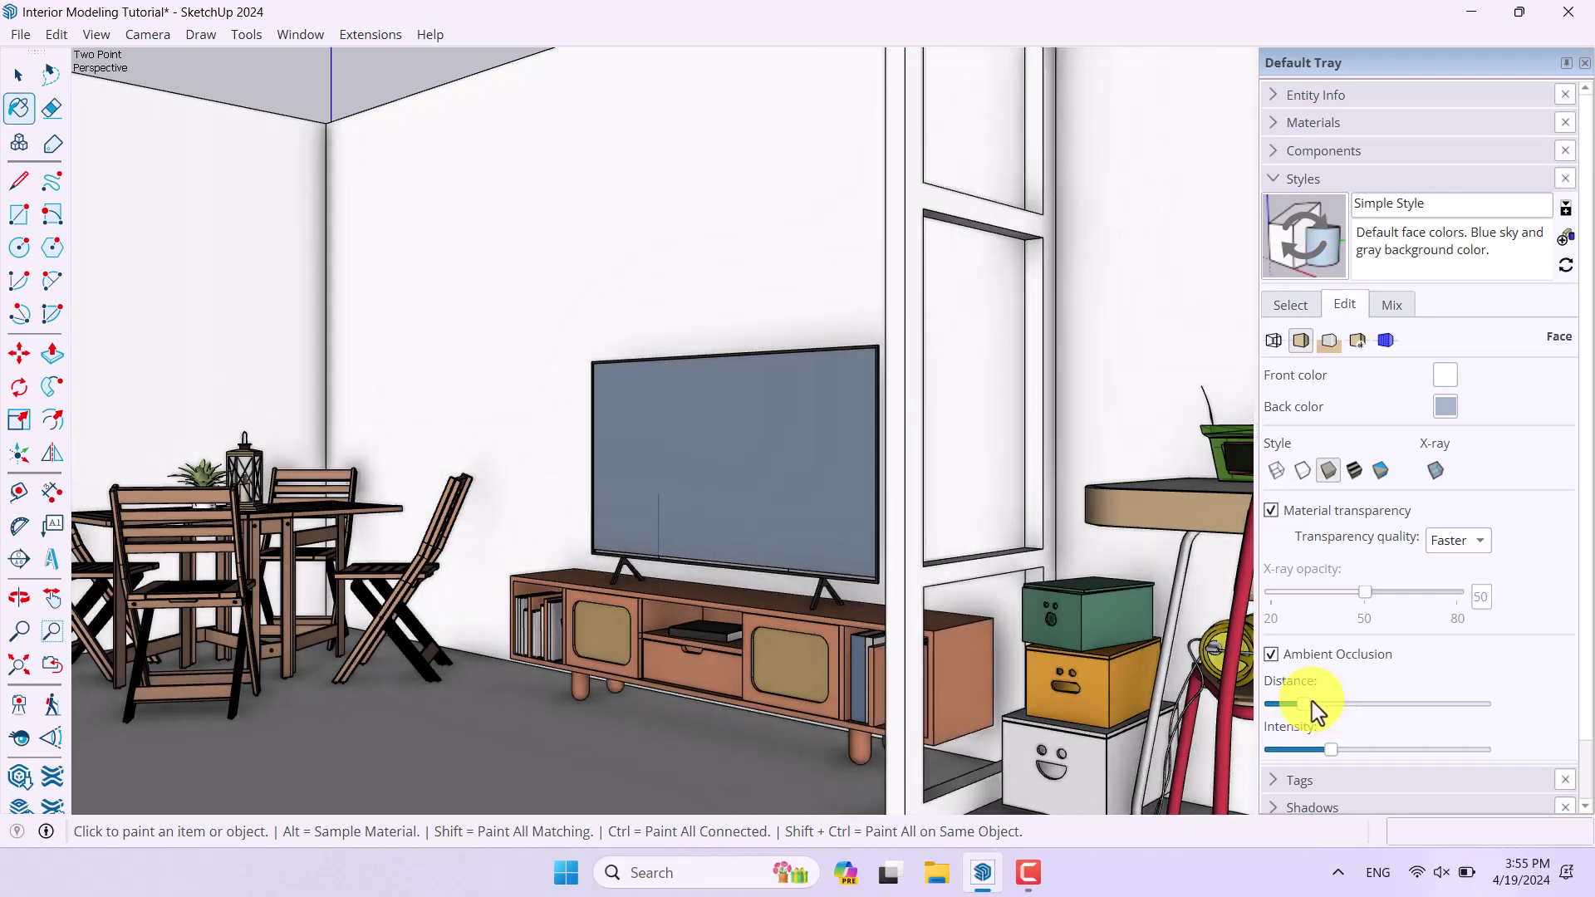
Uncheck Model Axes in Modeling settings, collapse Styles and expand the Scenes panel.
{"action": "left_click", "coordinate": [1328, 340]}
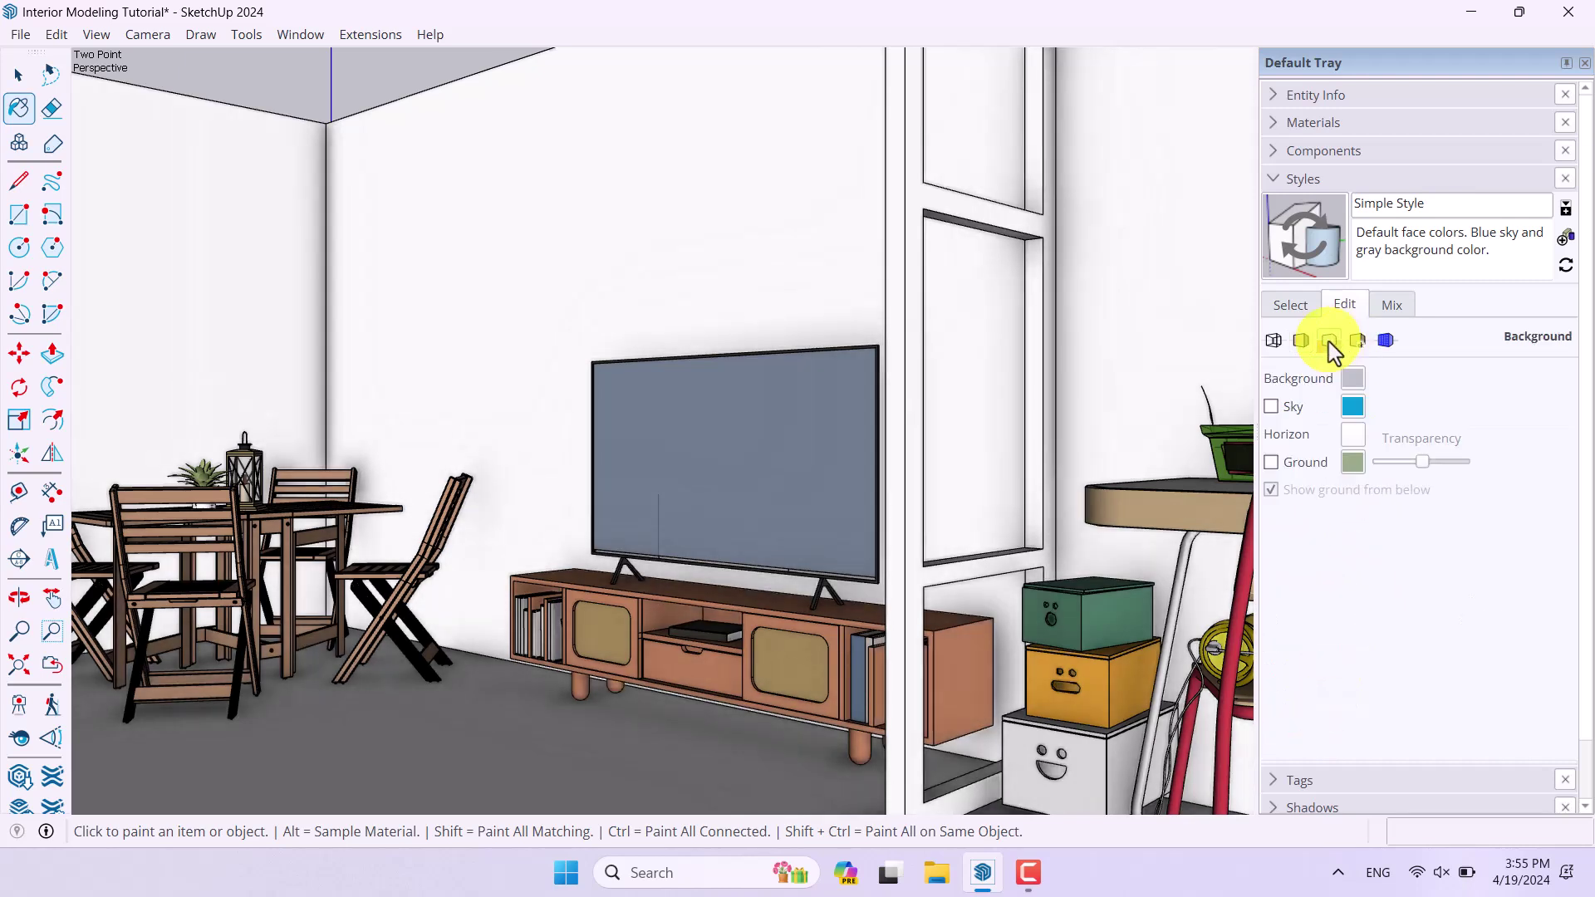
{"action": "left_click", "coordinate": [1384, 341]}
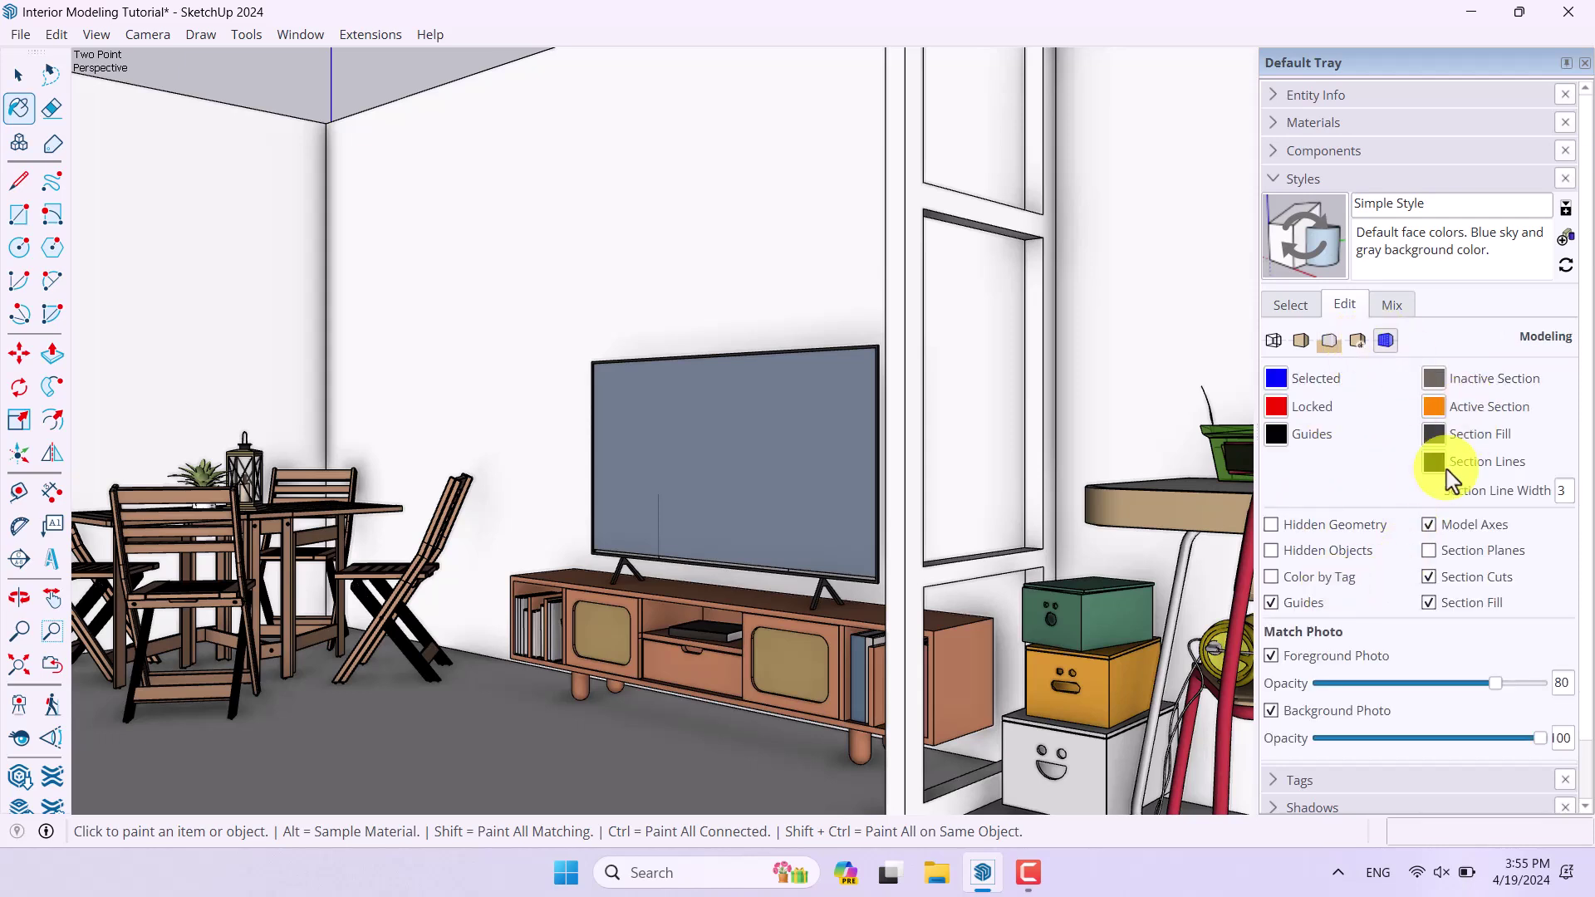
{"action": "left_click", "coordinate": [1430, 526]}
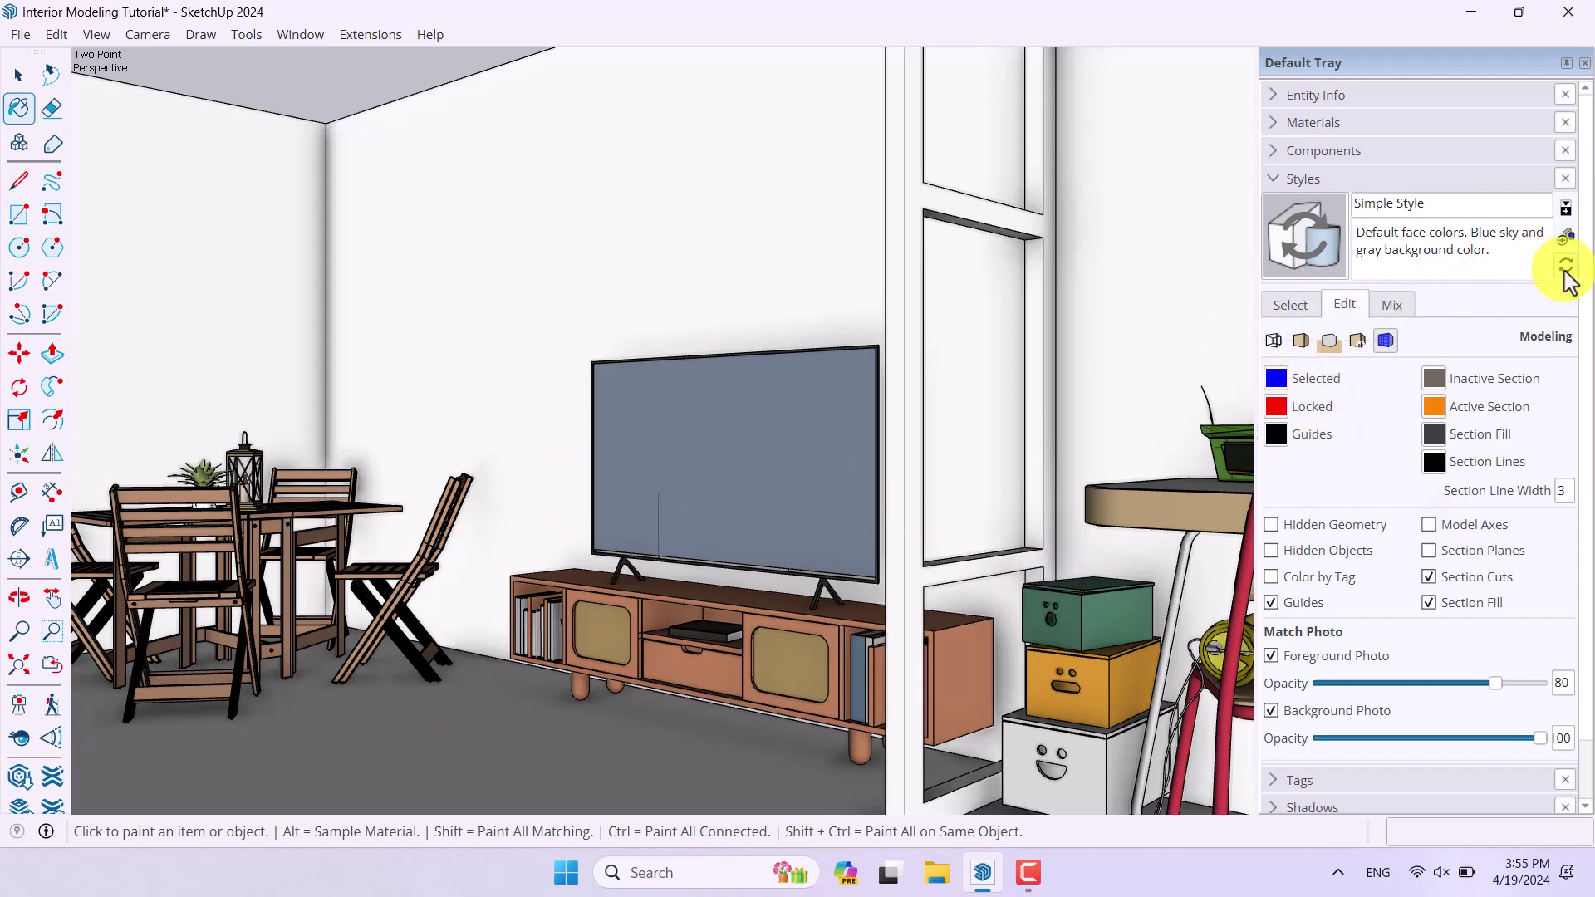
{"action": "left_click", "coordinate": [1304, 180]}
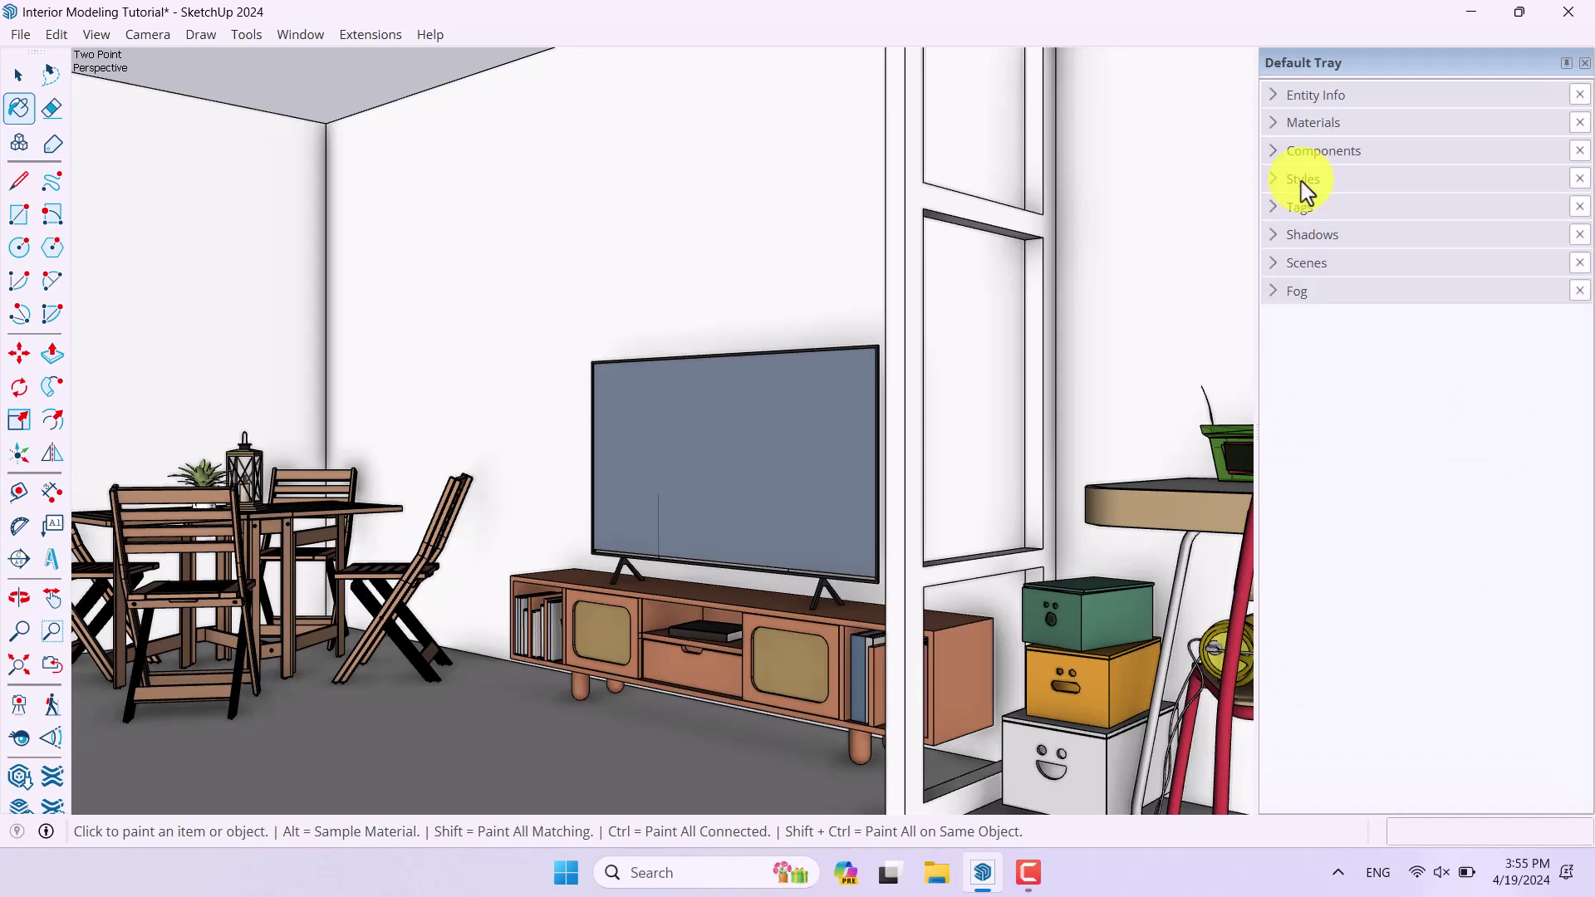
{"action": "left_click", "coordinate": [1310, 263]}
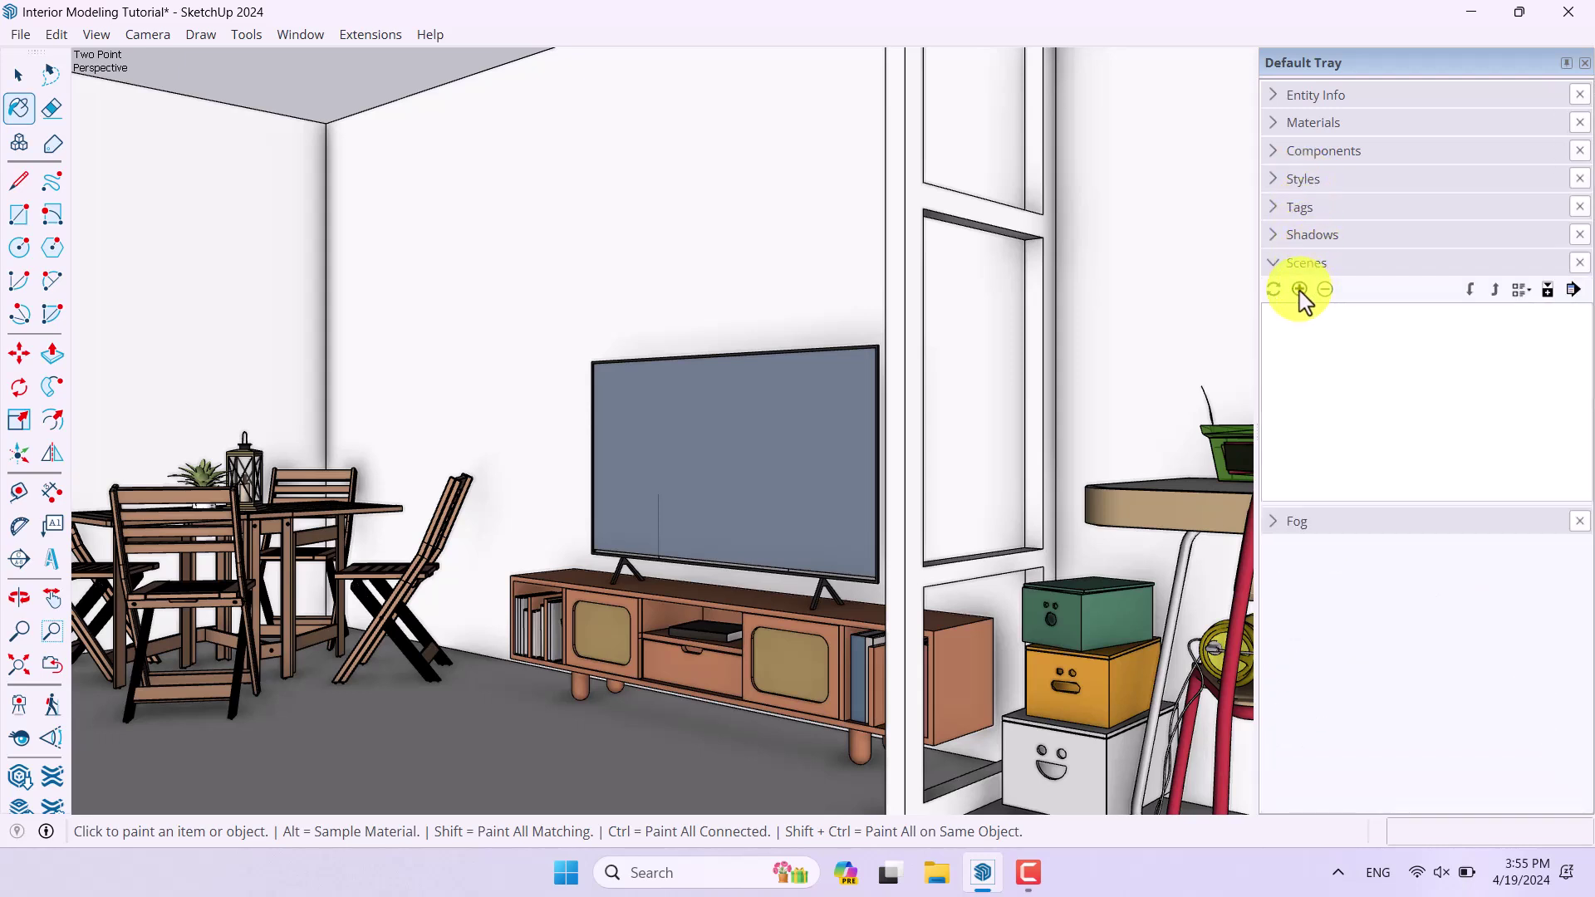
Save the current eye-level view as Scene 1 and orbit out above the room.
{"action": "left_click", "coordinate": [1299, 291]}
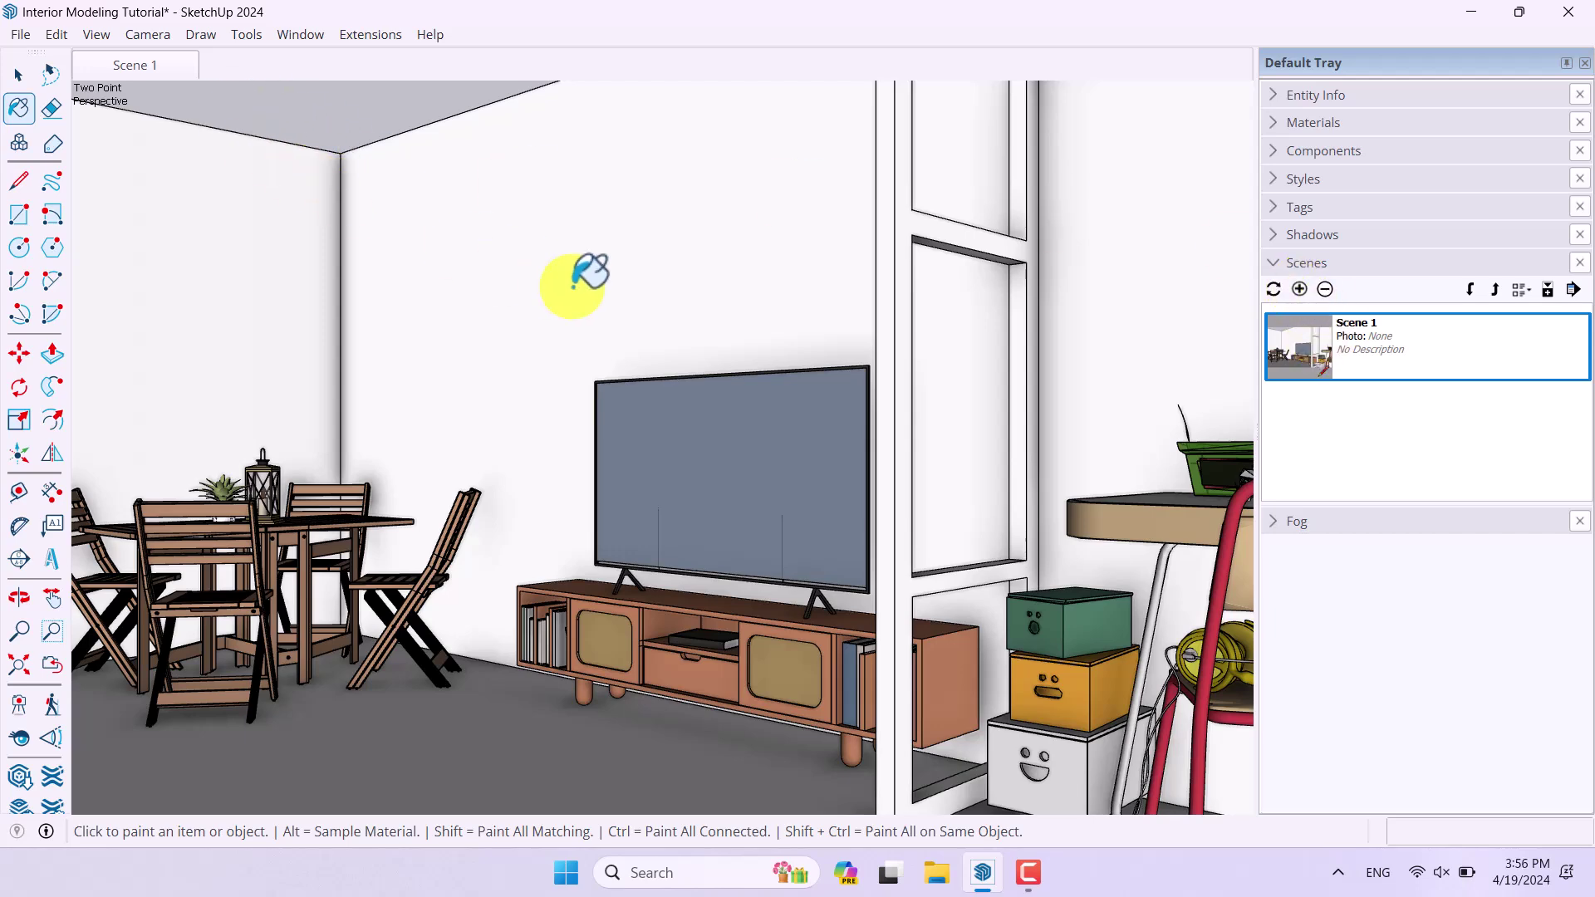
{"action": "key", "text": "space"}
{"action": "middle_click_drag", "start_coordinate": [598, 312], "coordinate": [659, 338]}
{"action": "scroll", "coordinate": [659, 339], "scroll_direction": "down", "scroll_amount": 5}
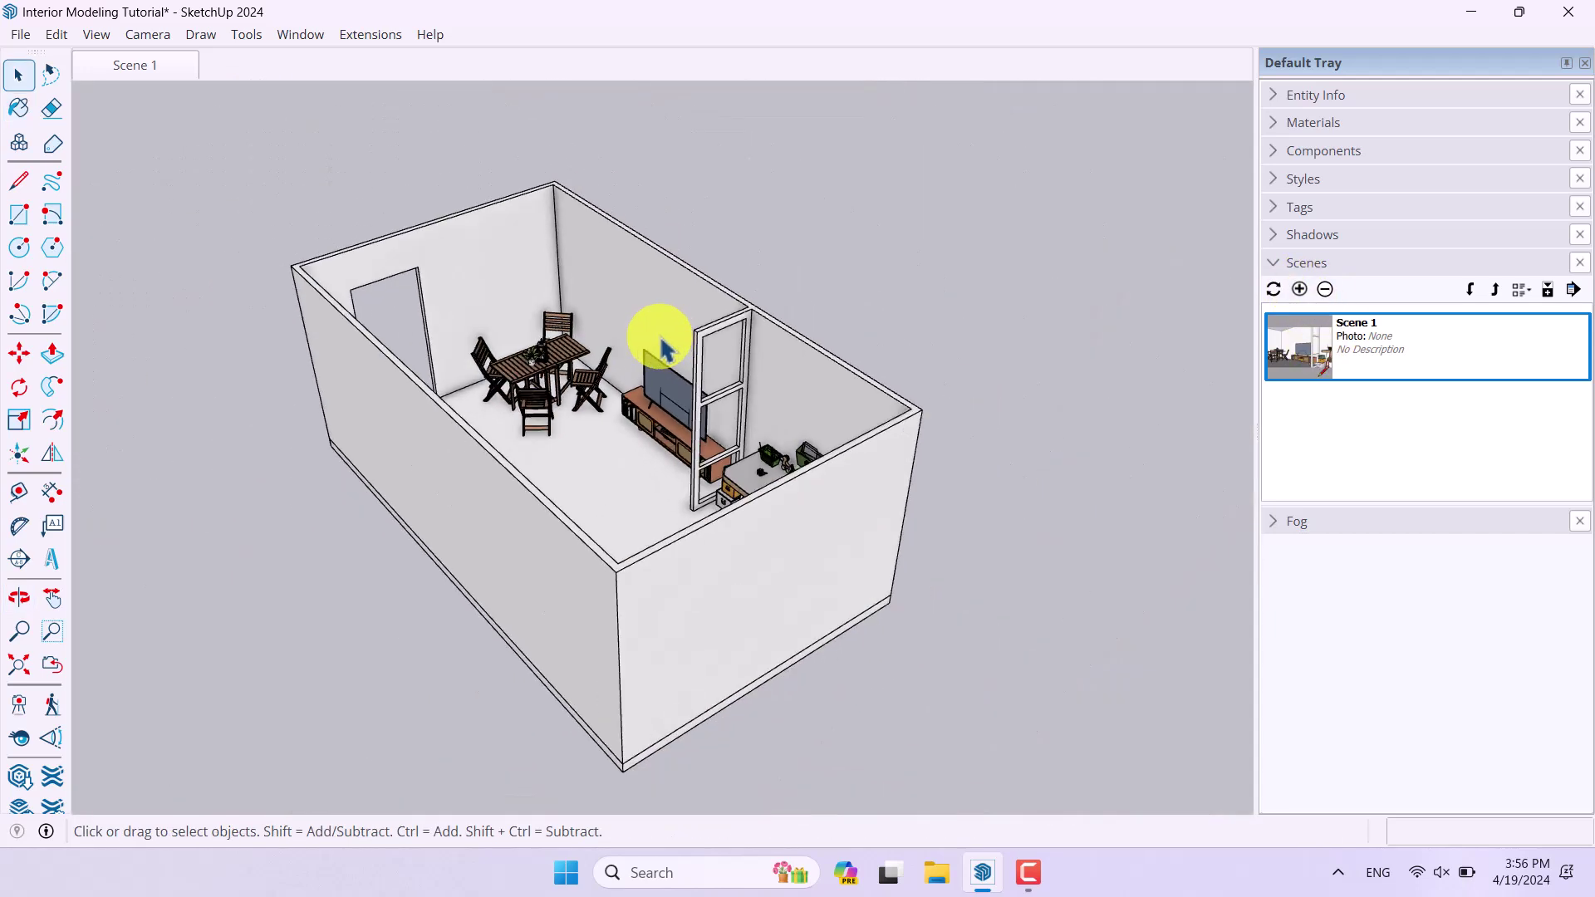
Draw a rectangle covering the open top of the room.
{"action": "left_click", "coordinate": [19, 215]}
{"action": "scroll", "coordinate": [570, 167], "scroll_direction": "up", "scroll_amount": 5}
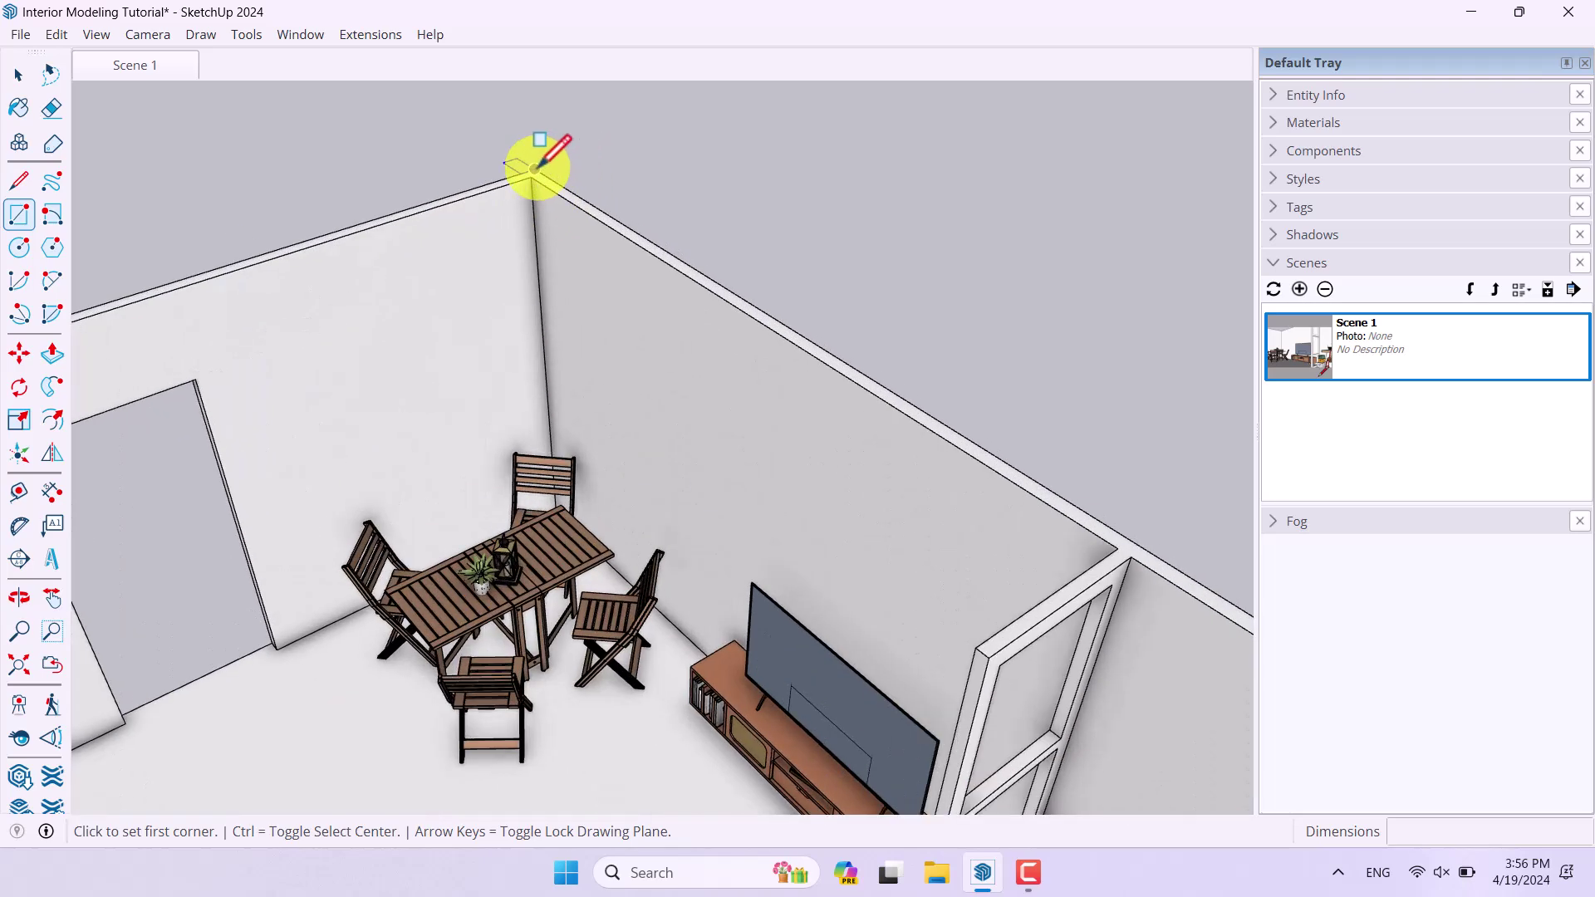
{"action": "left_click", "coordinate": [536, 170]}
{"action": "scroll", "coordinate": [536, 171], "scroll_direction": "down", "scroll_amount": 1}
{"action": "scroll", "coordinate": [598, 474], "scroll_direction": "down", "scroll_amount": 2}
{"action": "left_click", "coordinate": [592, 540]}
{"action": "key", "text": "space"}
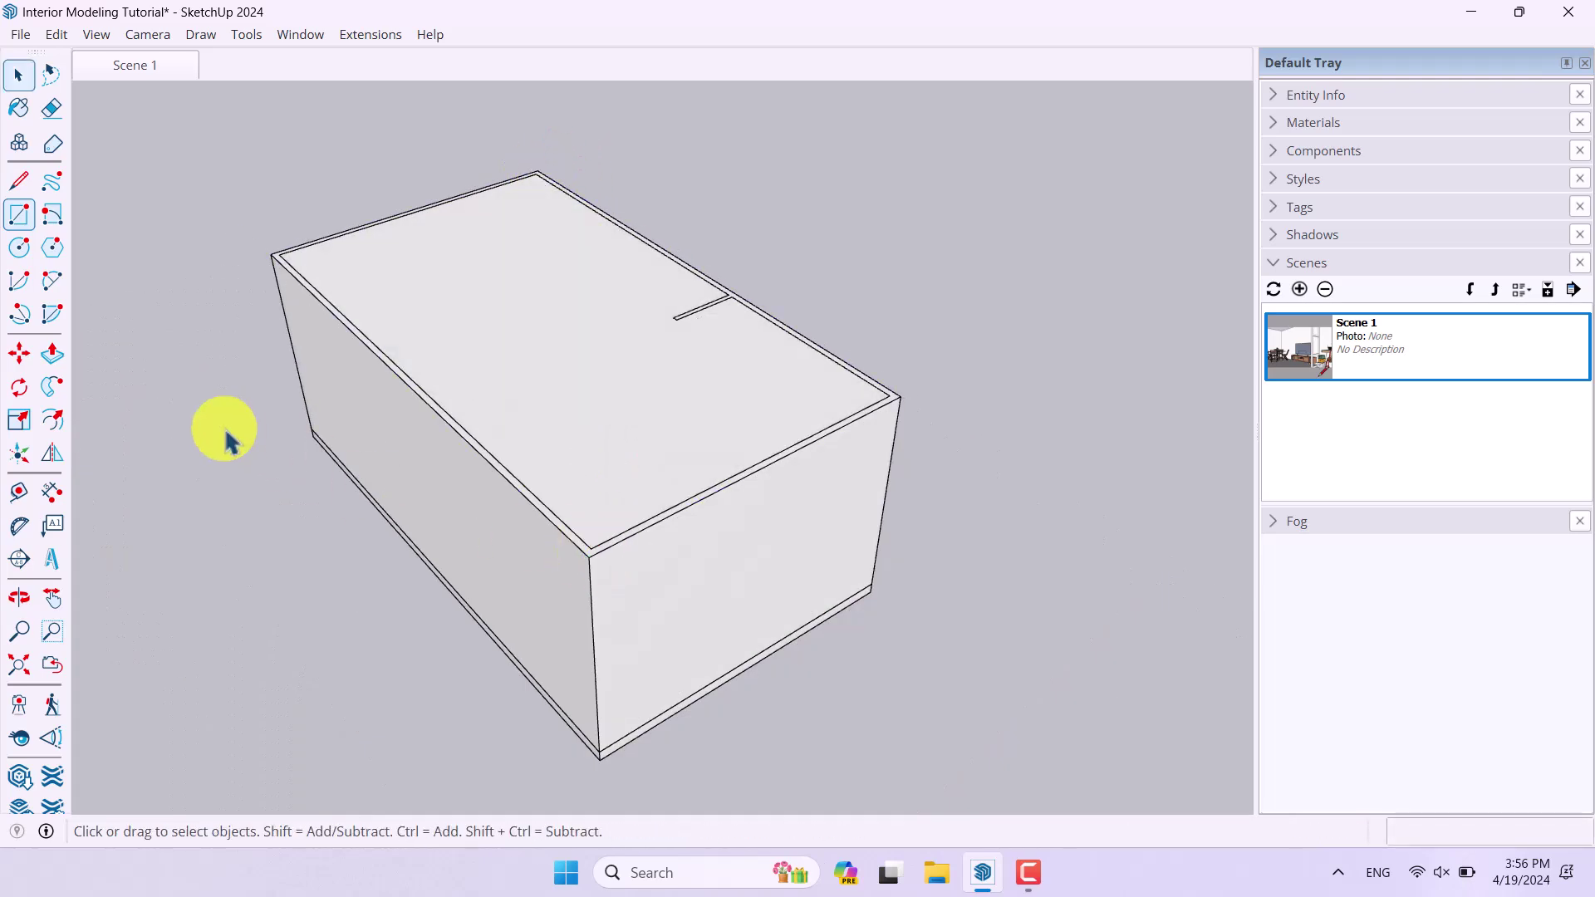
Push/Pull the rectangle into a ceiling slab closing the room.
{"action": "left_click", "coordinate": [52, 353]}
{"action": "scroll", "coordinate": [421, 520], "scroll_direction": "up", "scroll_amount": 3}
{"action": "left_click", "coordinate": [421, 498]}
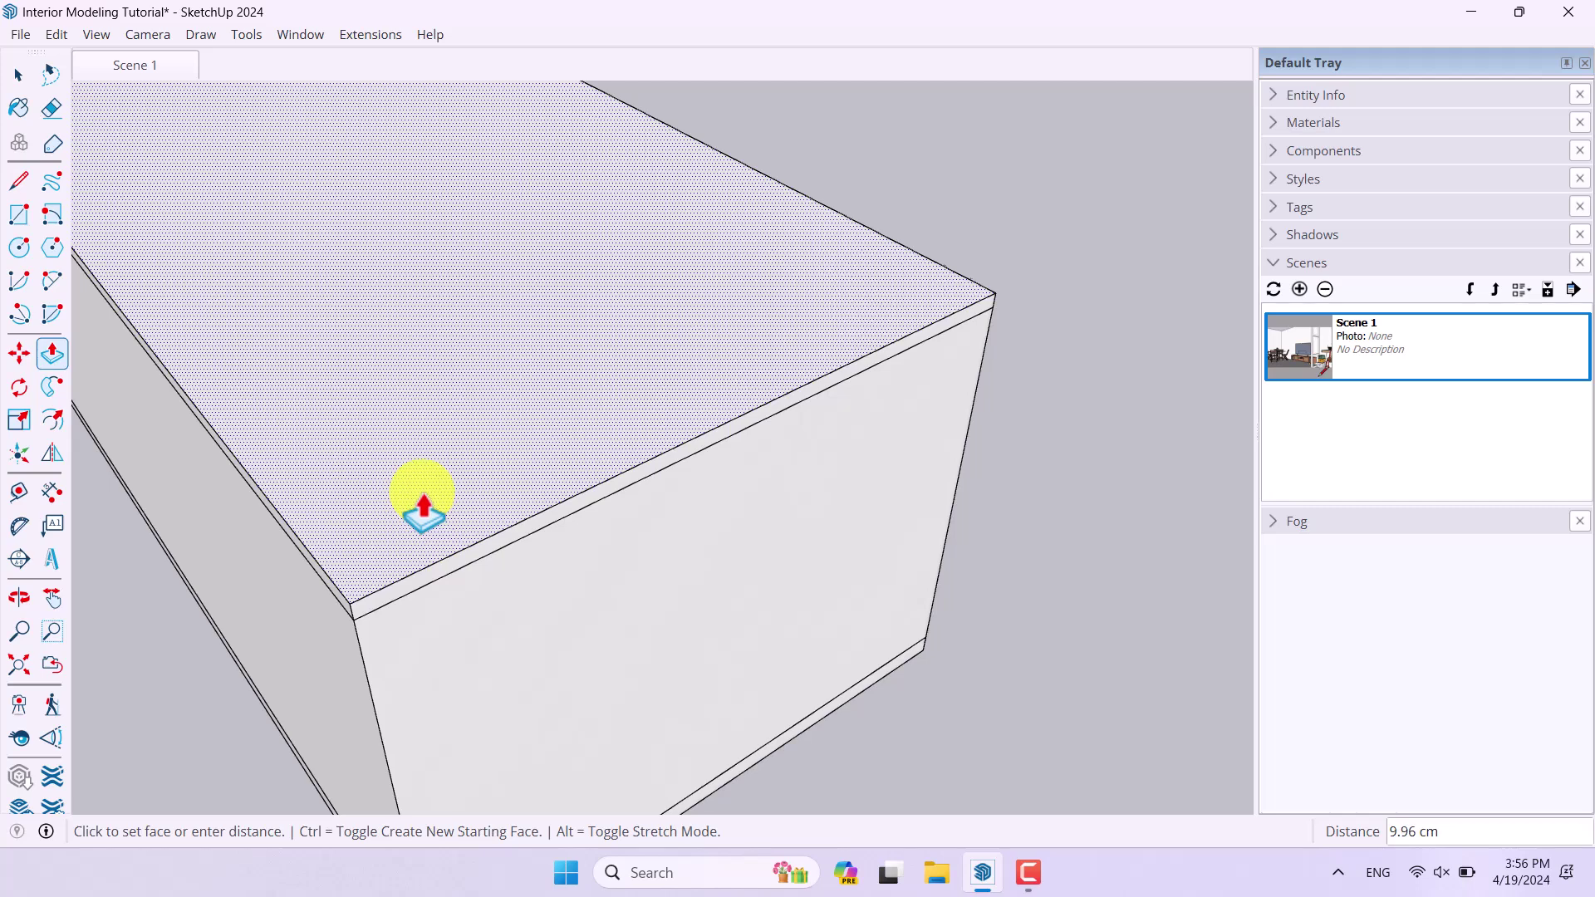
{"action": "left_click", "coordinate": [507, 453]}
{"action": "key", "text": "space"}
{"action": "scroll", "coordinate": [979, 278], "scroll_direction": "down", "scroll_amount": 3}
{"action": "middle_click_drag", "start_coordinate": [1044, 510], "coordinate": [645, 407]}
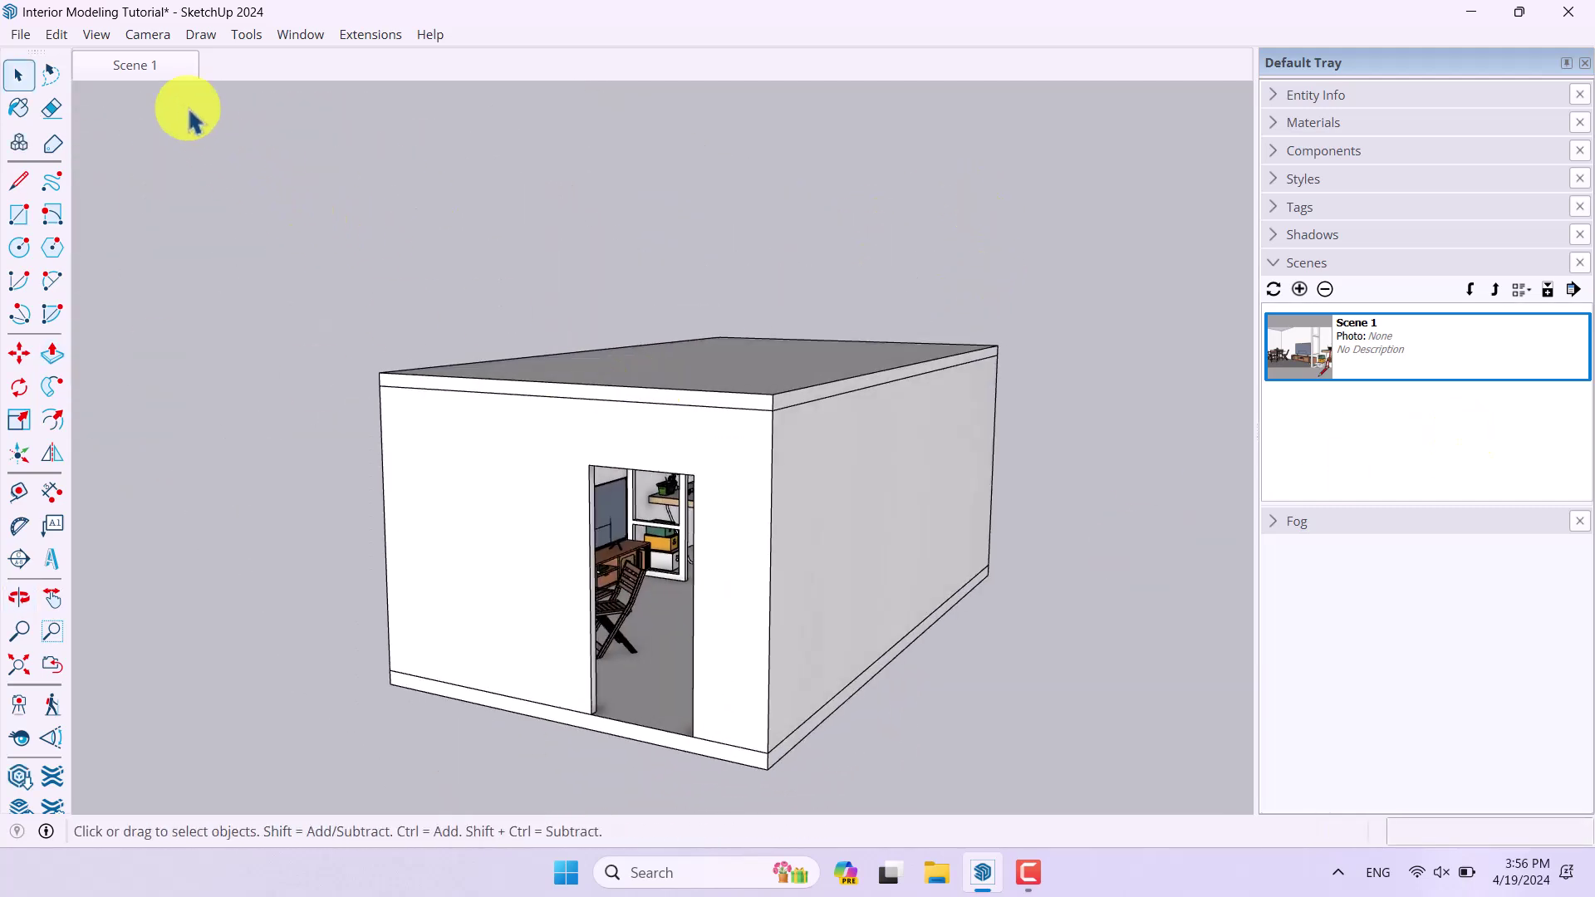
Return to Scene 1, close the Default Tray and zoom the interior view out slightly.
{"action": "left_click", "coordinate": [131, 66]}
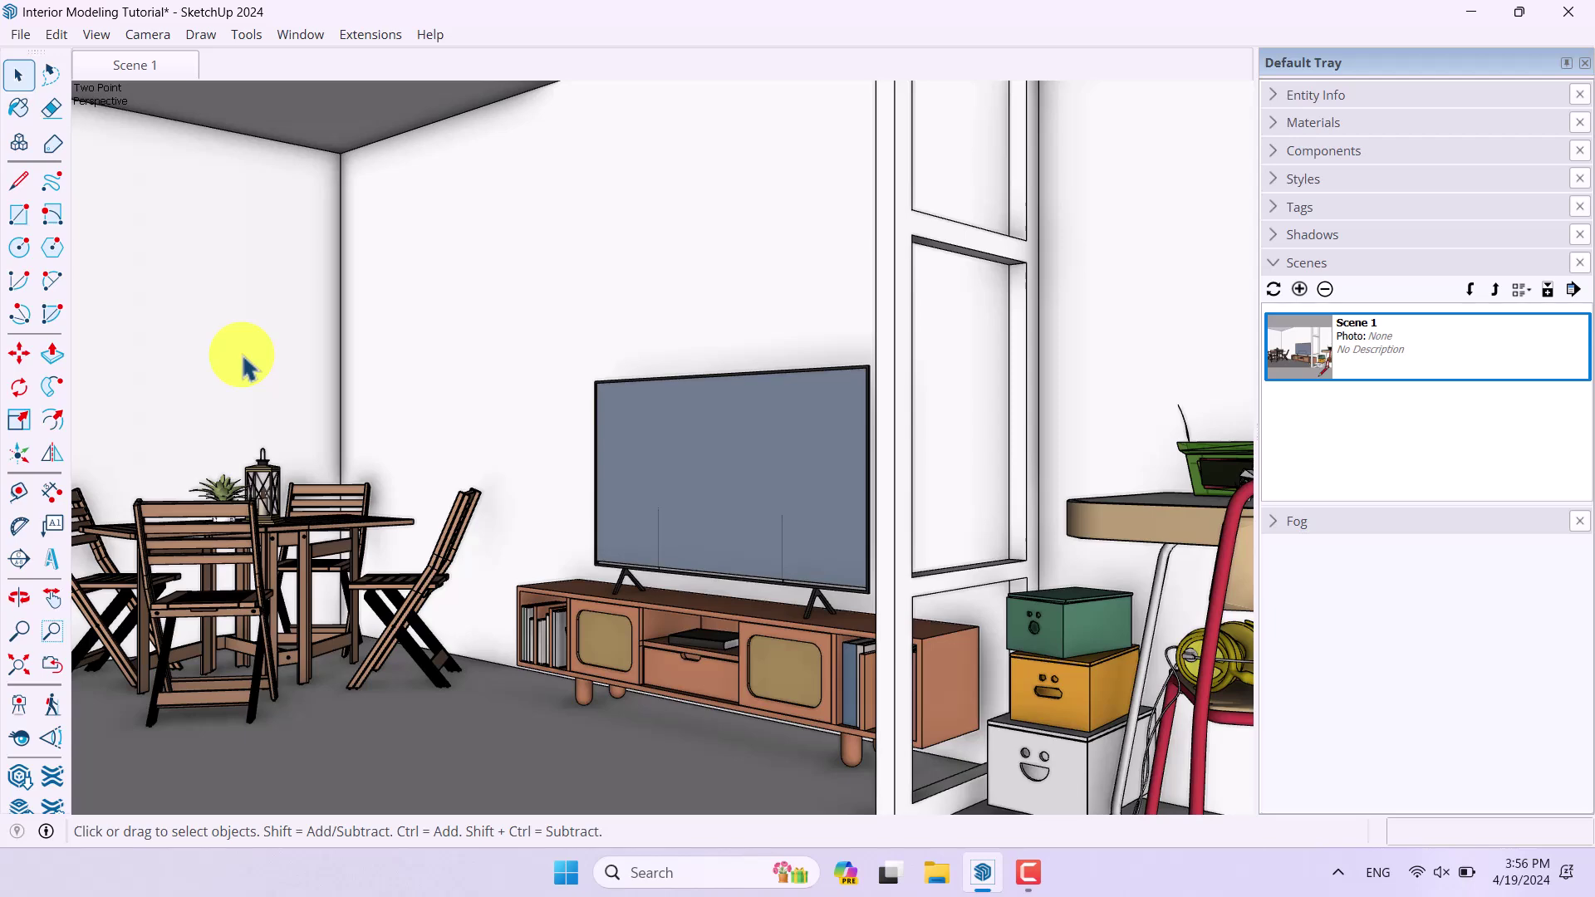
{"action": "left_click", "coordinate": [1584, 63]}
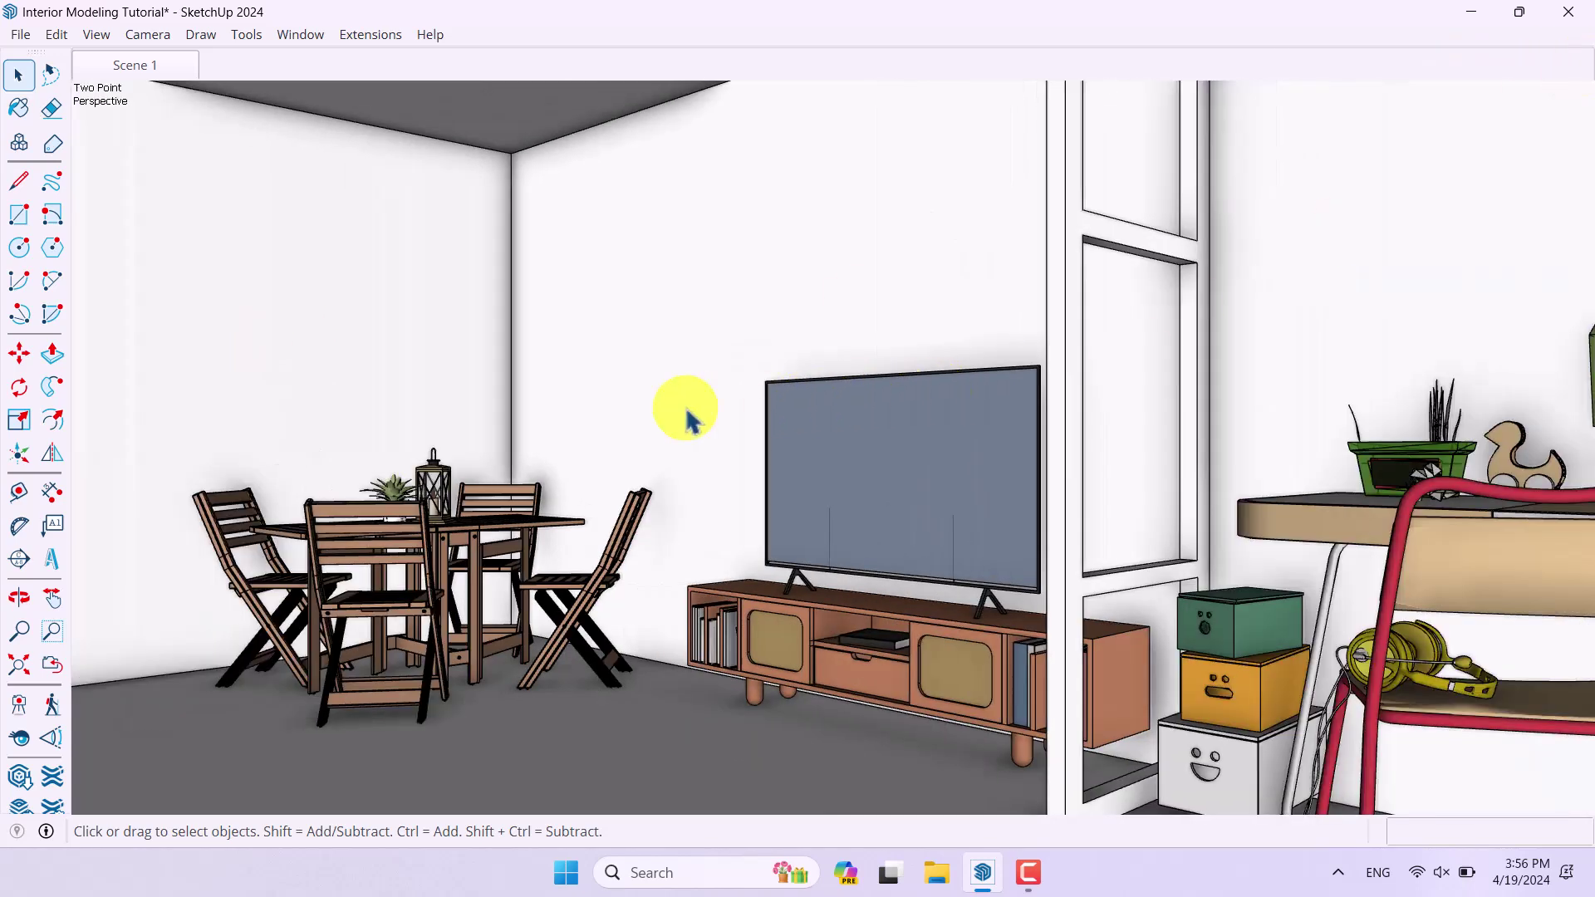
{"action": "left_click", "coordinate": [15, 638]}
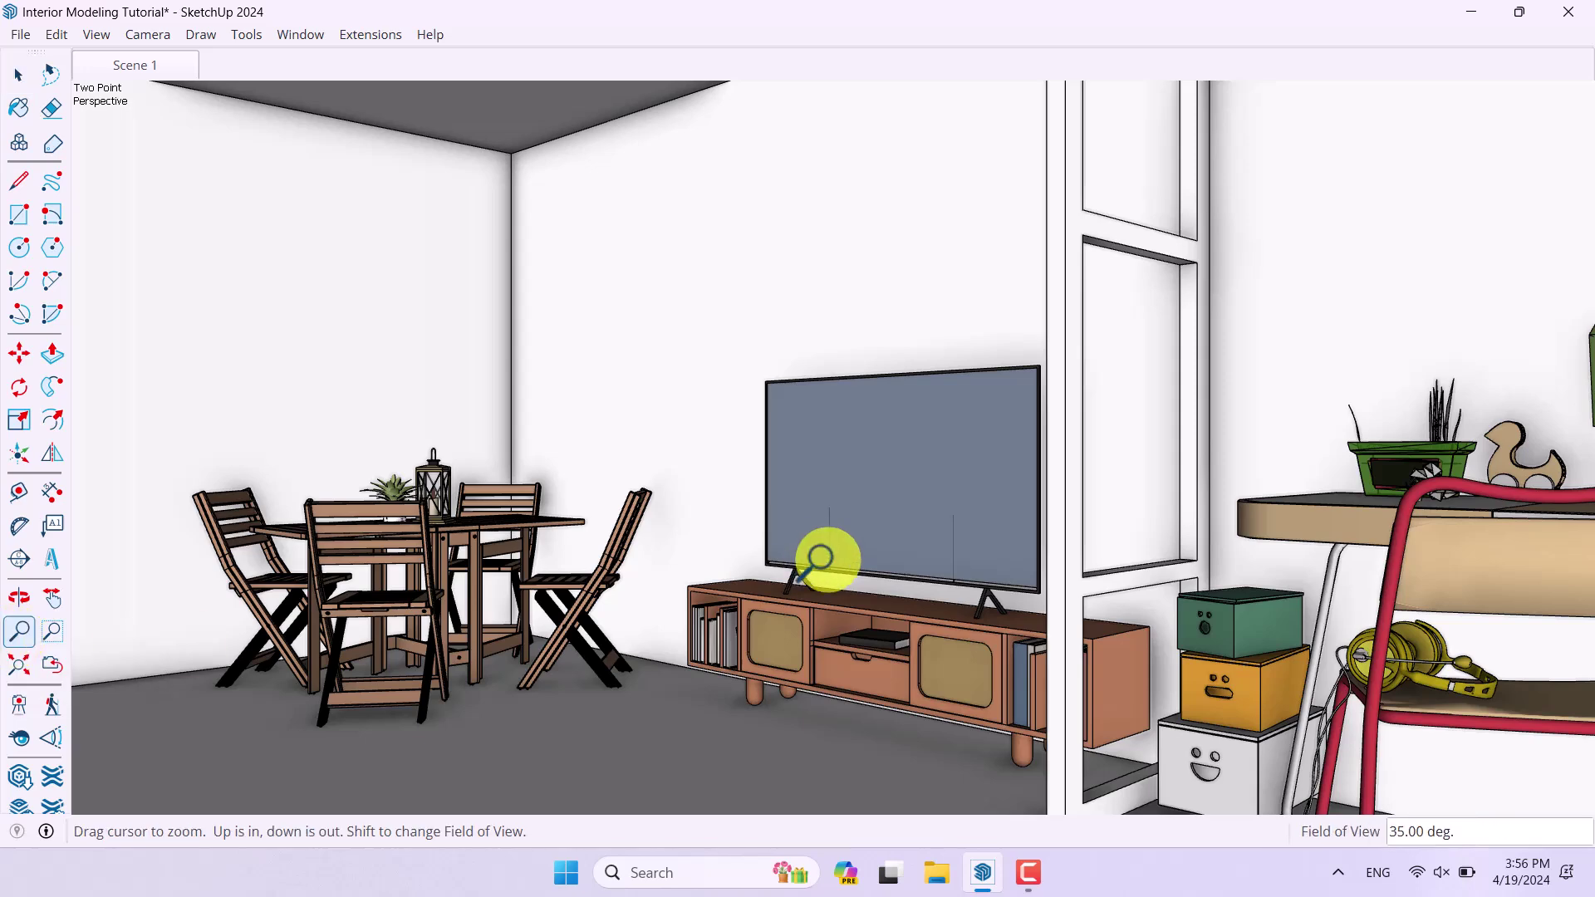
{"action": "left_click_drag", "start_coordinate": [740, 466], "coordinate": [840, 516]}
Re-aim the interior camera with Look Around and Orbit at about 116.94 cm eye height.
{"action": "left_click", "coordinate": [19, 737]}
{"action": "mouse_move", "coordinate": [745, 537]}
{"action": "left_mouse_down"}
{"action": "mouse_move", "coordinate": [777, 519]}
{"action": "mouse_move", "coordinate": [726, 512]}
{"action": "mouse_move", "coordinate": [127, 78]}
{"action": "mouse_move", "coordinate": [614, 433]}
{"action": "mouse_move", "coordinate": [816, 490]}
{"action": "mouse_move", "coordinate": [815, 524]}
{"action": "left_mouse_up"}
{"action": "middle_click_drag", "start_coordinate": [815, 524], "coordinate": [758, 520]}
{"action": "left_click_drag", "start_coordinate": [815, 502], "coordinate": [803, 509]}
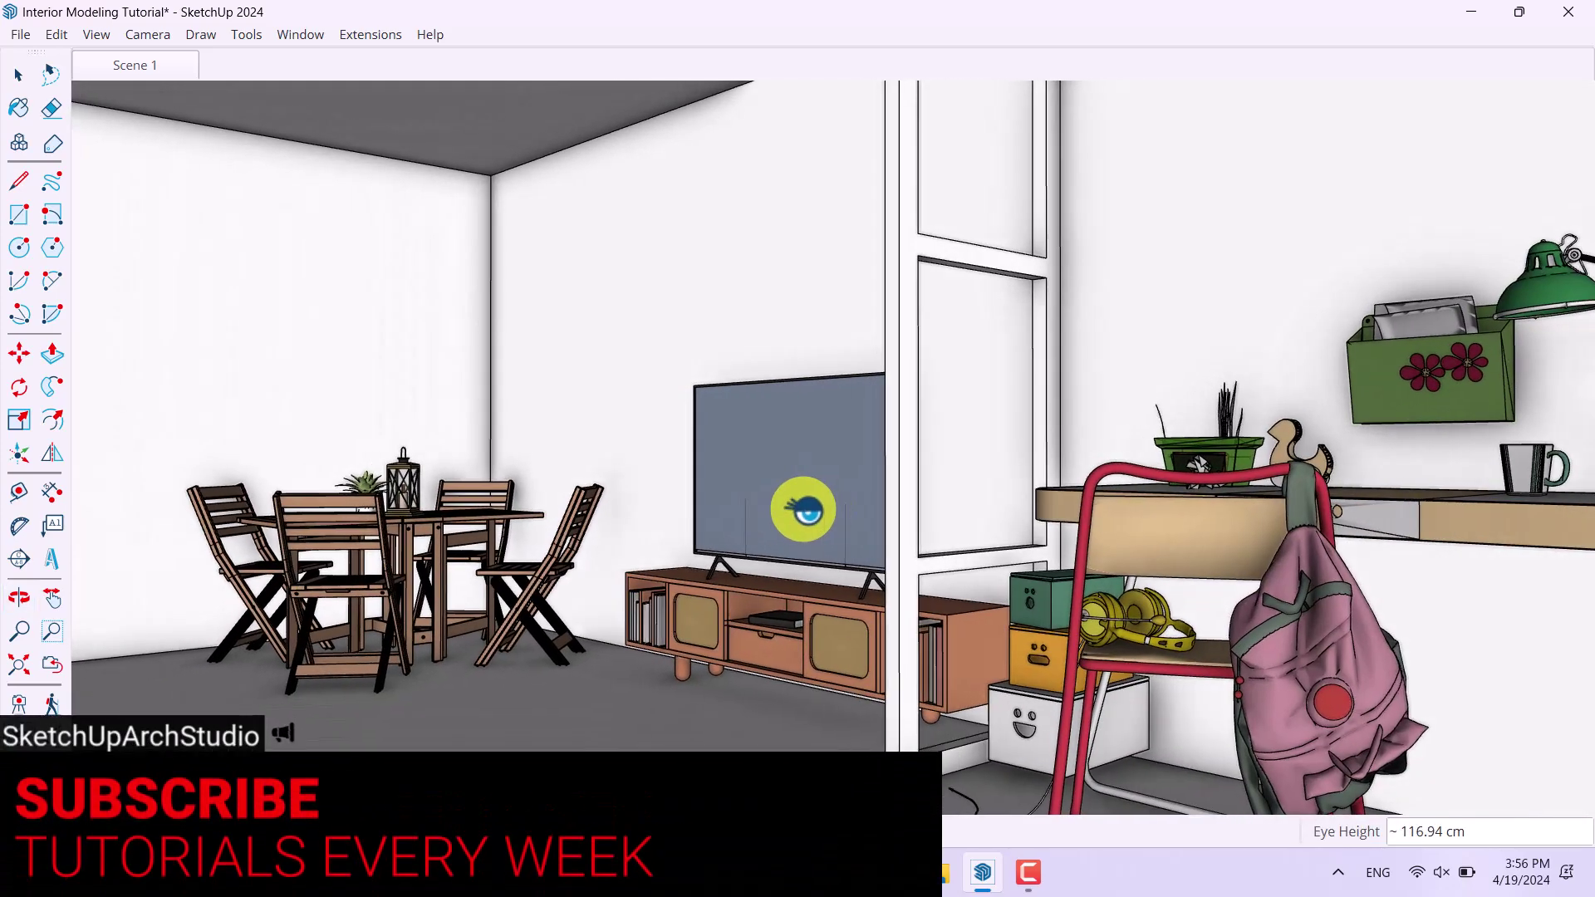
{"action": "left_click_drag", "start_coordinate": [697, 501], "coordinate": [684, 487]}
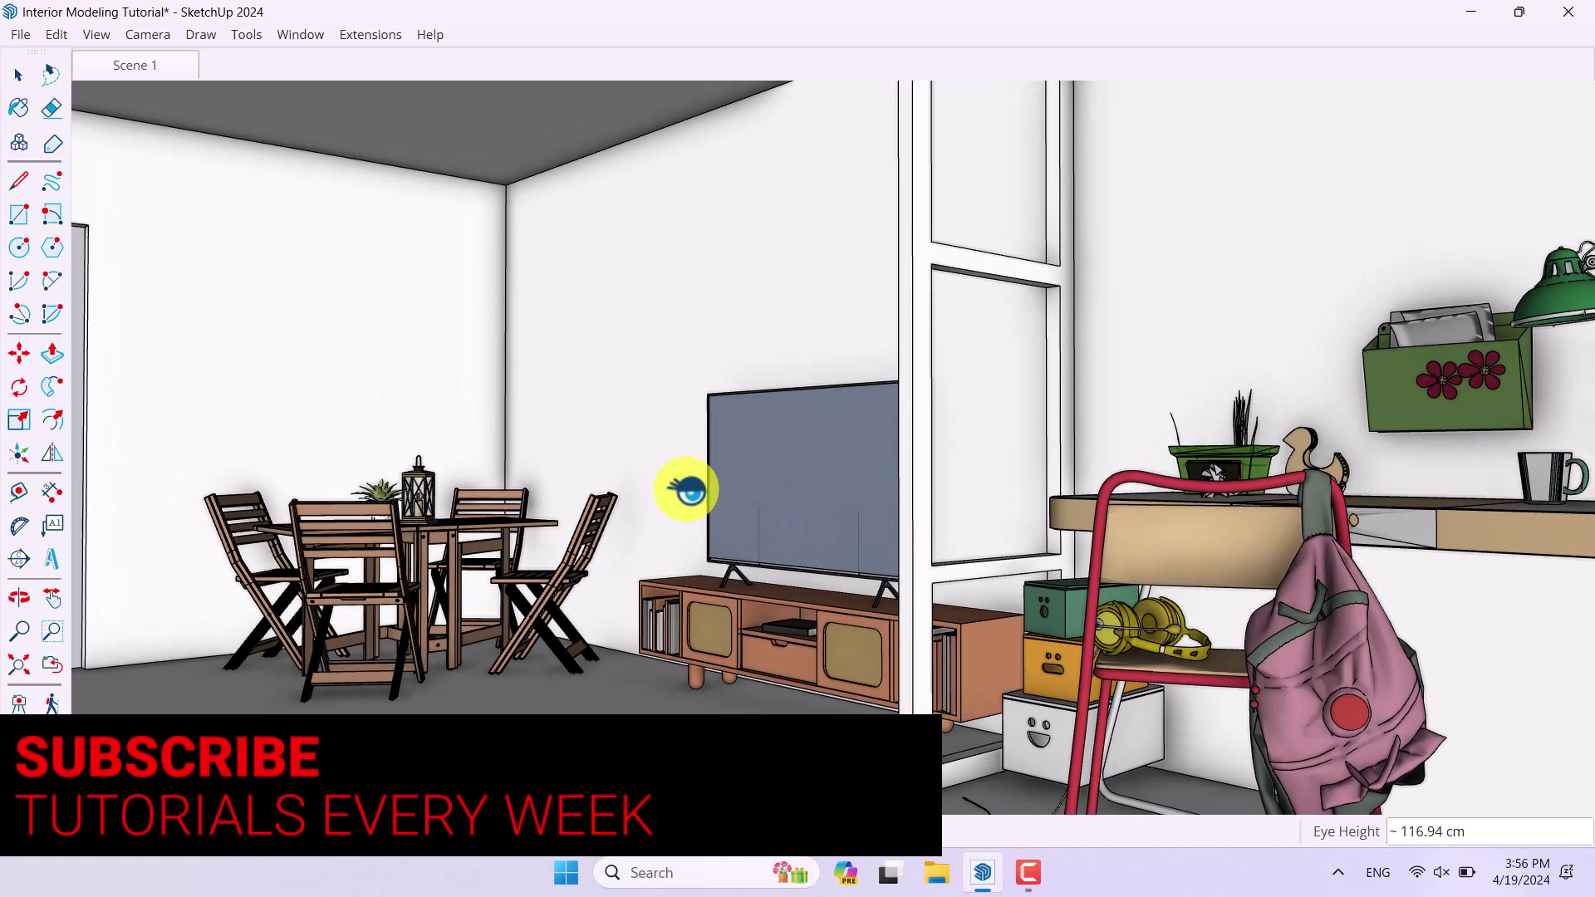
{"action": "left_click", "coordinate": [148, 34]}
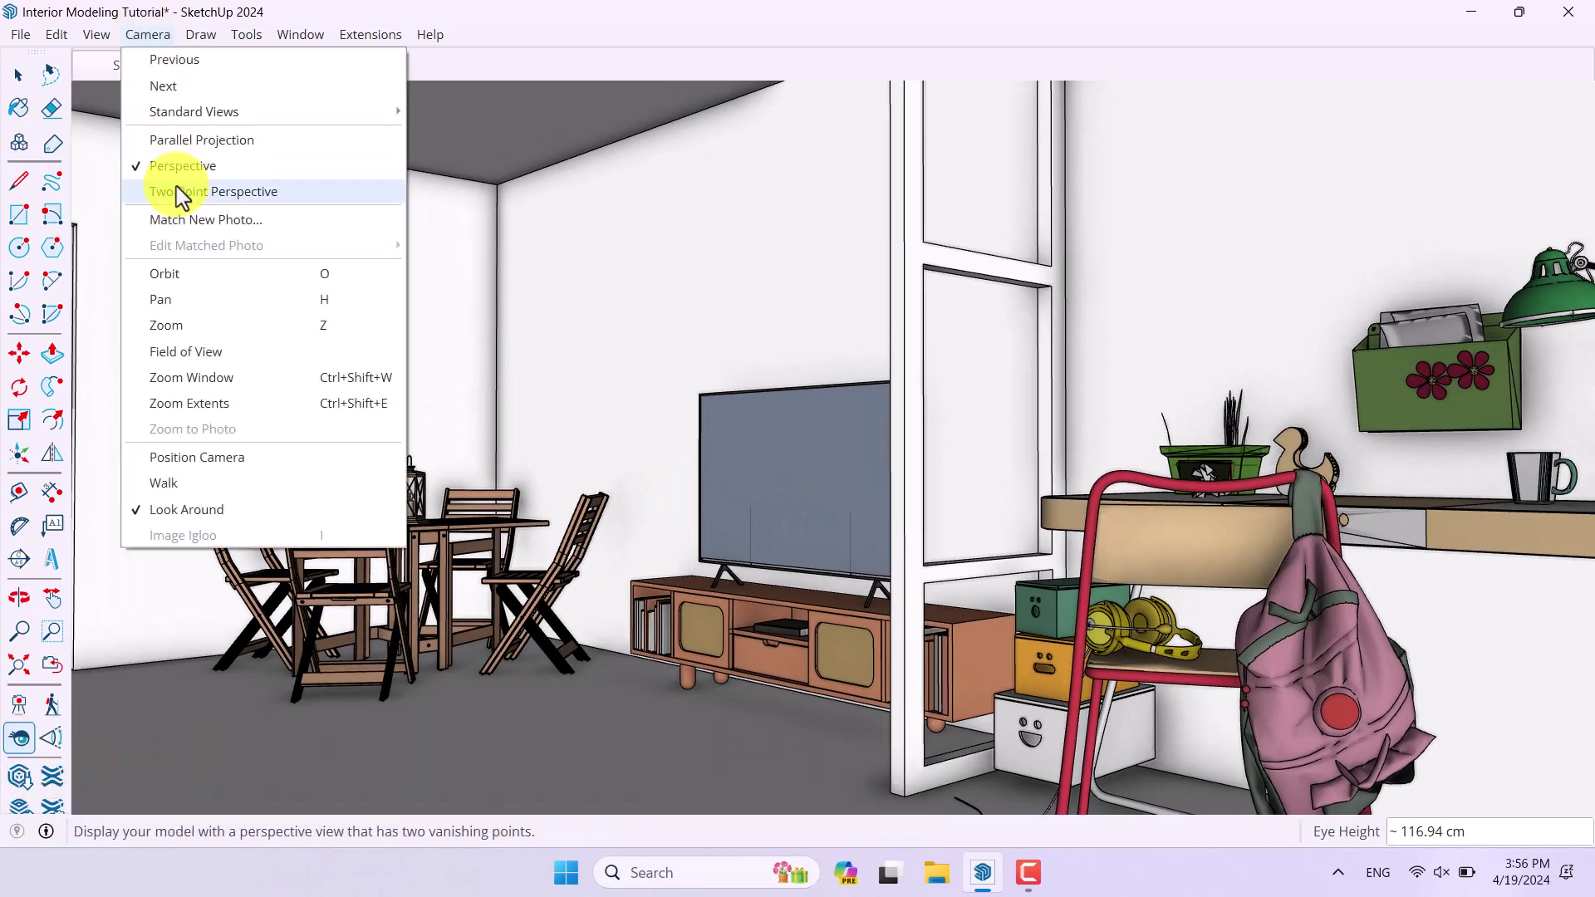